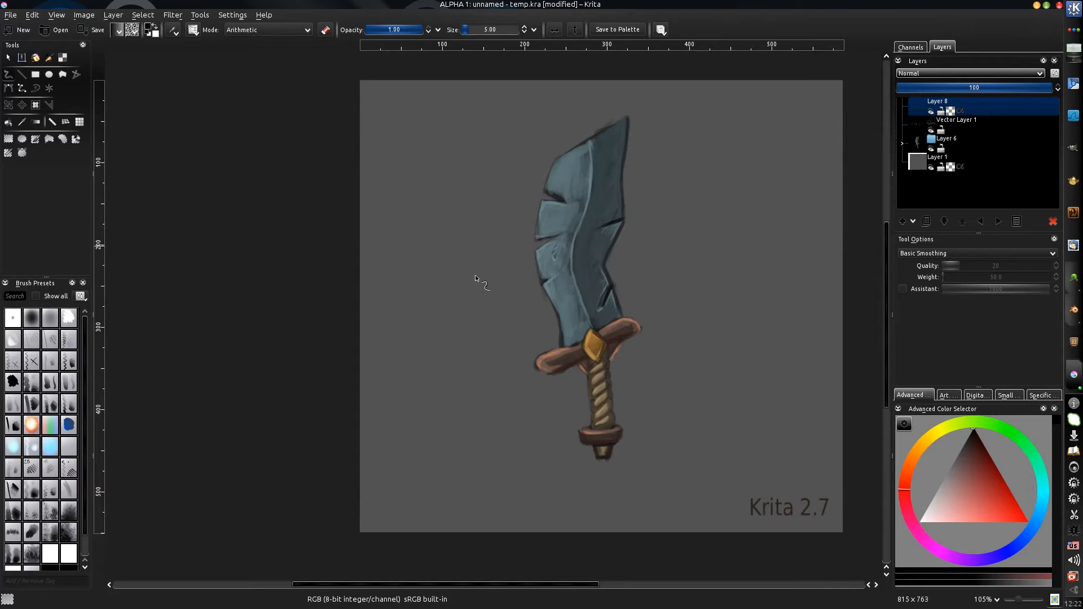
- Scribble a thin black zigzag in the empty area beside the blade with the size 5 brush
middle_click_drag(553, 201, 426, 210)
middle_click_drag(466, 239, 480, 224, "ctrl")
mouse_move(480, 224)
middle_mouse_down()
mouse_move(511, 212)
mouse_move(469, 226)
mouse_move(461, 169)
middle_mouse_up()
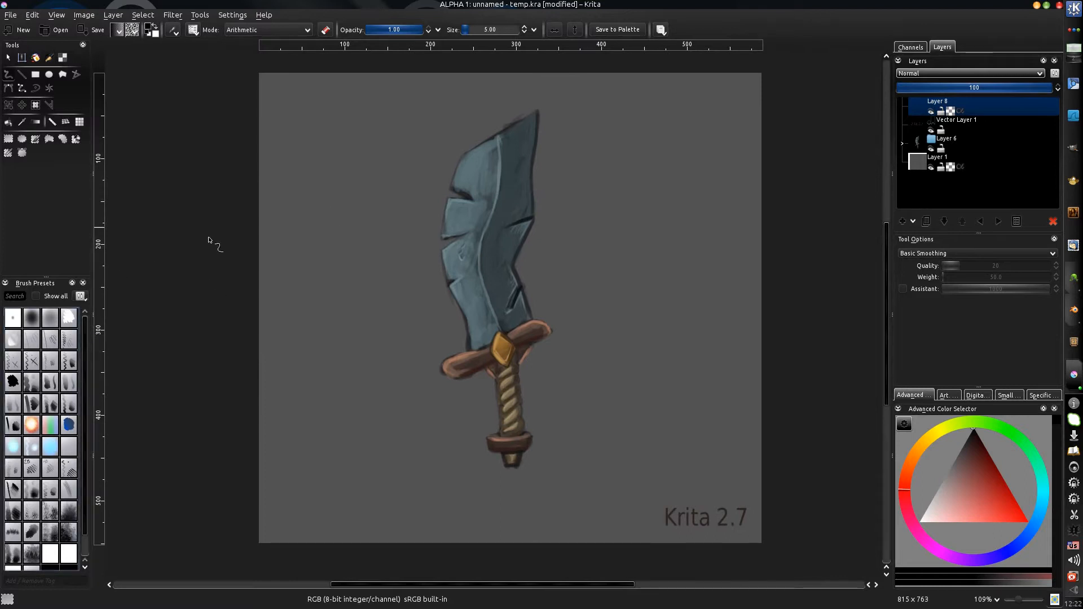
mouse_move(307, 168)
left_mouse_down()
mouse_move(314, 194)
mouse_move(298, 230)
left_mouse_up()
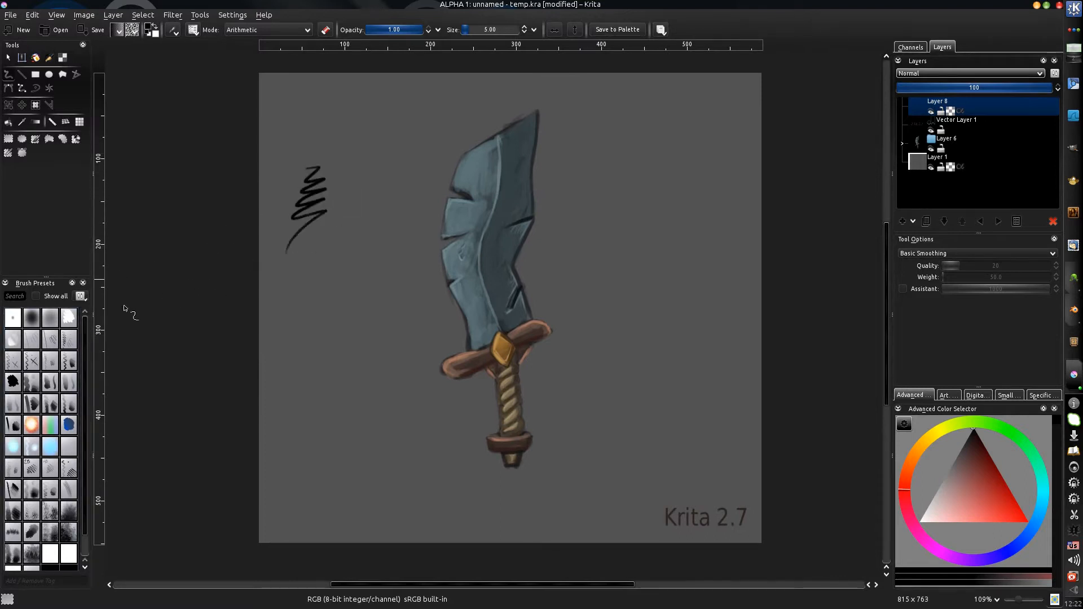
- Paint two black test swatches between the zigzag and the blade, using the size 45 and size 30 brush presets
left_click(32, 382)
mouse_move(372, 180)
left_mouse_down()
mouse_move(337, 201)
mouse_move(353, 220)
mouse_move(319, 241)
left_mouse_up()
key("ctrl+z")
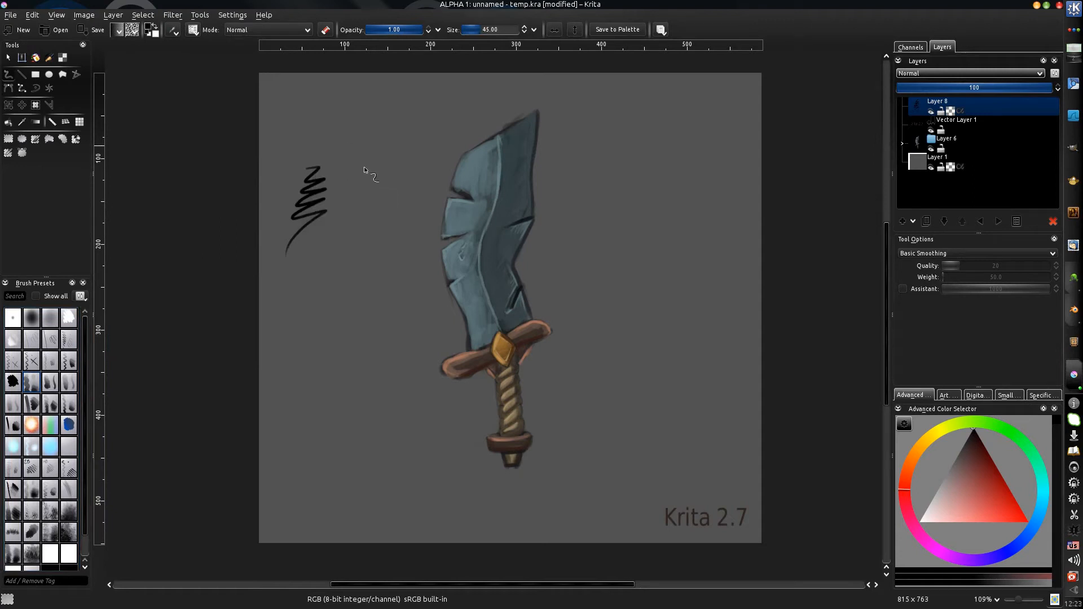
left_click_drag(364, 170, 351, 243)
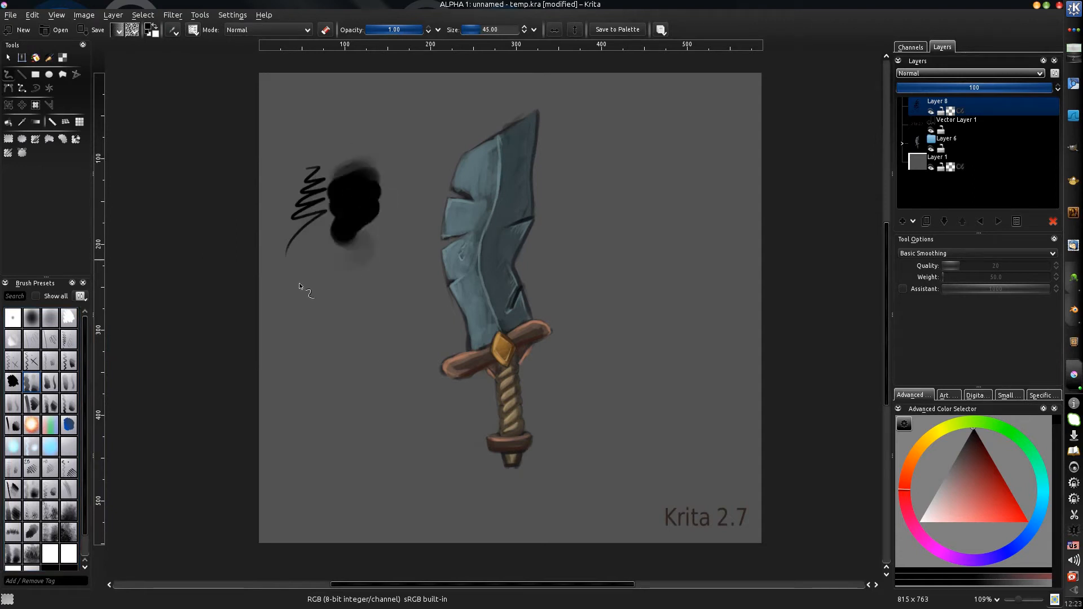
left_click(50, 382)
left_click_drag(422, 168, 393, 255)
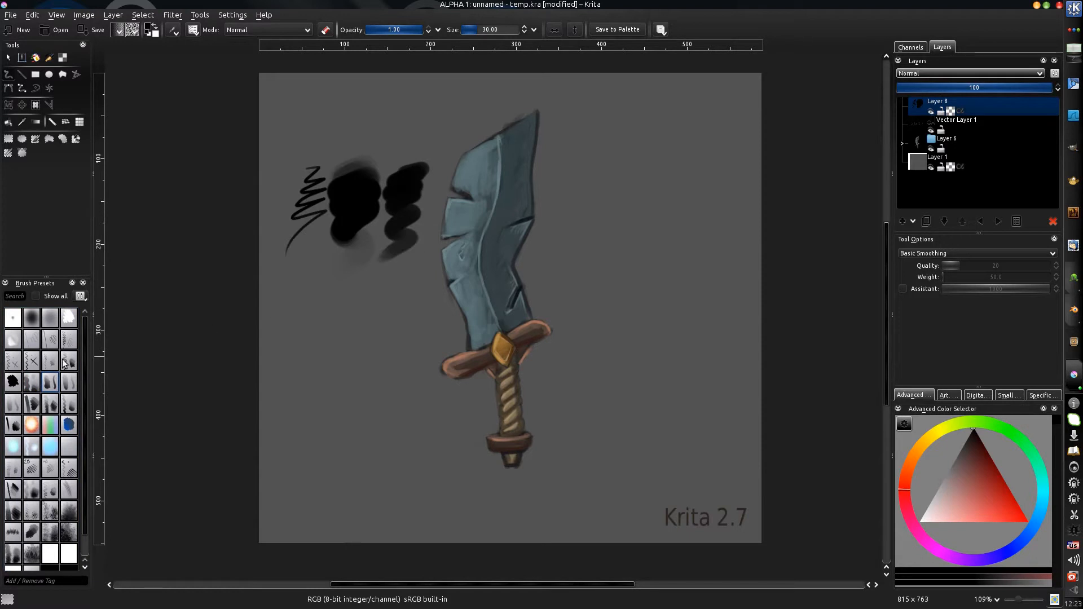
- Paint two test swatches below the others with the size 42 soft preset, checking its brush settings between them
left_click(68, 383)
mouse_move(267, 296)
left_mouse_down()
mouse_move(293, 319)
mouse_move(283, 389)
left_mouse_up()
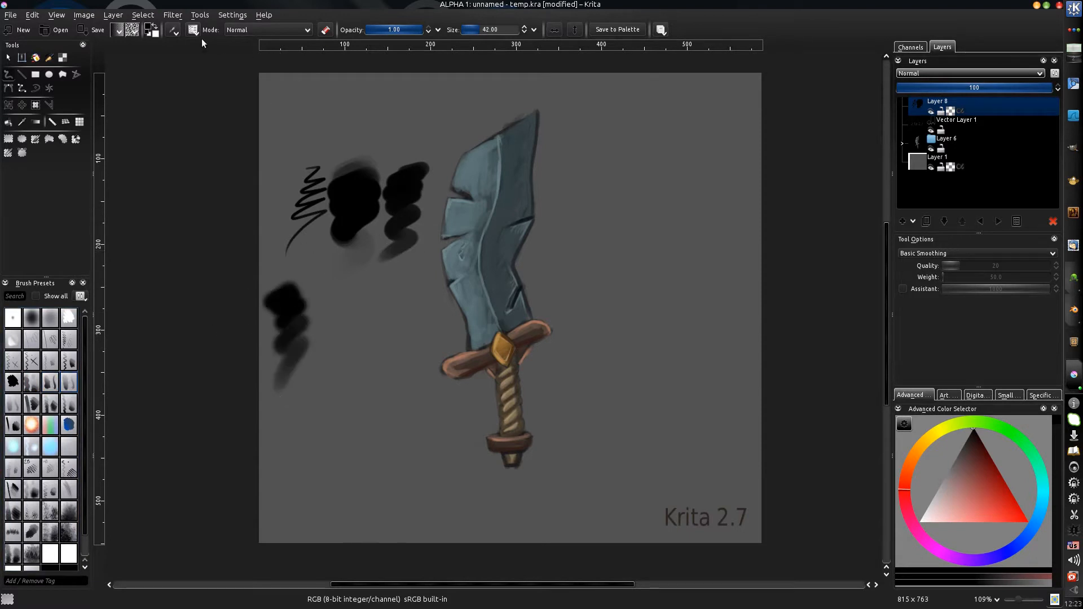
left_click(174, 29)
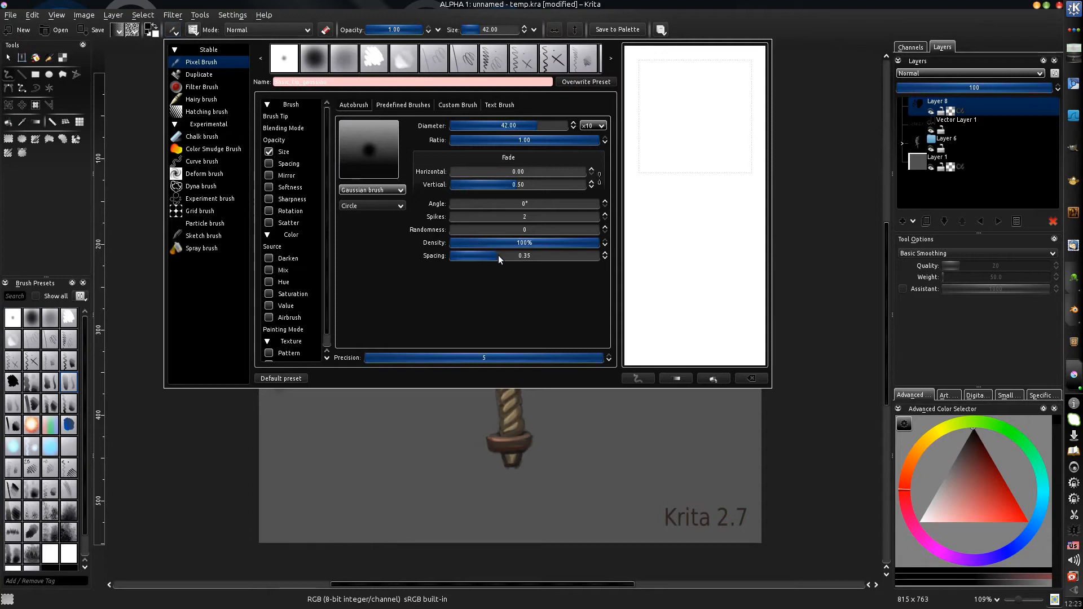
left_click(332, 404)
left_click_drag(343, 288, 345, 382)
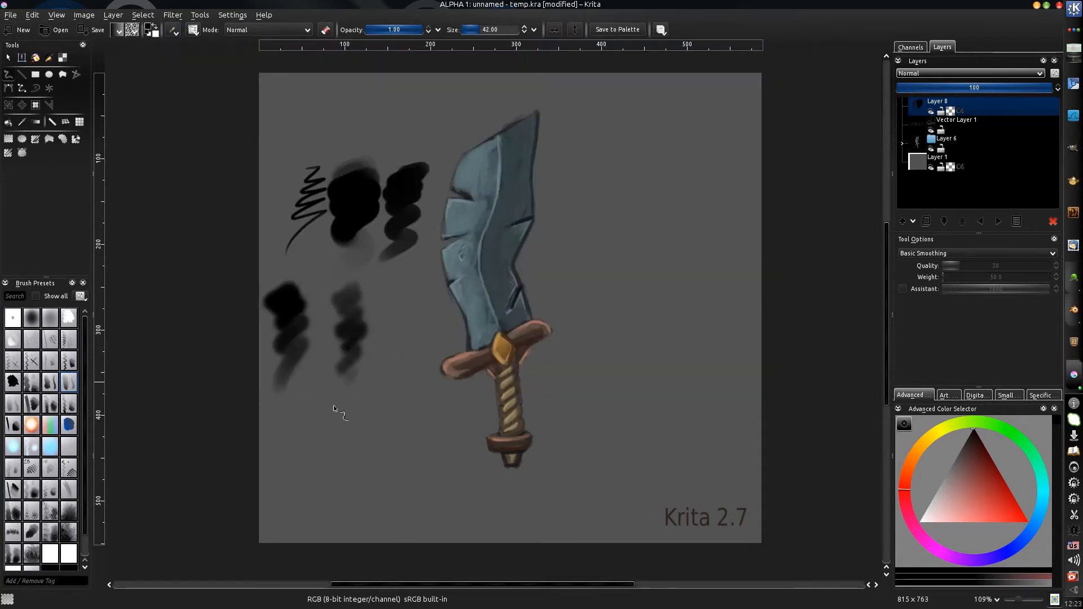
- Undo all the black test strokes beside the sword
key("ctrl+z")
key("ctrl+z")
key("ctrl+z")
key("ctrl+z")
key("ctrl+z")
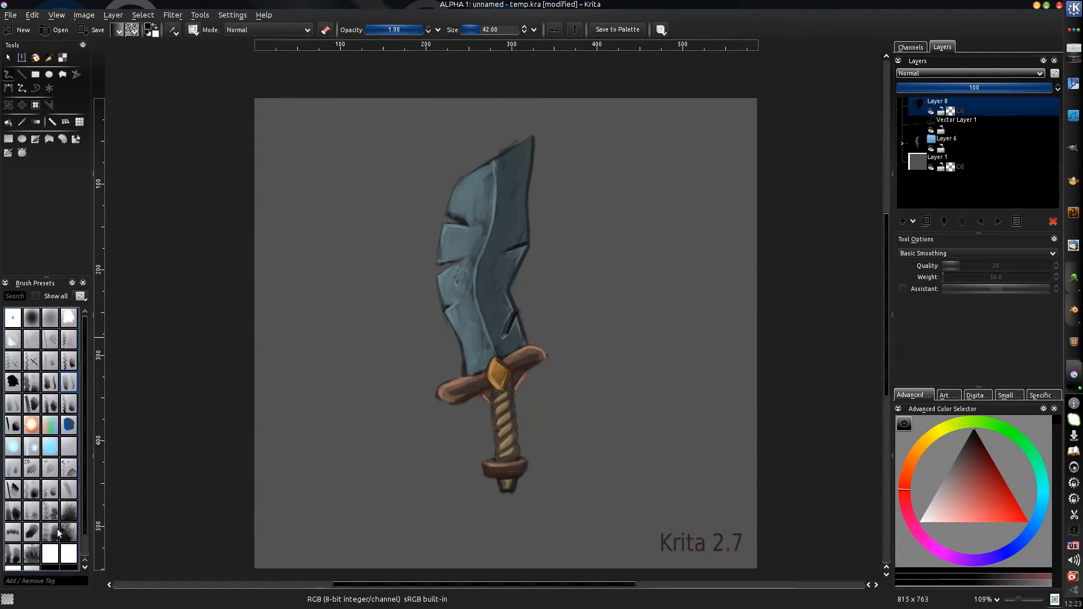
- Try a broad stroke beside the sword with the size 304.20 textured preset and undo it
left_click(31, 553)
mouse_move(290, 283)
left_mouse_down()
mouse_move(293, 310)
mouse_move(388, 474)
left_mouse_up()
key("ctrl+z")
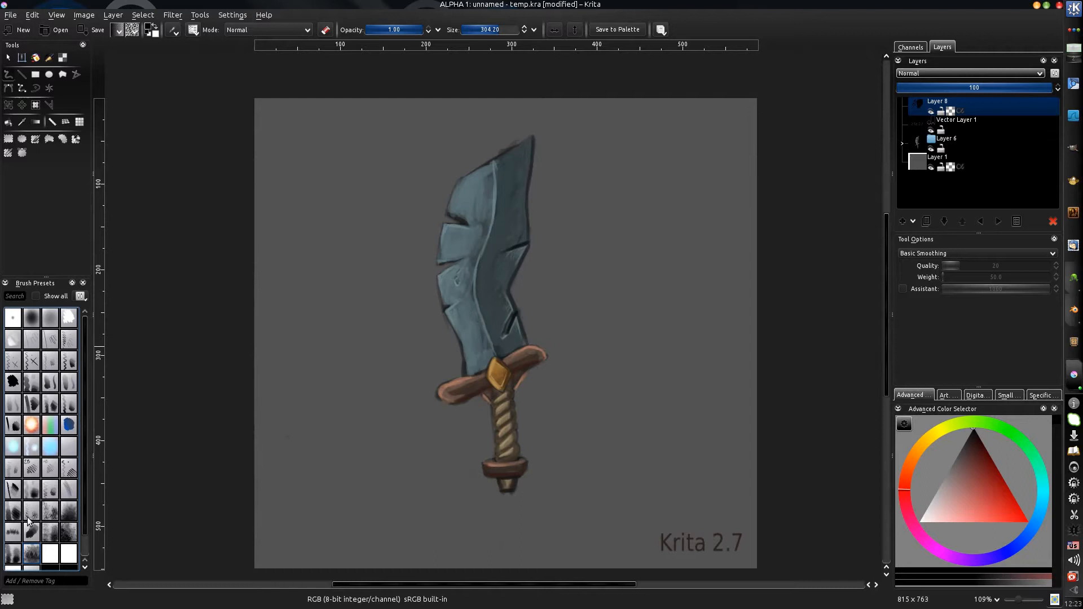
- Try the cell-textured brush preset beside the sword, resize it, paint a tall patch, and undo the strokes
left_click(14, 550)
mouse_move(291, 288)
left_mouse_down()
mouse_move(314, 289)
mouse_move(301, 435)
left_mouse_up()
key("ctrl+z")
left_click_drag(311, 290, 325, 290, "shift")
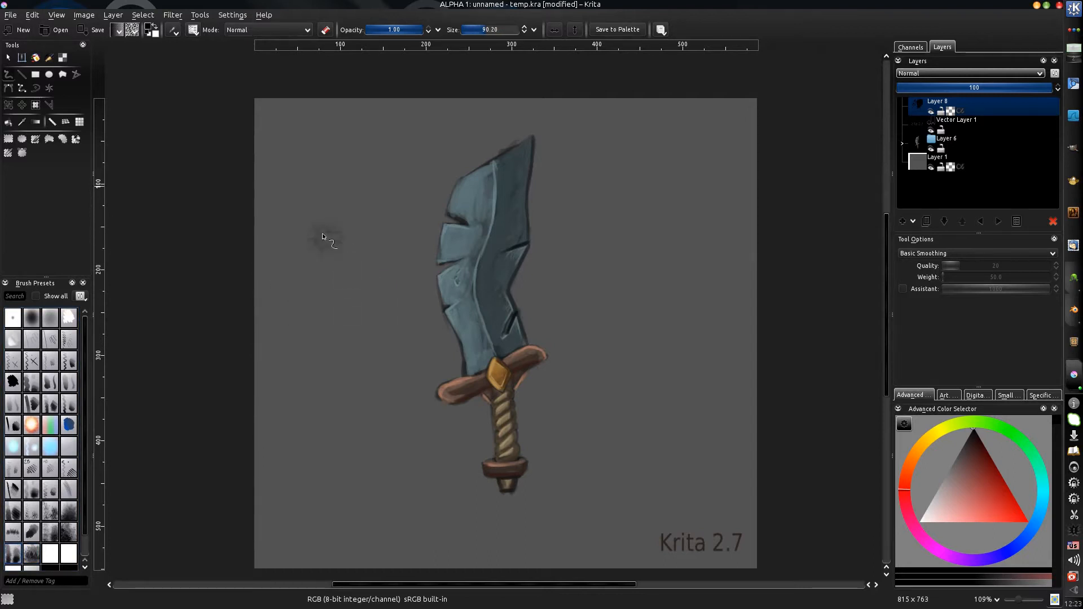
mouse_move(319, 243)
left_mouse_down()
mouse_move(310, 325)
mouse_move(324, 416)
left_mouse_up()
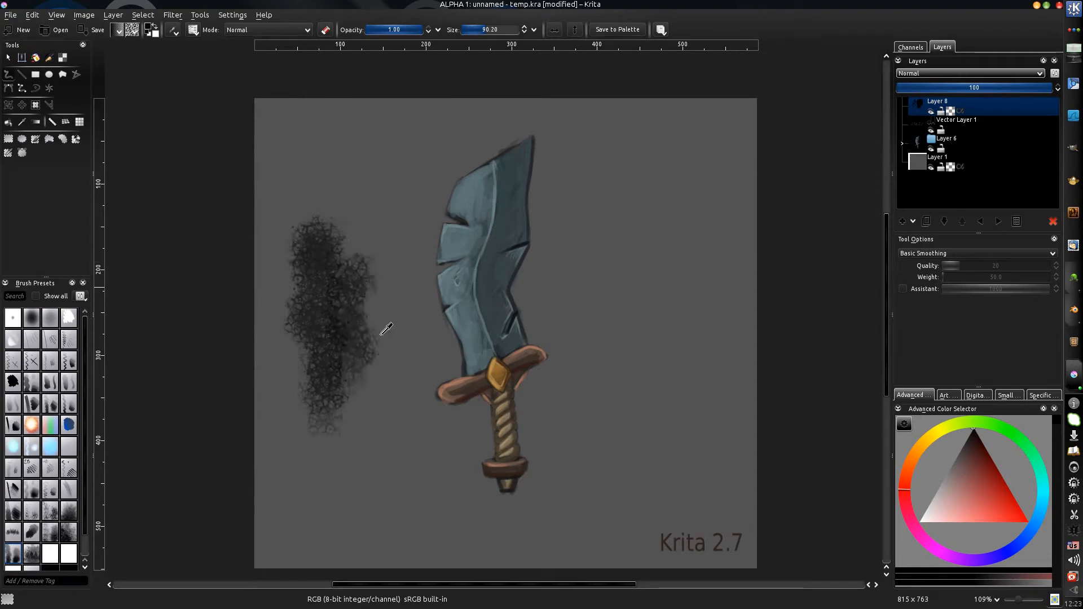
key("ctrl+z")
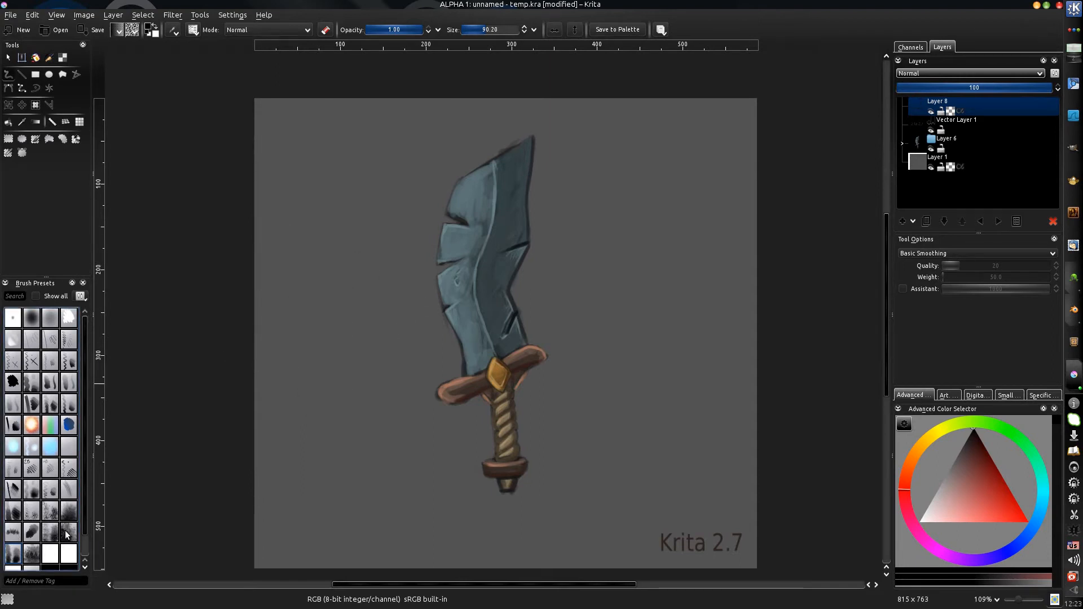
- Try the mottled texture preset beside the sword, reduce its size to 148.80, paint tall patches, and undo them
left_click(68, 532)
mouse_move(316, 261)
left_mouse_down()
mouse_move(344, 350)
mouse_move(347, 324)
mouse_move(333, 325)
left_mouse_up()
key("ctrl+z")
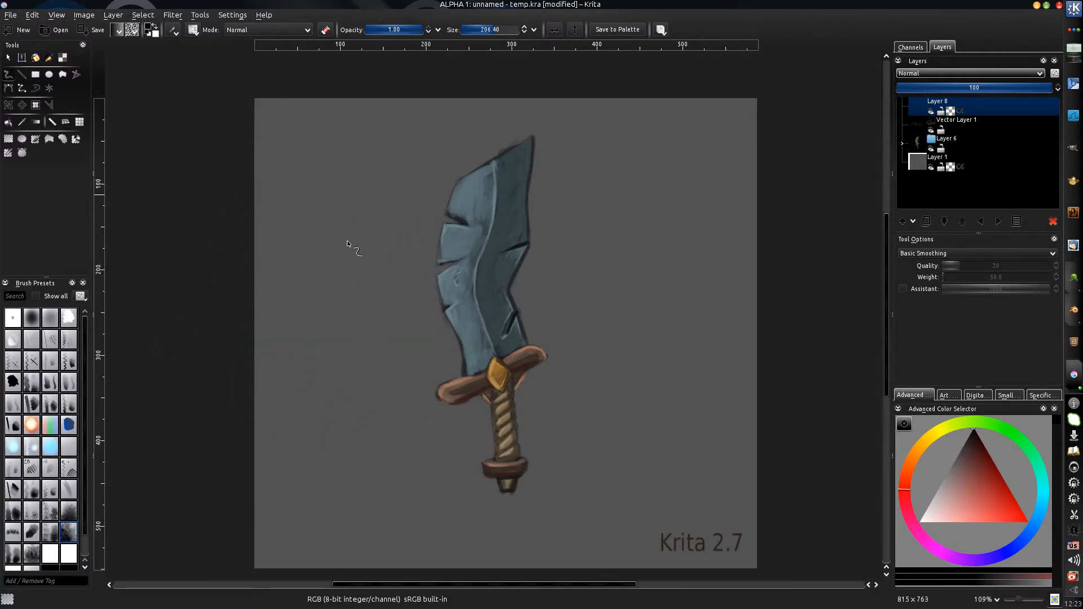
left_click_drag(347, 244, 333, 244, "shift")
mouse_move(322, 169)
left_mouse_down()
mouse_move(338, 259)
mouse_move(327, 429)
left_mouse_up()
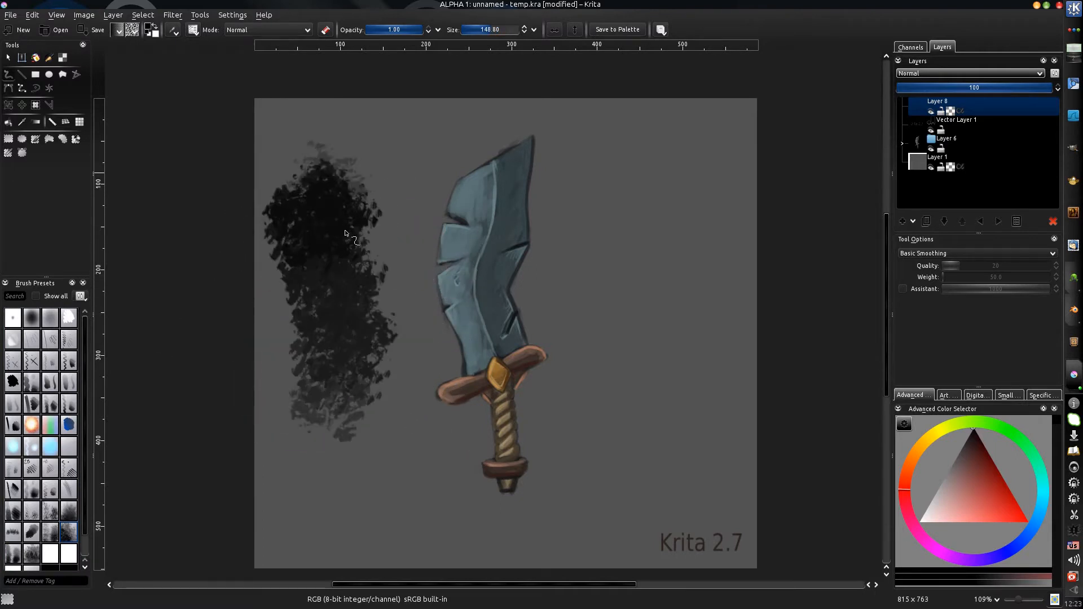
mouse_move(345, 233)
left_mouse_down()
mouse_move(389, 181)
mouse_move(346, 410)
left_mouse_up()
key("ctrl+z")
key("ctrl+z")
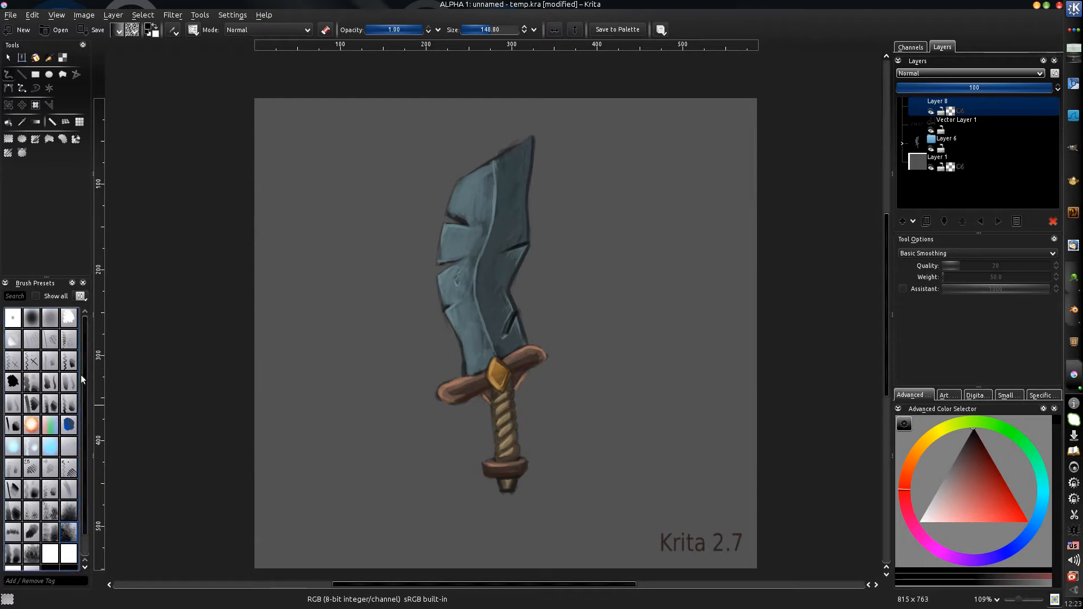
- Show all brush presets and paint a black swatch beside the sword with the size 100 color-blending preset
left_click(35, 296)
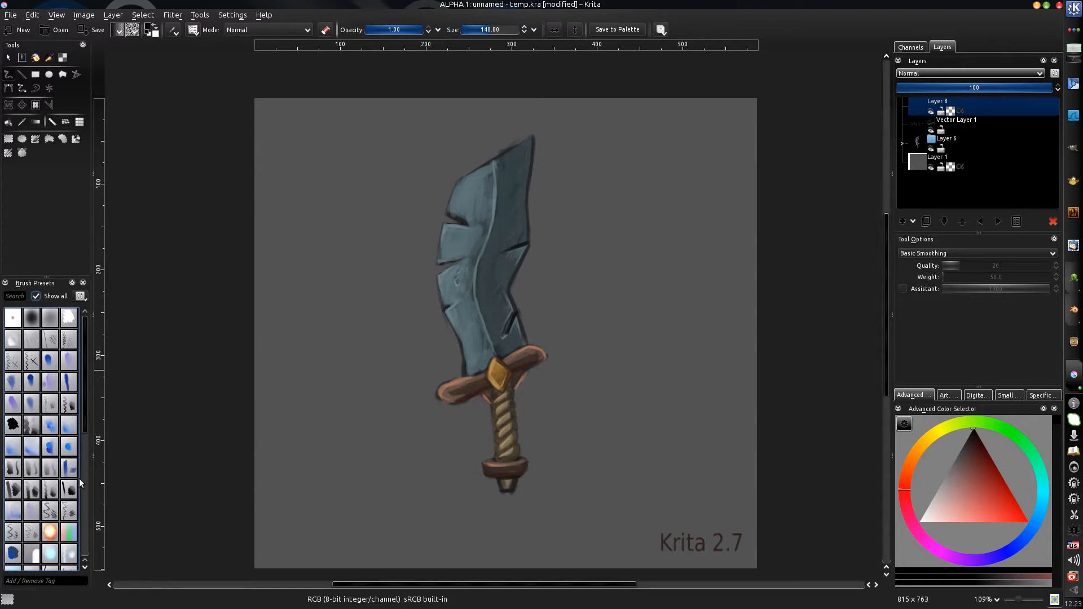
left_click(50, 362)
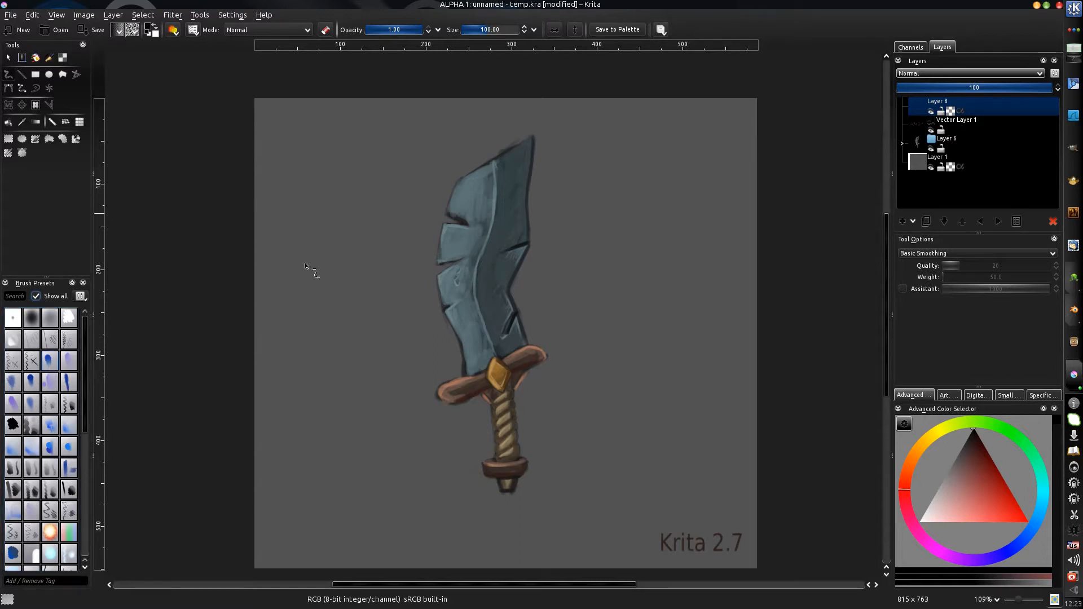
mouse_move(307, 237)
left_mouse_down()
mouse_move(324, 282)
mouse_move(303, 371)
left_mouse_up()
- Paint a red swatch overlapping the black one, and a green swatch overlapping the red
left_click(1028, 488)
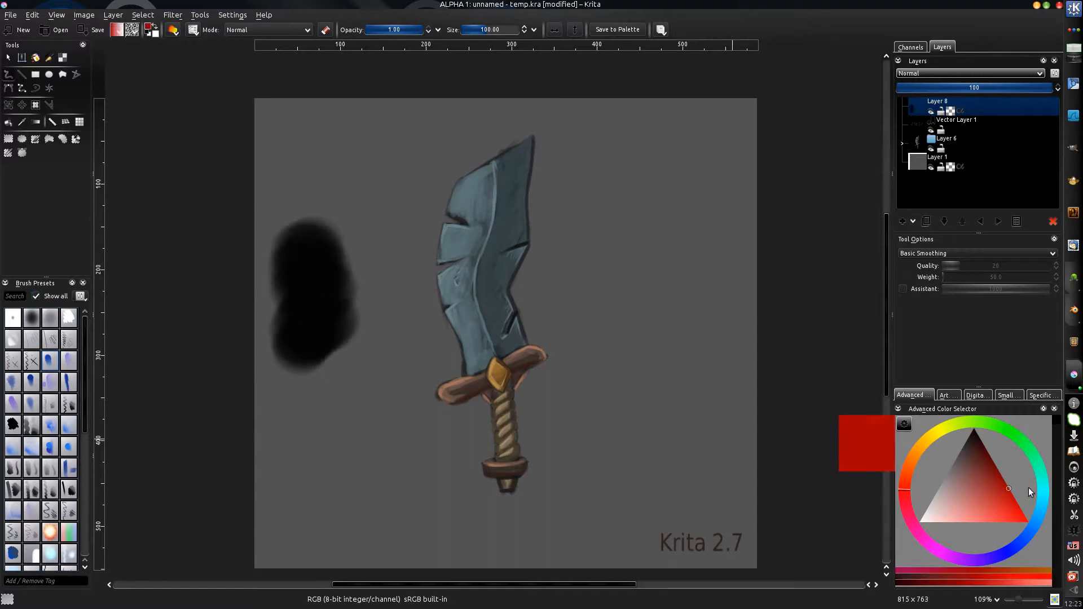
mouse_move(344, 237)
left_mouse_down()
mouse_move(356, 252)
mouse_move(338, 385)
left_mouse_up()
left_click(1012, 432)
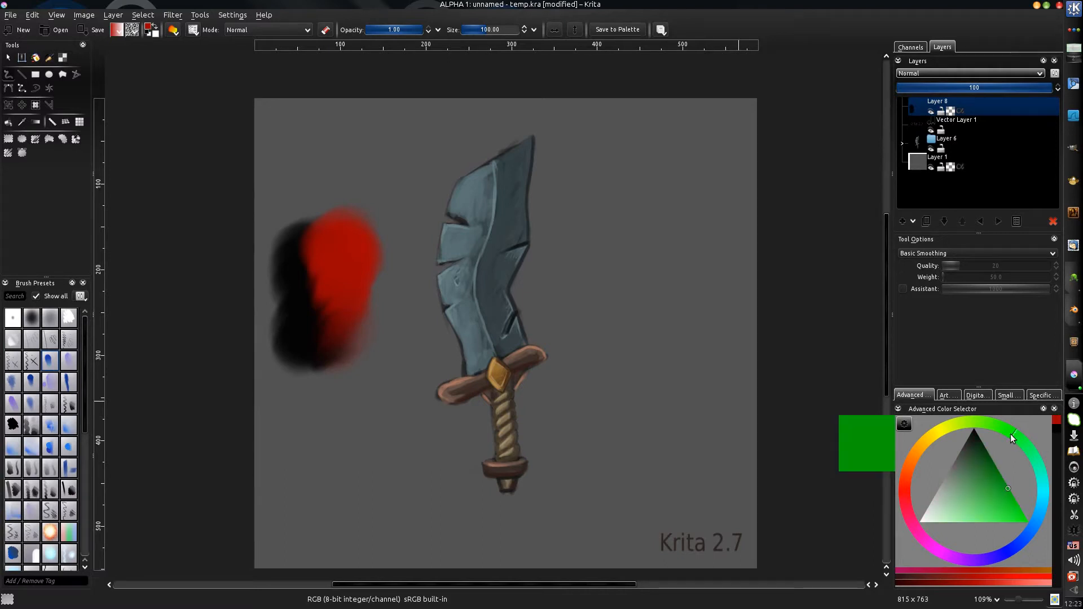
mouse_move(364, 241)
left_mouse_down()
mouse_move(361, 305)
mouse_move(347, 328)
mouse_move(371, 319)
mouse_move(370, 354)
mouse_move(368, 207)
mouse_move(379, 273)
mouse_move(351, 261)
mouse_move(356, 254)
left_mouse_up()
- Paint orange strokes overlapping the green swatch and the blade's edge, and clear all the test paint from Layer 8
left_click(919, 450)
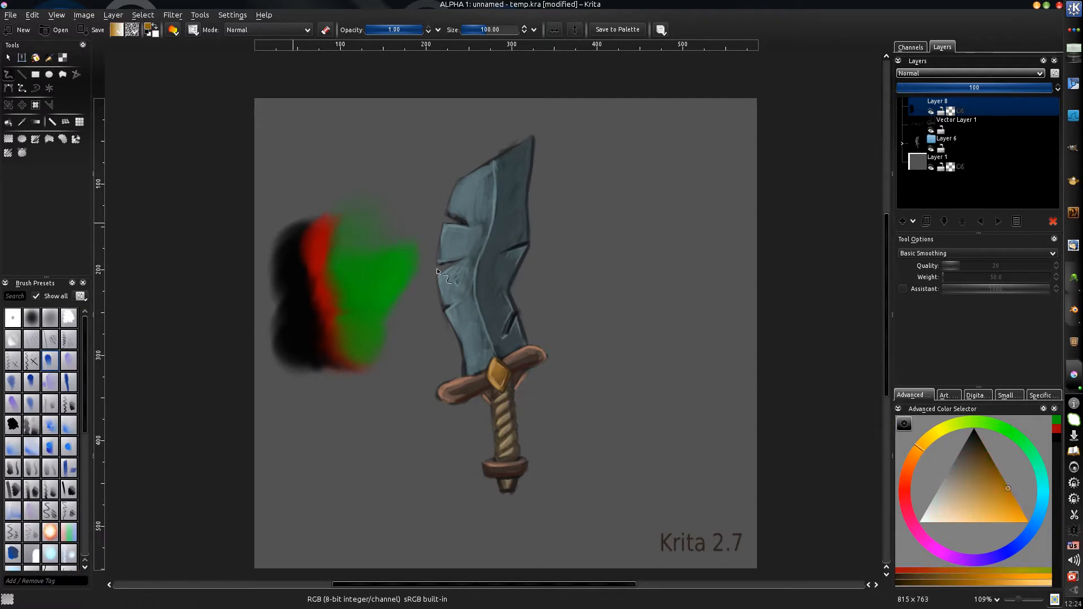
left_click_drag(421, 246, 410, 336)
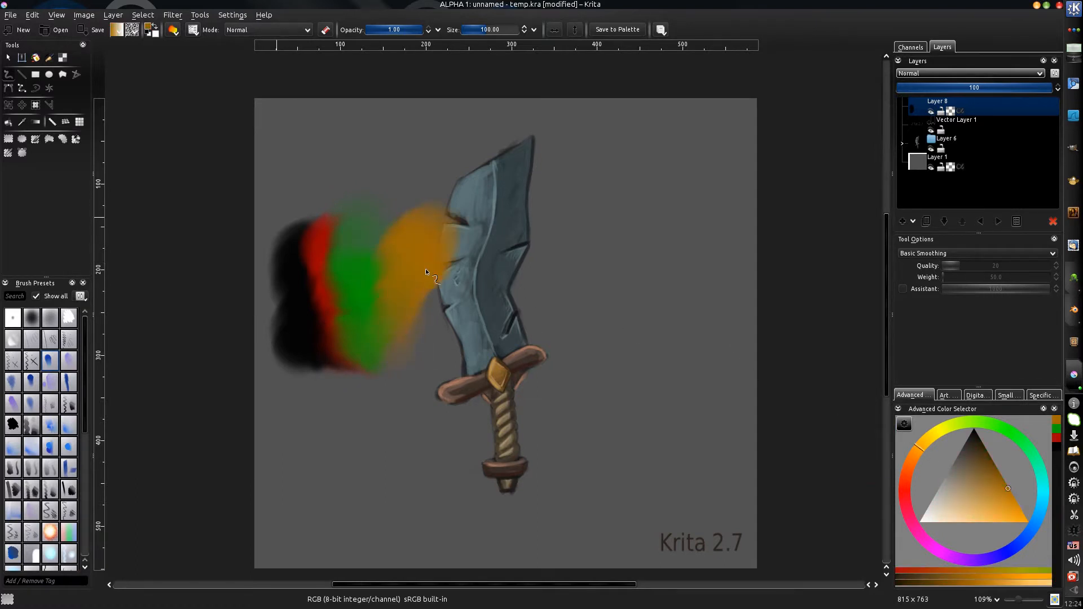
left_click_drag(426, 269, 411, 344)
middle_click_drag(329, 284, 358, 262)
key("Delete")
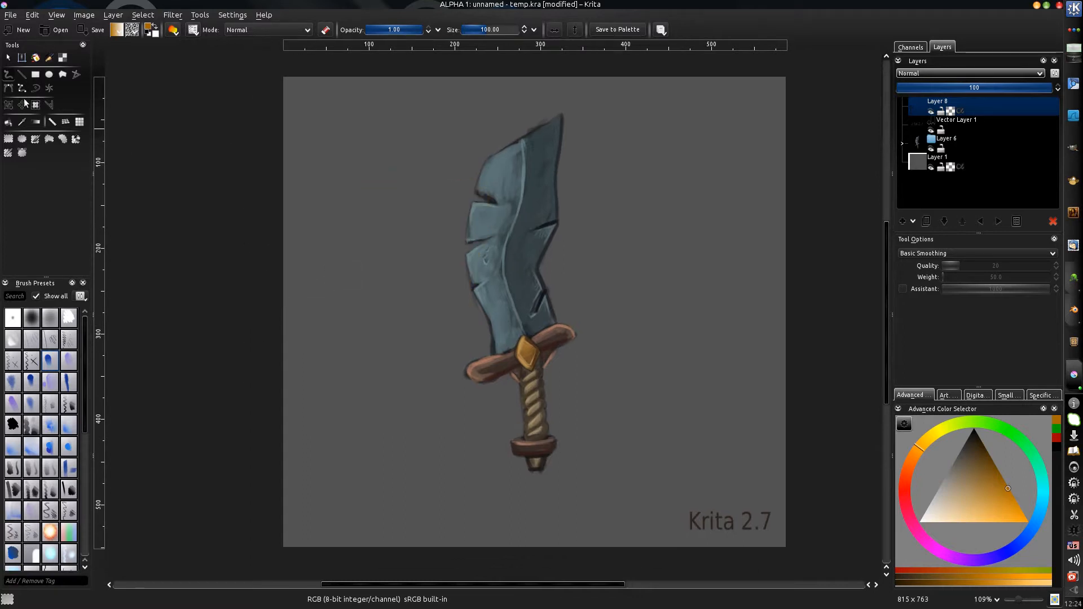
- Make a rectangular selection in the empty area beside the blade and replace it with an elliptical selection
left_click(8, 138)
left_click_drag(355, 139, 443, 218)
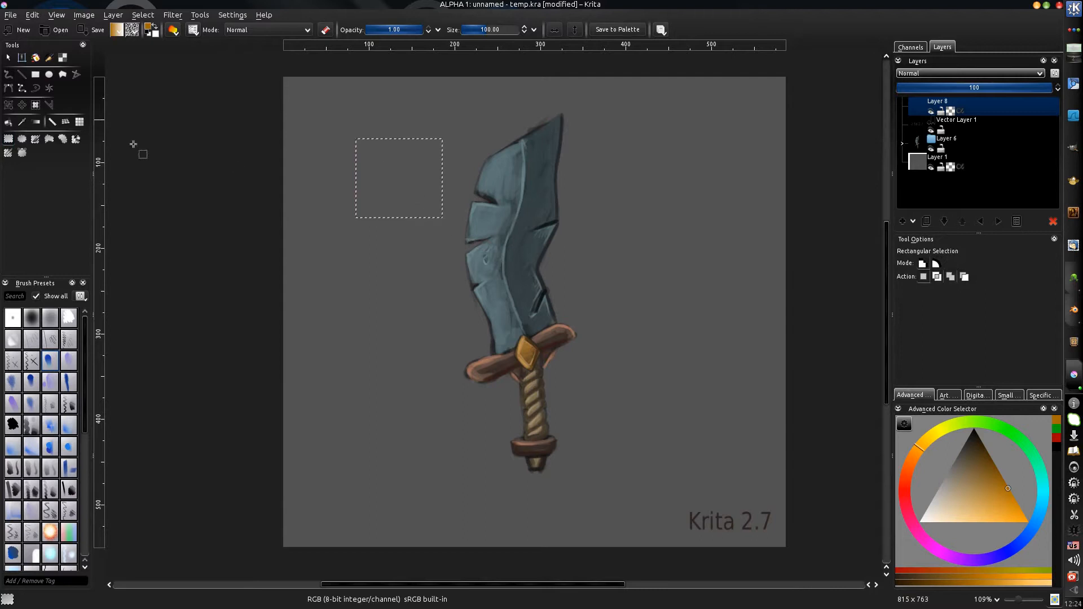
left_click(22, 138)
left_click_drag(335, 151, 438, 217)
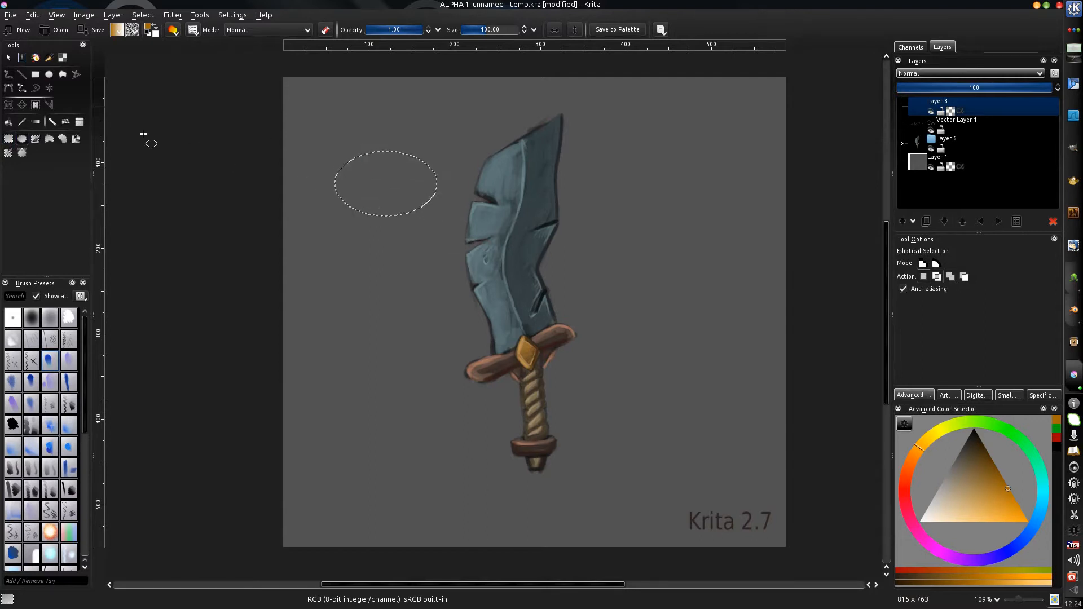
- Draw a freehand selection across the blade, replace it with a polygonal selection beside the sword, and deselect
left_click(35, 139)
left_click_drag(354, 158, 556, 249)
left_click(50, 139)
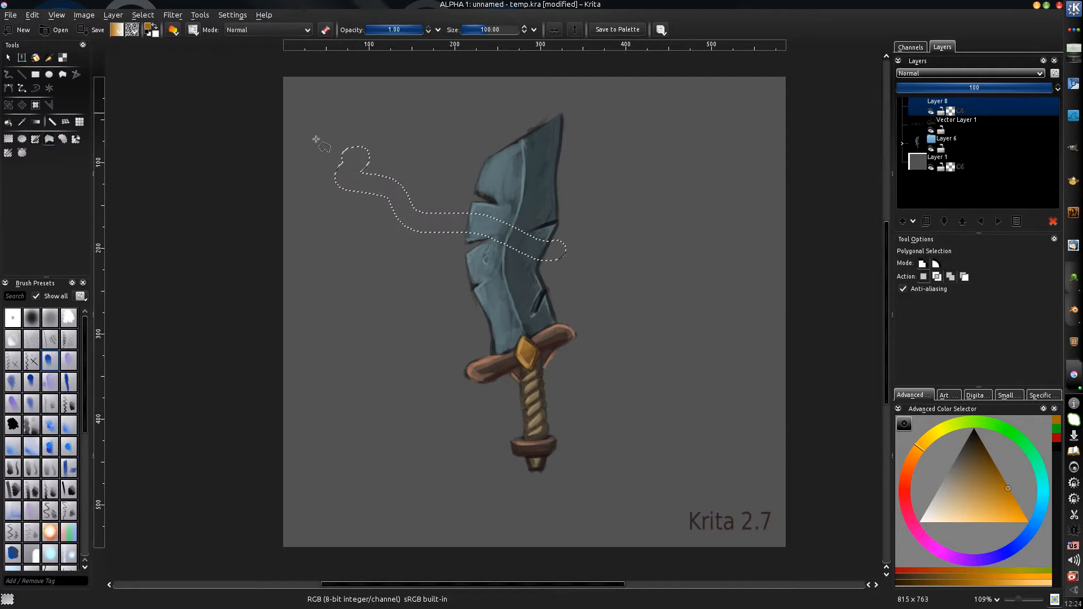
left_click(318, 137)
left_click(370, 143)
left_click(426, 173)
left_click(406, 223)
left_click(346, 235)
left_click(298, 229)
left_click(296, 203)
double_click(307, 167)
middle_click_drag(378, 147, 411, 143)
key("ctrl+shift+a")
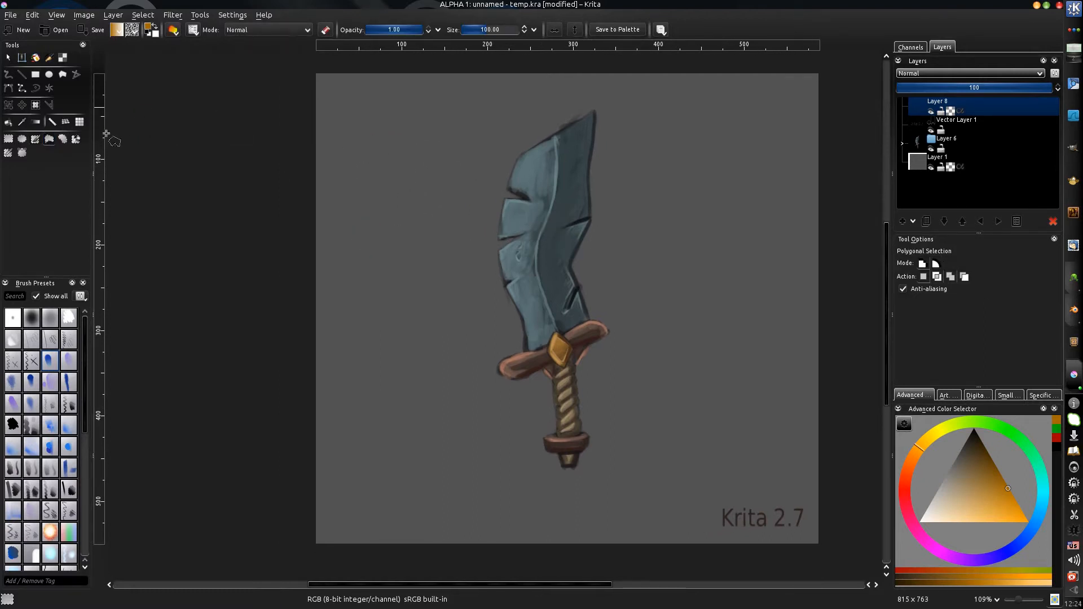
- Set the fill tool to fill the entire selection, fill Layer 8 with orange, and undo the fill
left_click(8, 124)
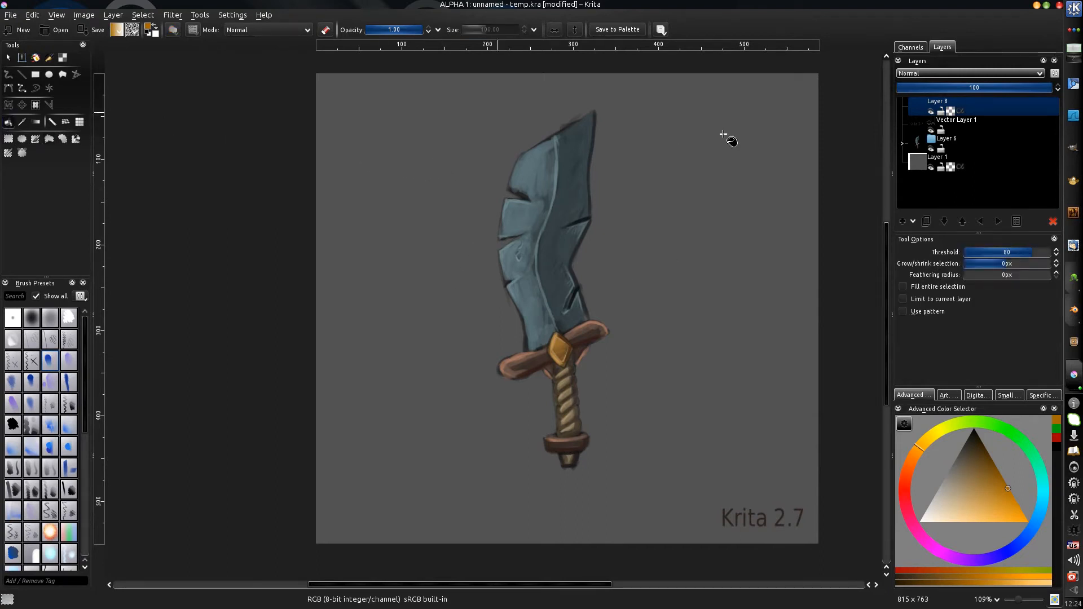
left_click(904, 286)
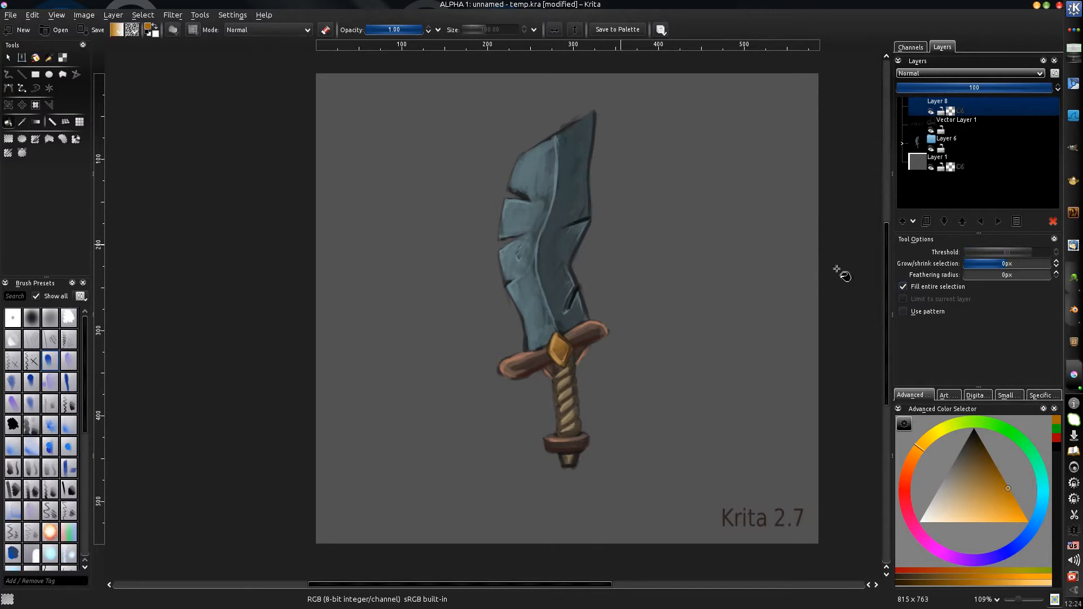
left_click(625, 254)
key("ctrl+z")
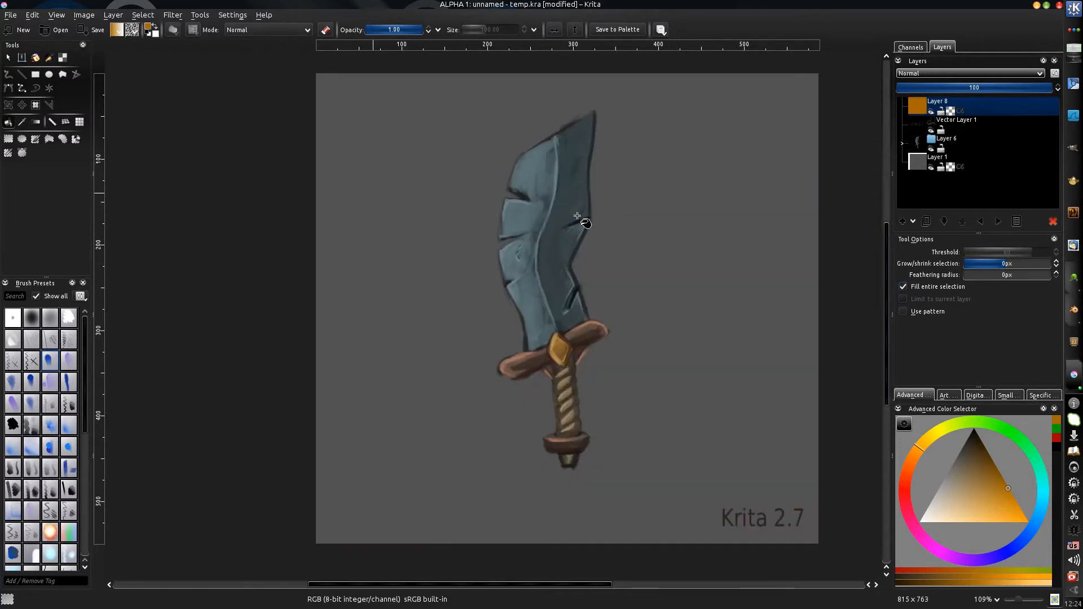
- Try a linear orange-to-white gradient running down across the canvas and undo it
left_click(35, 121)
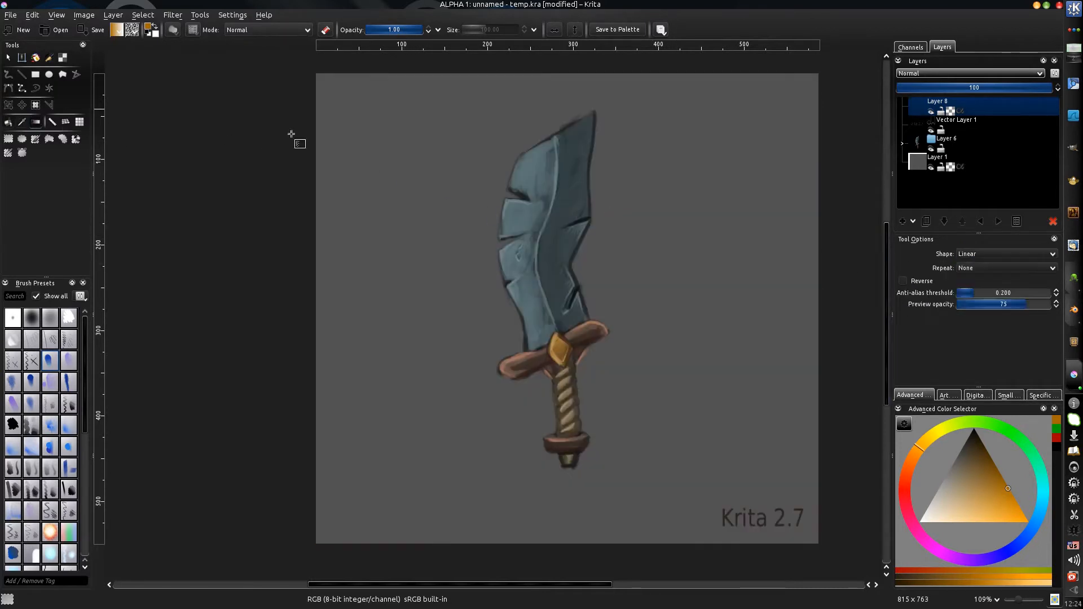
left_click_drag(297, 141, 485, 388)
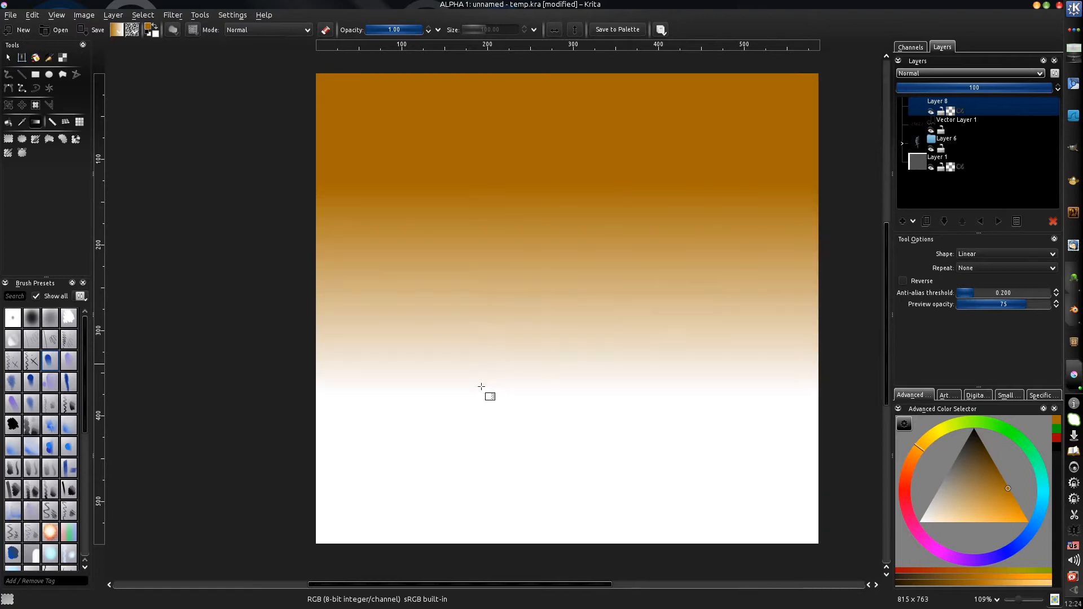
key("ctrl+z")
scroll(344, 136, "up", 1)
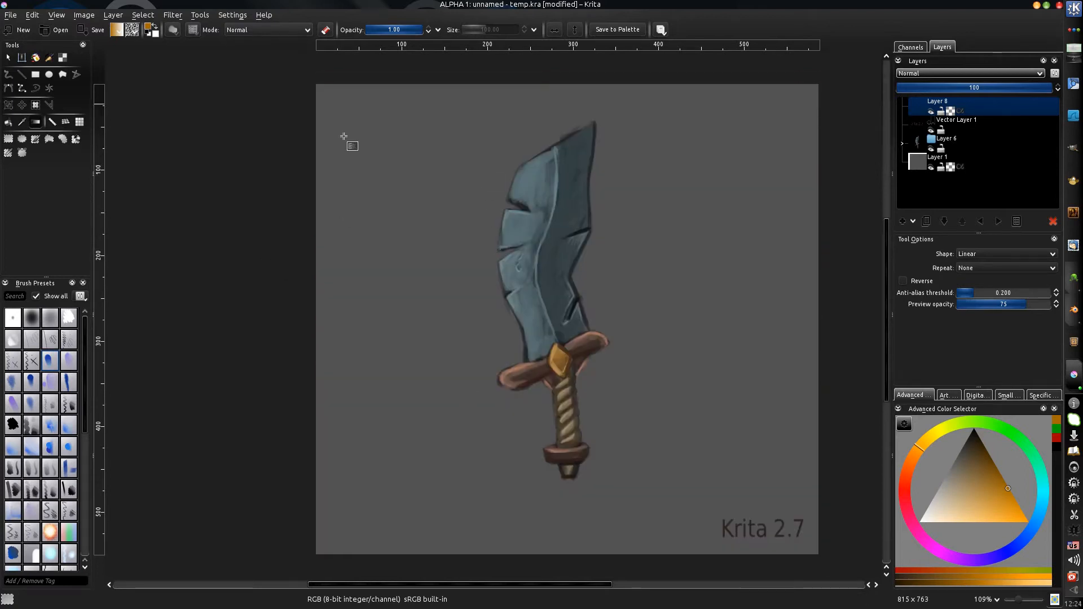
- Try straight orange lines beside the blade and across the sword's guard with the Line tool, and undo them
left_click(22, 74)
mouse_move(405, 186)
left_mouse_down()
mouse_move(484, 189)
mouse_move(370, 358)
left_mouse_up()
left_click_drag(409, 417, 741, 303)
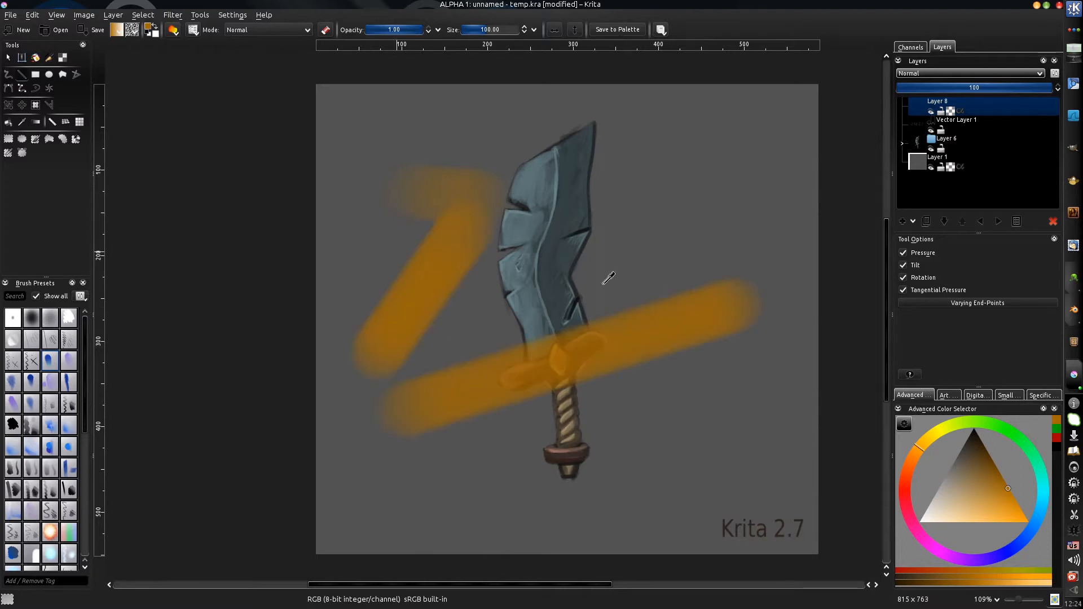
key("ctrl+z")
key("ctrl+z")
key("ctrl+z")
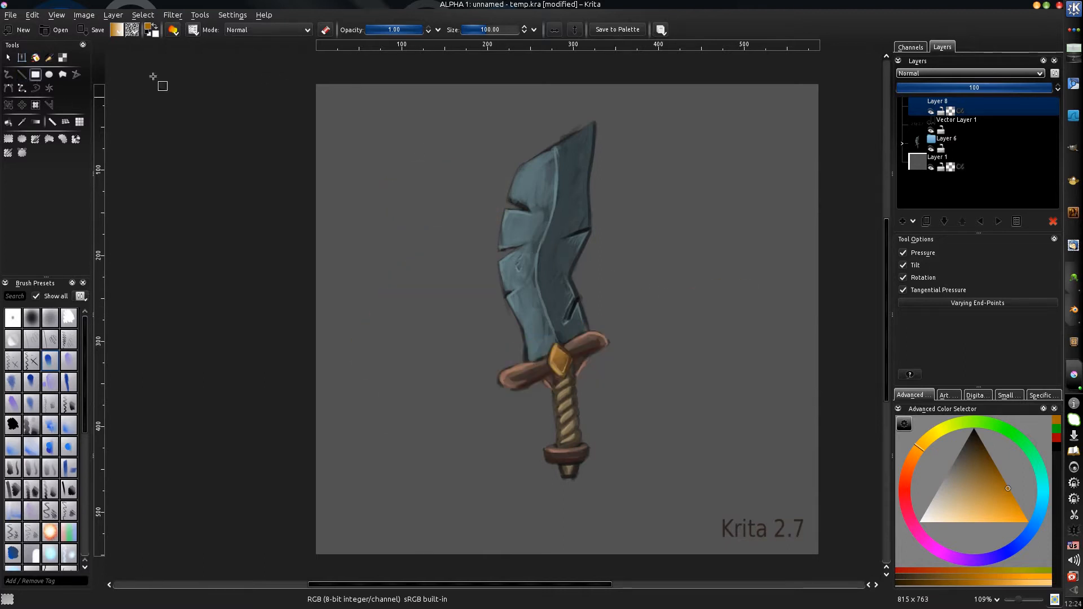
- Try an orange rectangle outline over the blade and an ellipse outline around the guard, and undo both shapes
left_click_drag(393, 171, 550, 315)
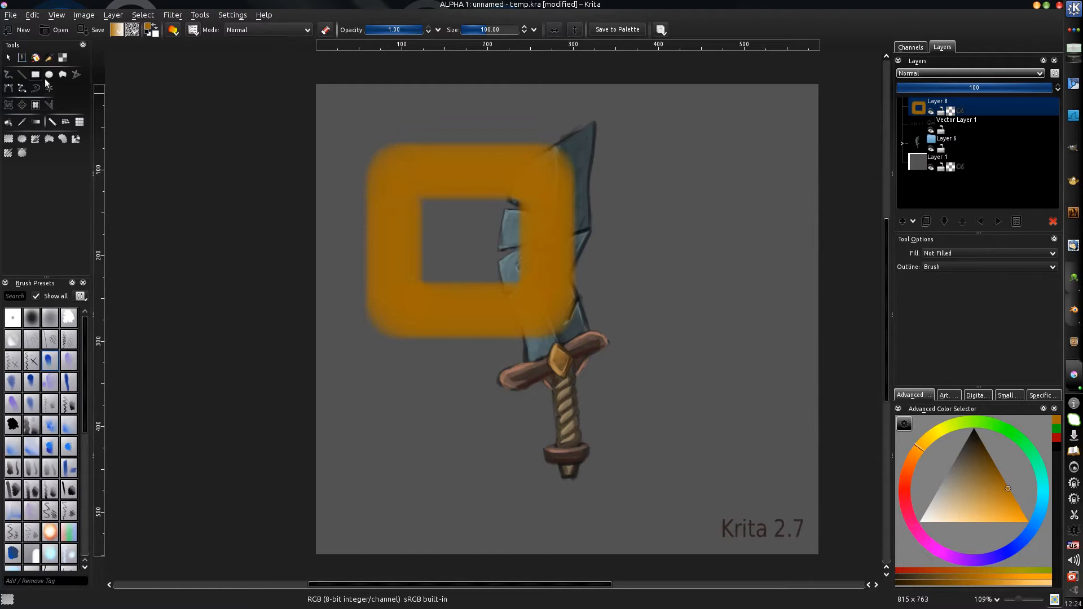
left_click_drag(487, 256, 672, 418)
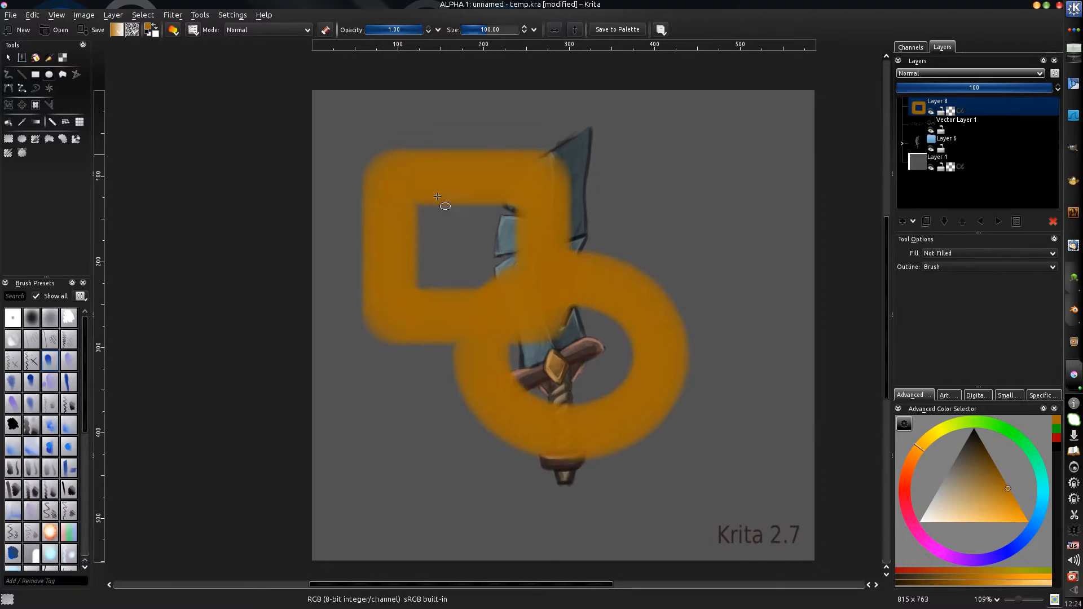
key("ctrl+z")
key("ctrl+z")
middle_click_drag(465, 203, 396, 228)
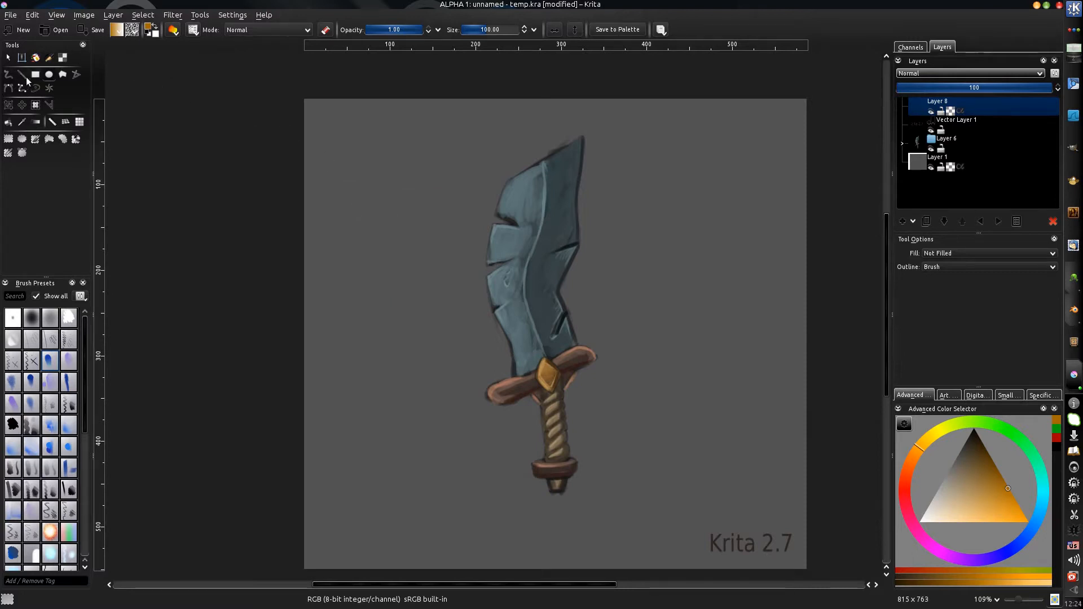
- Return to the Freehand Brush tool and reduce the brush size to about 20
left_click(11, 78)
left_click_drag(370, 214, 314, 220, "shift")
mouse_move(420, 288)
middle_mouse_down()
mouse_move(390, 289)
mouse_move(411, 305)
mouse_move(402, 272)
mouse_move(412, 299)
mouse_move(463, 318)
middle_mouse_up()
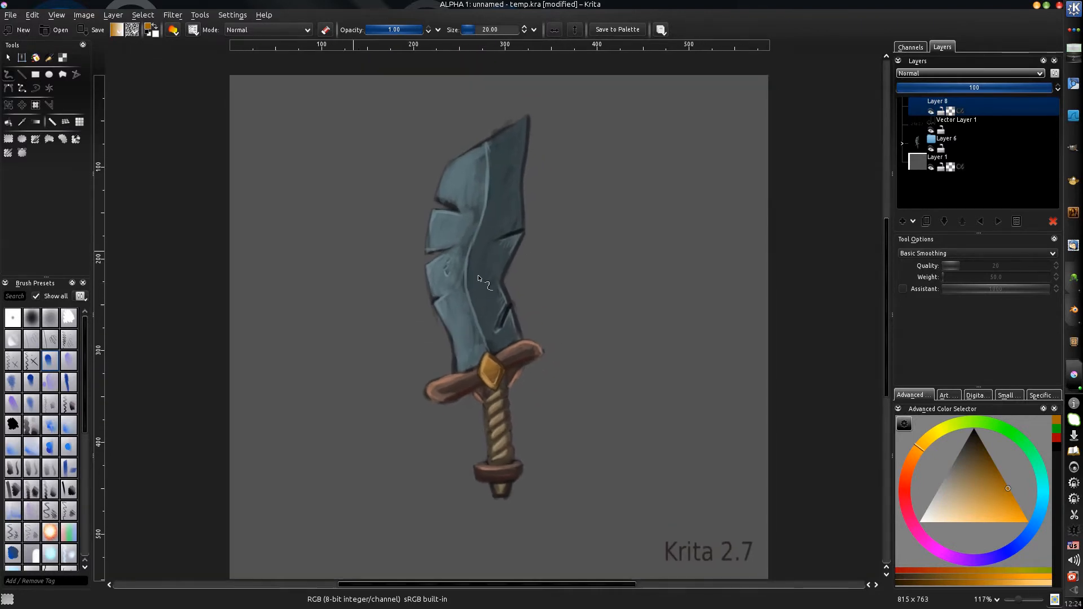
- Switch to Blender and examine the whole textured sword model, toggling between wireframe and textured display
left_click(1074, 309)
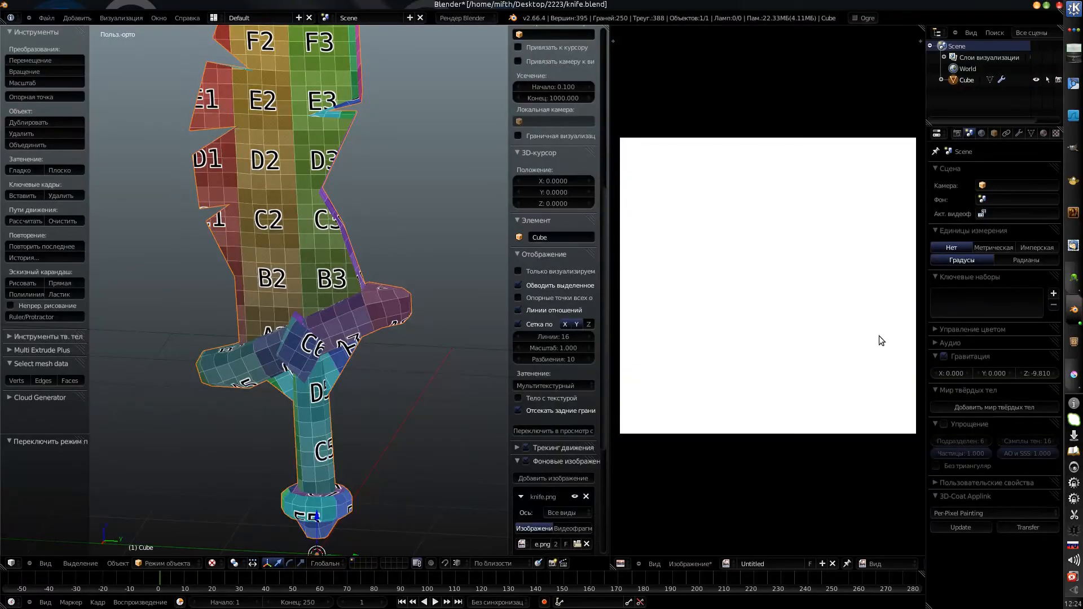
scroll(367, 285, "down", 6)
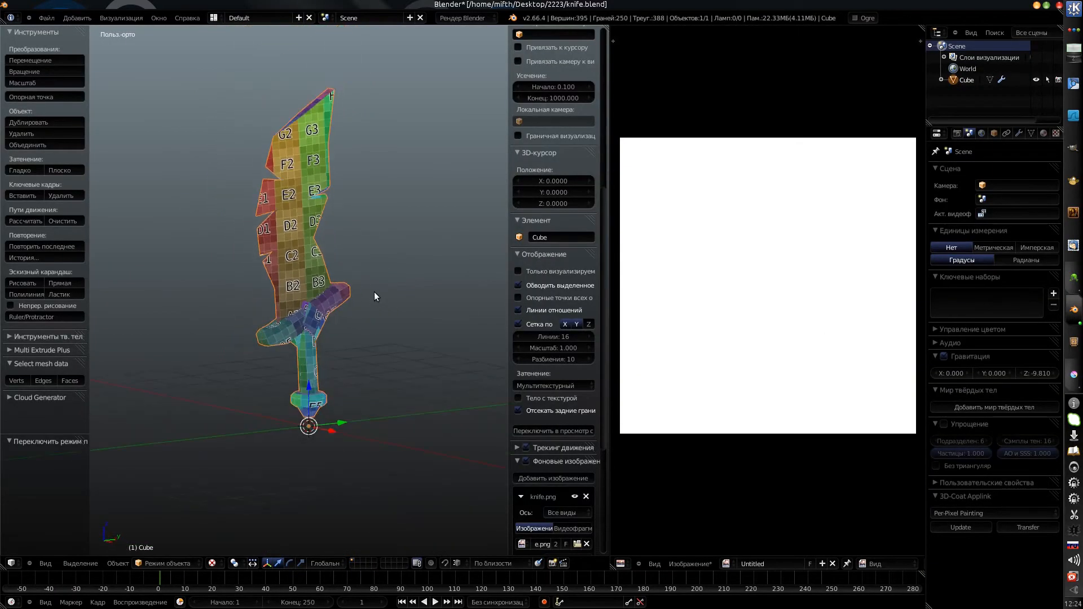
key("z")
key("z")
middle_click_drag(359, 293, 416, 308)
- Enter edit mode and select the whole mesh to inspect the sword's UV layout, and return to object mode
key("Tab")
key("a")
key("a")
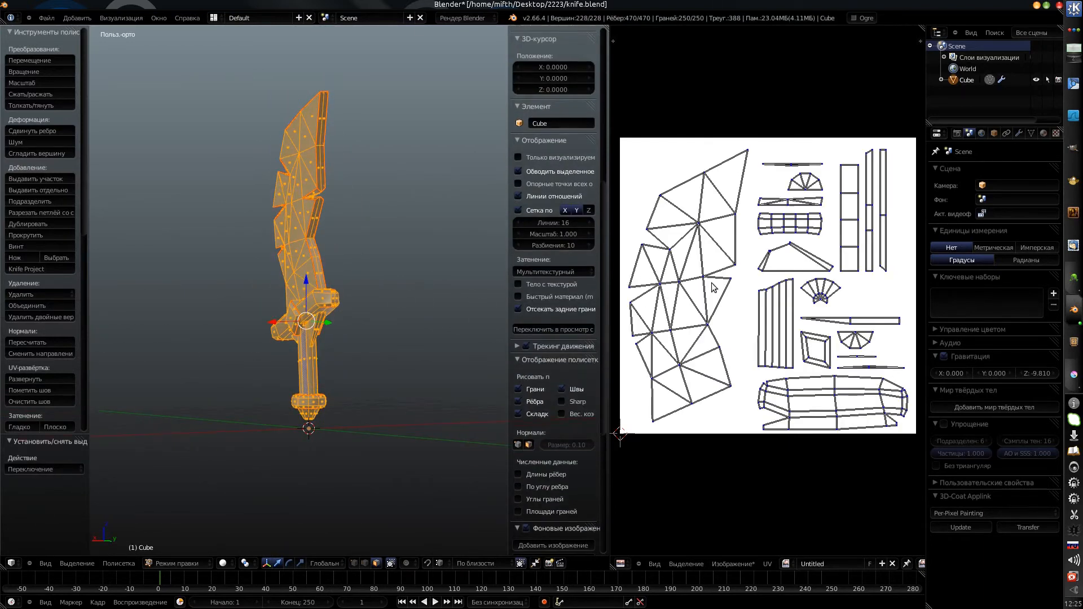
scroll(714, 299, "down", 1)
key("Tab")
mouse_move(330, 261)
middle_mouse_down()
mouse_move(357, 260)
mouse_move(319, 282)
mouse_move(340, 263)
middle_mouse_up()
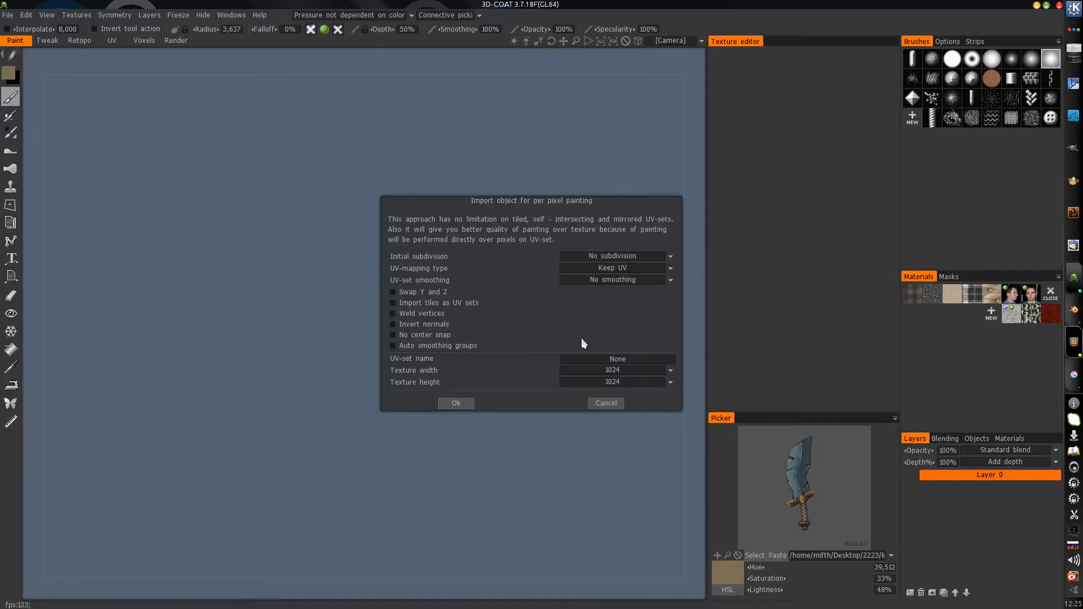
- In 3D-Coat, import the sword for per-pixel painting with auto smoothing groups, a 45 maximum angle and a 512 × 512 texture
left_click(393, 345)
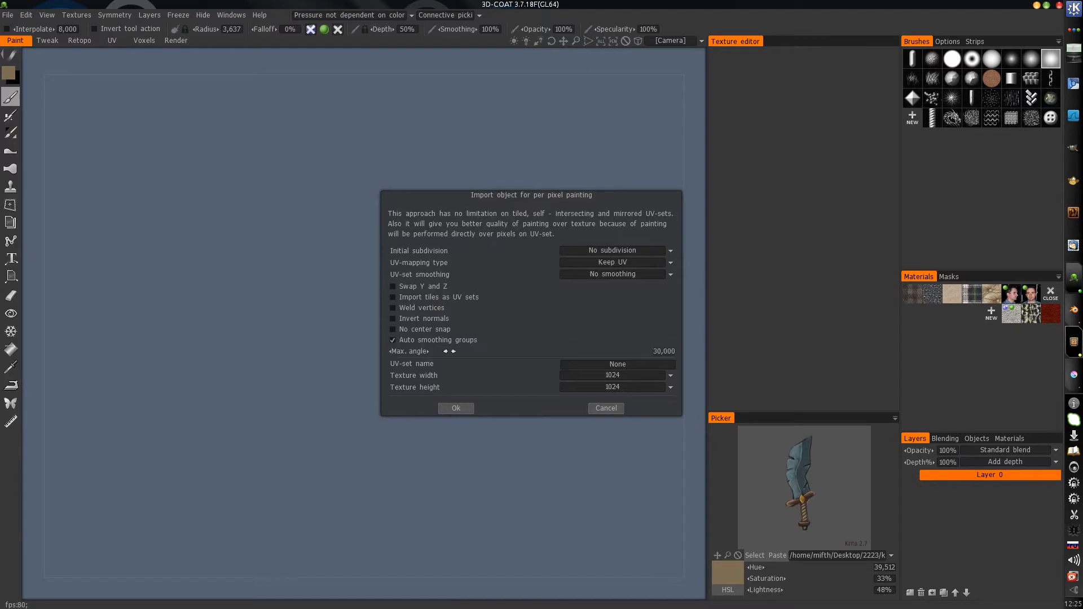
left_click(663, 351)
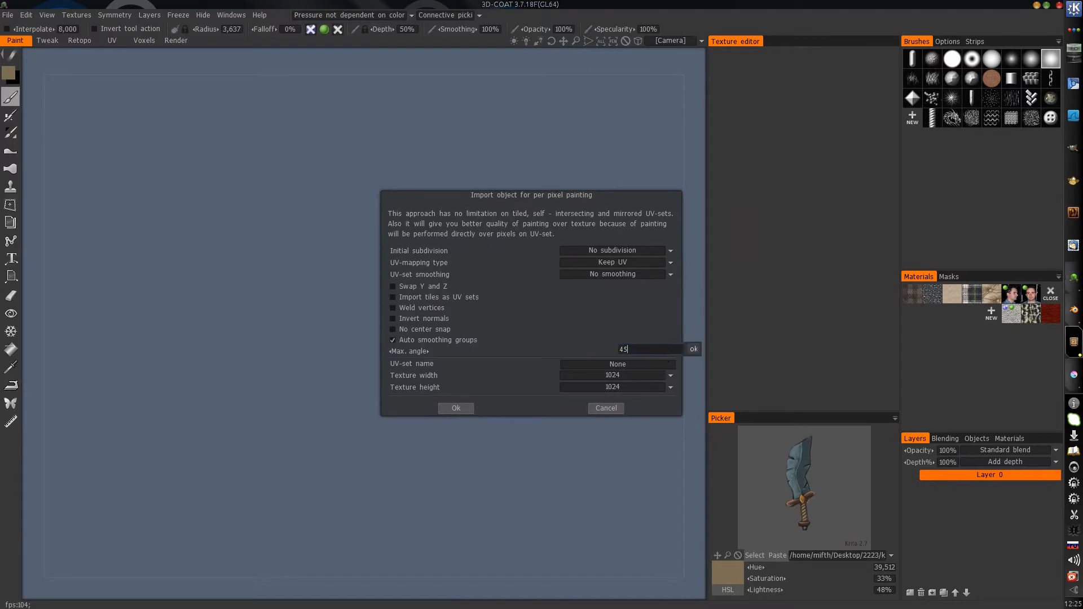
key("Return")
left_click(647, 374)
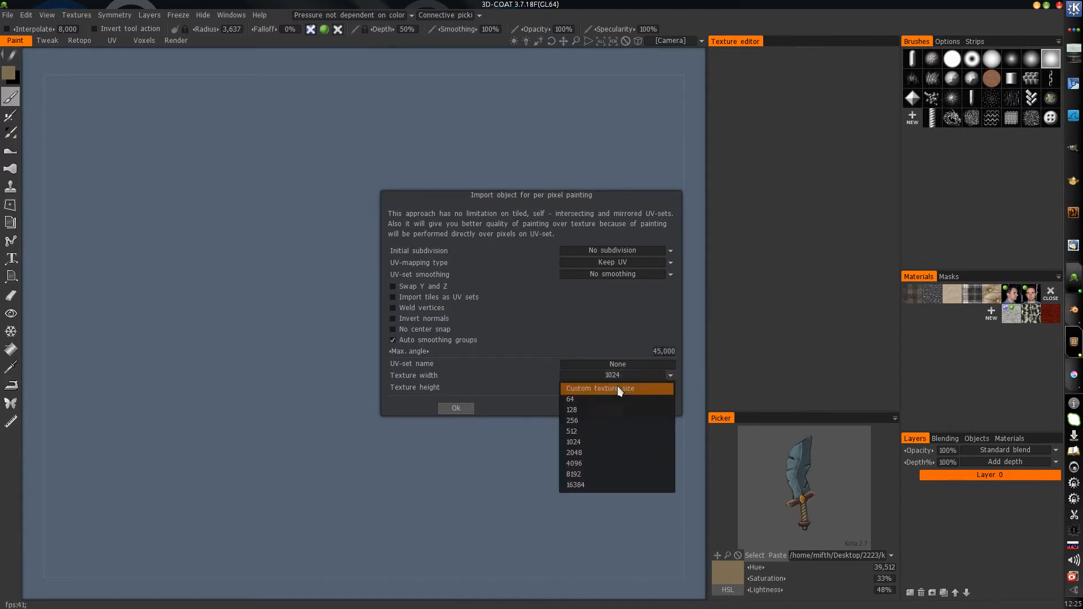
left_click(598, 431)
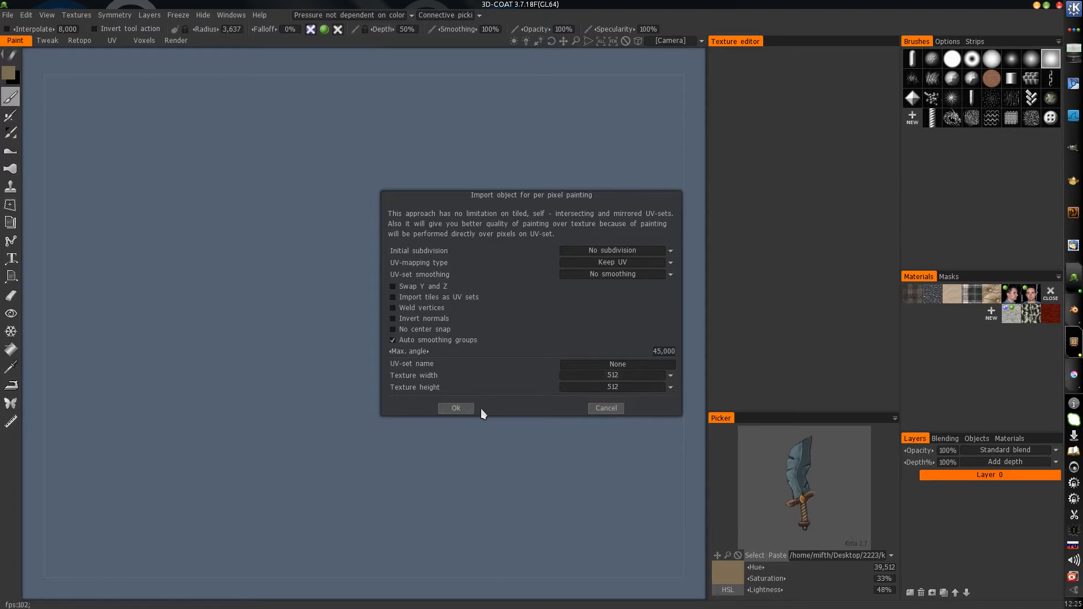
left_click(456, 408)
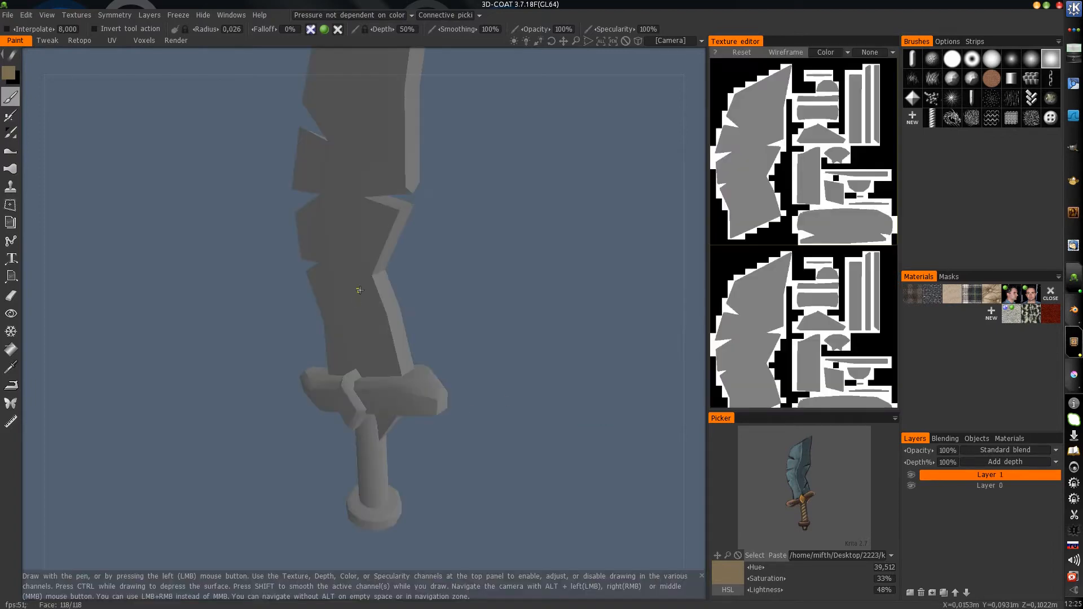
- Examine the imported sword from the front and compare it with the sword painting in Krita, returning to 3D-Coat
scroll(317, 327, "down", 5)
left_click_drag(317, 327, 377, 290)
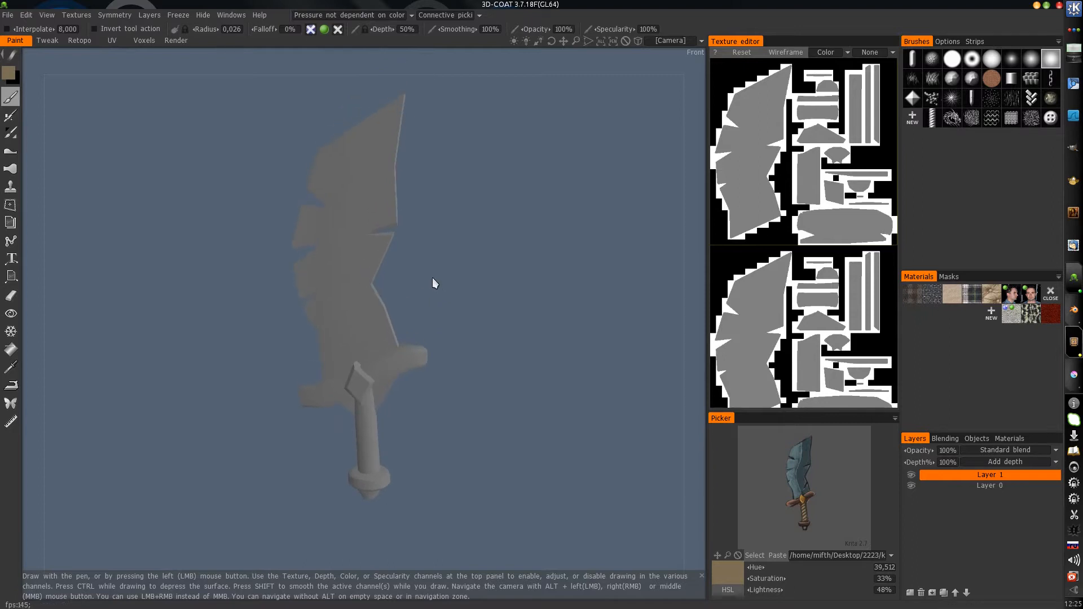
key("alt+Tab")
key("Tab")
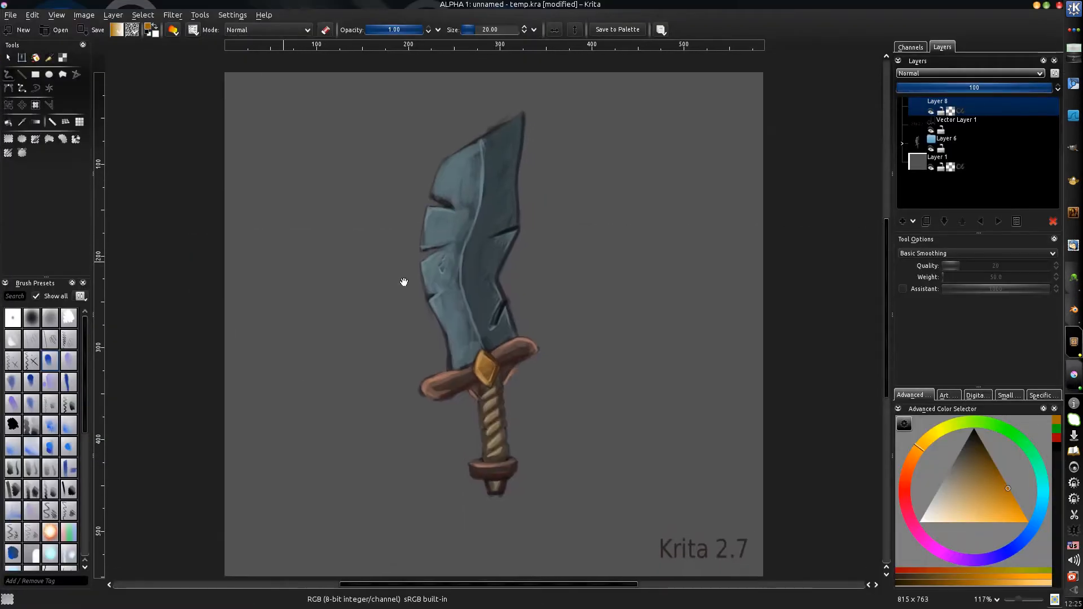
key("alt+Tab")
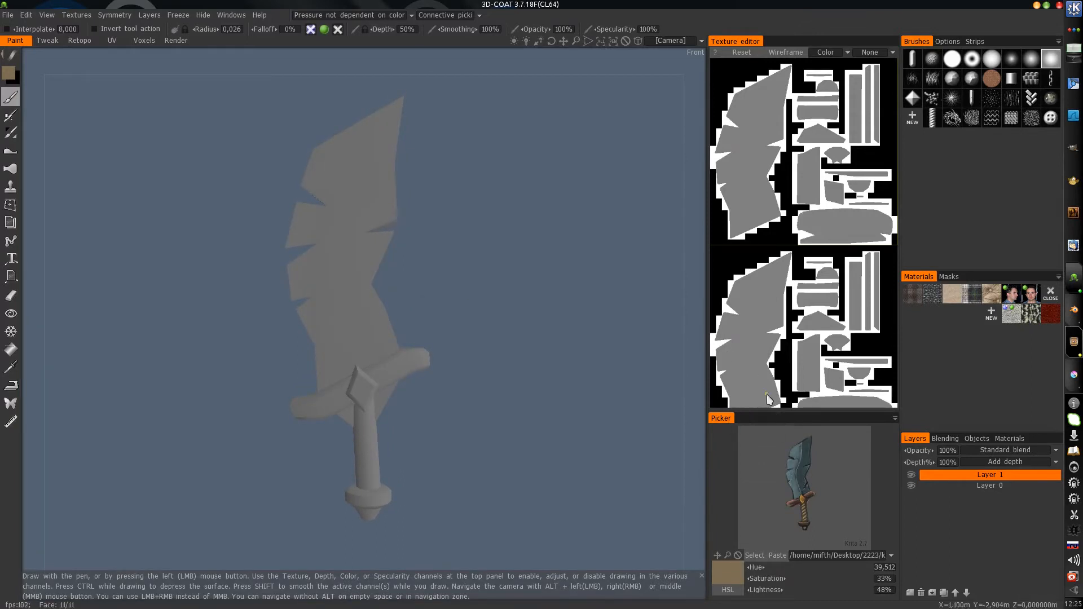
scroll(366, 219, "up", 3)
scroll(367, 219, "down", 3)
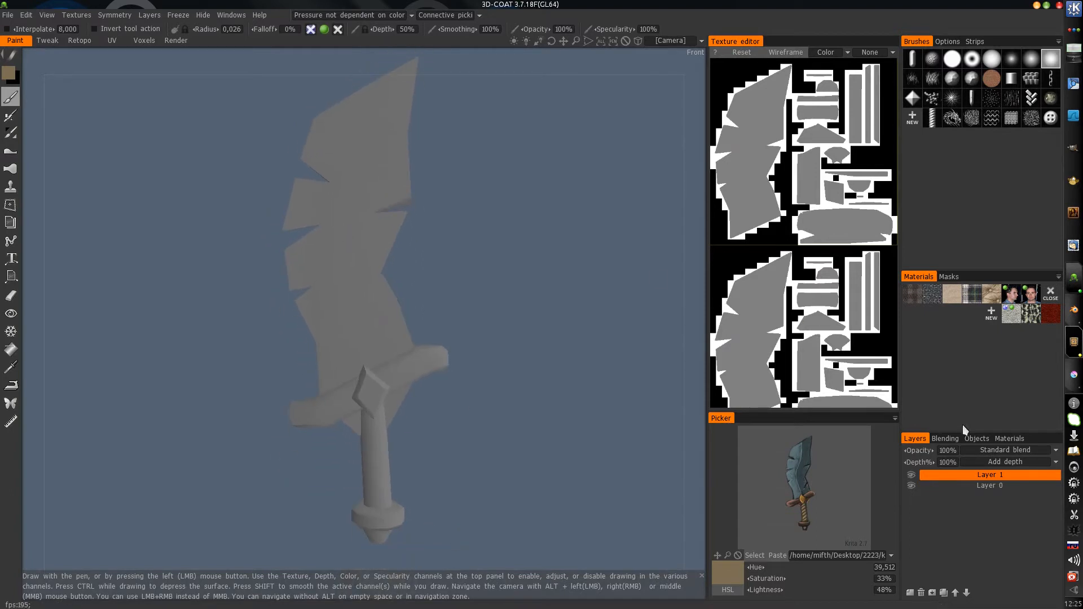
- Enlarge 3D-Coat's layer list, switch to Krita, and toggle the visibility of Layer 6 and Layer 1 off and on
left_click_drag(958, 430, 958, 417)
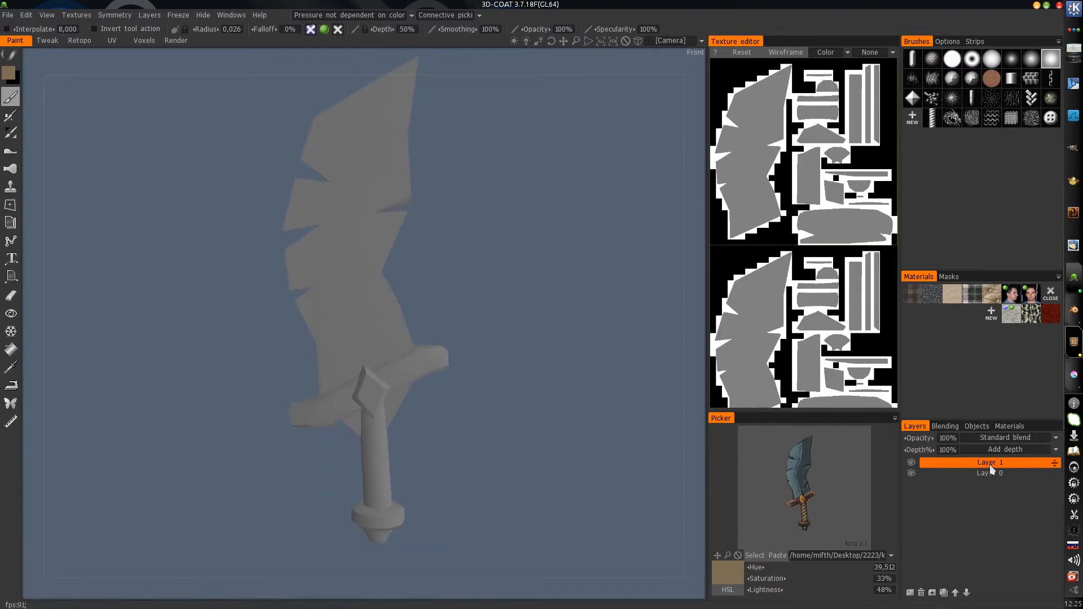
key("alt+Tab")
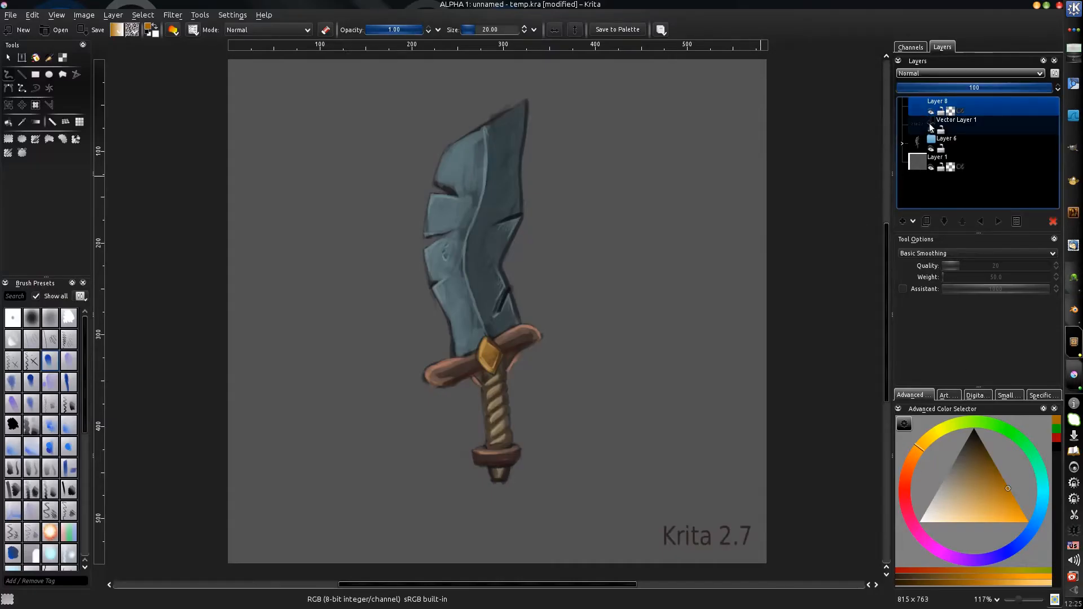
left_click(931, 149)
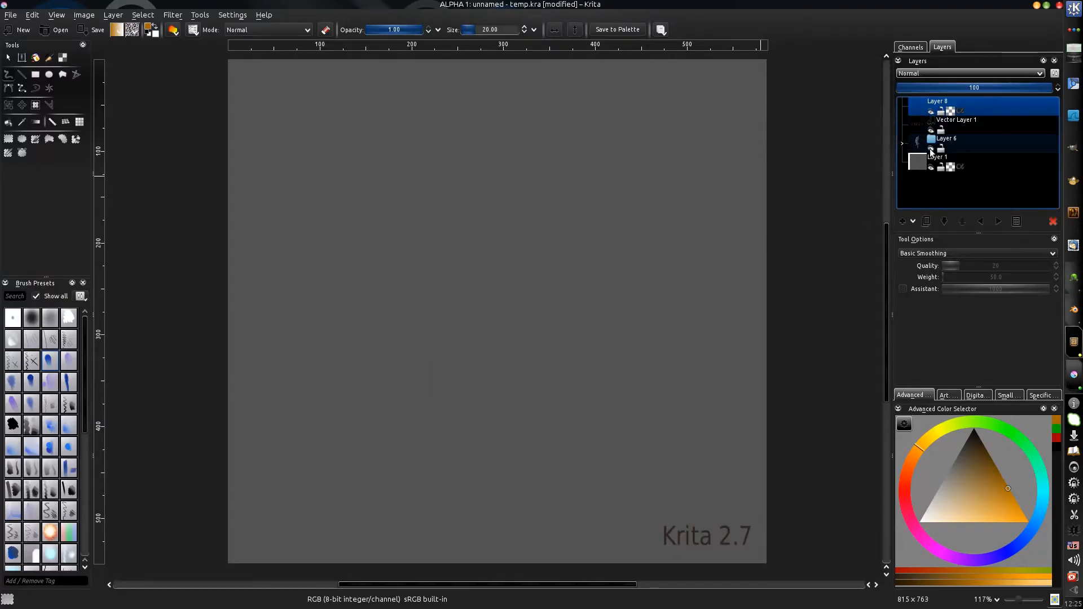
left_click(931, 149)
left_click(931, 166)
left_click(930, 166)
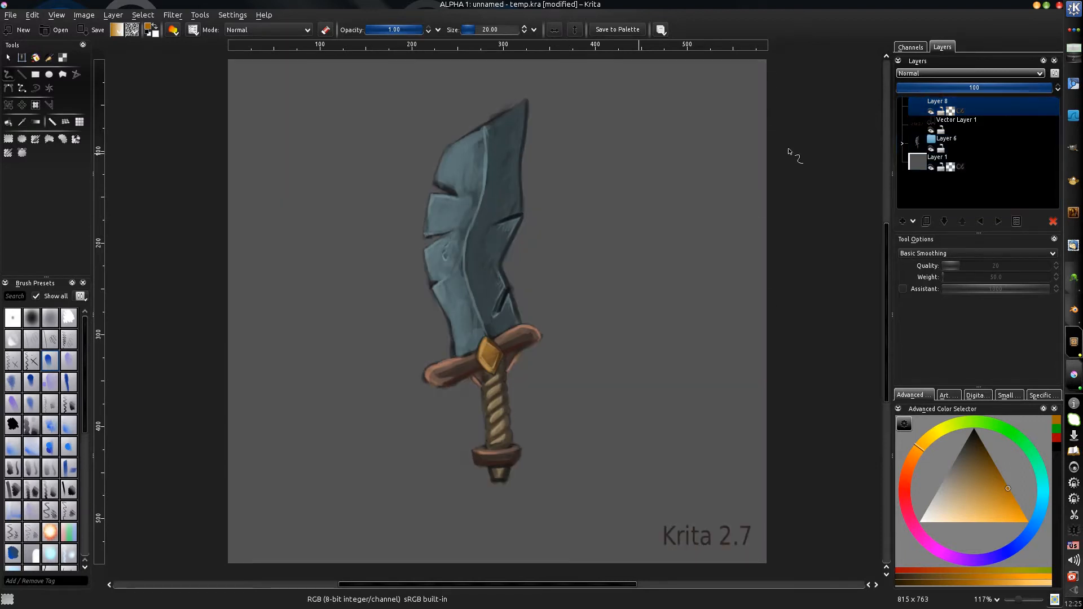
- Switch back to 3D-Coat, enlarge the brush radius to 0,221, and paint a wavy brown stroke down the blade on Layer 1
key("alt+Tab")
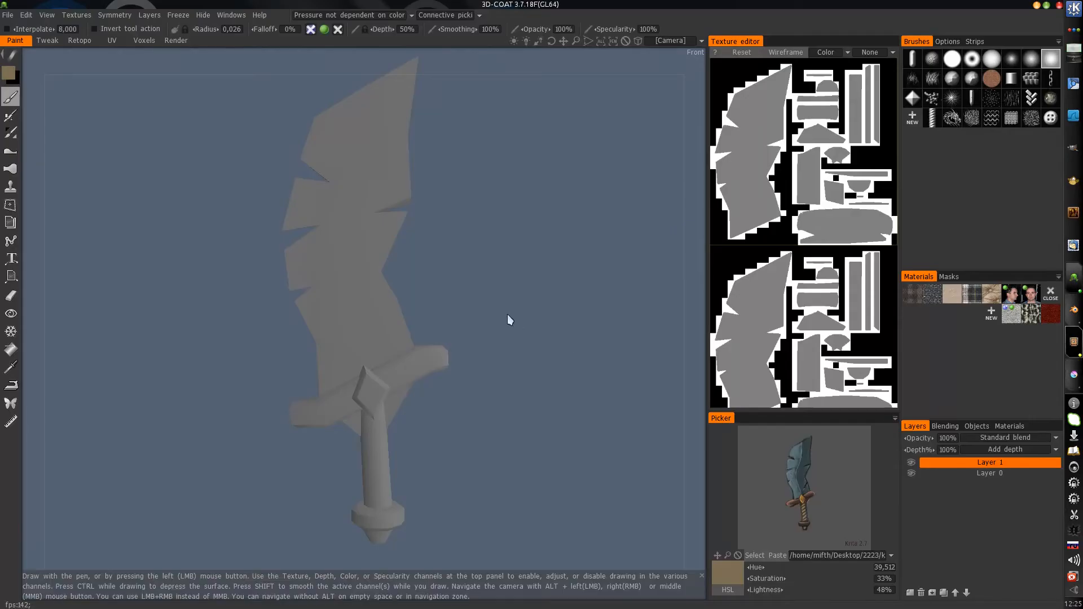
right_click_drag(624, 357, 527, 414)
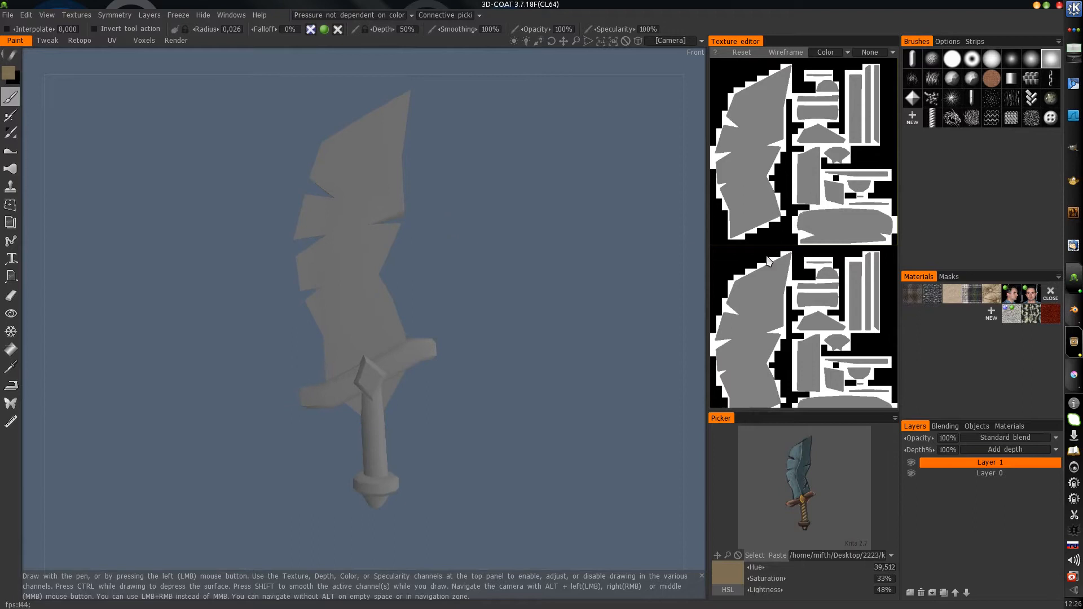
right_click_drag(353, 206, 355, 208)
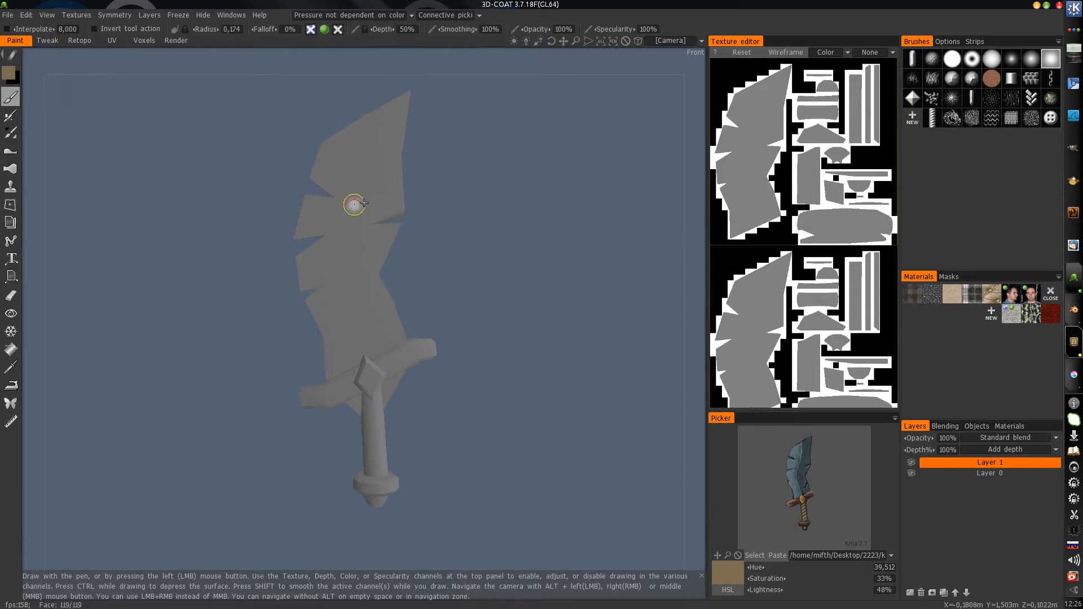
left_click_drag(356, 176, 364, 316)
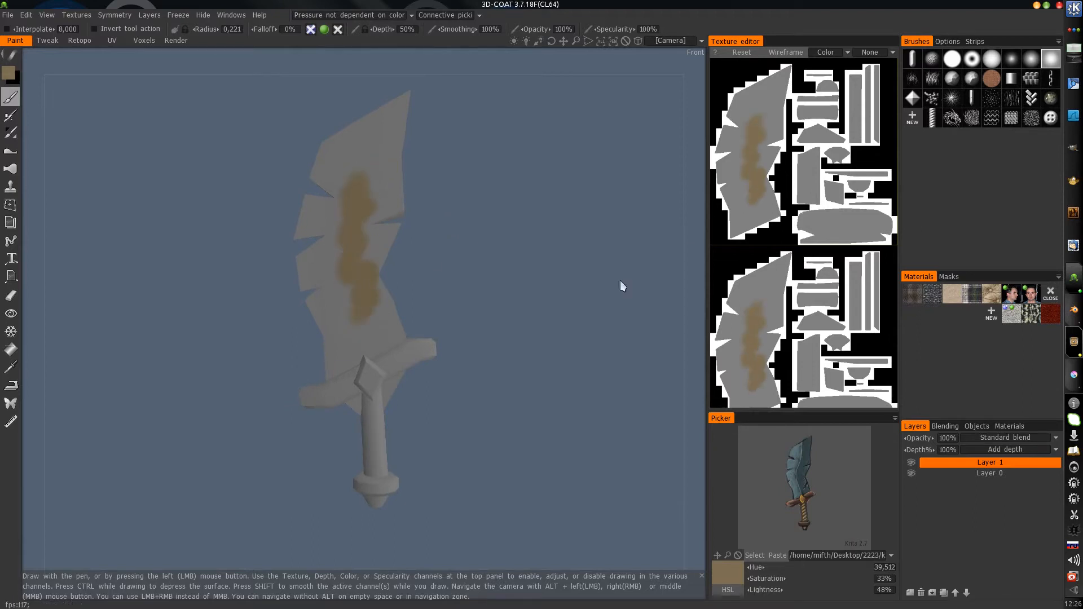
- Use the triangular picker to choose an orange with 80% saturation and 71% lightness, and paint a zigzag stroke down the blade
left_click(894, 418)
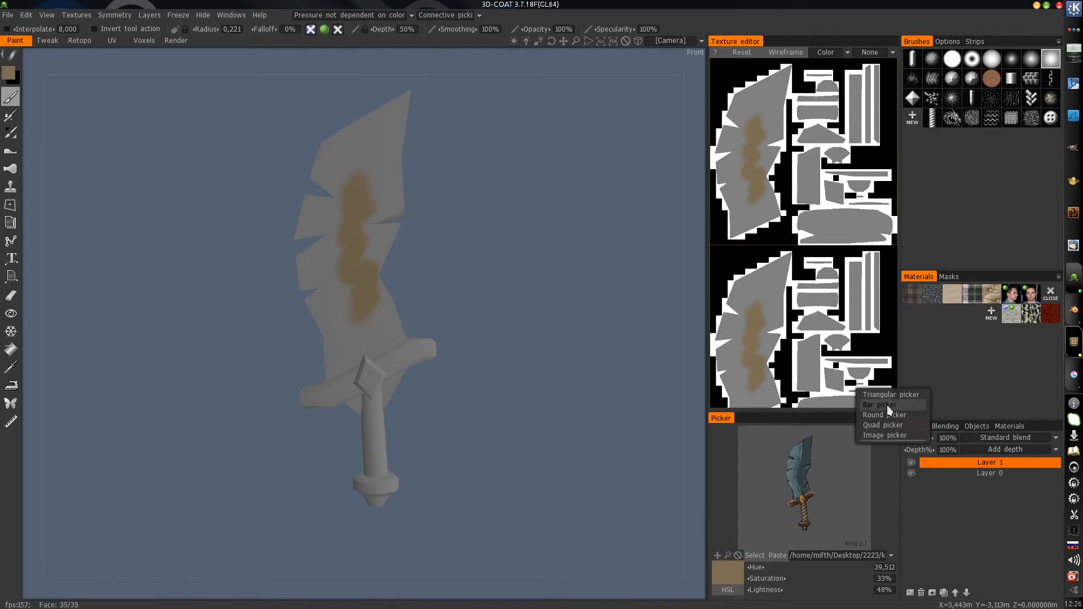
left_click(889, 395)
left_click(822, 501)
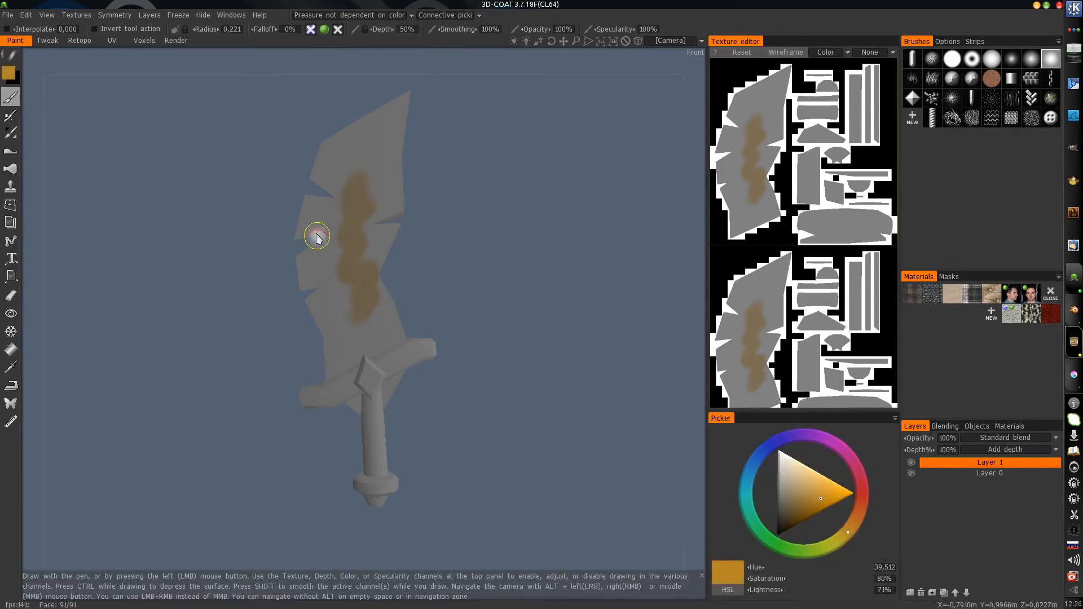
left_click_drag(333, 221, 355, 343)
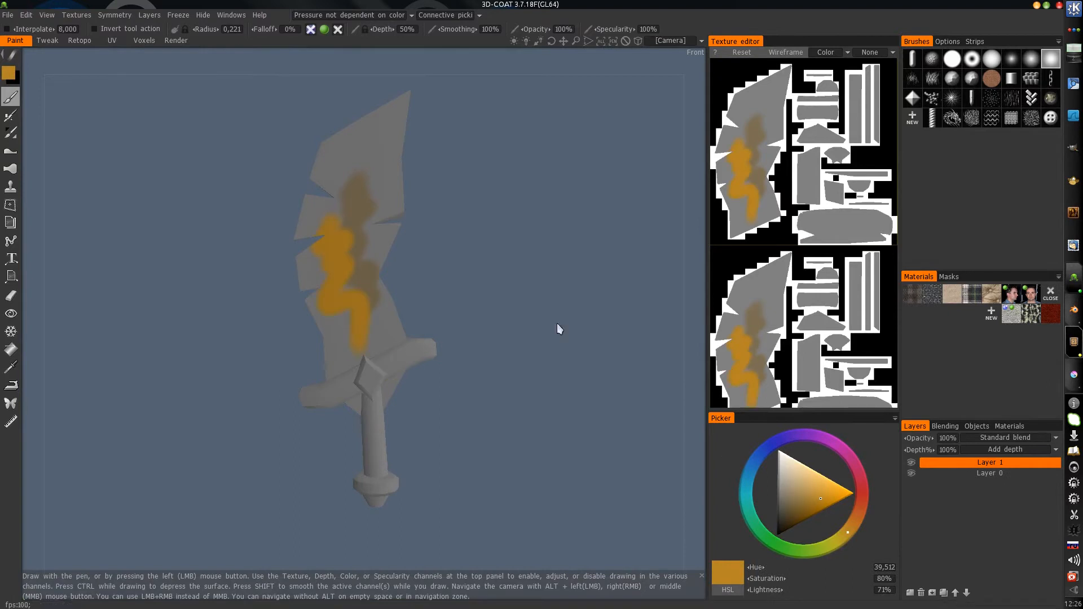
- Toggle the visibility of Layer 1 and Layer 0 off and on to compare the layers
left_click(911, 462)
left_click(911, 463)
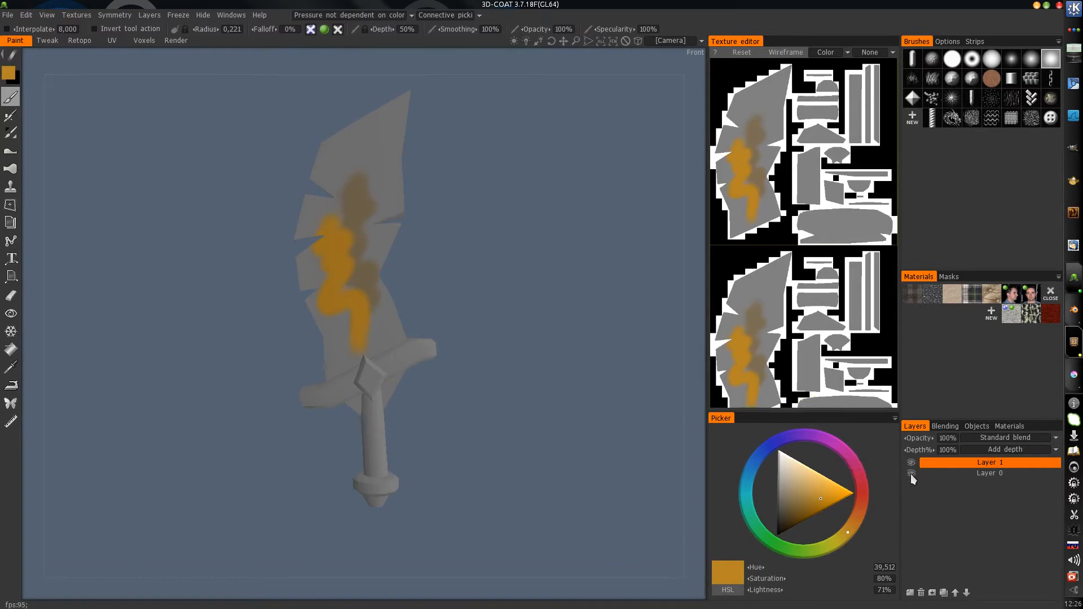
left_click(911, 474)
left_click(910, 474)
- Show the UV wireframe in the texture editor and paint orange over the blade's upper part and the small triangular UV island
right_click_drag(395, 295, 466, 247)
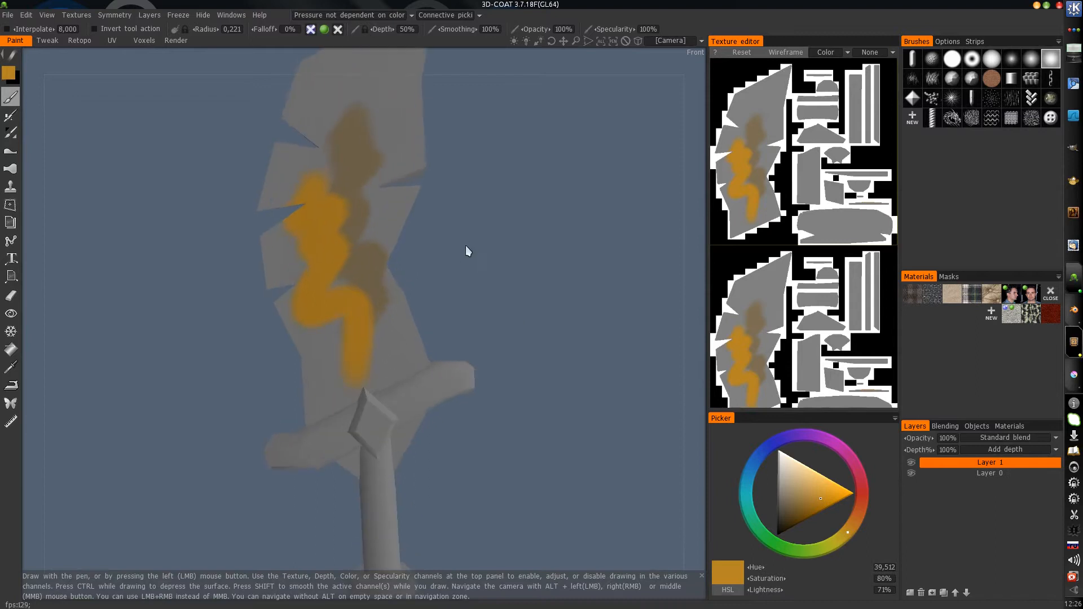
middle_click_drag(433, 237, 421, 290)
middle_click_drag(788, 229, 786, 280)
scroll(788, 284, "down", 2)
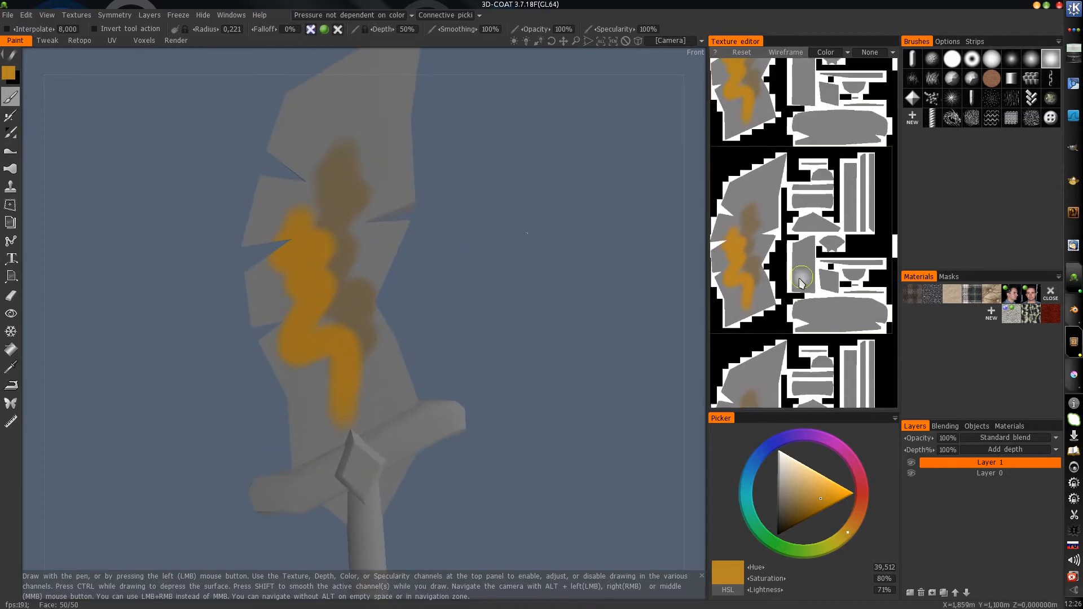
left_click(787, 54)
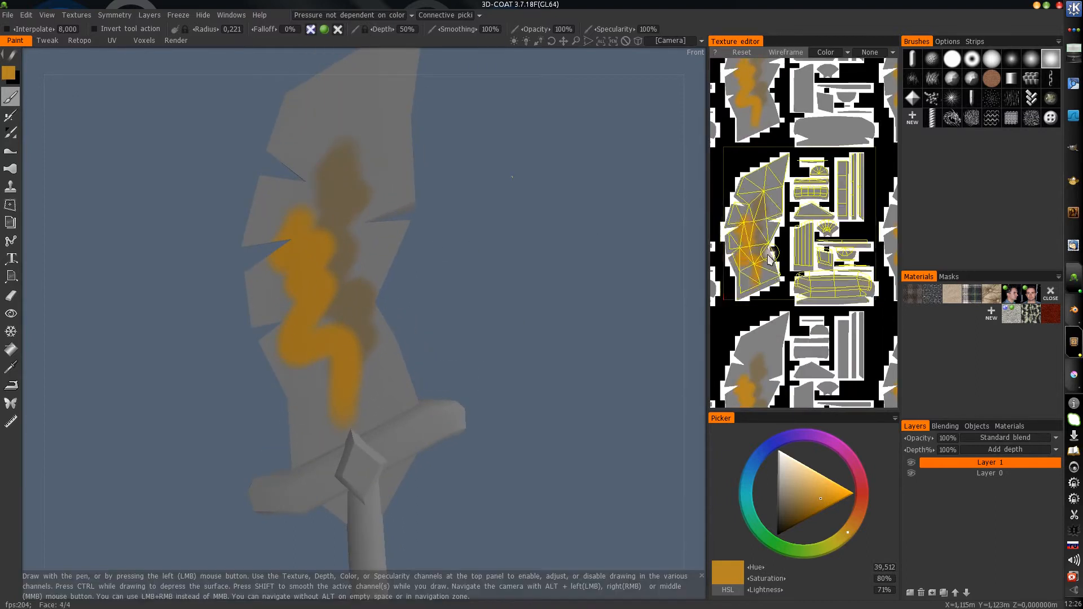
scroll(775, 257, "down", 1)
left_click_drag(757, 206, 749, 265)
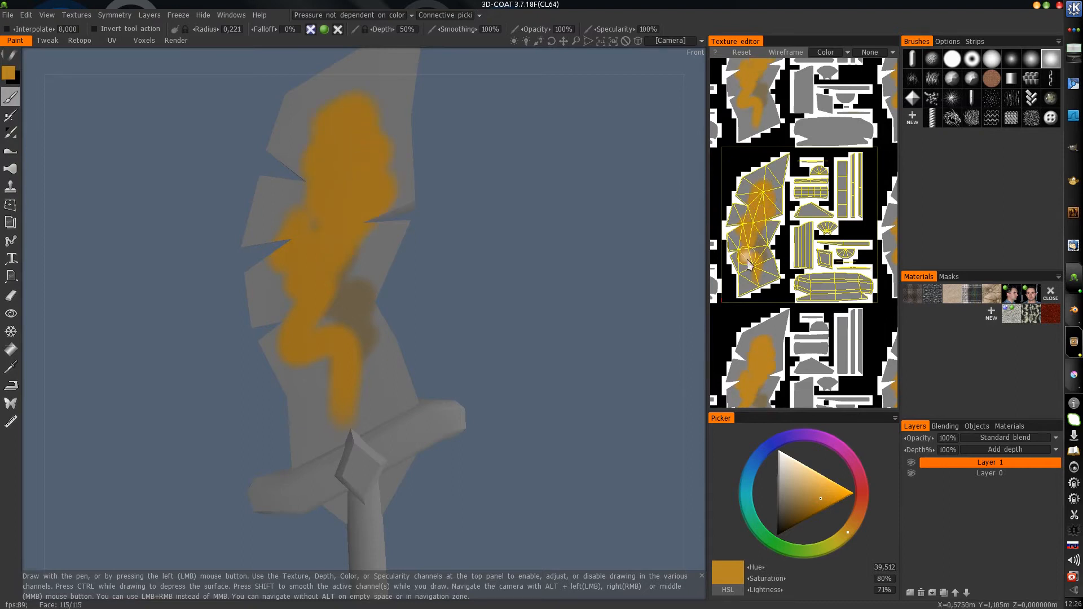
middle_click_drag(851, 195, 841, 165)
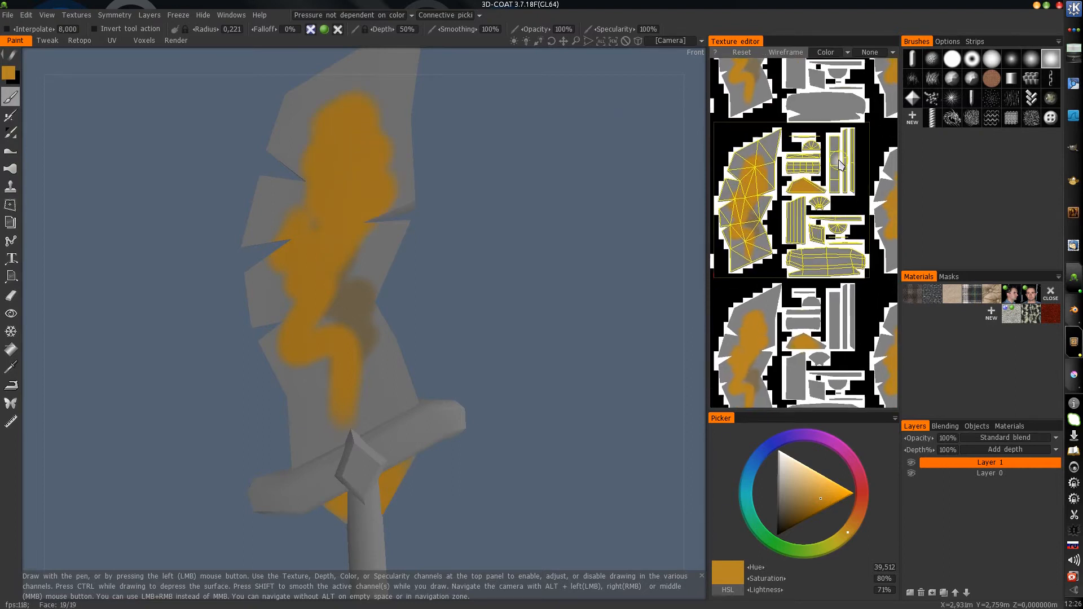
scroll(824, 245, "up", 4)
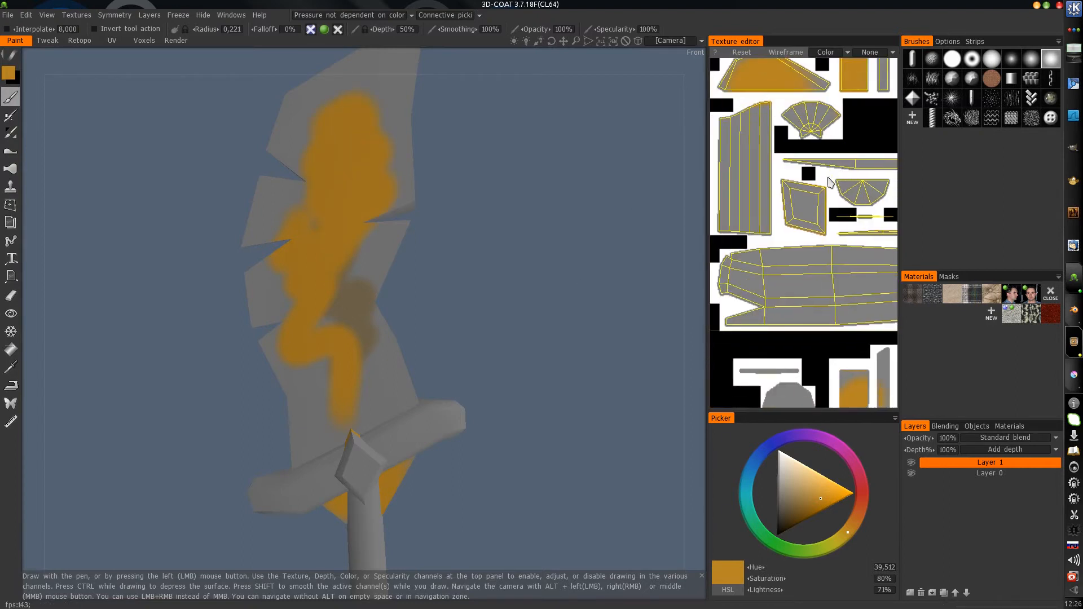
- Paint orange on the crossguard's UV island and resize the texture editor to show the whole UV layout
left_click_drag(782, 270, 813, 266)
left_click_drag(707, 269, 379, 271)
scroll(654, 246, "down", 6)
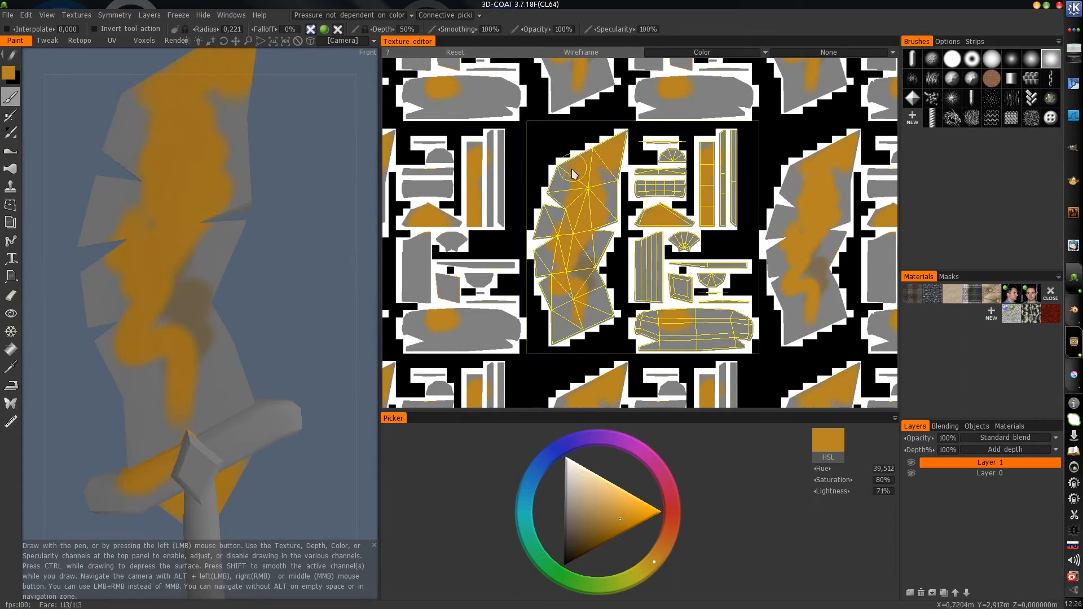
left_click_drag(379, 282, 630, 237)
scroll(714, 215, "up", 4)
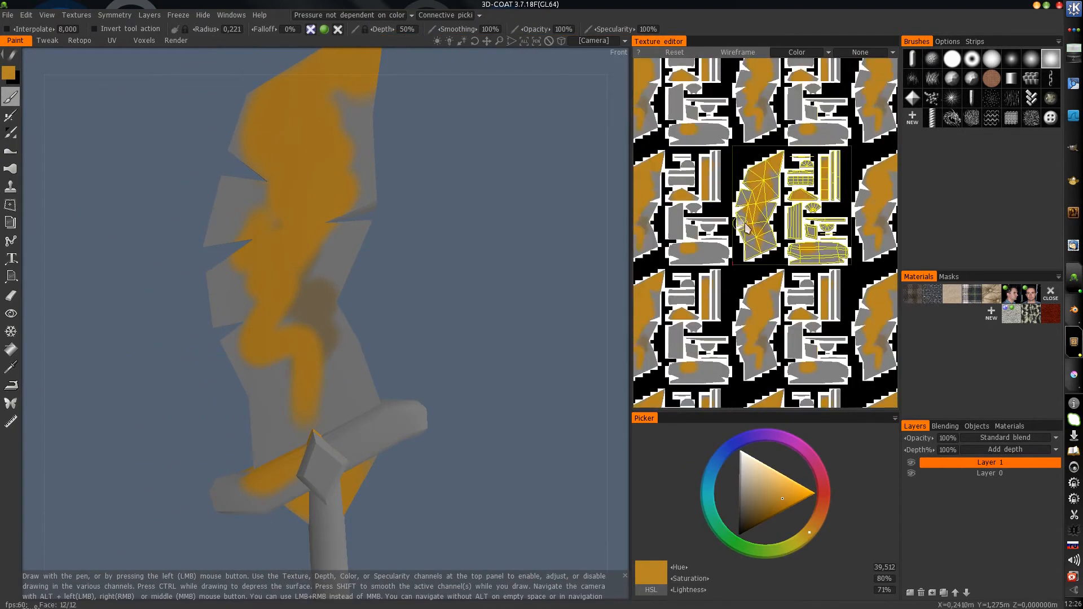
scroll(762, 207, "down", 2)
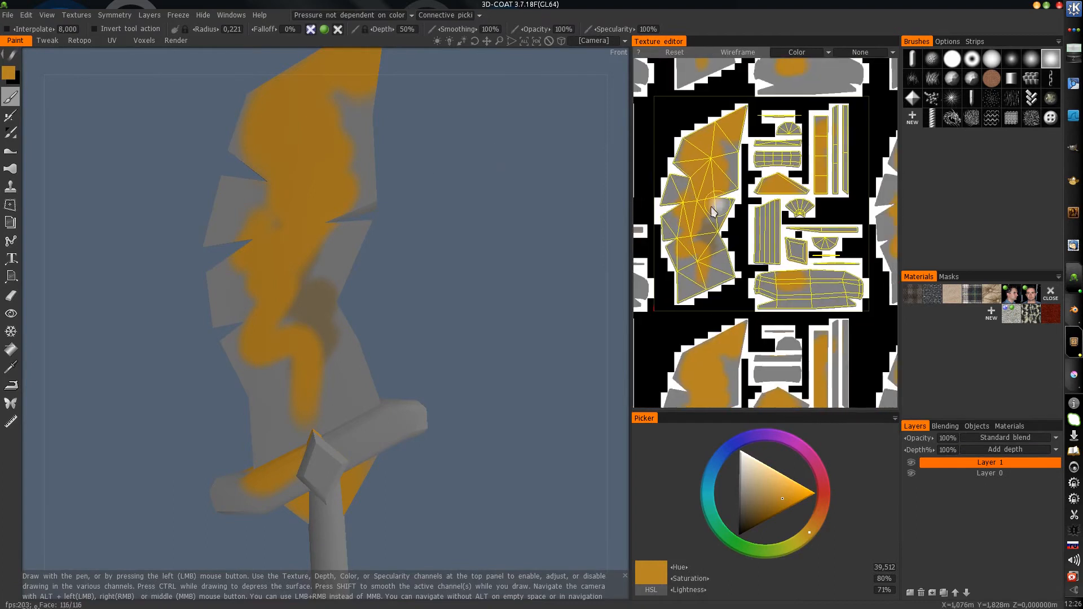
- Undo all the orange and brown paint strokes on the sword
mouse_move(485, 237)
left_mouse_down()
mouse_move(355, 288)
mouse_move(369, 284)
mouse_move(341, 259)
mouse_move(353, 259)
left_mouse_up()
key("ctrl+z")
key("ctrl+z")
key("ctrl+z")
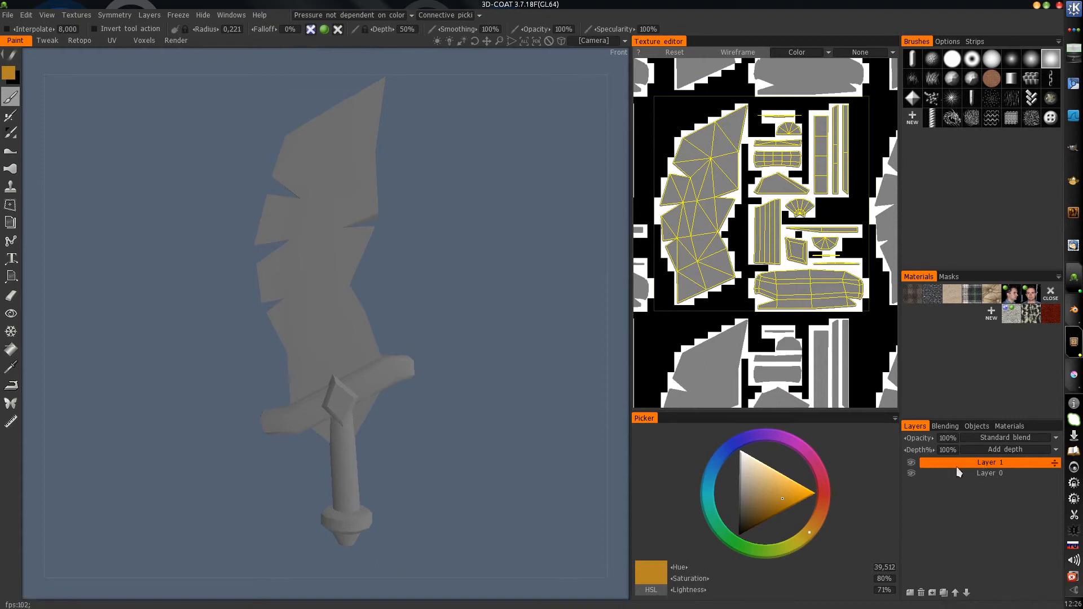
- Bring up the floating brush settings, place them clear of the sword, and enable only Depth with a strength of 97%
right_click(342, 226)
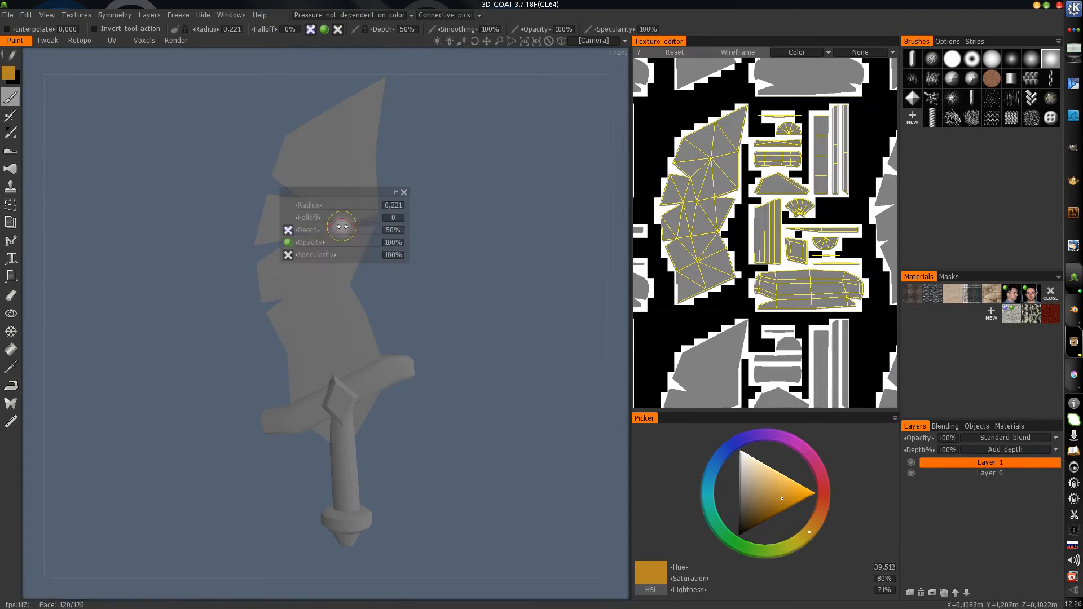
mouse_move(374, 189)
left_mouse_down()
mouse_move(503, 142)
mouse_move(569, 65)
left_mouse_up()
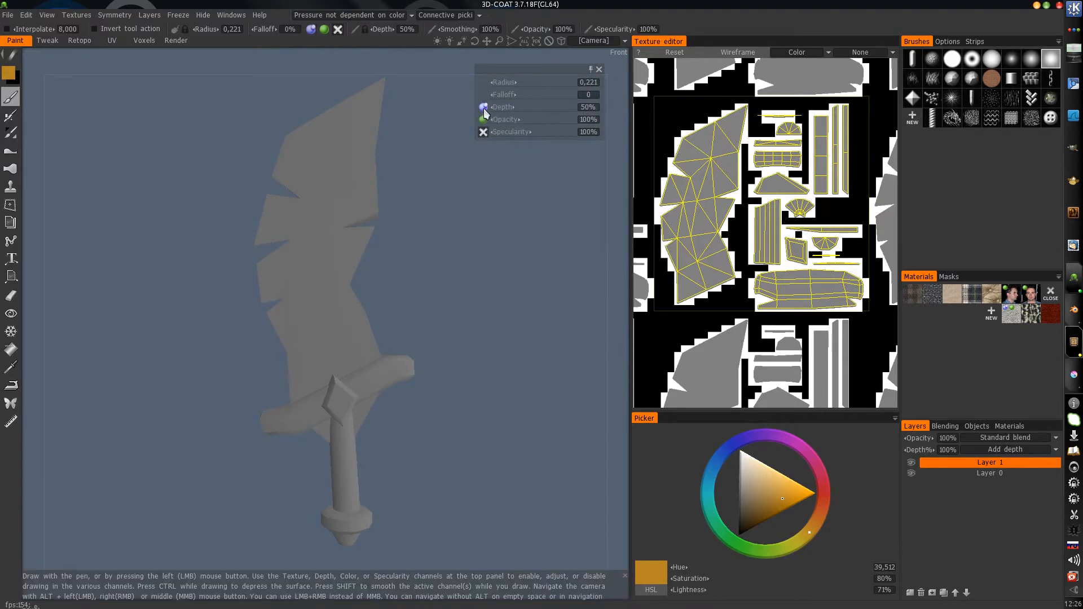
left_click(483, 132)
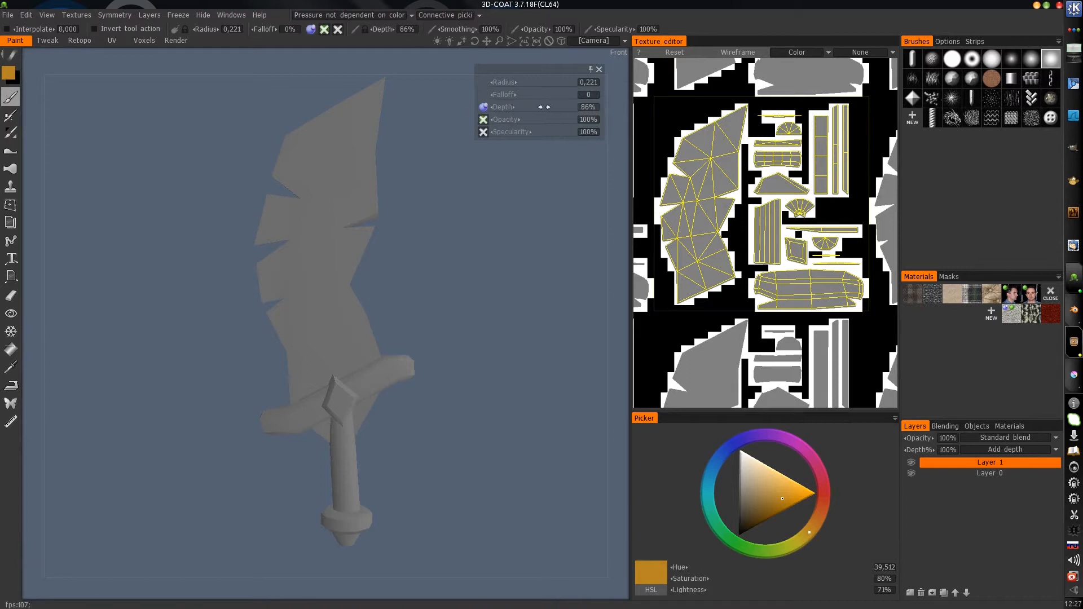
- Paint winding raised relief strokes down the blade on its front and back using only the Depth channel
mouse_move(312, 282)
left_mouse_down()
mouse_move(304, 252)
mouse_move(346, 370)
left_mouse_up()
mouse_move(314, 218)
left_mouse_down()
mouse_move(345, 120)
mouse_move(334, 198)
left_mouse_up()
mouse_move(337, 200)
left_mouse_down("alt")
mouse_move(388, 216)
mouse_move(505, 219)
left_mouse_up("alt")
left_click_drag(290, 235, 285, 231)
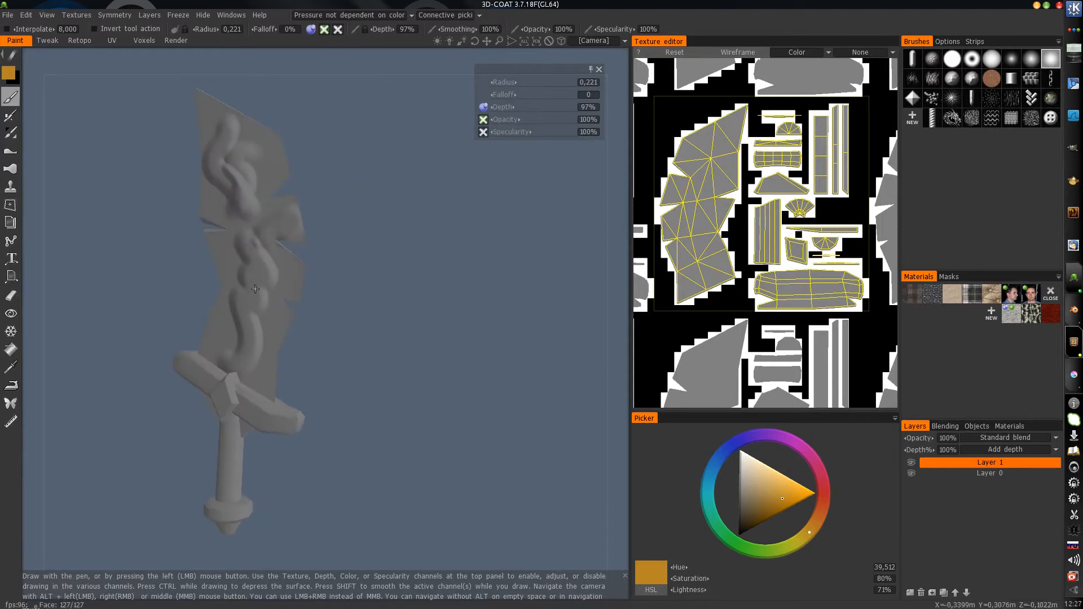
mouse_move(255, 289)
left_mouse_down("alt")
mouse_move(247, 359)
mouse_move(230, 270)
mouse_move(274, 276)
left_mouse_up("alt")
- Switch the texture editor's display from Color to Normals and enlarge the blade's UV island
left_click(797, 52)
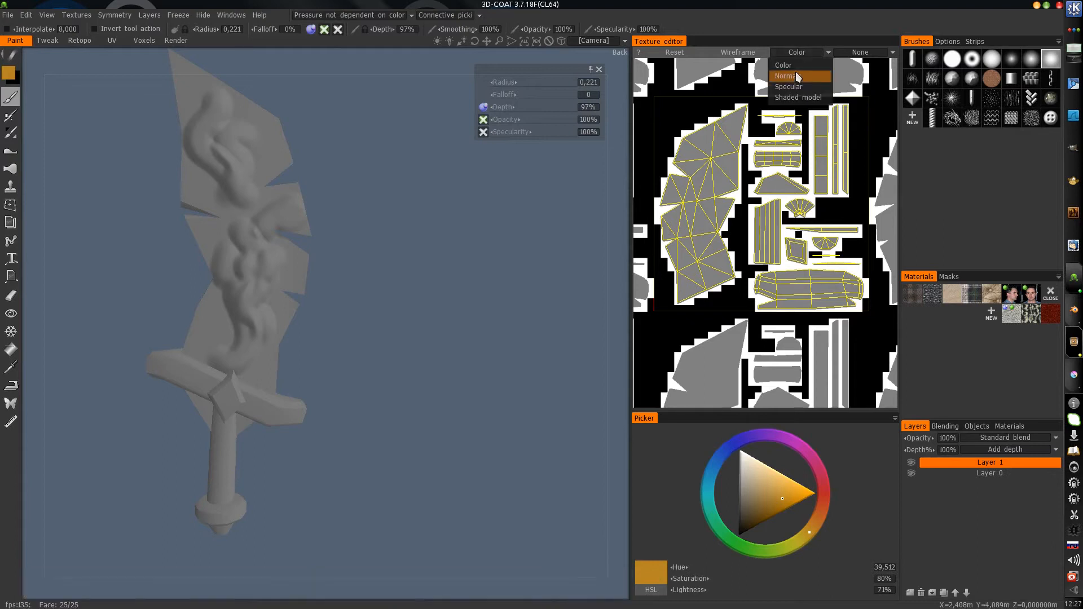
left_click(795, 72)
scroll(718, 177, "up", 2)
scroll(718, 177, "up", 1)
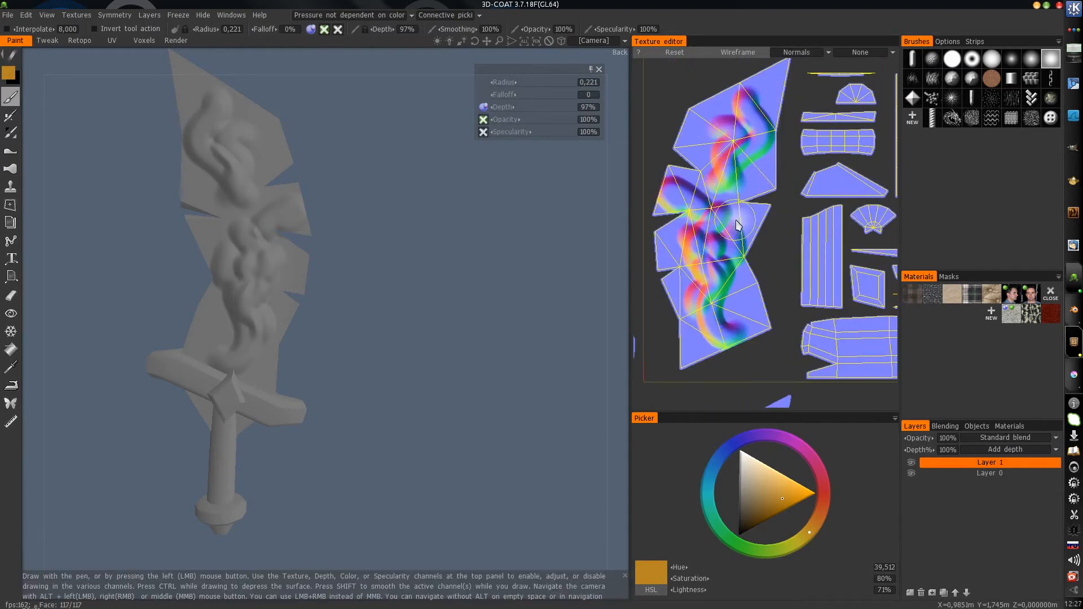
- Add more relief strokes to the front of the blade, the crossguard and the grip
mouse_move(350, 217)
left_mouse_down()
mouse_move(237, 237)
mouse_move(106, 224)
left_mouse_up()
middle_click_drag(105, 224, 202, 169)
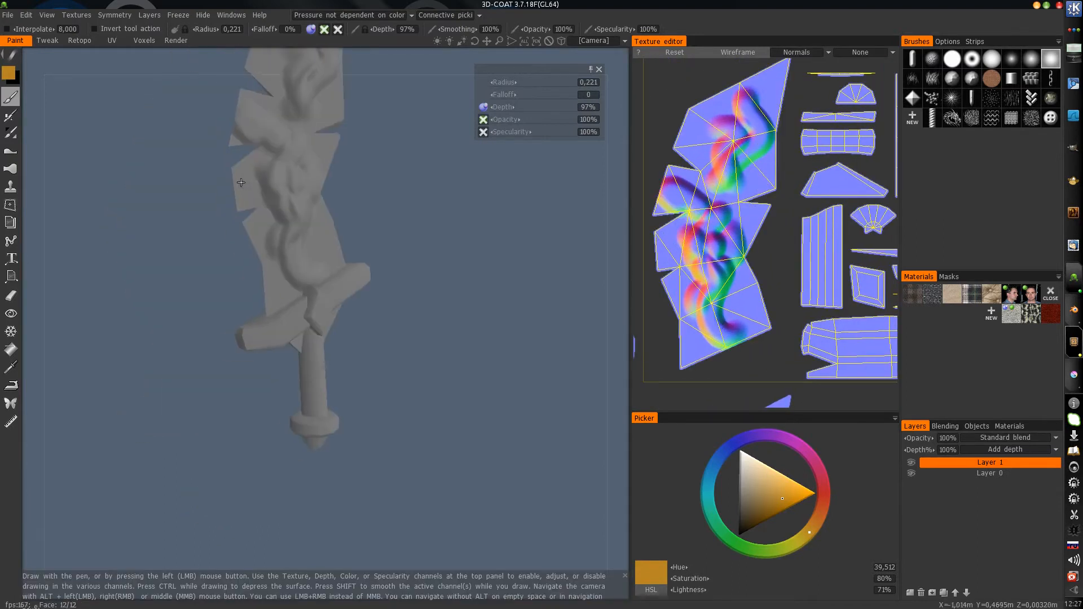
mouse_move(278, 306)
left_mouse_down()
mouse_move(283, 328)
mouse_move(305, 310)
mouse_move(486, 257)
mouse_move(264, 382)
left_mouse_up()
mouse_move(310, 209)
left_mouse_down()
mouse_move(350, 243)
mouse_move(399, 253)
mouse_move(421, 239)
mouse_move(323, 209)
mouse_move(339, 237)
mouse_move(310, 256)
left_mouse_up()
left_click_drag(242, 251, 237, 363)
middle_click_drag(260, 360, 252, 288, "alt")
mouse_move(243, 377)
left_mouse_down()
mouse_move(239, 401)
mouse_move(283, 385)
mouse_move(290, 330)
left_mouse_up()
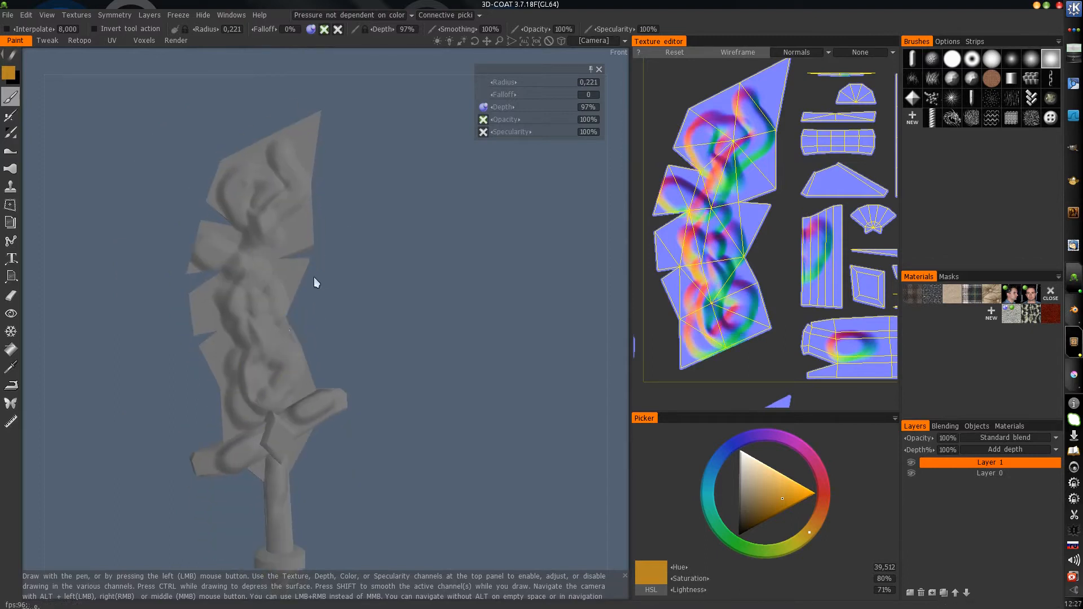
scroll(314, 277, "down", 3)
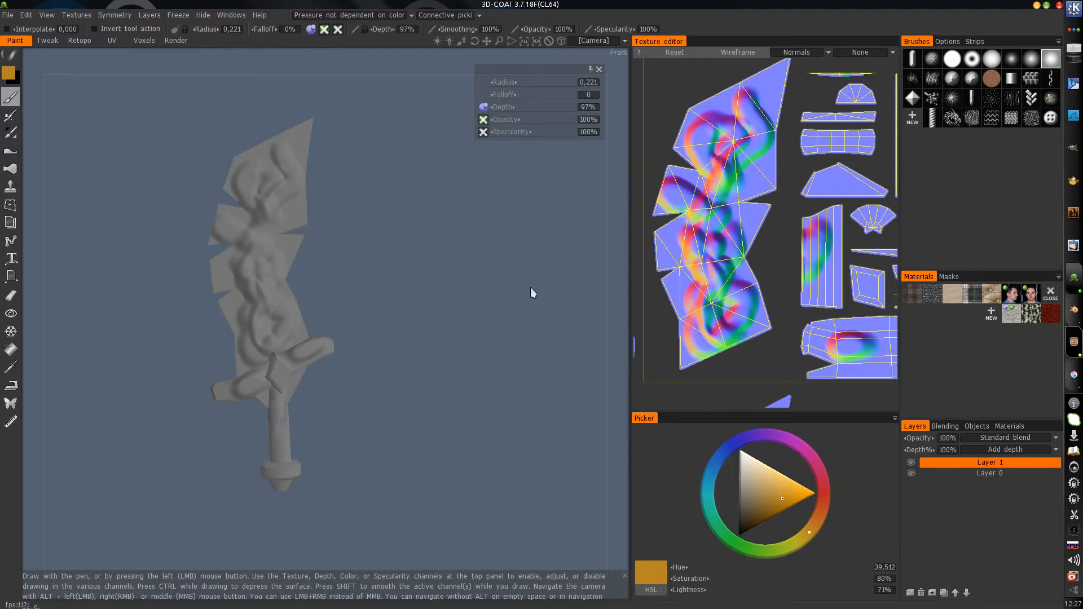
- Add looping relief strokes to the blade's upper back side, and clear all the relief from Layer 1
left_click_drag(531, 286, 377, 219)
middle_click_drag(339, 232, 351, 257, "alt")
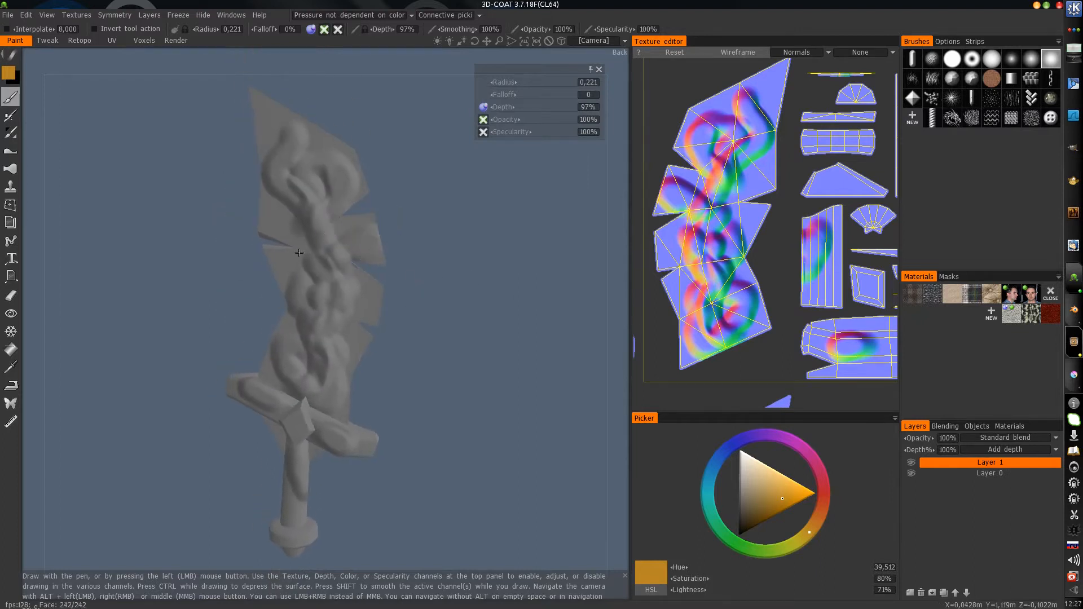
left_click_drag(299, 253, 299, 231, "alt")
middle_click_drag(299, 231, 364, 230, "alt")
left_click_drag(356, 215, 372, 218)
middle_click_drag(408, 226, 399, 284, "alt")
mouse_move(334, 204)
left_mouse_down()
mouse_move(336, 188)
mouse_move(348, 193)
left_mouse_up()
scroll(438, 235, "down", 2)
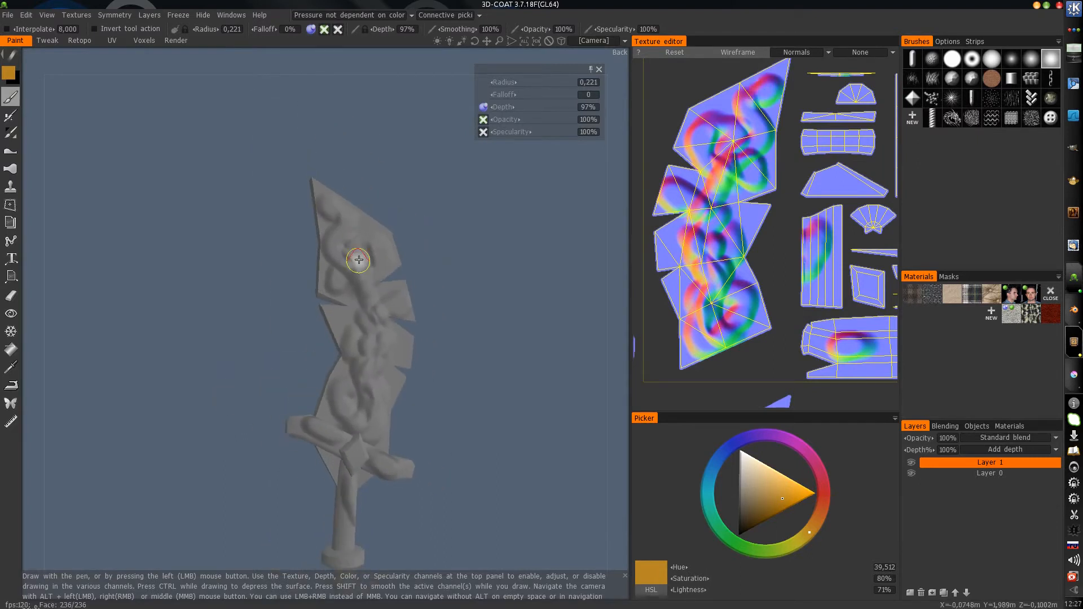
middle_click_drag(368, 258, 366, 226, "alt")
key("Delete")
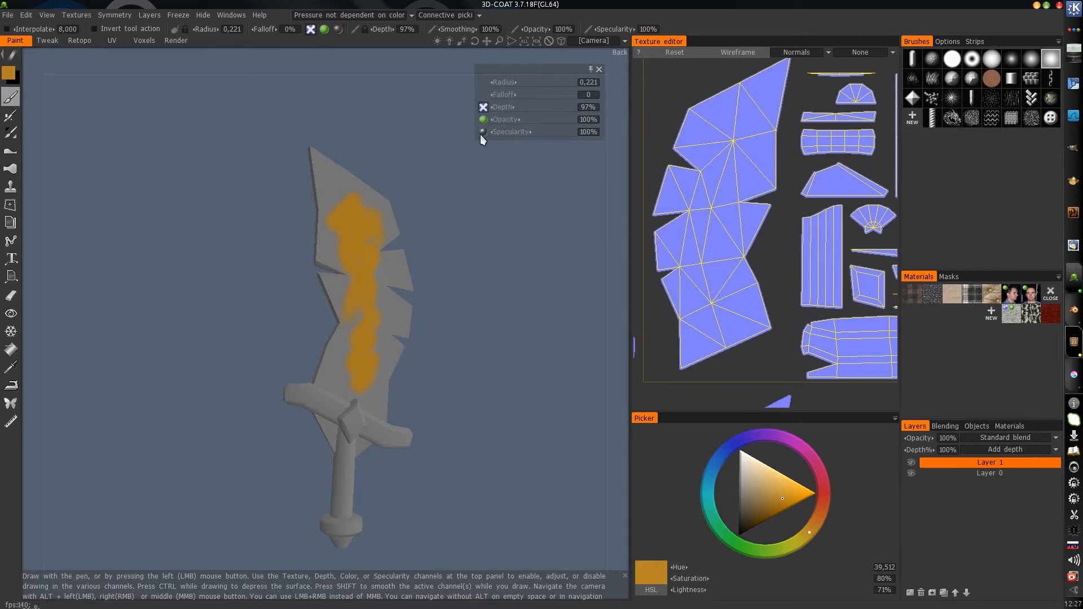
- Paint glossy orange strokes down the back of the blade with Opacity and Specularity enabled and Depth disabled
mouse_move(375, 217)
left_mouse_down()
mouse_move(363, 240)
mouse_move(368, 218)
mouse_move(367, 292)
left_mouse_up()
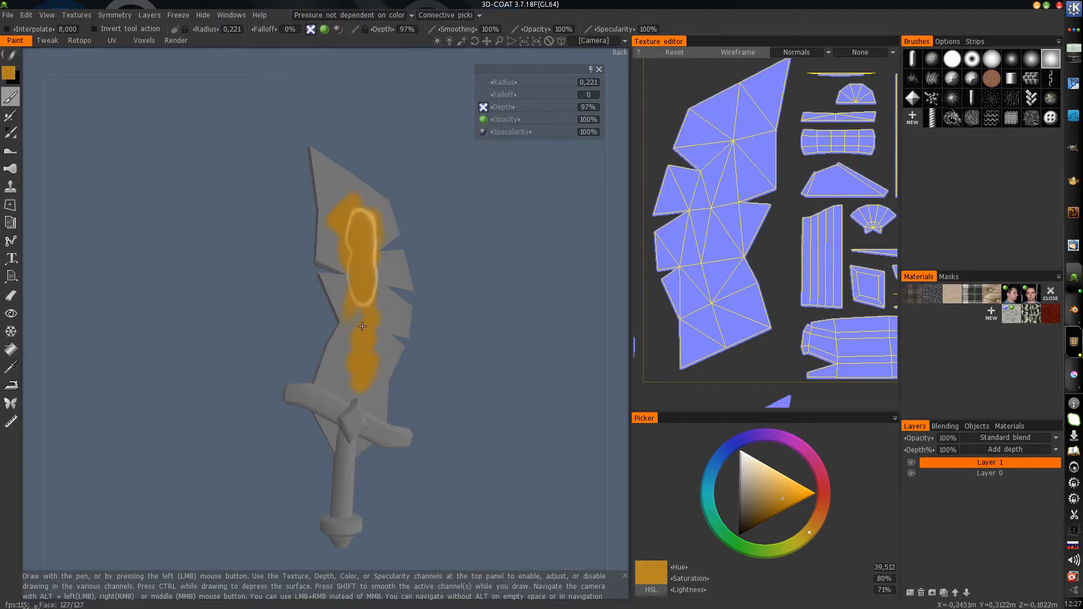
mouse_move(248, 294)
left_mouse_down()
mouse_move(257, 260)
mouse_move(305, 242)
mouse_move(299, 316)
mouse_move(306, 280)
mouse_move(368, 308)
mouse_move(358, 381)
left_mouse_up()
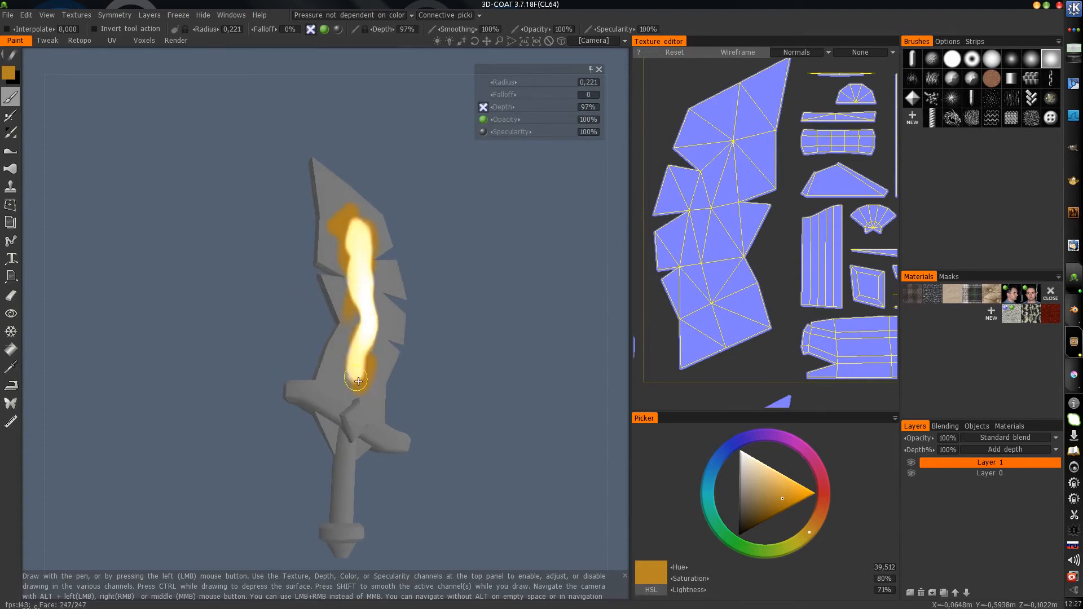
left_click_drag(354, 225, 318, 208)
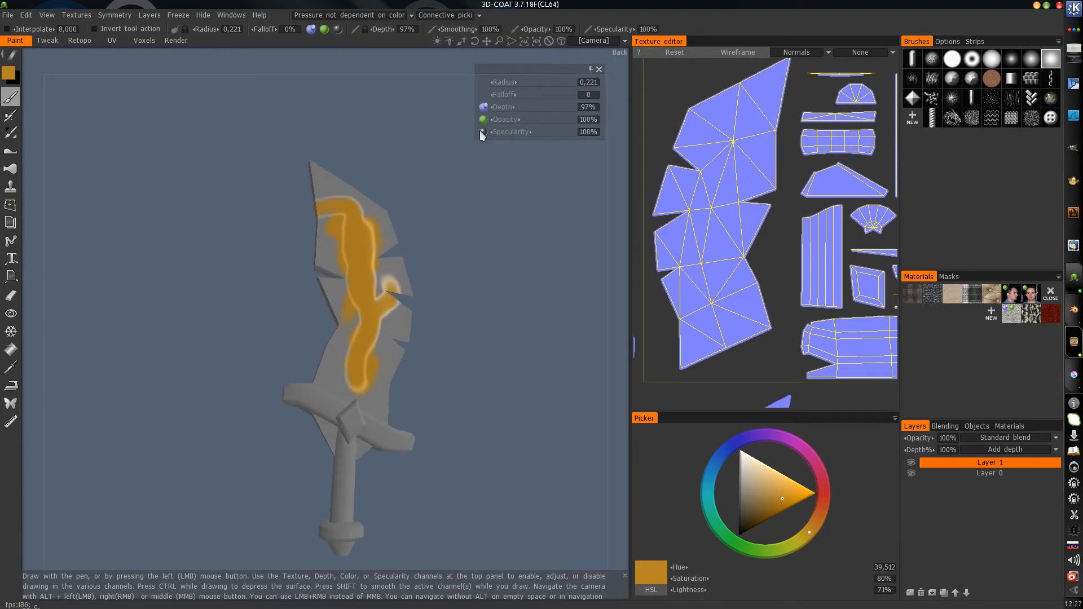
- Paint raised relief over and around the orange paint on the blade's back with only the Depth channel at 97%
mouse_move(346, 279)
left_mouse_down()
mouse_move(353, 338)
mouse_move(372, 333)
mouse_move(364, 344)
left_mouse_up()
mouse_move(298, 358)
left_mouse_down()
mouse_move(314, 350)
mouse_move(338, 282)
left_mouse_up()
mouse_move(367, 248)
left_mouse_down()
mouse_move(364, 304)
mouse_move(349, 233)
left_mouse_up()
right_click_drag(350, 234, 525, 222, "alt")
left_click_drag(460, 252, 417, 254, "alt")
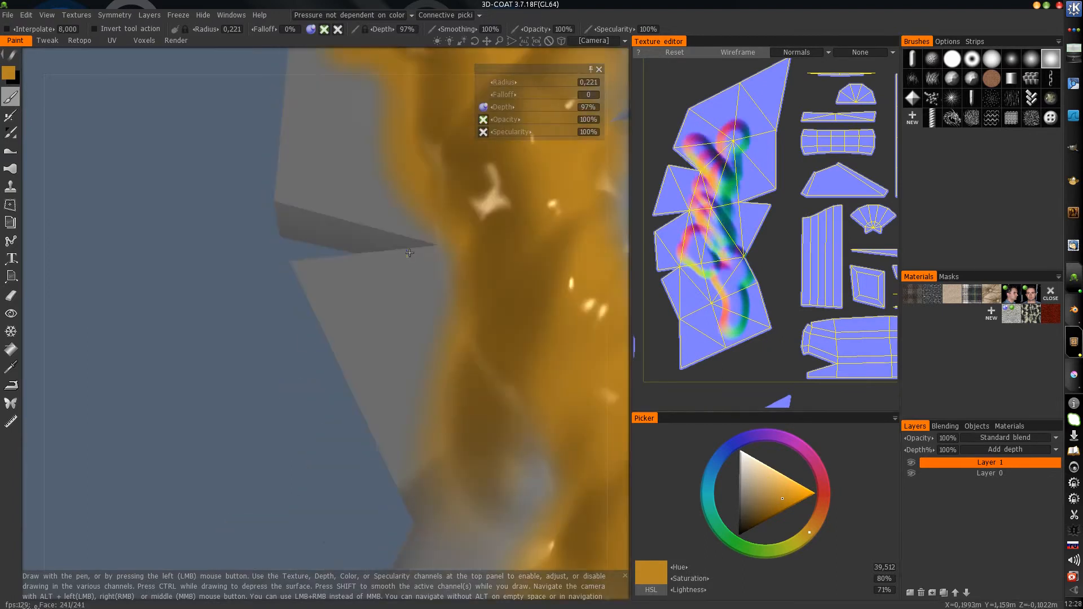
right_click_drag(418, 254, 305, 281, "alt")
left_click_drag(305, 280, 255, 286, "alt")
mouse_move(320, 239)
left_mouse_down()
mouse_move(312, 278)
mouse_move(336, 264)
mouse_move(339, 297)
mouse_move(336, 248)
mouse_move(313, 206)
mouse_move(354, 253)
mouse_move(361, 456)
mouse_move(356, 443)
mouse_move(372, 437)
mouse_move(407, 286)
mouse_move(474, 285)
mouse_move(427, 316)
mouse_move(443, 332)
left_mouse_up()
middle_click_drag(389, 343, 387, 318)
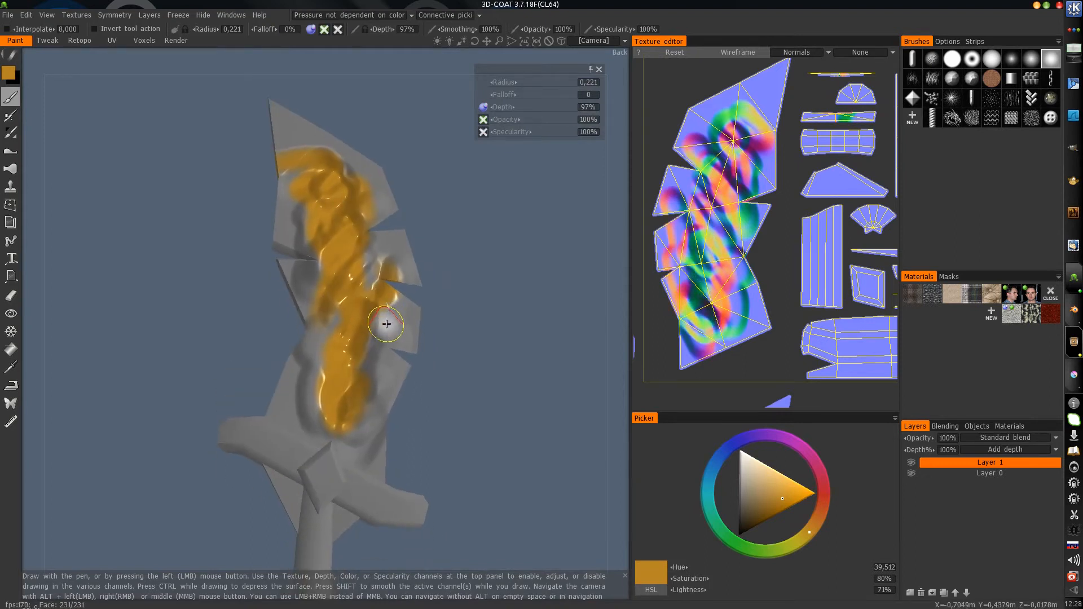
- Inspect the sword in the relief-only, flat color-only and specular-only display modes
key("3")
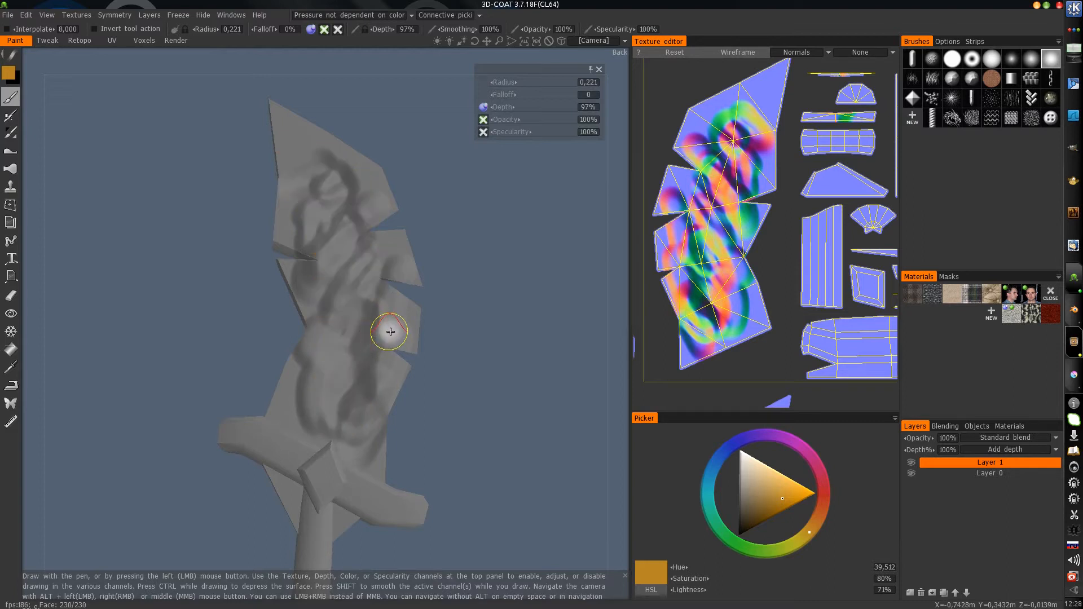
mouse_move(349, 379)
middle_mouse_down()
mouse_move(381, 311)
mouse_move(356, 314)
middle_mouse_up()
key("2")
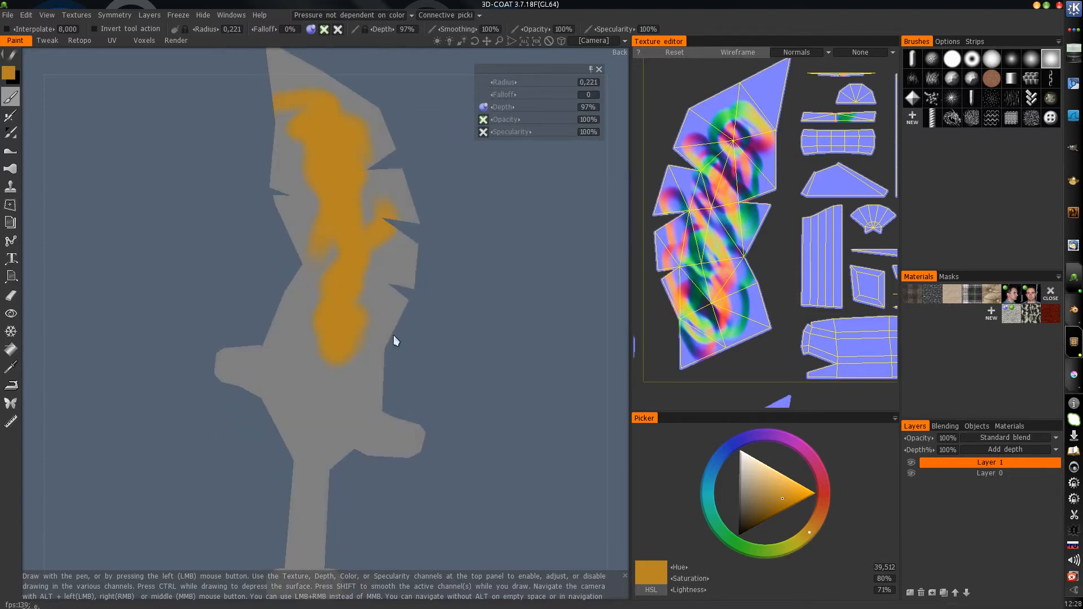
mouse_move(394, 336)
left_mouse_down()
mouse_move(409, 327)
mouse_move(401, 334)
left_mouse_up()
key("4")
mouse_move(401, 336)
middle_mouse_down()
mouse_move(421, 330)
mouse_move(410, 333)
middle_mouse_up()
left_click_drag(418, 321, 398, 348)
- Return the sword to full shading and toggle the wireframe overlay off and on, leaving it displayed
key("w")
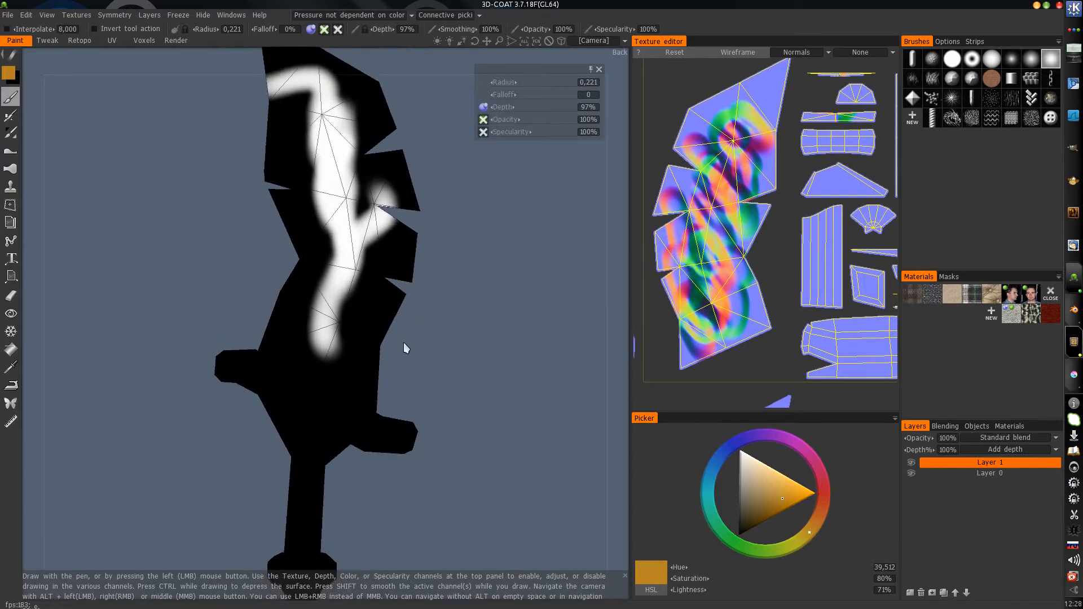
key("2")
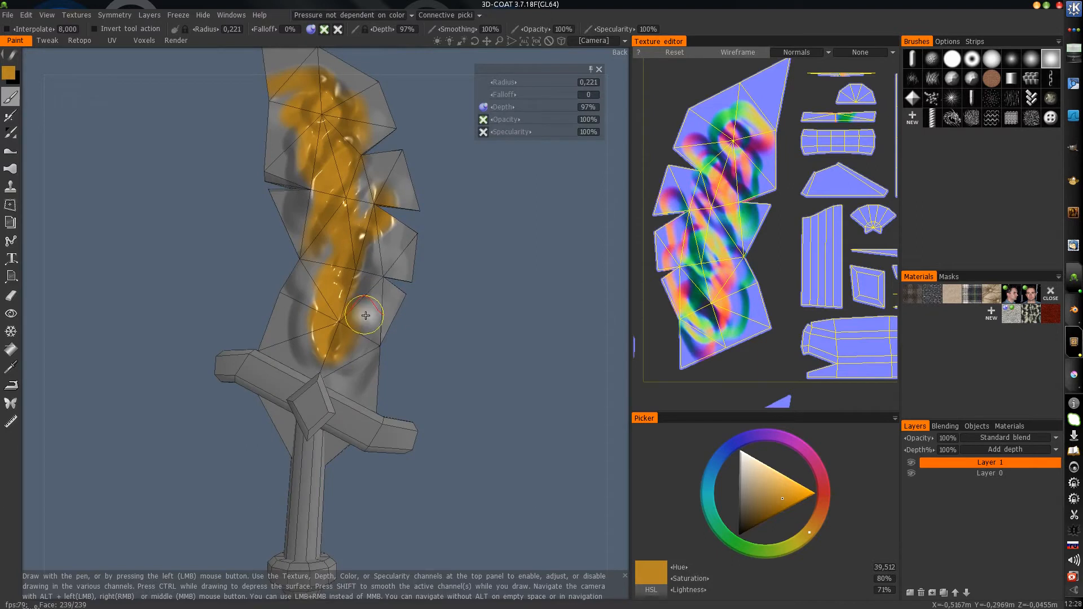
key("5")
key("5")
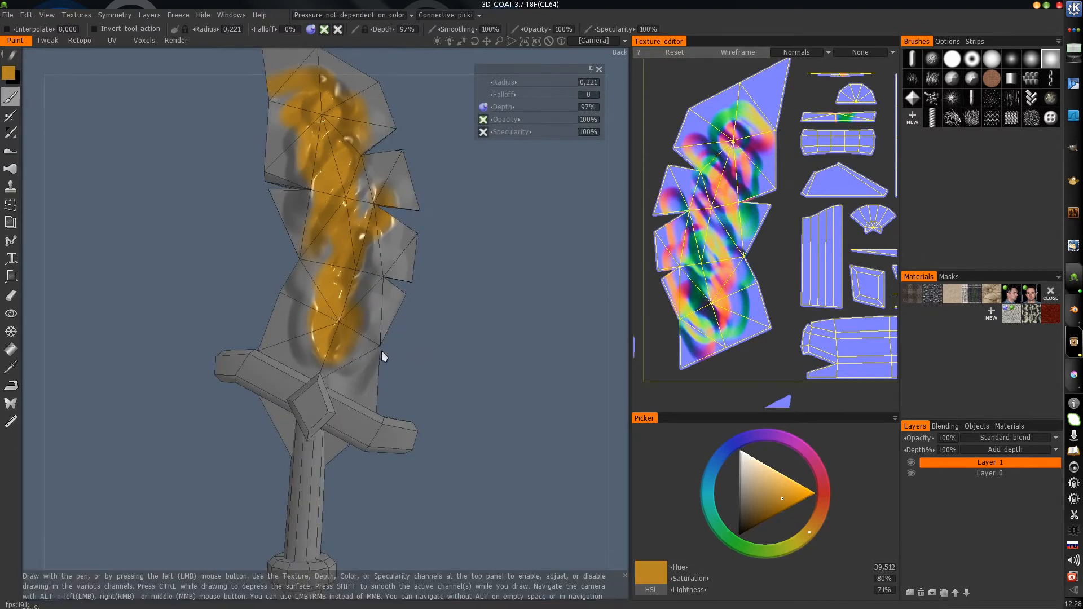
mouse_move(380, 355)
middle_mouse_down()
mouse_move(408, 332)
mouse_move(399, 353)
middle_mouse_up()
key("5")
key("5")
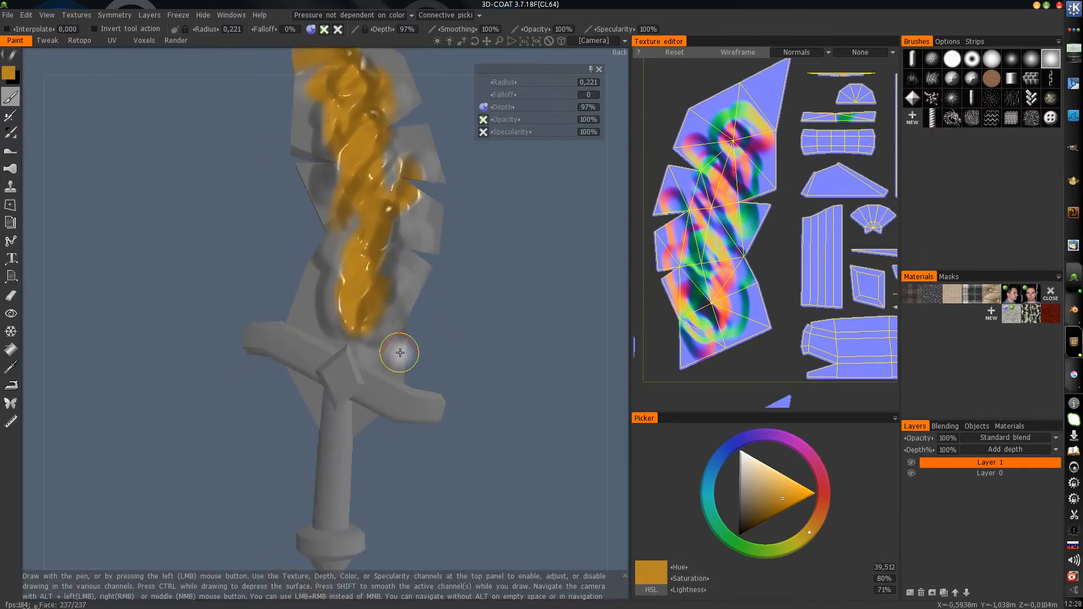
key("space")
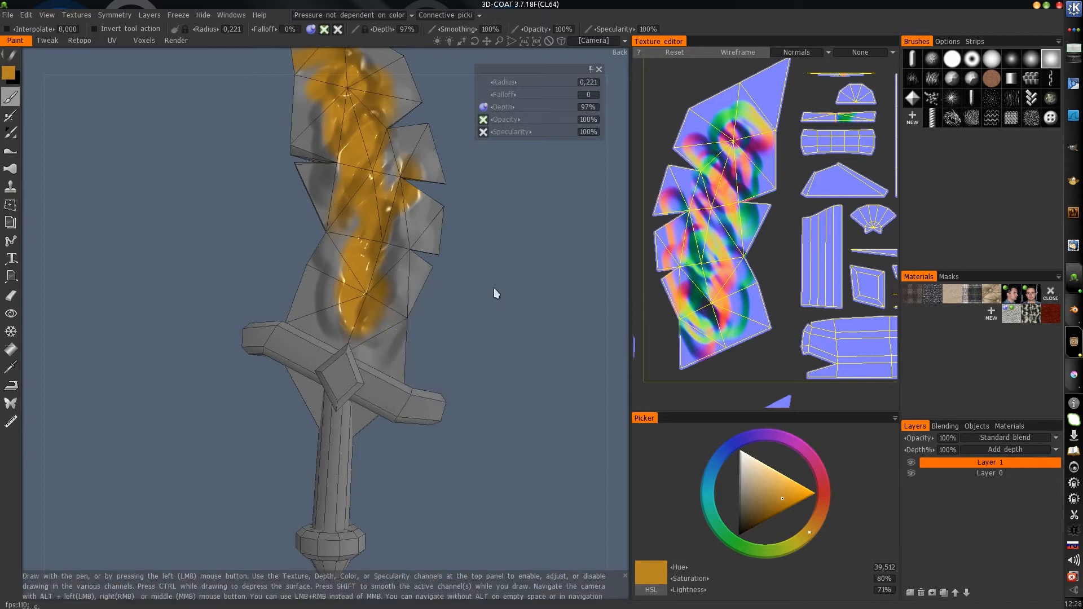
right_click_drag(419, 334, 361, 373)
middle_click_drag(361, 373, 372, 335)
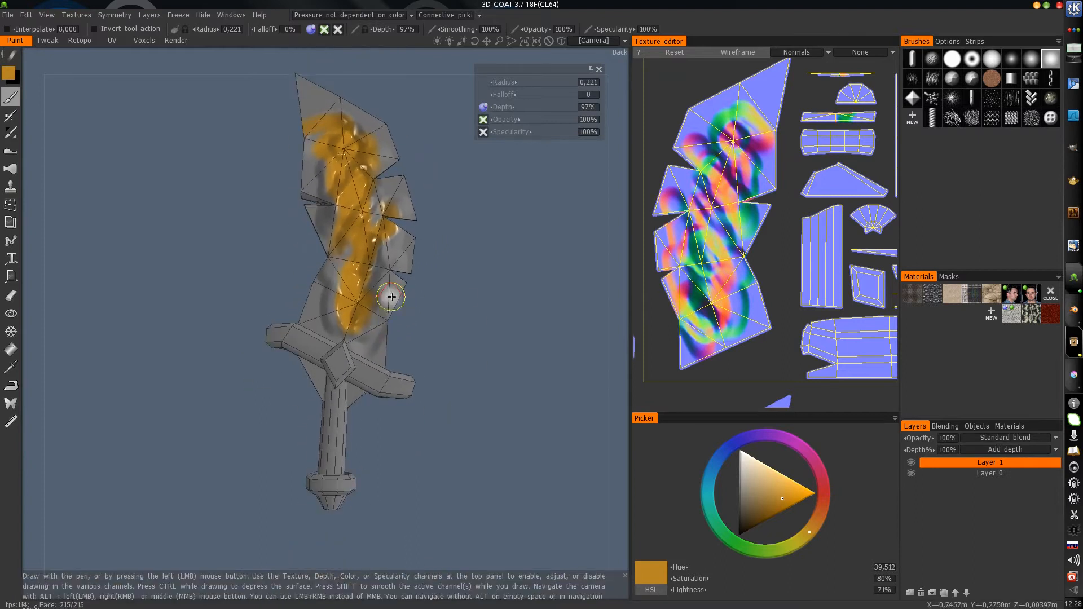
- Enable Opacity and Specularity alongside Depth, and toggle Layer 1's visibility off and on to compare all its channels
left_click(913, 466)
left_click(913, 465)
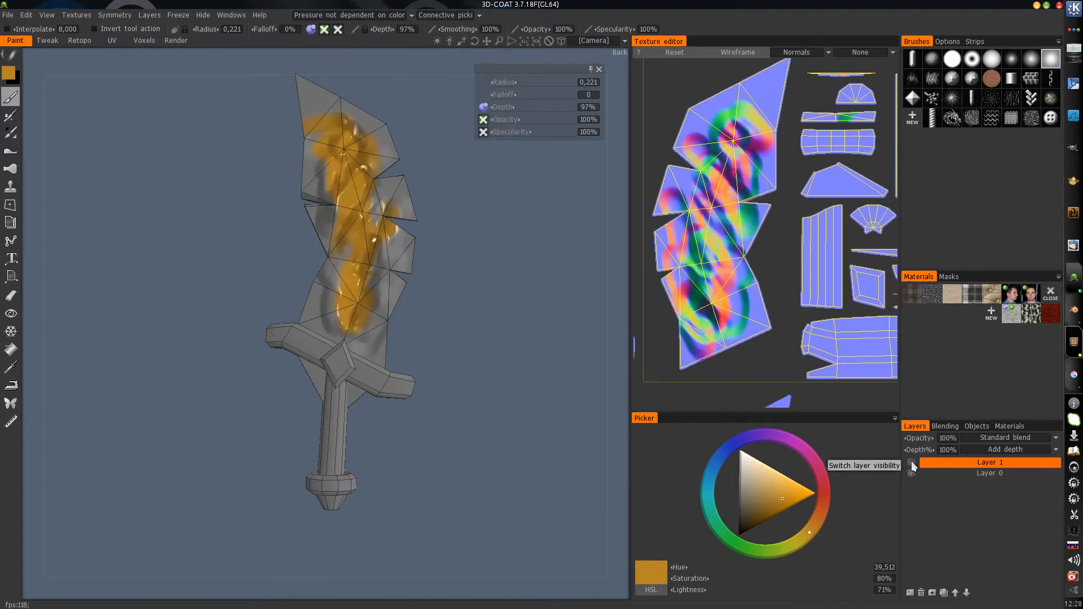
left_click(483, 119)
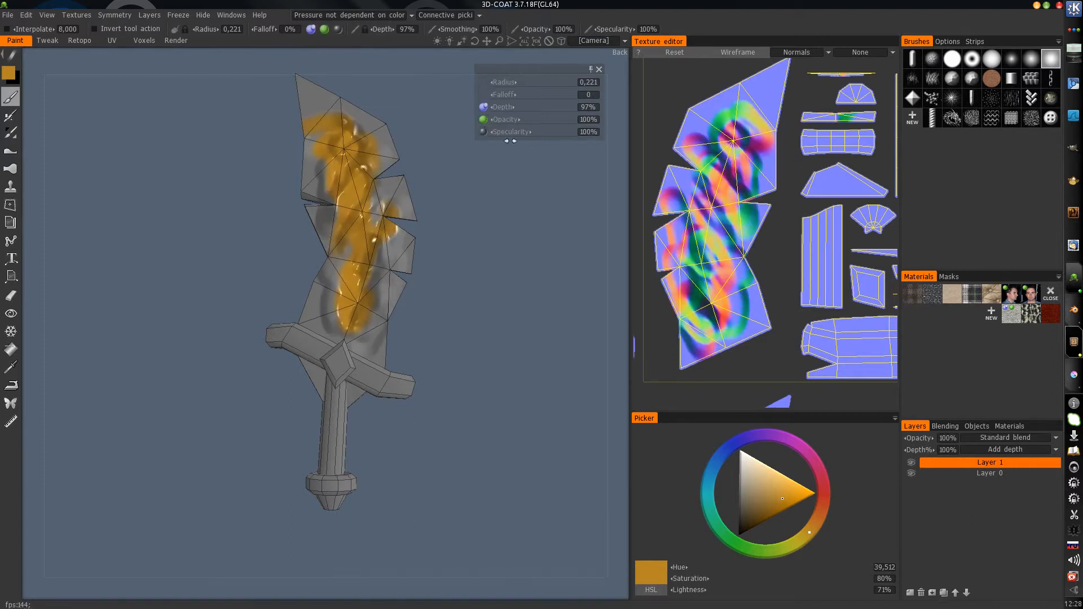
left_click(912, 464)
left_click(912, 466)
left_click(911, 466)
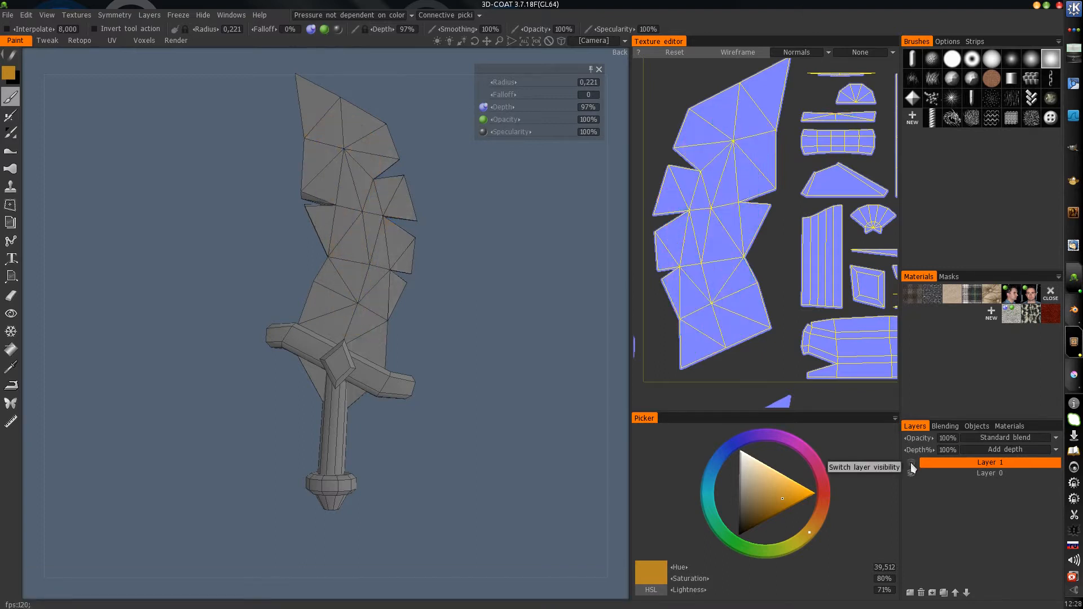
left_click(913, 466)
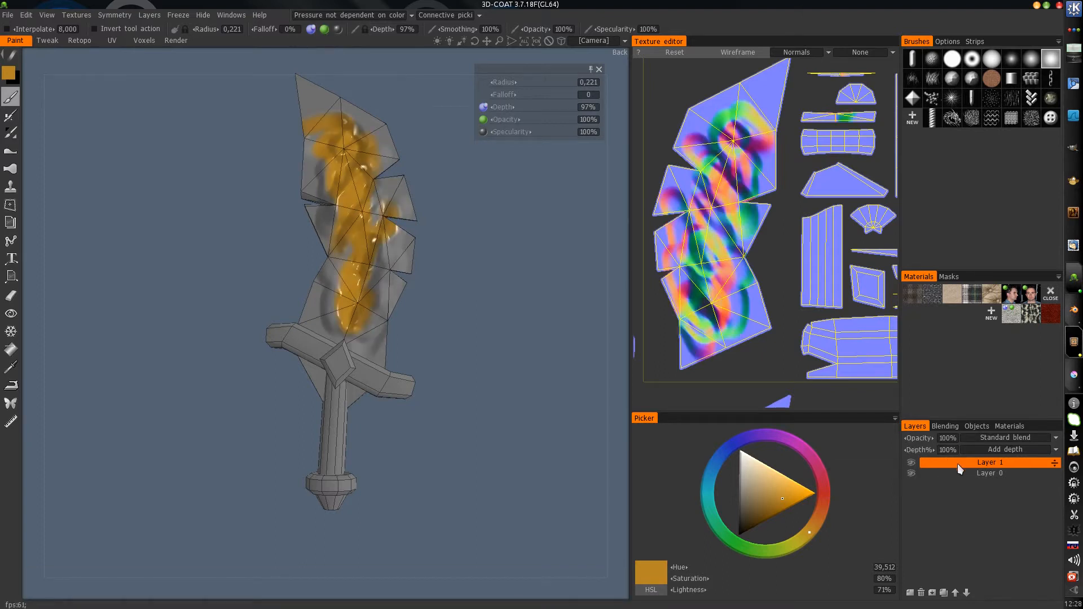
left_click(911, 464)
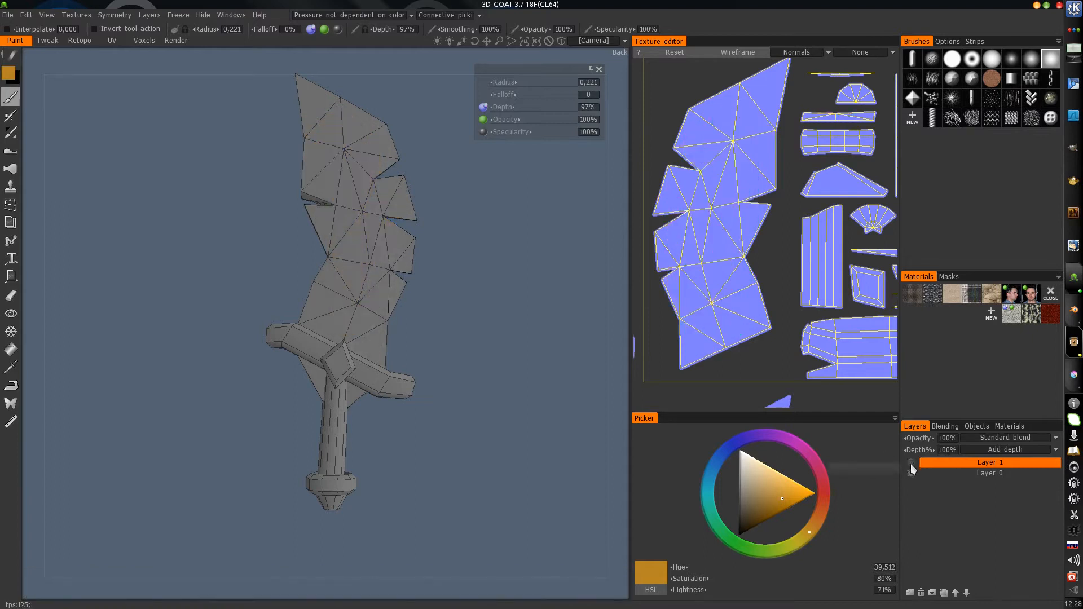
left_click(911, 463)
left_click_drag(402, 332, 399, 322)
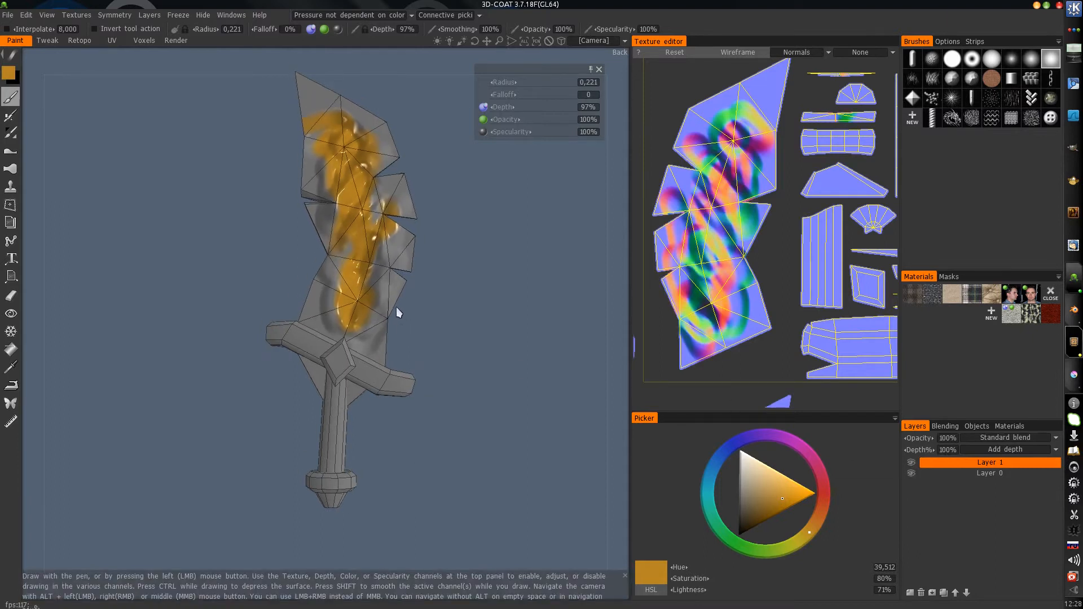
- Hide the sword's wireframe overlay and clear all the paint and relief from Layer 1
key("2")
mouse_move(398, 310)
middle_mouse_down()
mouse_move(387, 310)
mouse_move(395, 323)
mouse_move(395, 307)
middle_mouse_up()
key("Delete")
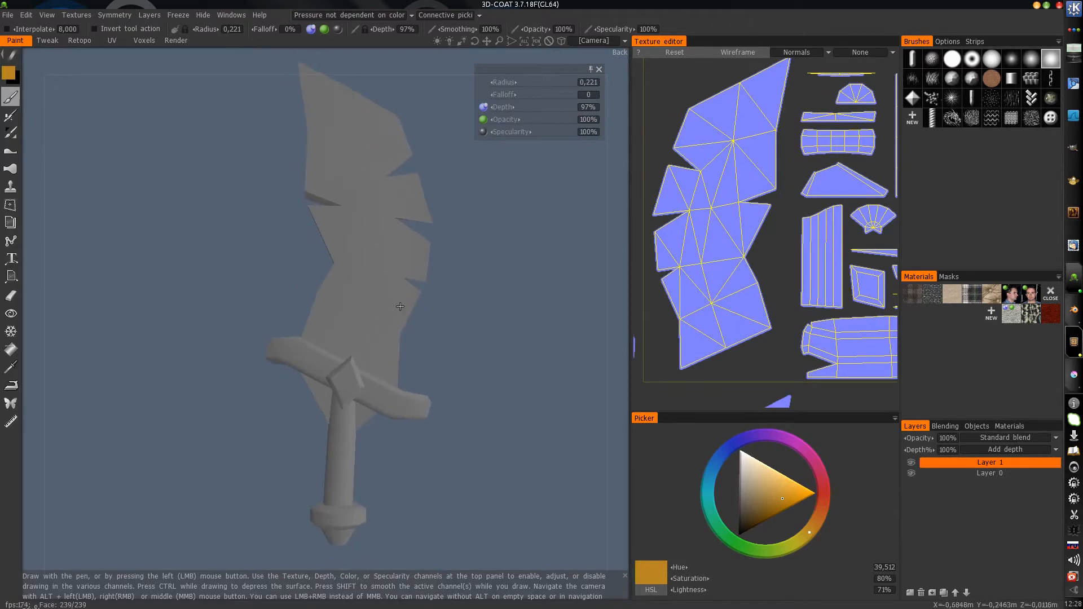
right_click_drag(400, 306, 411, 281, "alt")
middle_click_drag(411, 280, 397, 296, "alt")
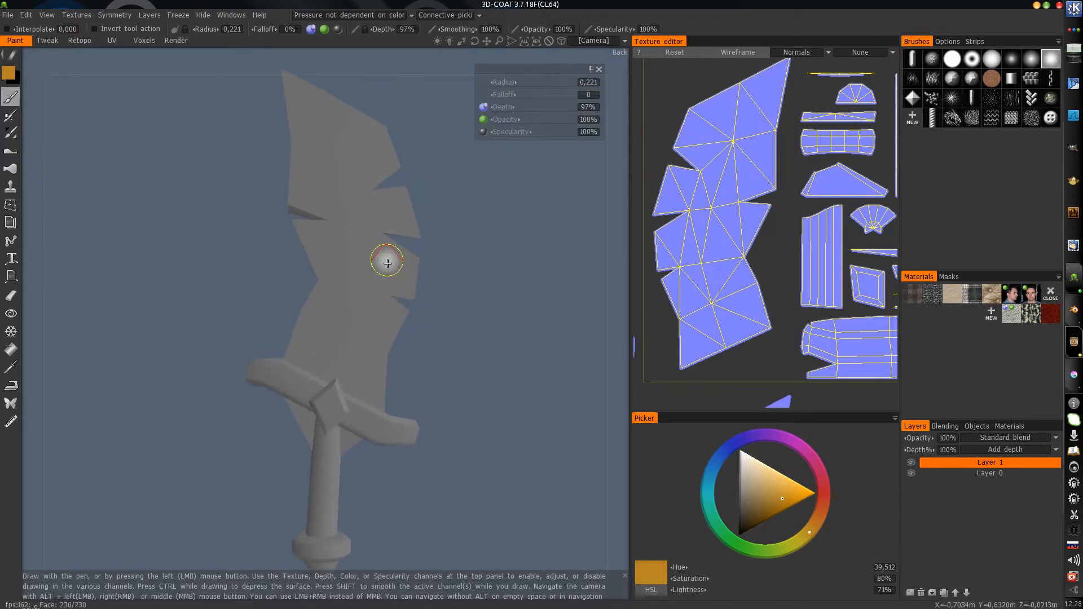
right_click_drag(400, 303, 403, 305, "alt")
middle_click_drag(404, 305, 398, 304, "alt")
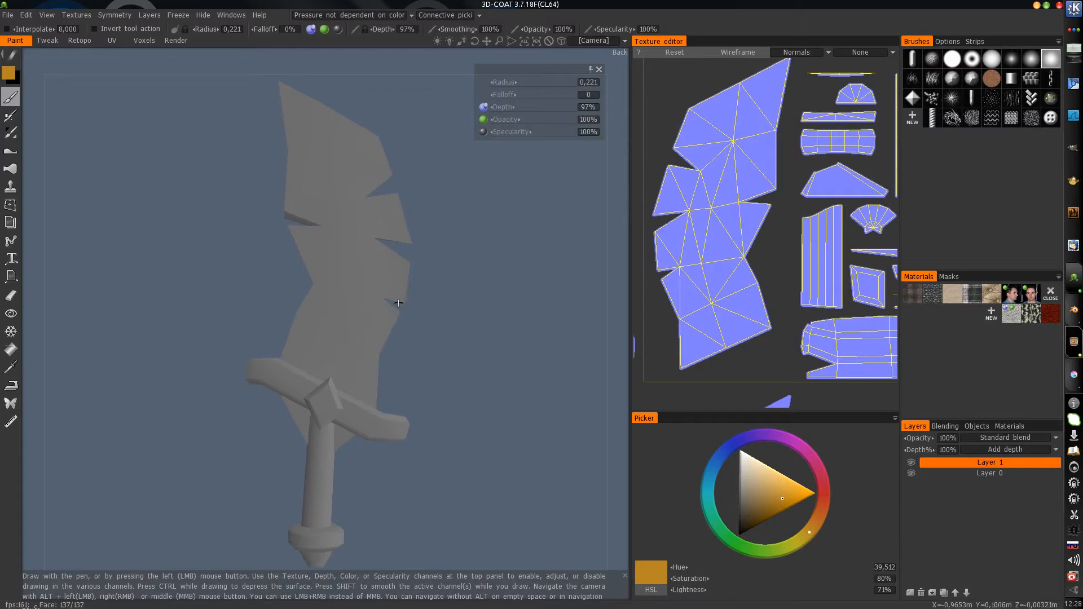
mouse_move(399, 303)
left_mouse_down("alt")
mouse_move(391, 316)
mouse_move(402, 303)
left_mouse_up("alt")
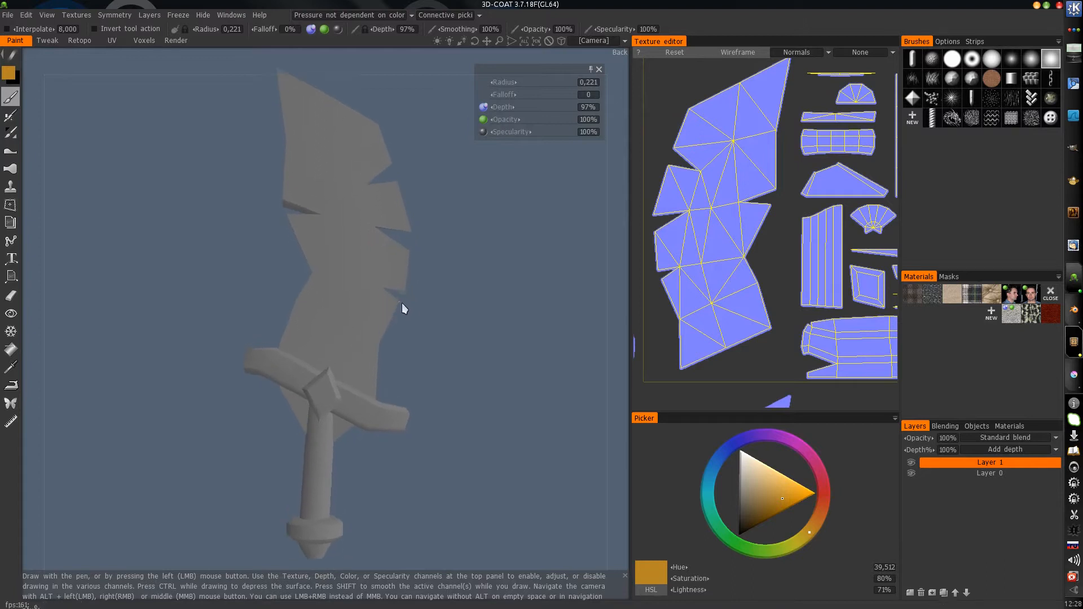
middle_click_drag(402, 303, 400, 310, "alt")
- Change the color picker to the Image picker and zoom in on the knife reference in it
right_click(896, 424)
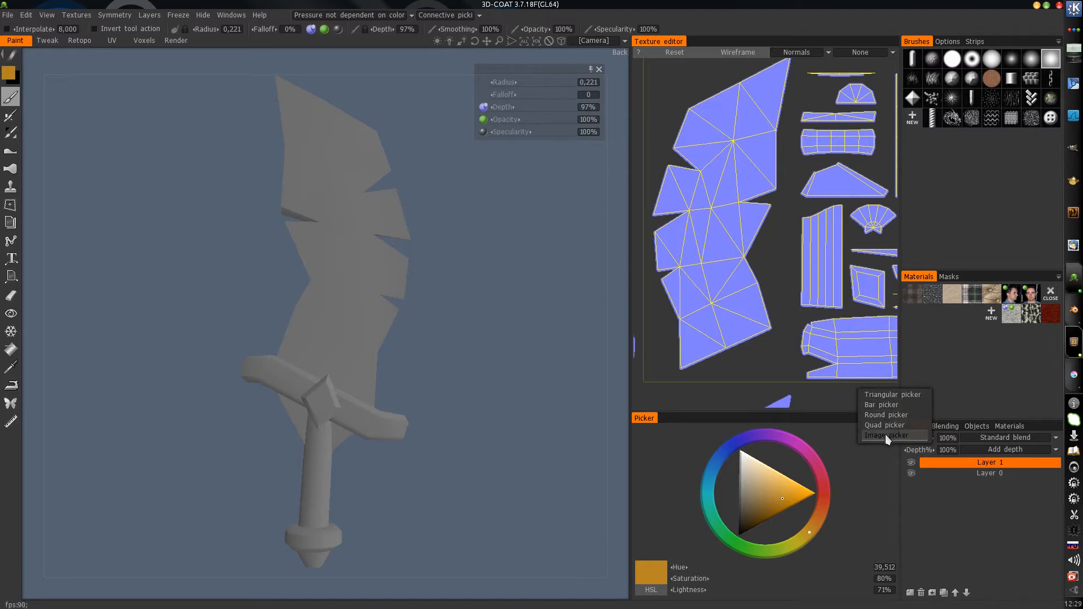
left_click(886, 435)
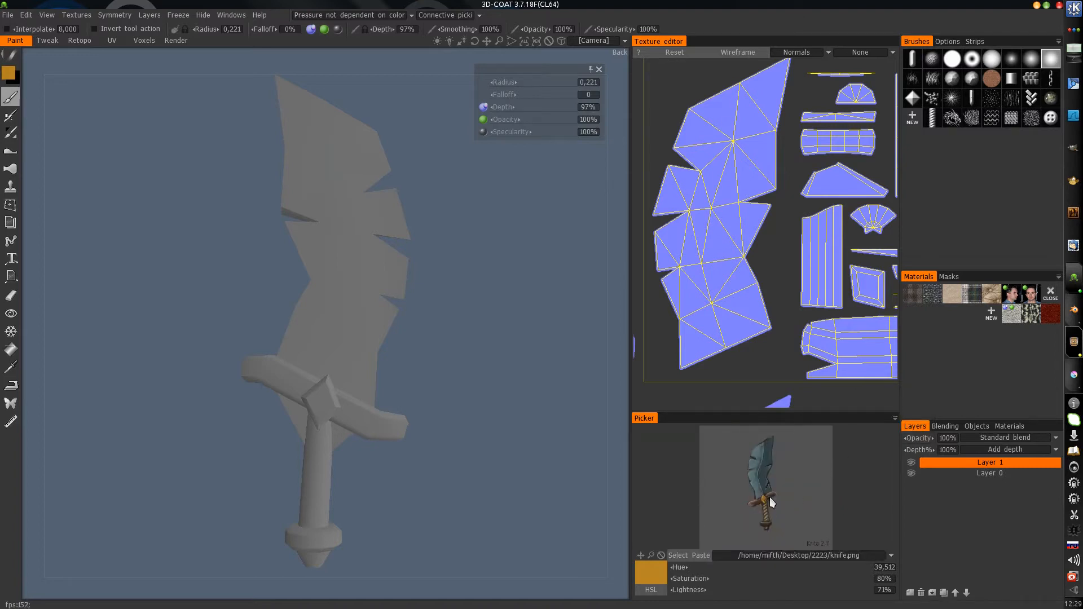
scroll(757, 510, "up", 3)
scroll(761, 485, "down", 2)
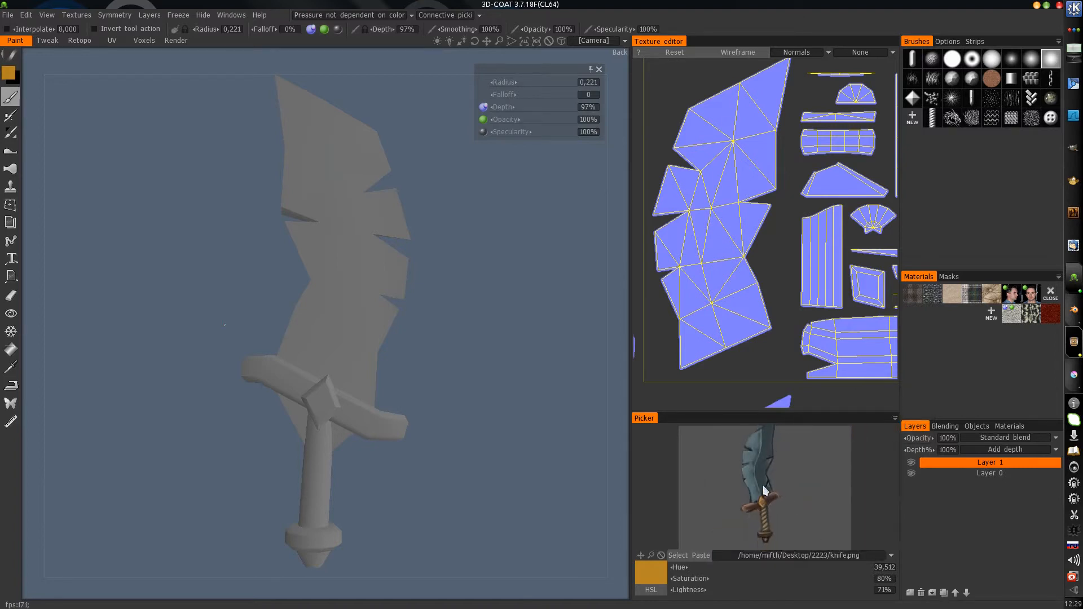
- Browse to knife.png in the Desktop's 2223 folder for the image picker, and cancel the file selection
left_click(679, 557)
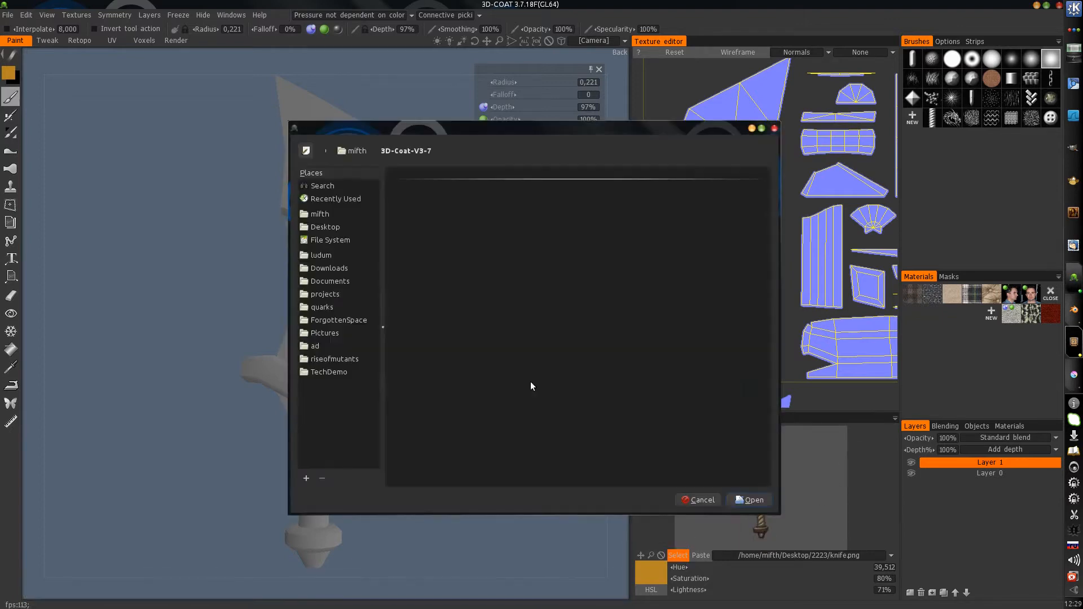
left_click(331, 228)
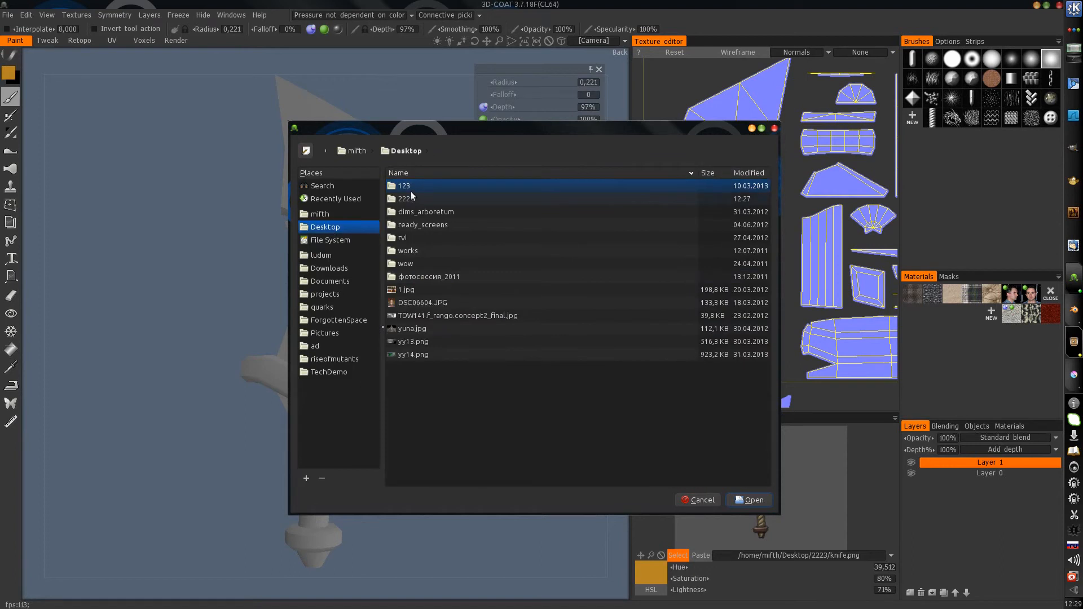
double_click(414, 199)
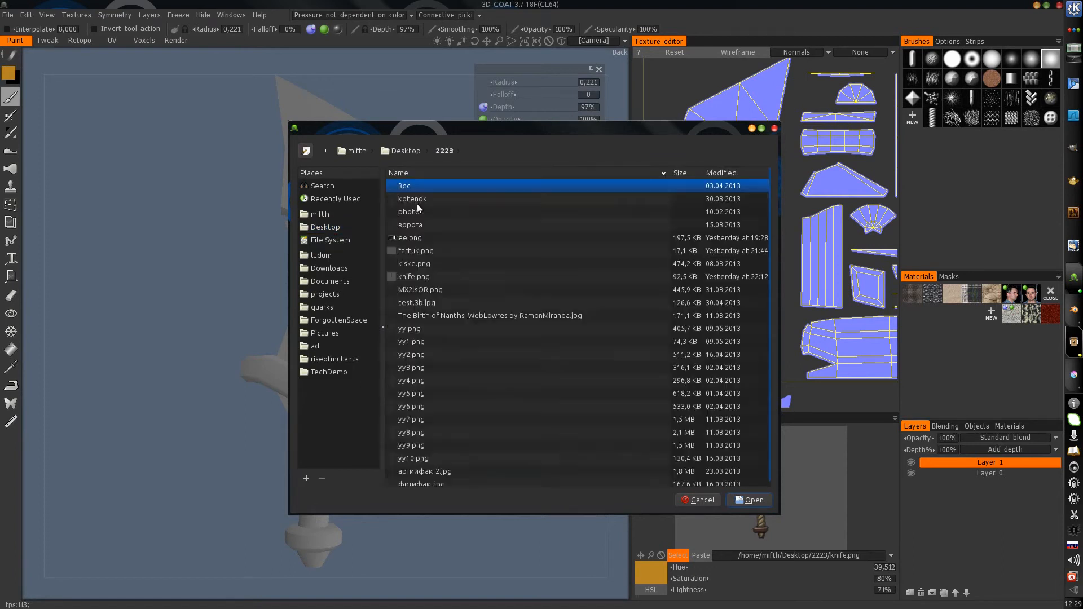
left_click(444, 276)
left_click(745, 501)
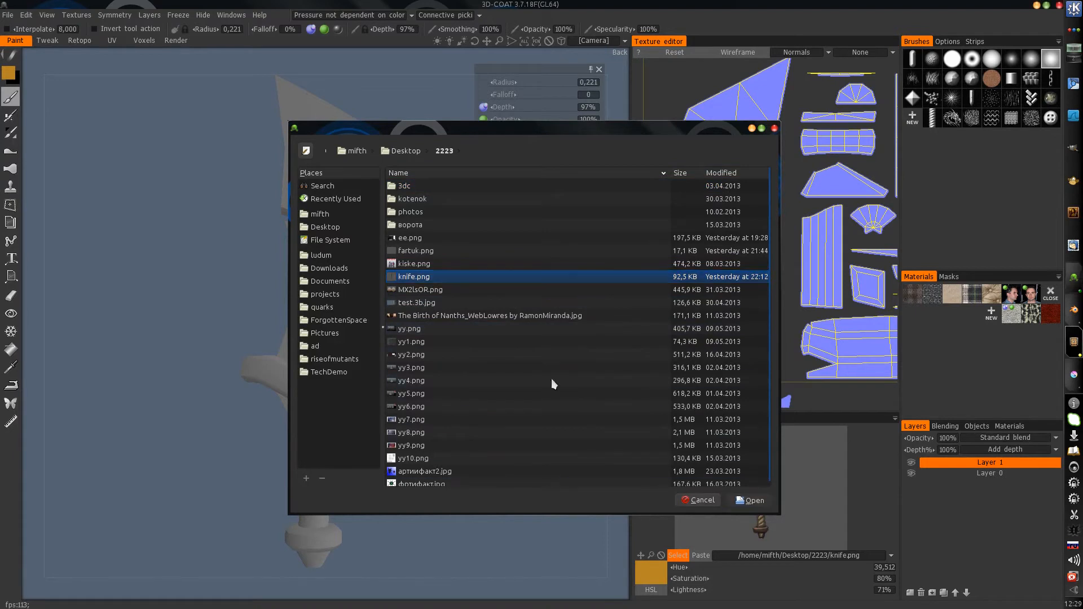
left_click(698, 500)
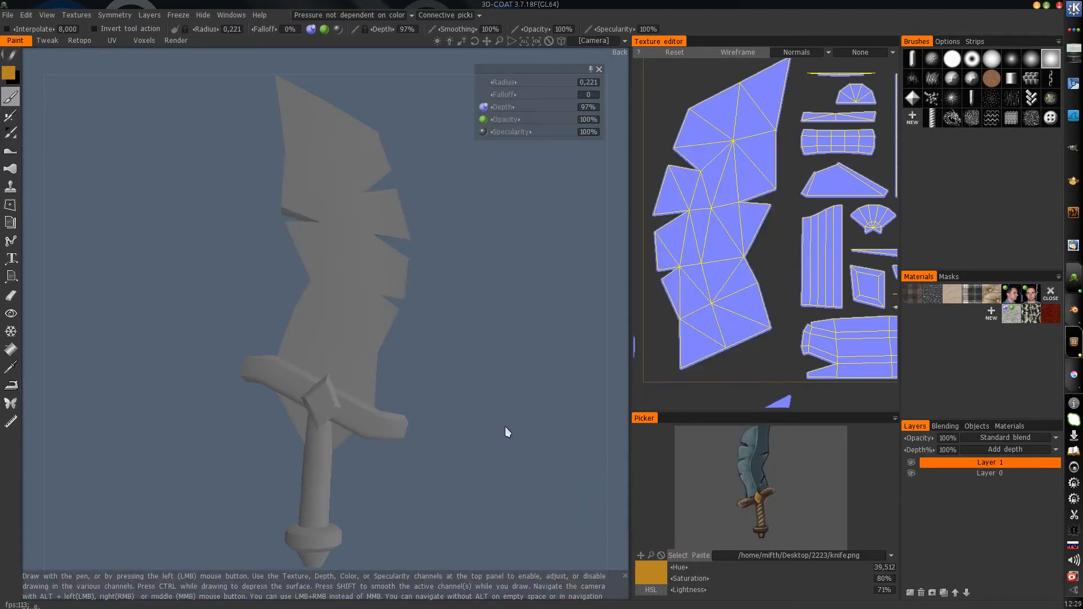
- Set the External 2D-editor preference to the krita executable in Software/krita/inst/bin and accept the preferences
left_click(27, 15)
left_click(83, 170)
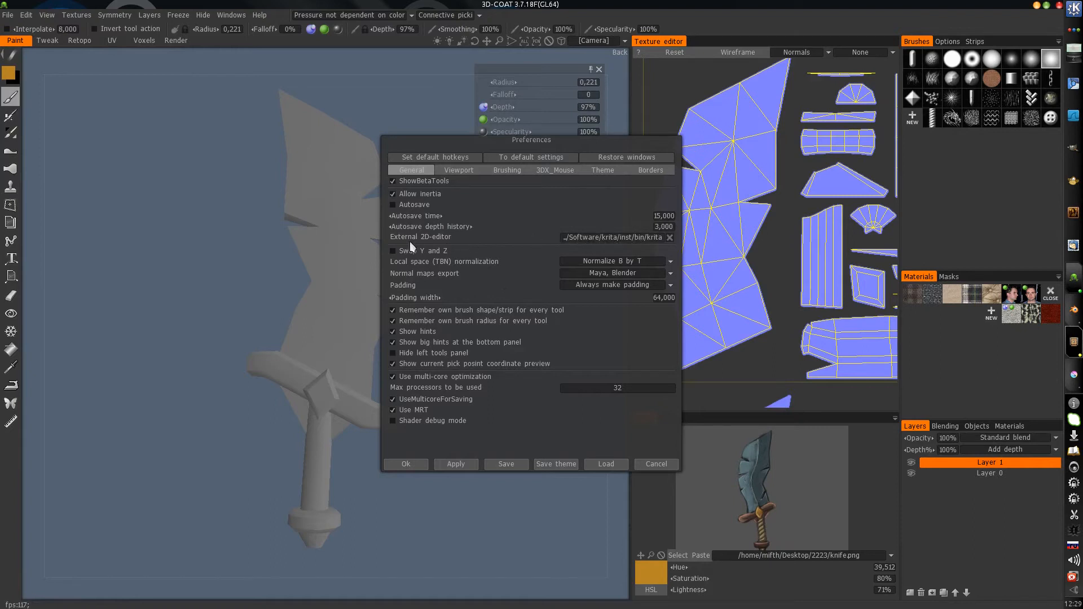
left_click(620, 238)
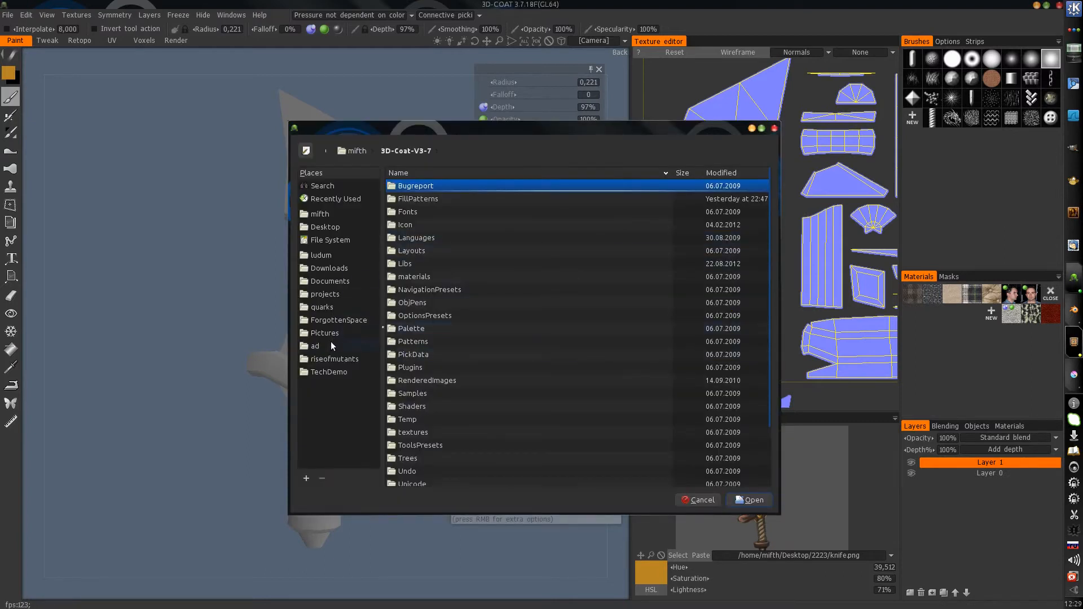
left_click_drag(440, 285, 346, 282, "alt")
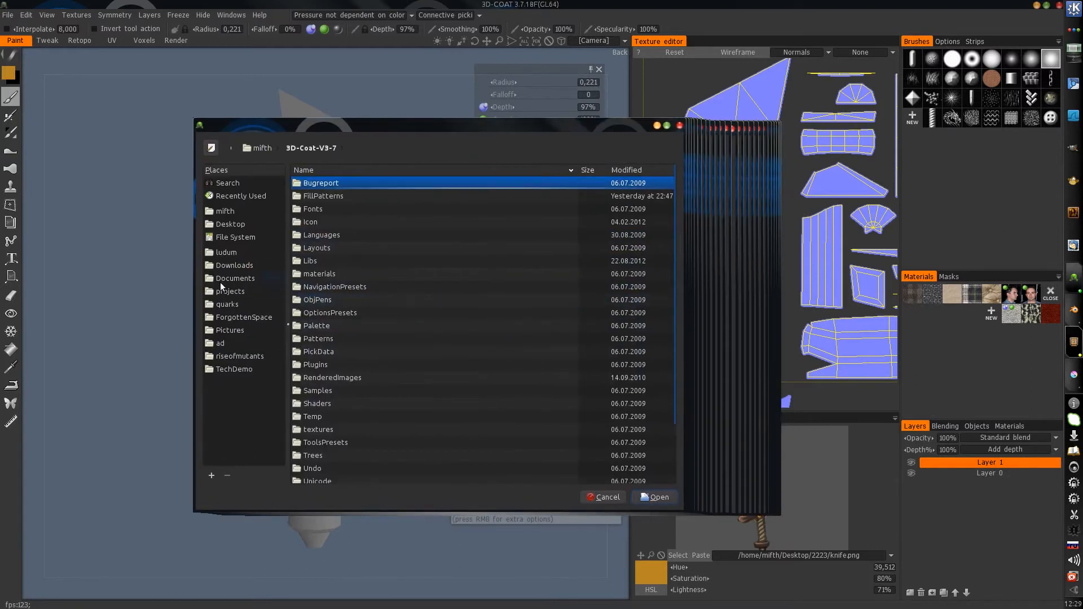
left_click(236, 212)
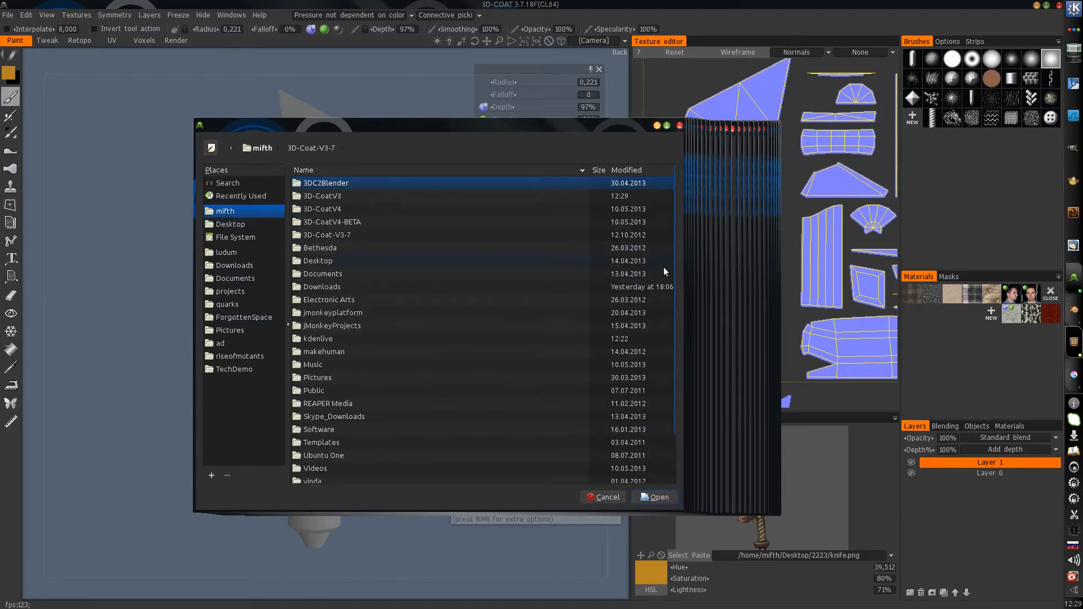
scroll(347, 252, "down", 3)
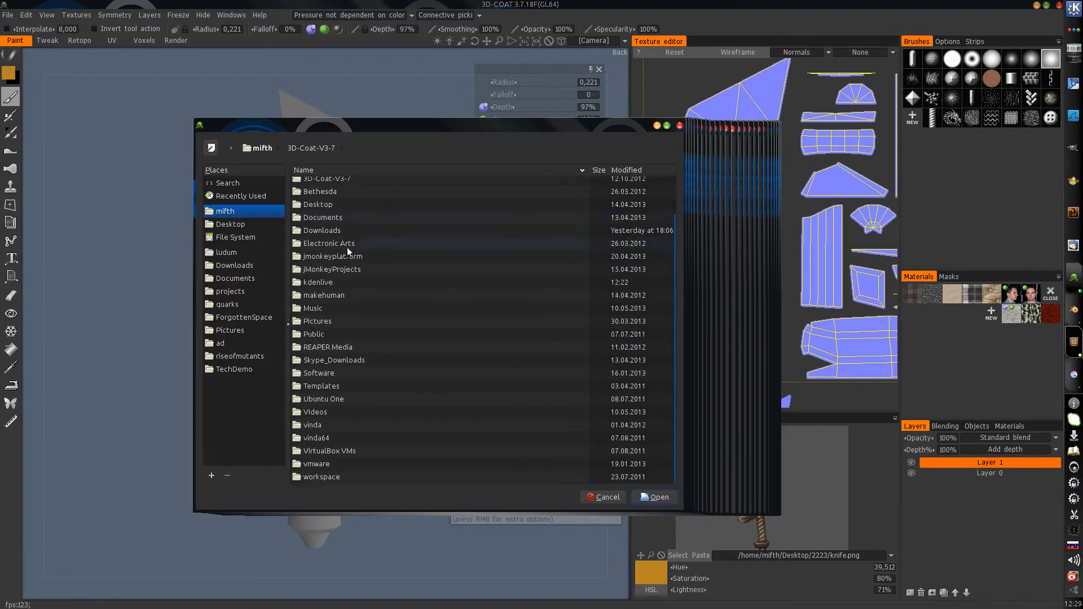
double_click(320, 372)
double_click(329, 201)
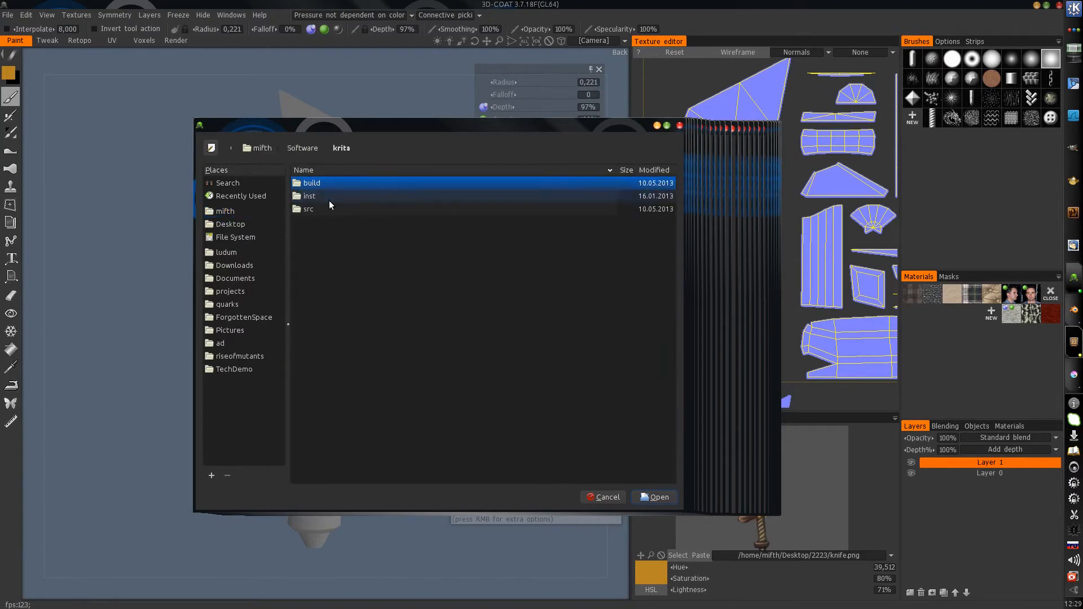
double_click(324, 197)
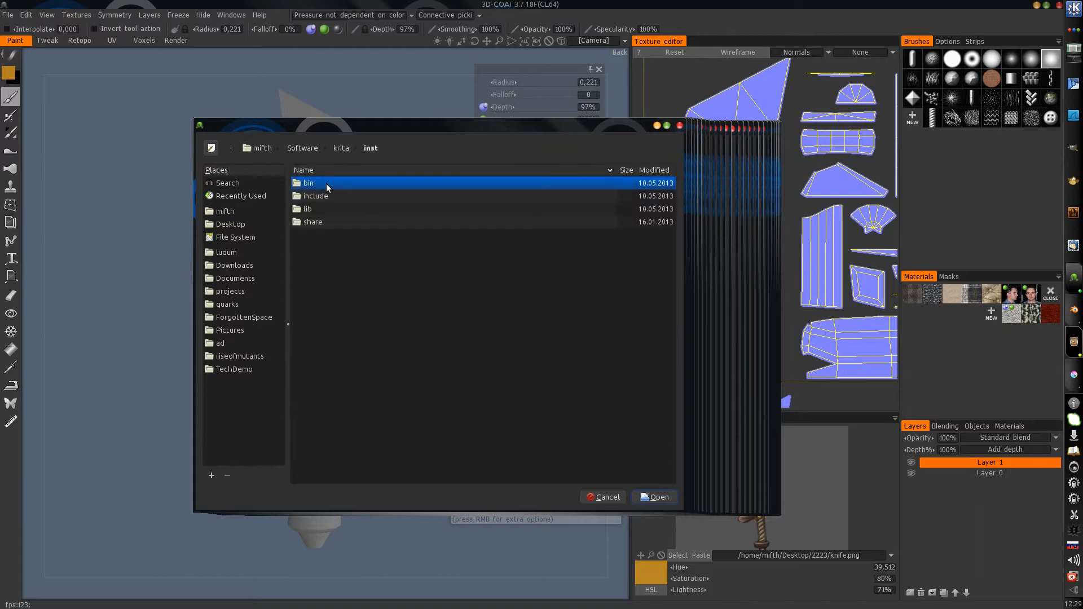
double_click(326, 184)
left_click(325, 210)
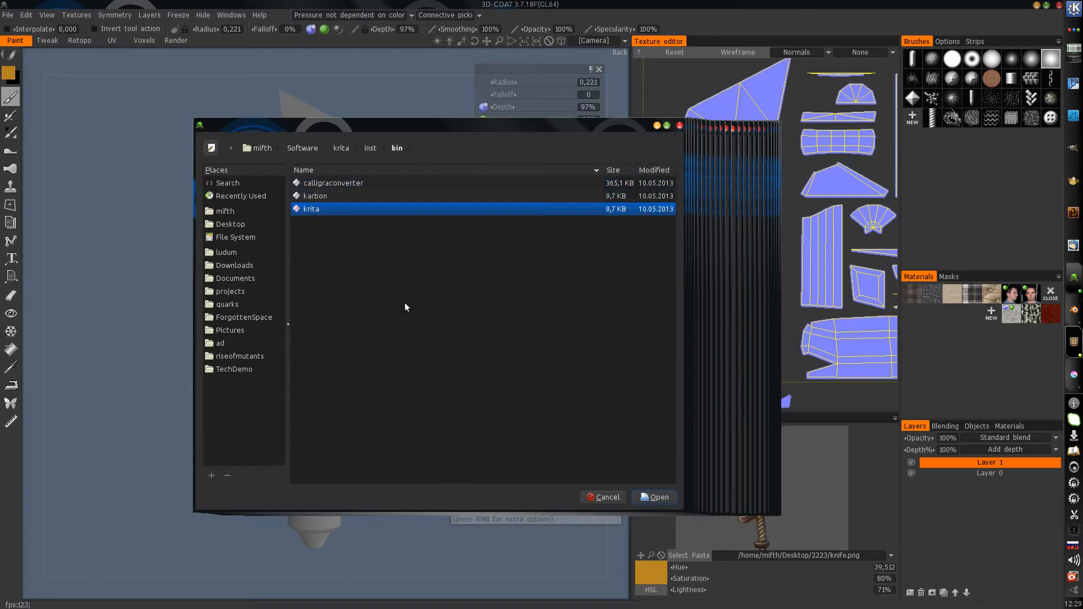
left_click(658, 498)
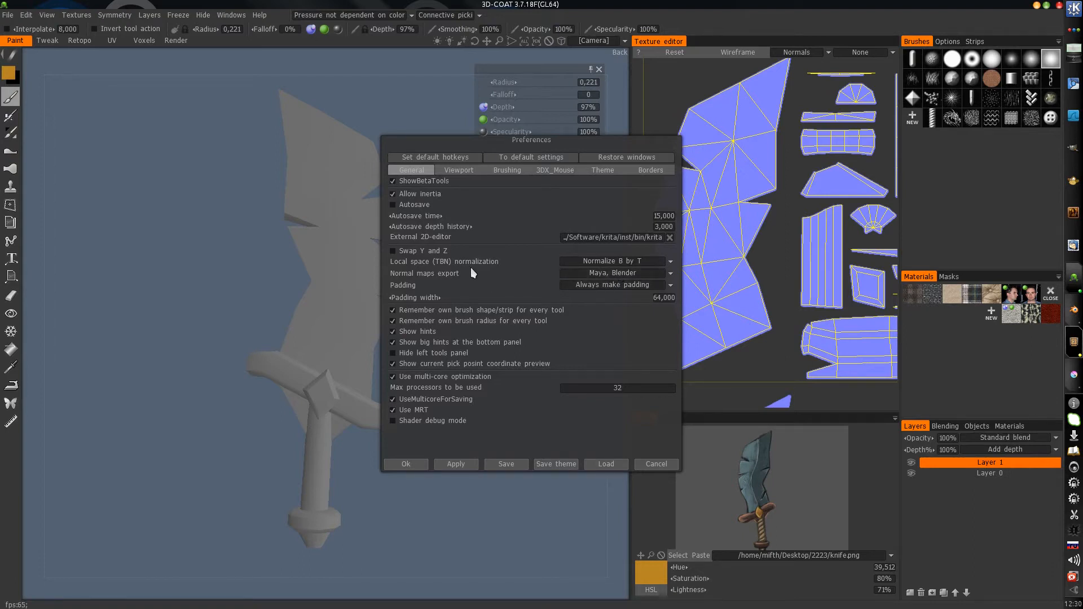
left_click(405, 464)
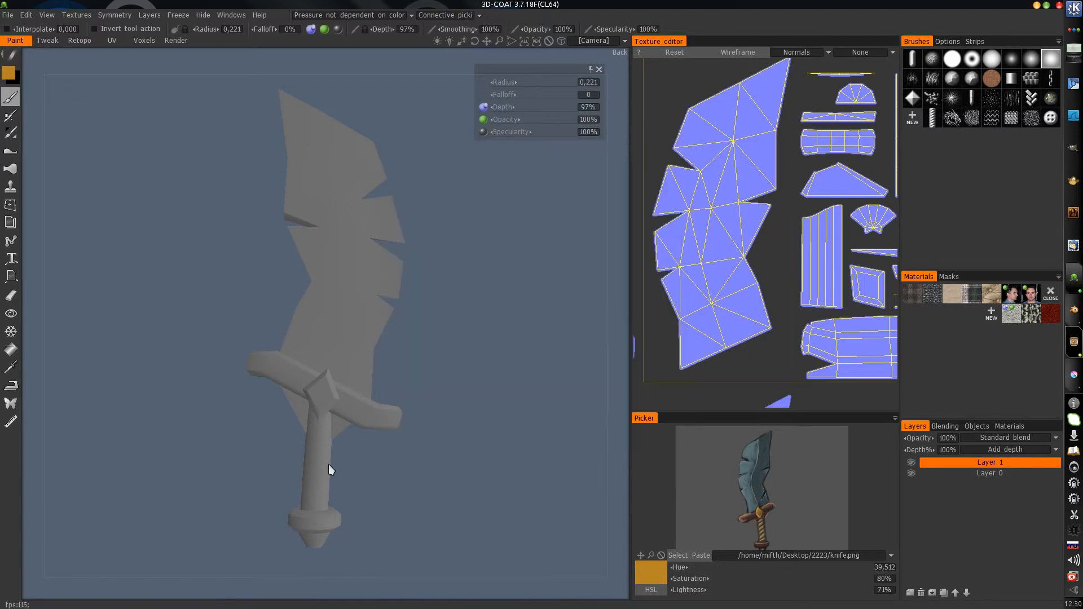
- Sync the sword's texture layers with the external editor and open them in Krita
left_click_drag(383, 290, 425, 292, "alt")
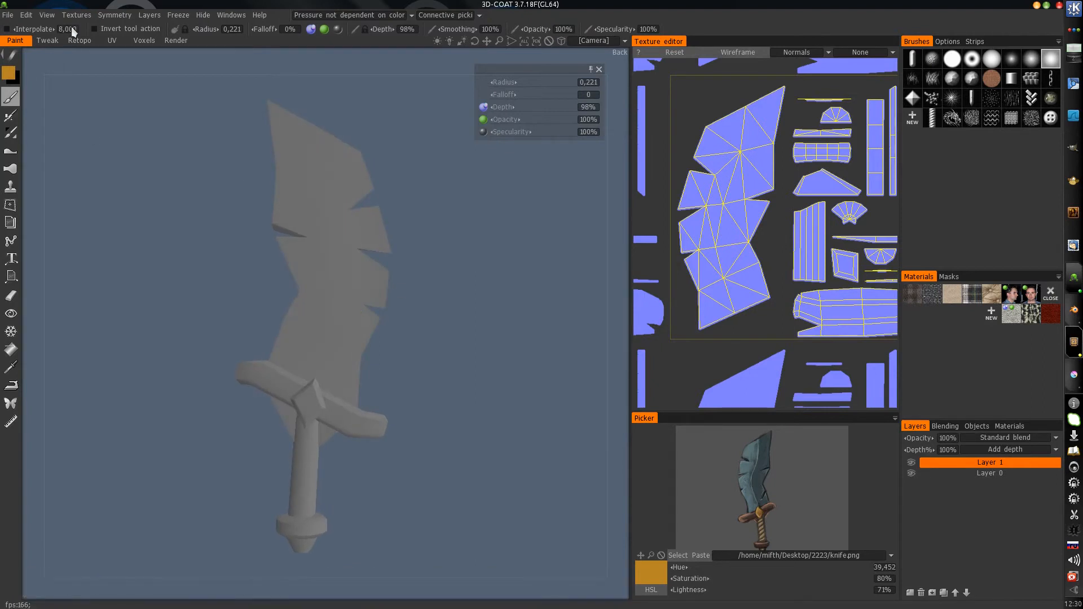
left_click(28, 16)
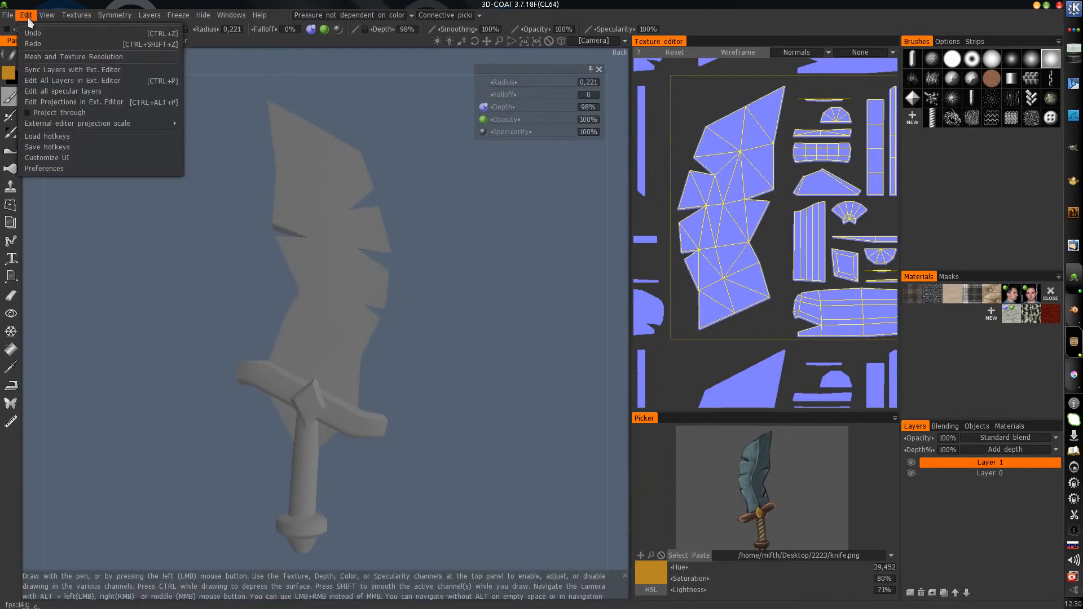
left_click(66, 69)
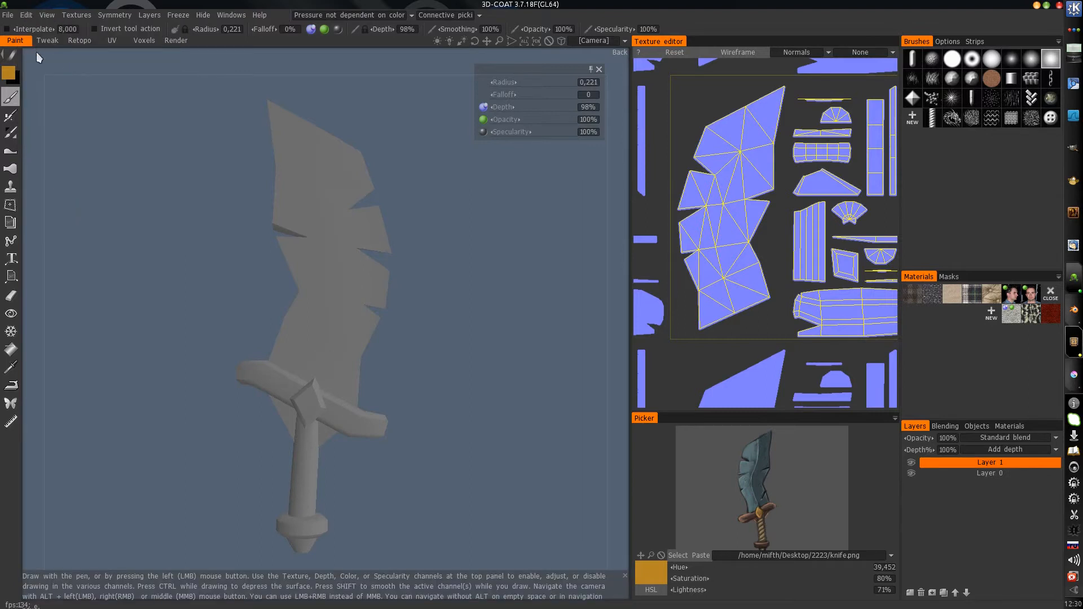
left_click(26, 15)
left_click(39, 69)
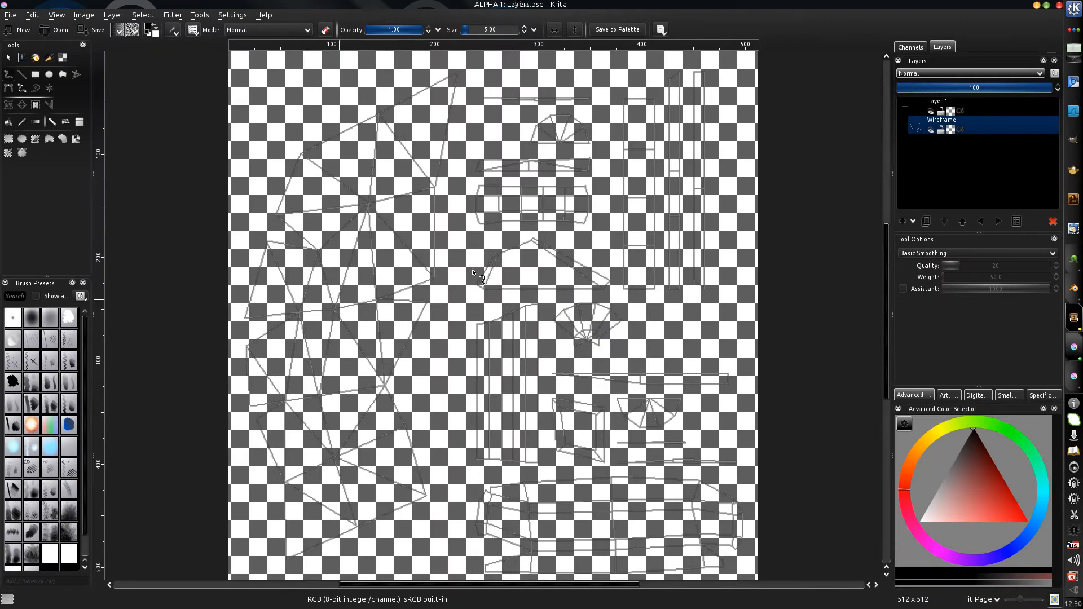
- Inspect the exported UV layout in Krita and toggle the Wireframe layer's visibility off and on
scroll(482, 298, "down", 3)
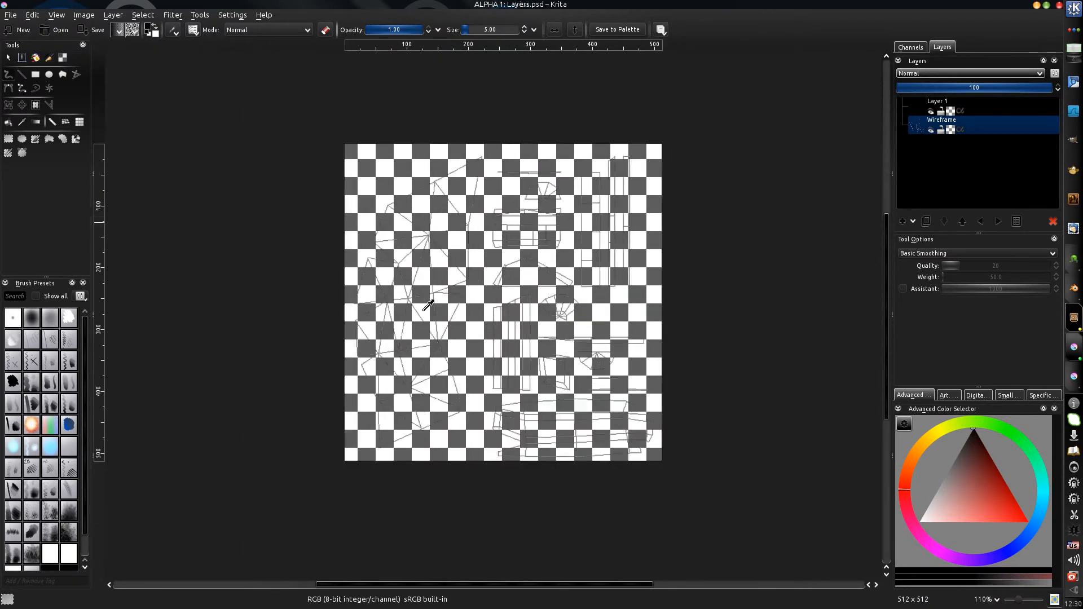
scroll(478, 271, "up", 2)
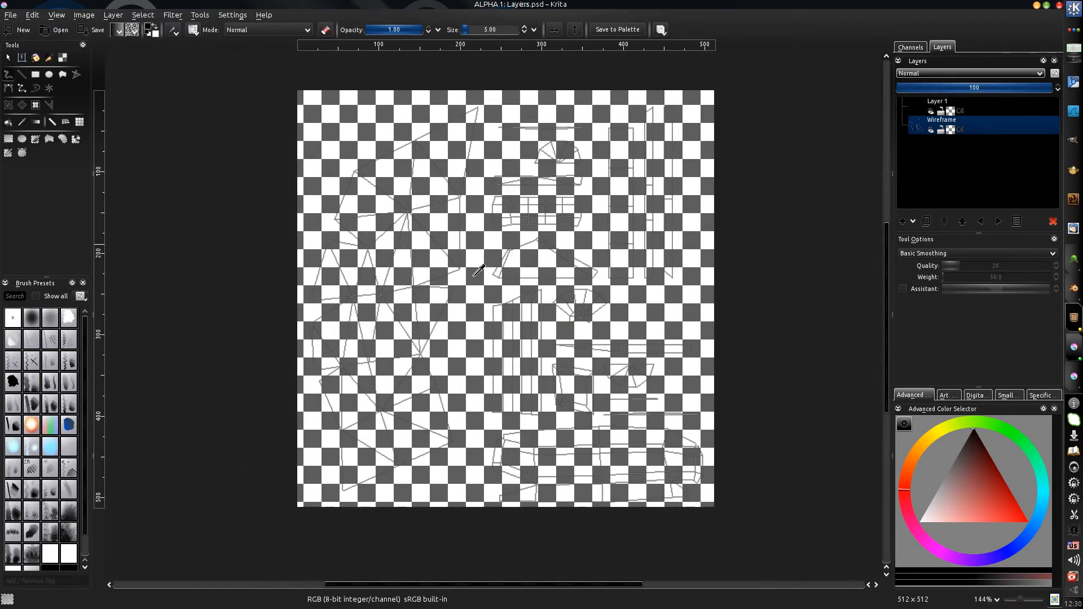
left_click(931, 130)
left_click(931, 130)
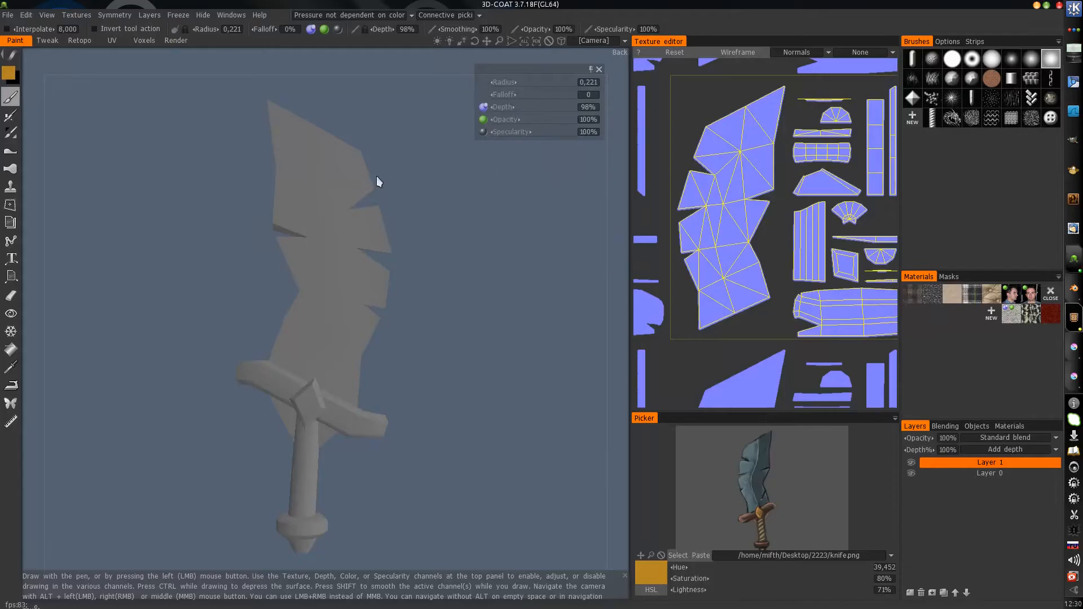
- Send all layers from 3D-Coat to the external editor and switch to the new Layers.psd document in Krita
left_click(56, 15)
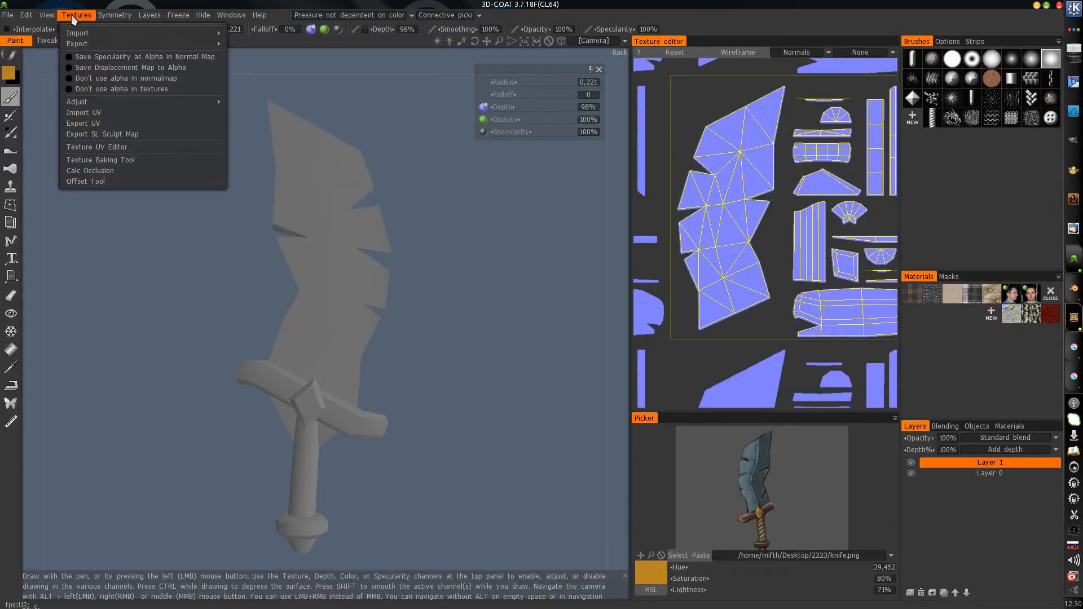
mouse_move(26, 15)
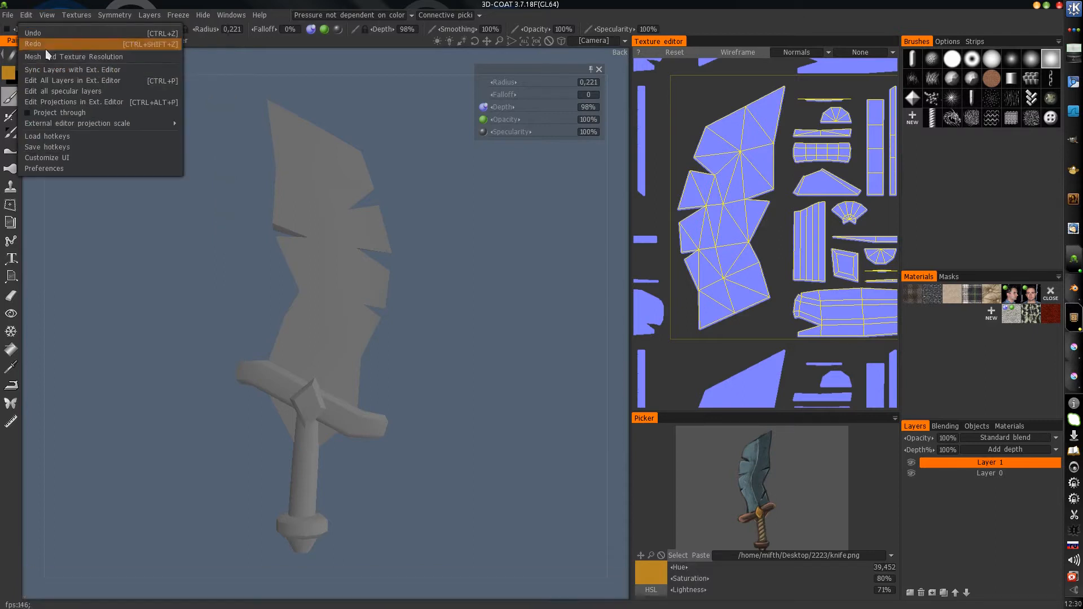
left_click(62, 81)
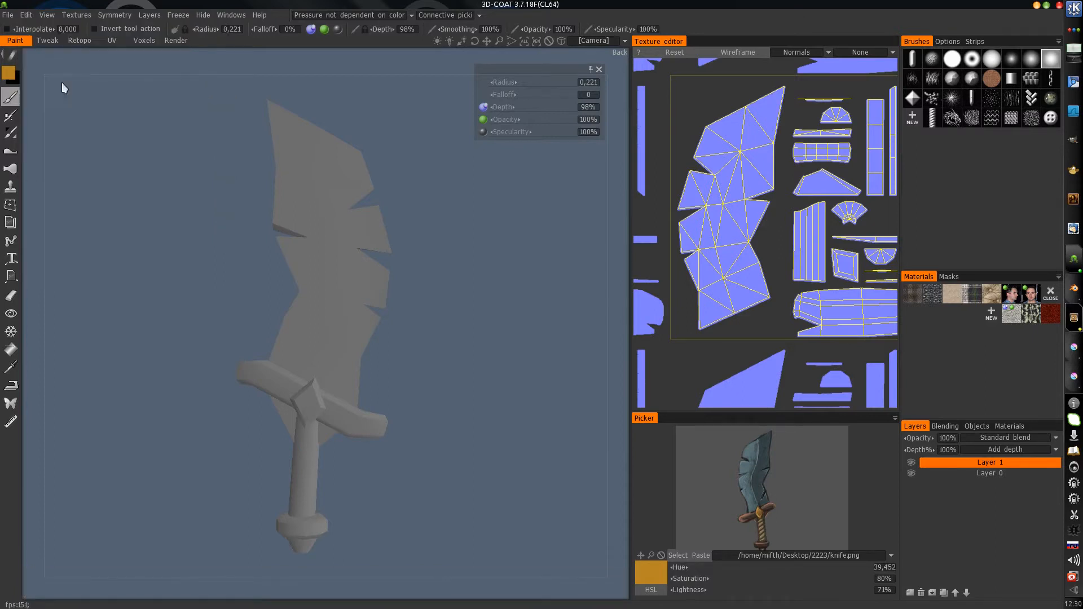
left_click(26, 14)
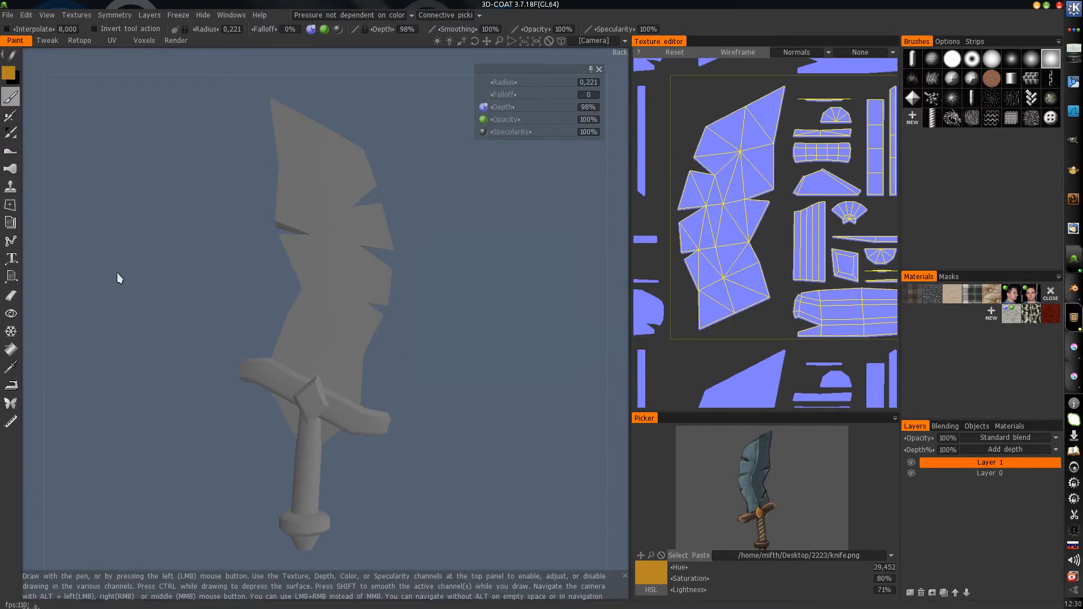
key("alt+Tab")
left_click(1072, 325)
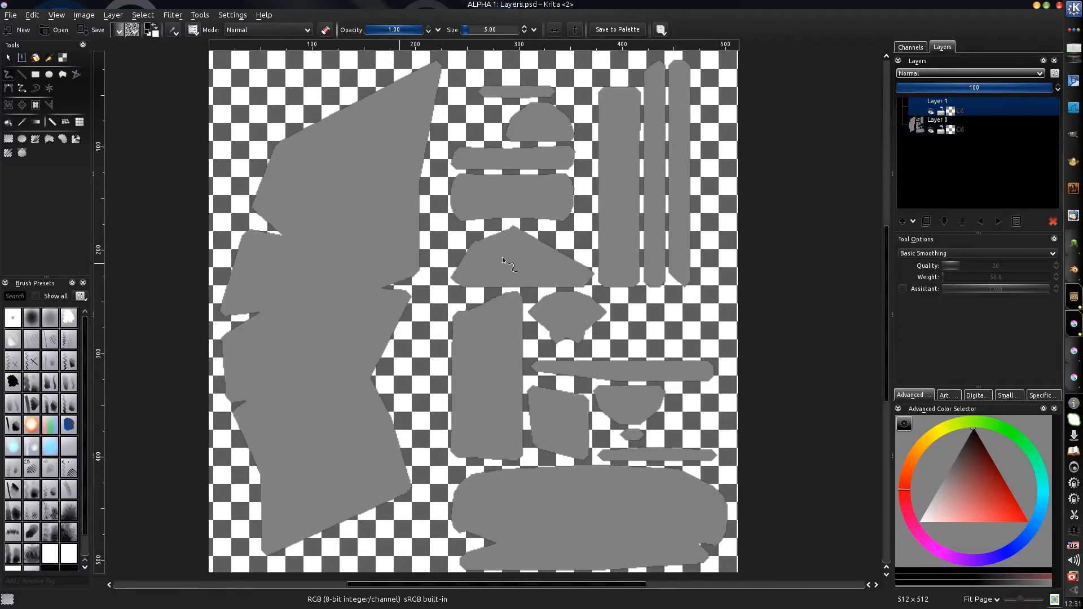
middle_click_drag(485, 247, 469, 273)
scroll(484, 253, "down", 3)
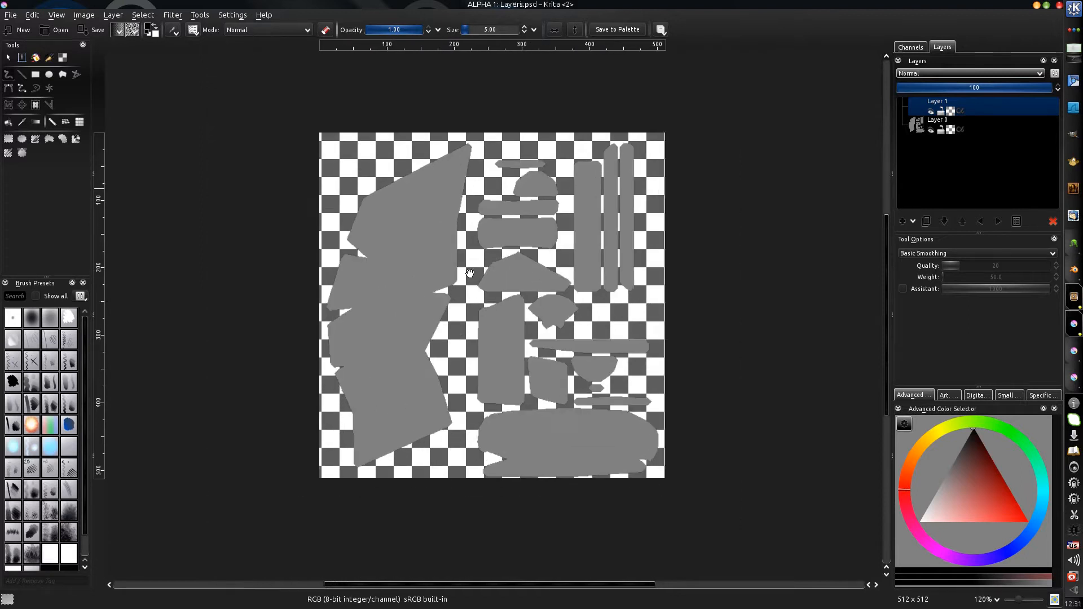
- Choose a dark red and paint thin zigzag strokes down the blade island on Layer 1 in Krita
scroll(474, 271, "up", 1)
key("alt+Tab")
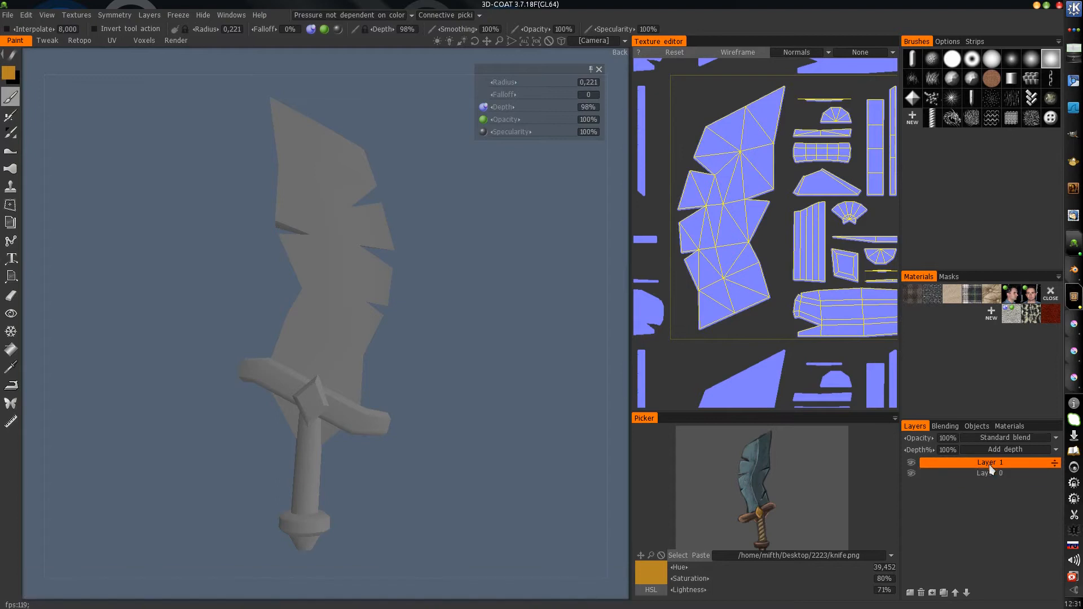
left_click_drag(356, 263, 342, 246, "alt")
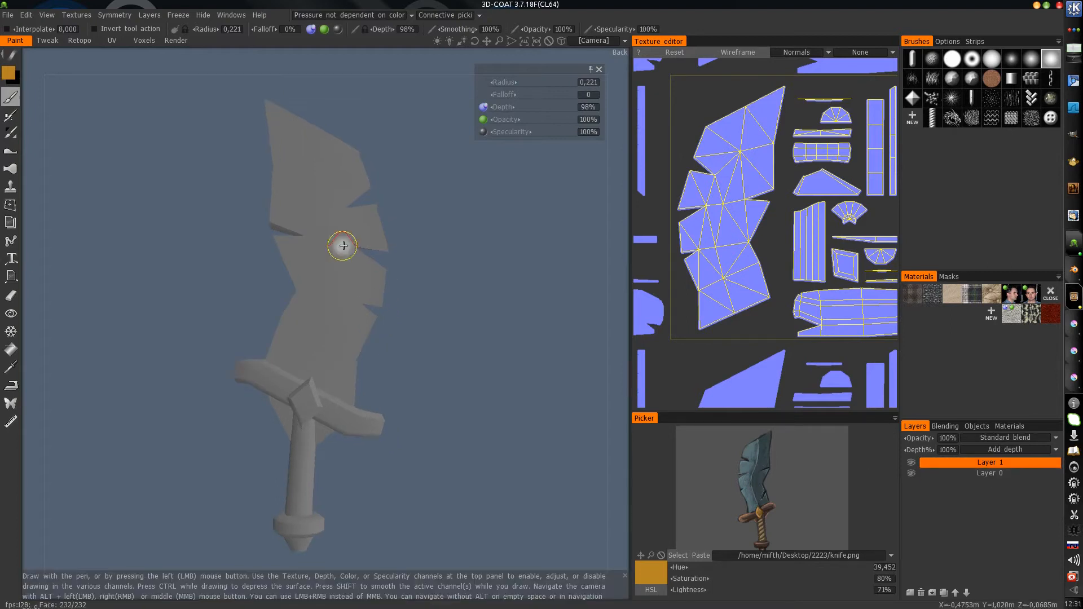
key("alt+Tab")
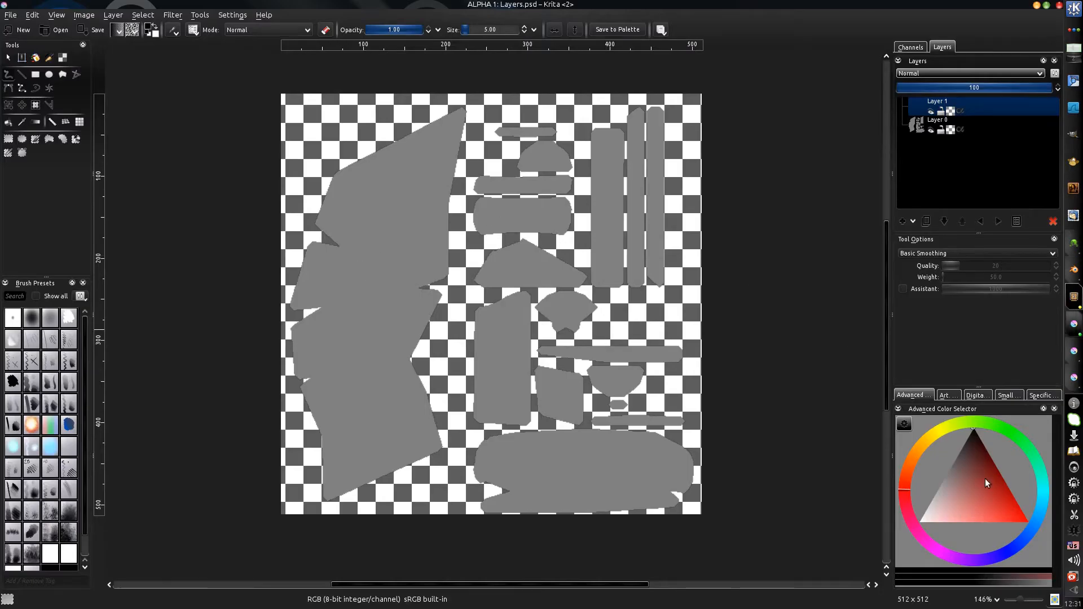
left_click(999, 485)
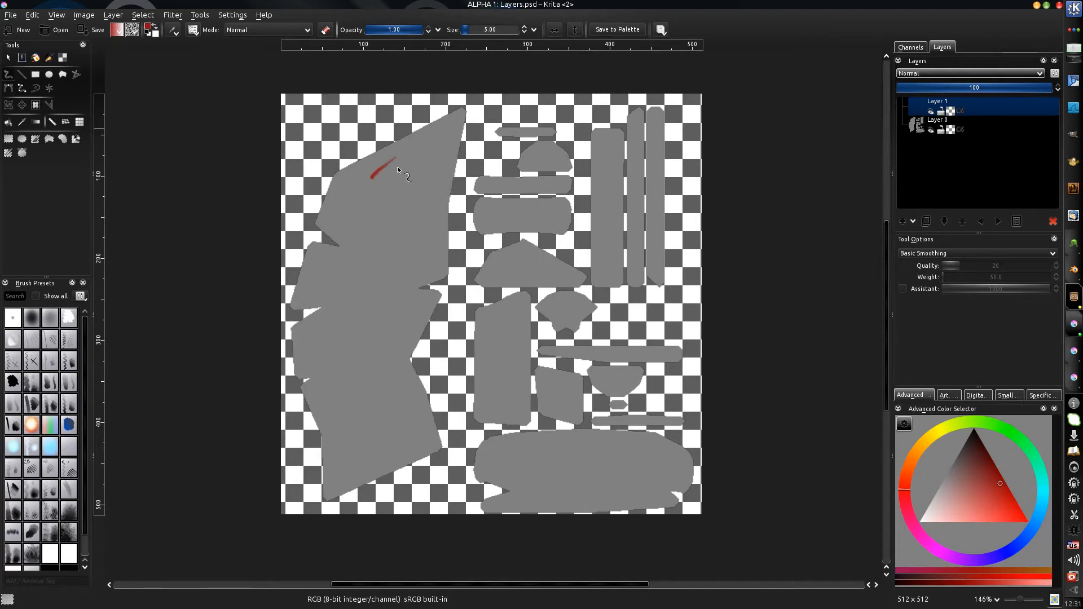
left_click_drag(405, 263, 381, 344)
left_click_drag(353, 414, 374, 274)
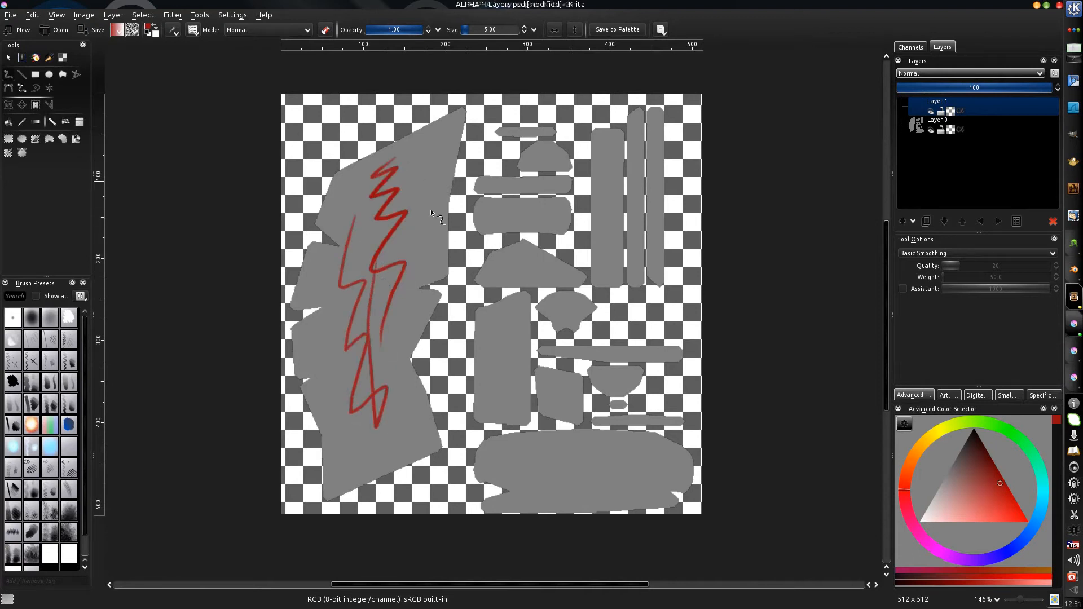
- Enlarge the brush to 62 and paint broad red strokes over the middle and lower part of the blade island
right_click(372, 295)
left_click(305, 407)
left_click_drag(400, 228, 361, 353)
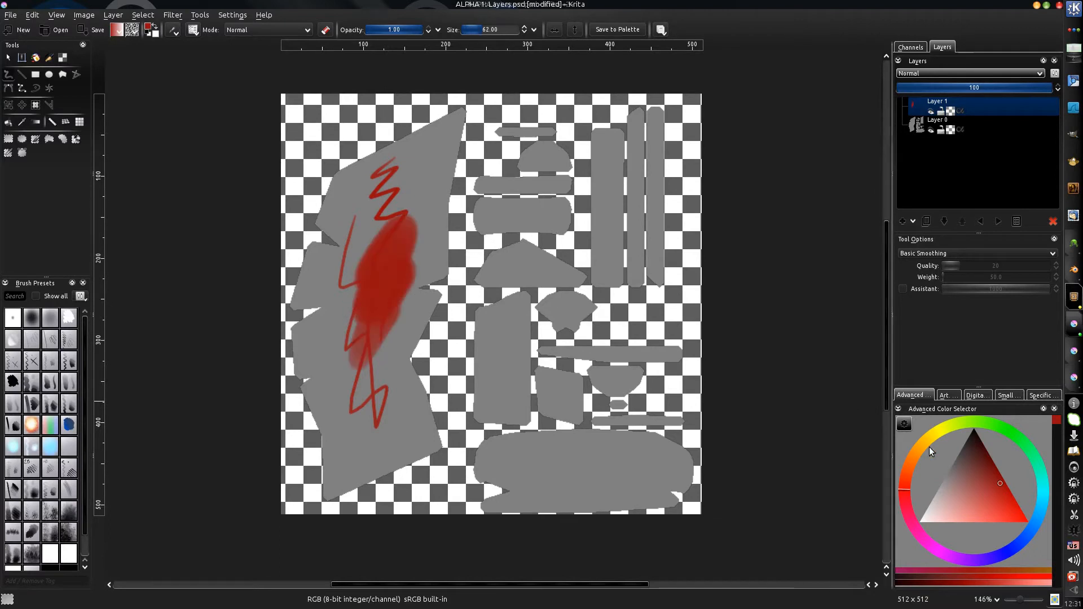
left_click_drag(402, 208, 341, 378)
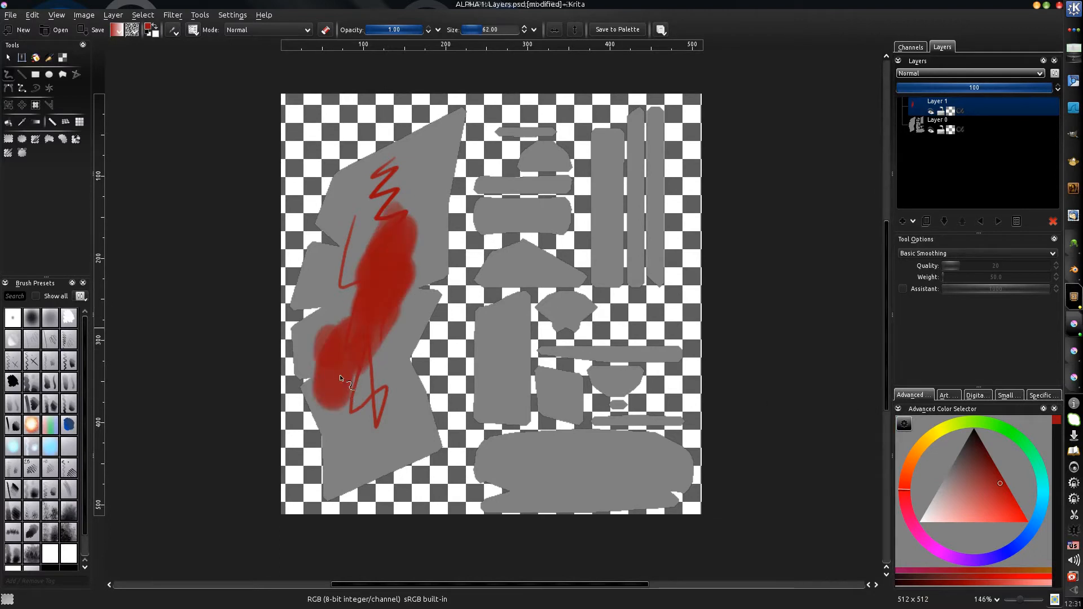
- Change the colour to yellow and paint over the upper blade, the triangular island and the tall vertical strips
left_click_drag(909, 449, 939, 430)
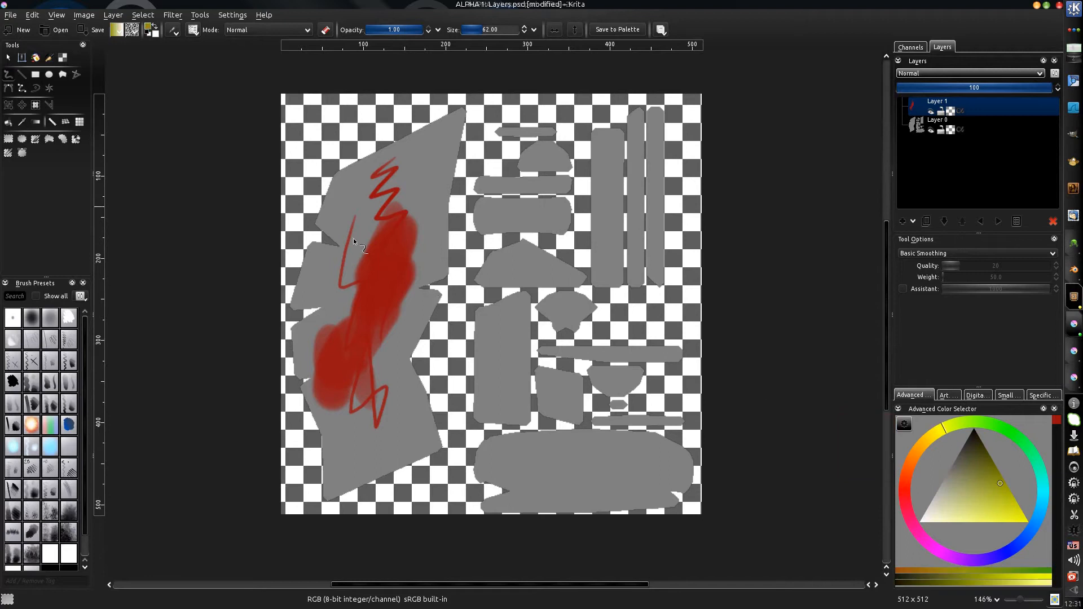
left_click_drag(353, 238, 349, 259)
left_click_drag(399, 198, 402, 270)
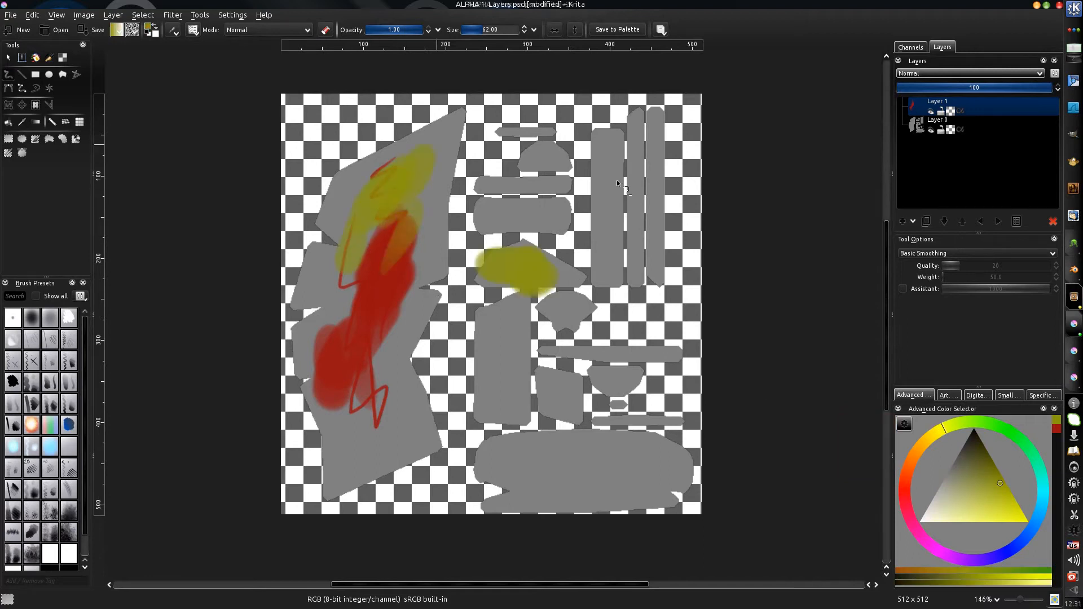
- Change the colour to purple and paint the ribbed rectangular island and the wide island at the layout's lower edge
left_click_drag(916, 461, 955, 544)
left_click_drag(492, 366, 510, 406)
left_click_drag(534, 466, 649, 469)
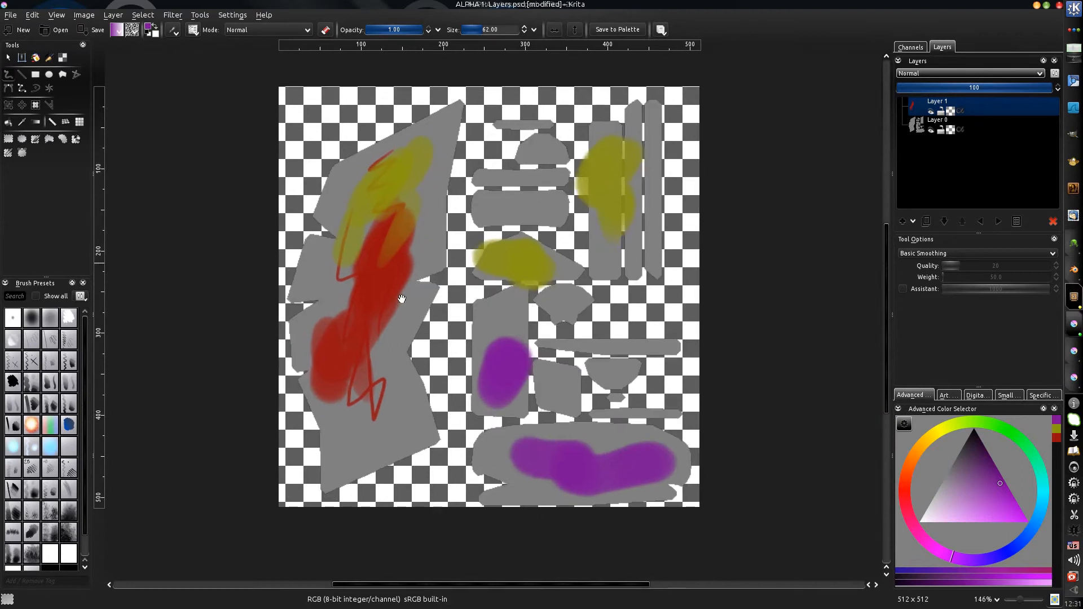
- Save Layers.psd, switch to 3D-Coat and orbit to the sword's front to check the imported paint
left_click(11, 15)
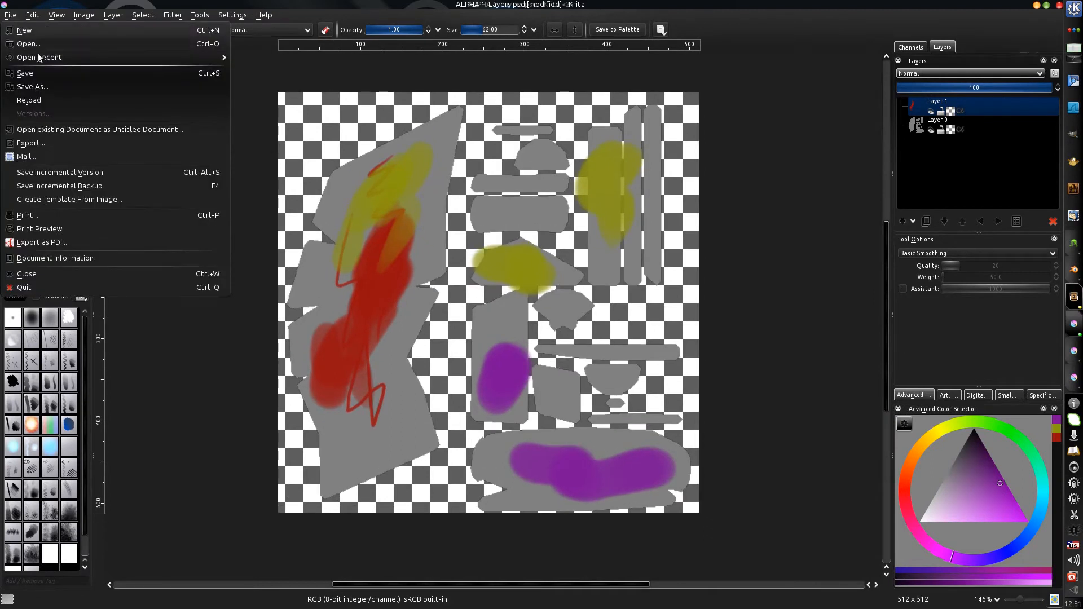
left_click(43, 74)
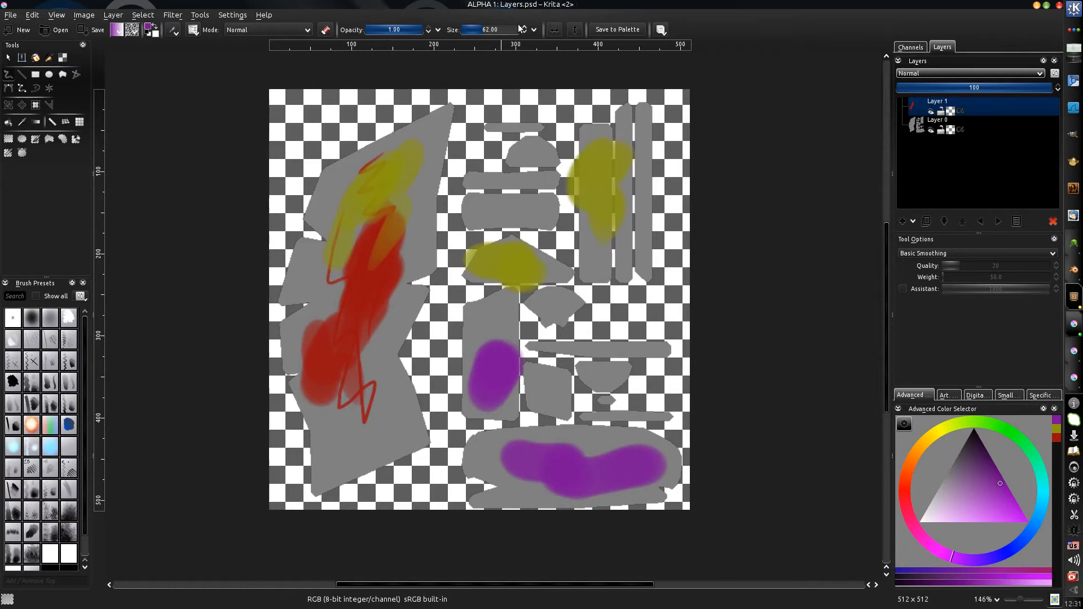
left_click(1074, 245)
left_click_drag(452, 298, 548, 314)
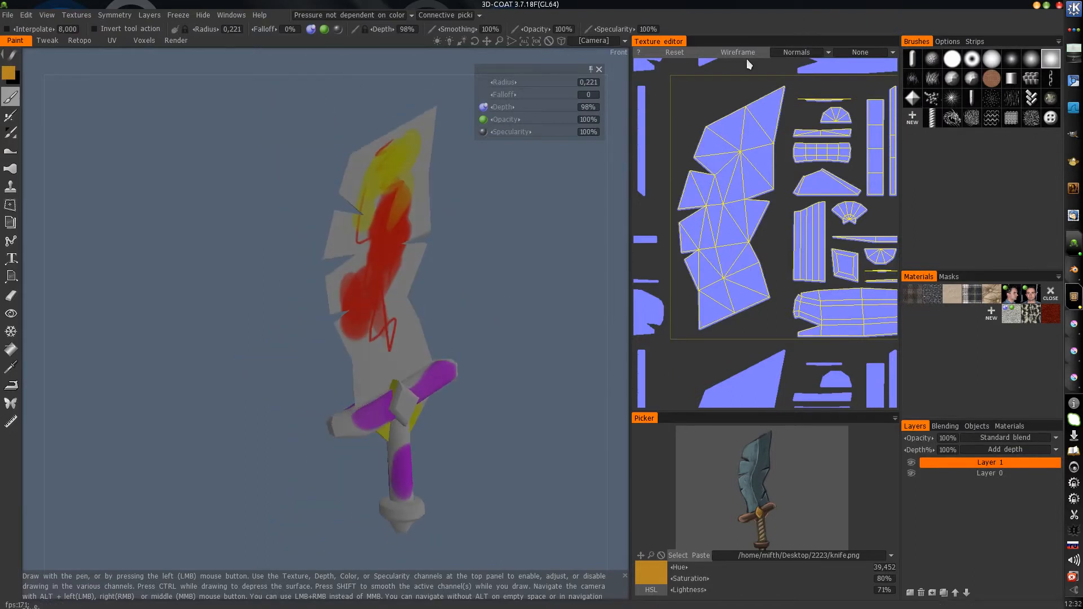
- Set the texture editor to display Color and toggle Layer 1's visibility to check which layer holds the paint
left_click(797, 52)
left_click(810, 81)
middle_click_drag(753, 195, 725, 200)
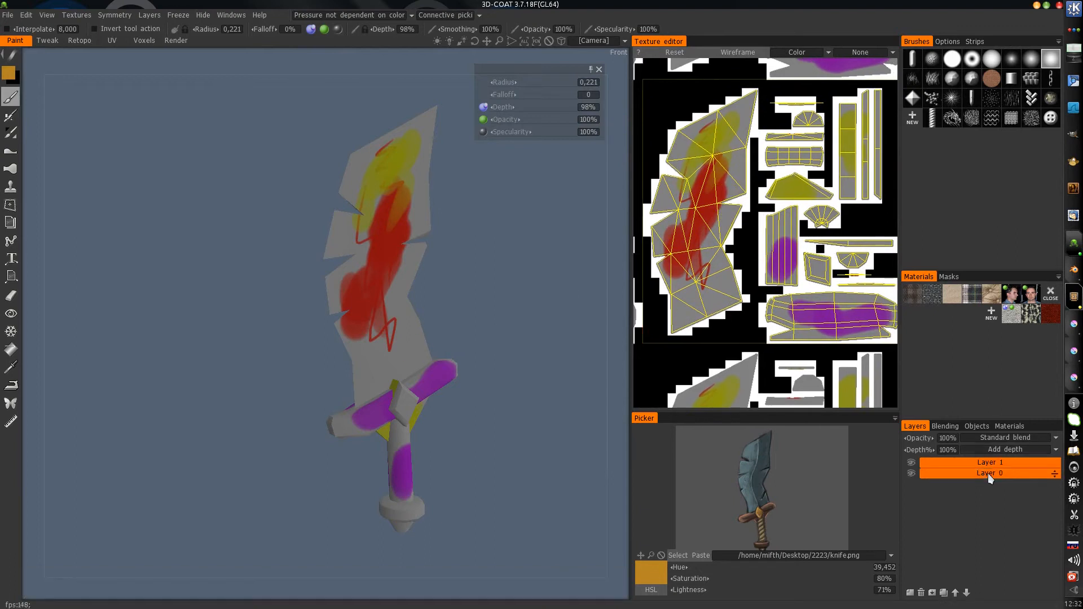
left_click(911, 463)
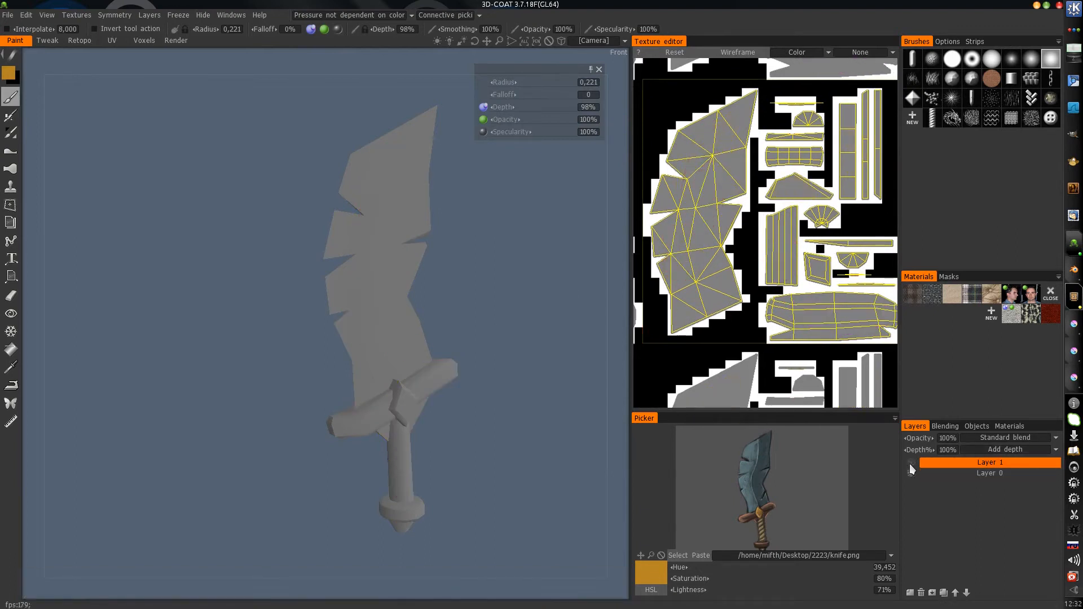
left_click(910, 462)
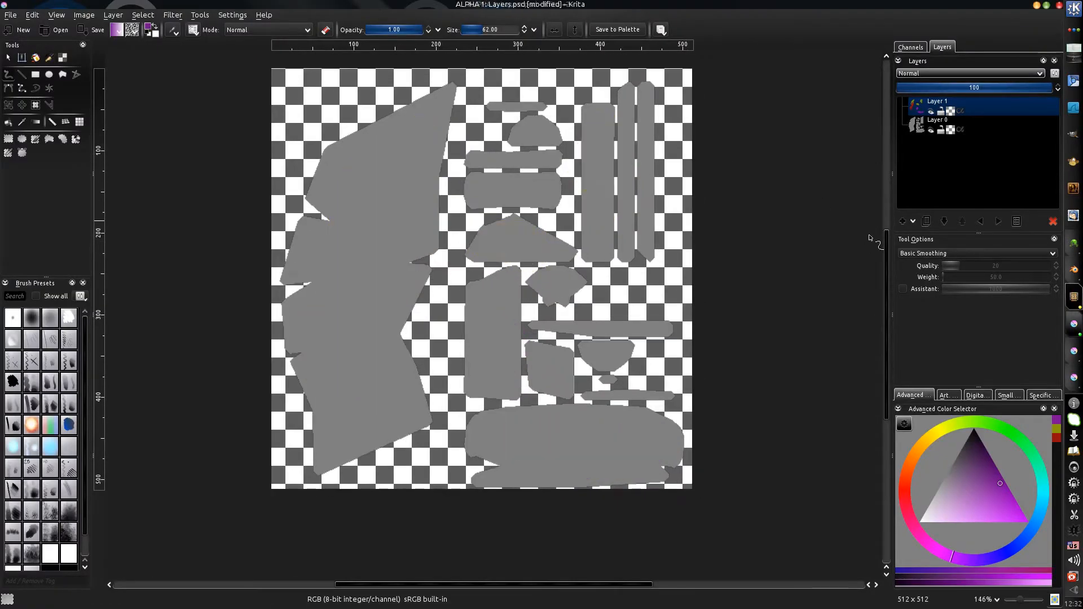
- Add a paint layer above Layer 1 in Krita's Layers.psd and rename it nam1
left_click(903, 221)
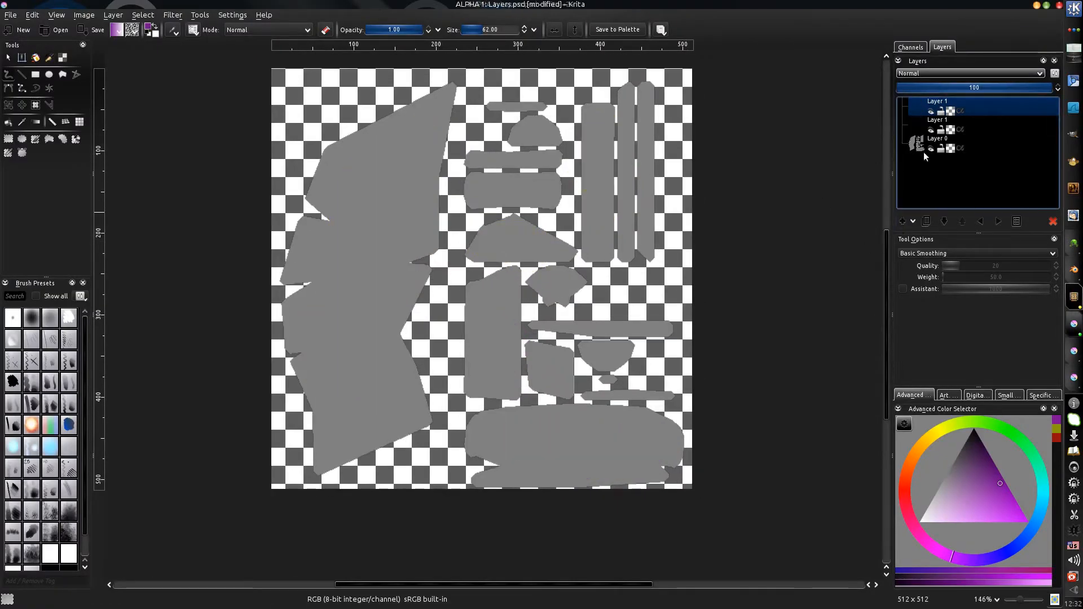
double_click(939, 105)
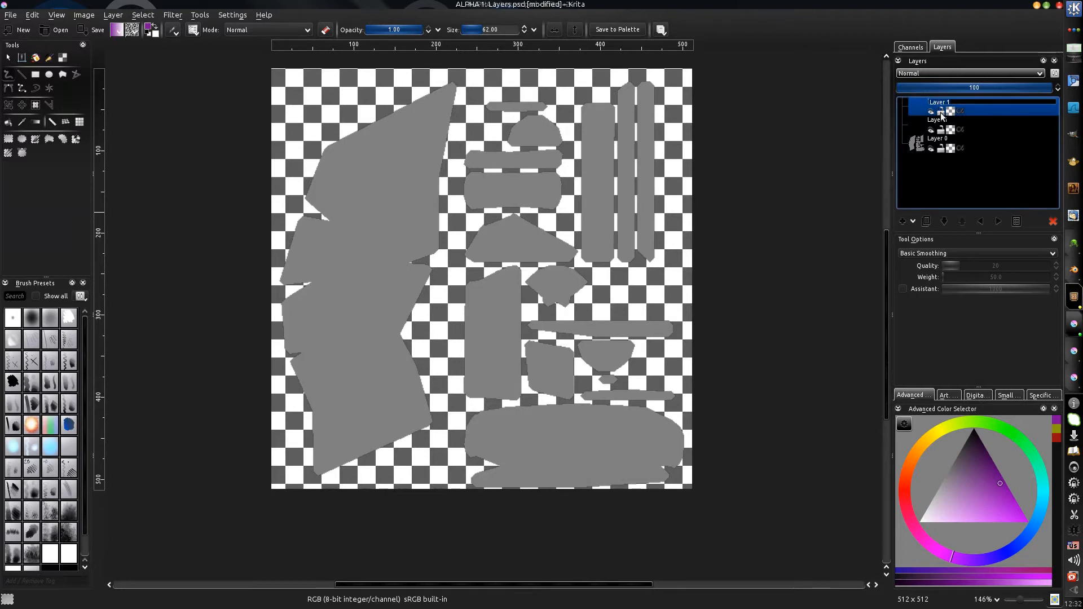
type("Final")
key("Return")
- Paint broad purple strokes on the nam1 layer over the blade, vertical strips, ribbed rectangle and large lower island
middle_click_drag(453, 246, 440, 230)
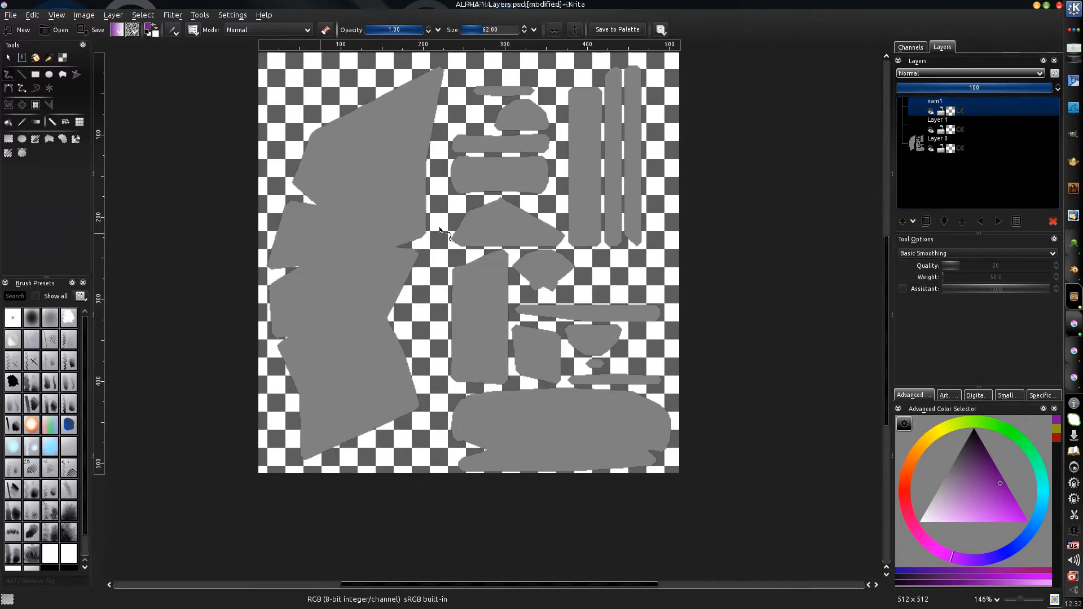
mouse_move(350, 248)
left_mouse_down()
mouse_move(364, 226)
mouse_move(341, 404)
left_mouse_up()
left_click_drag(611, 133, 581, 213)
left_click_drag(528, 432, 608, 424)
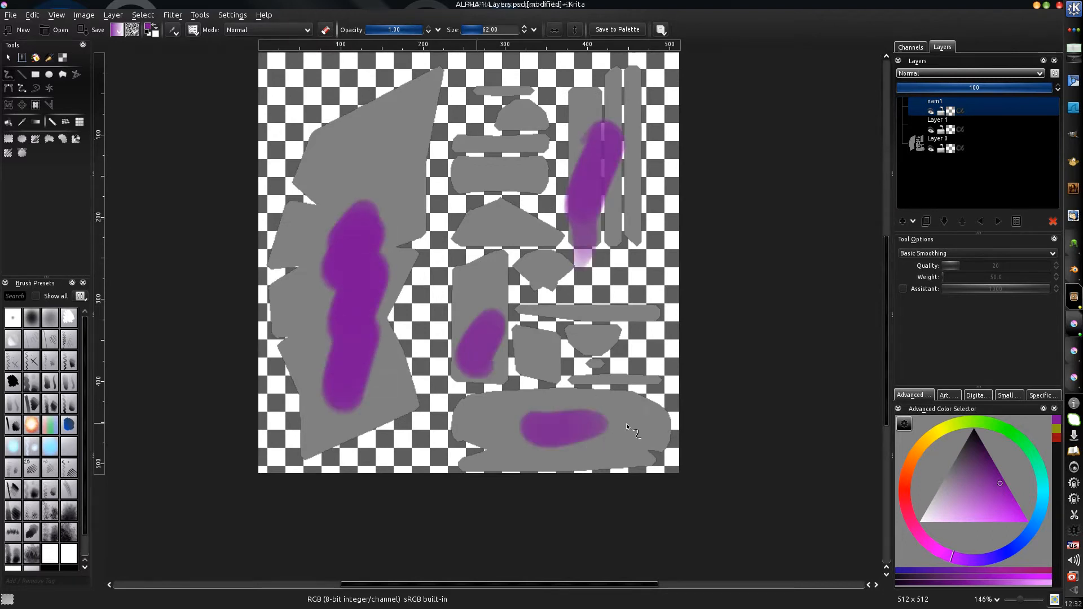
middle_click_drag(465, 290, 476, 293)
- Save Layers.psd and inspect the updated texture on both sides of the sword in 3D-Coat
left_click(11, 15)
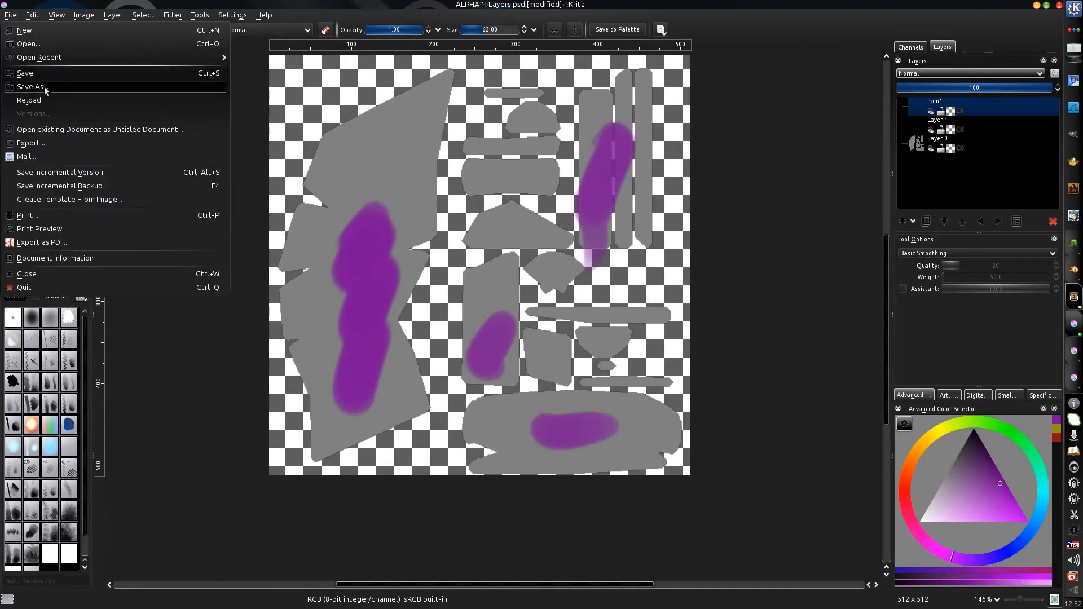
left_click(25, 75)
mouse_move(414, 306)
middle_mouse_down()
mouse_move(415, 287)
mouse_move(413, 314)
middle_mouse_up()
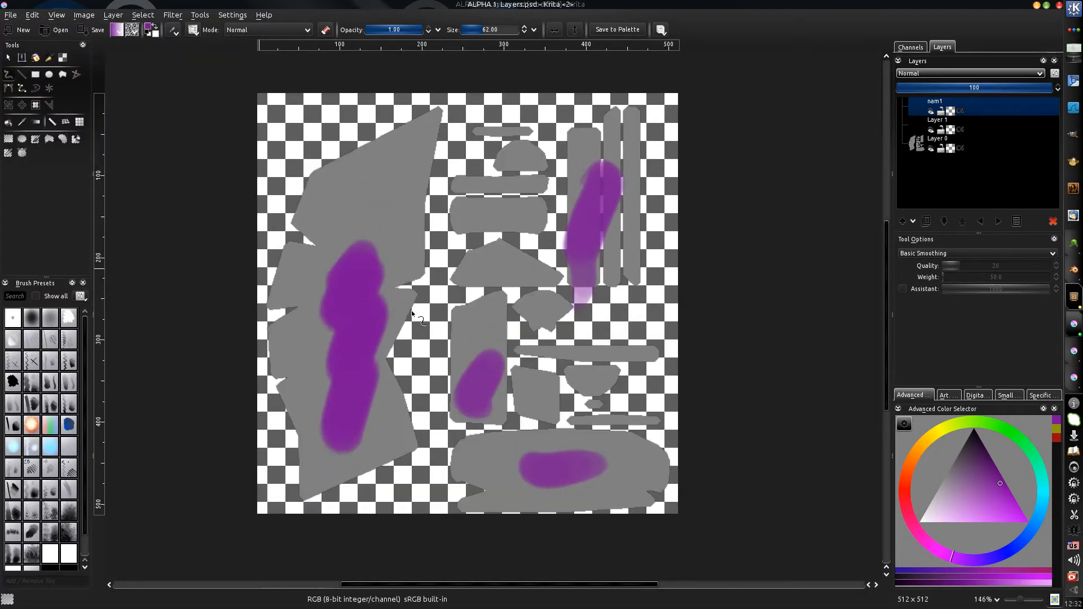
key("alt+Tab")
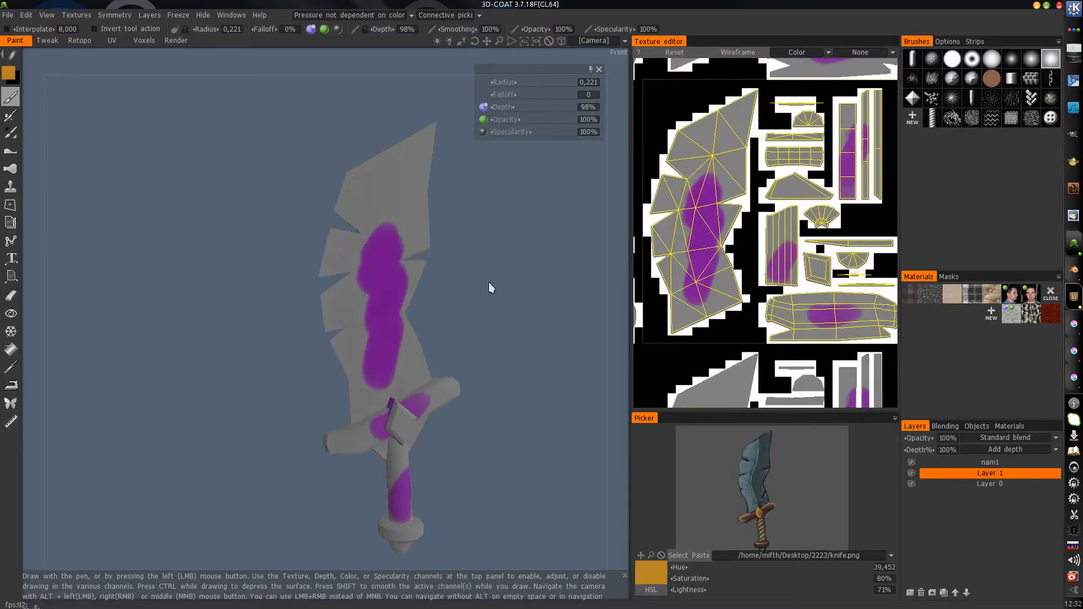
left_click_drag(476, 290, 394, 276)
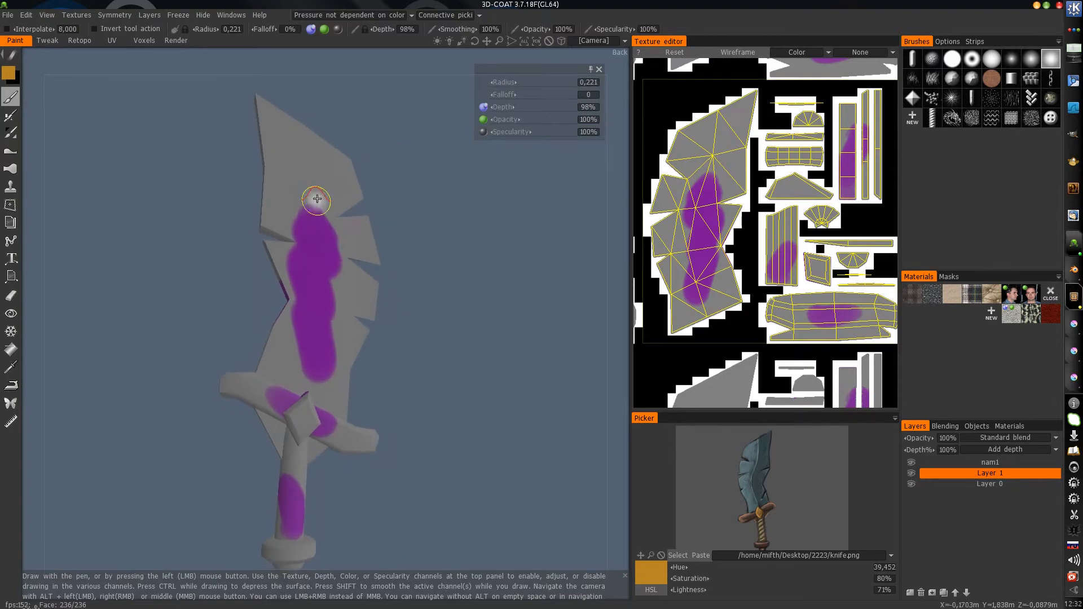
key("alt+Tab")
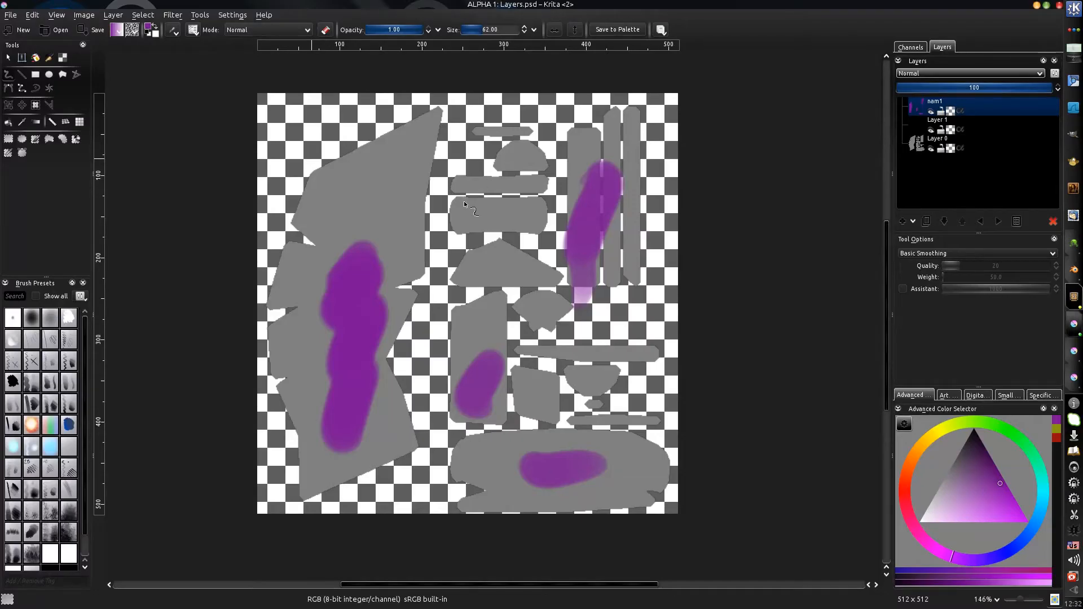
key("alt+Tab")
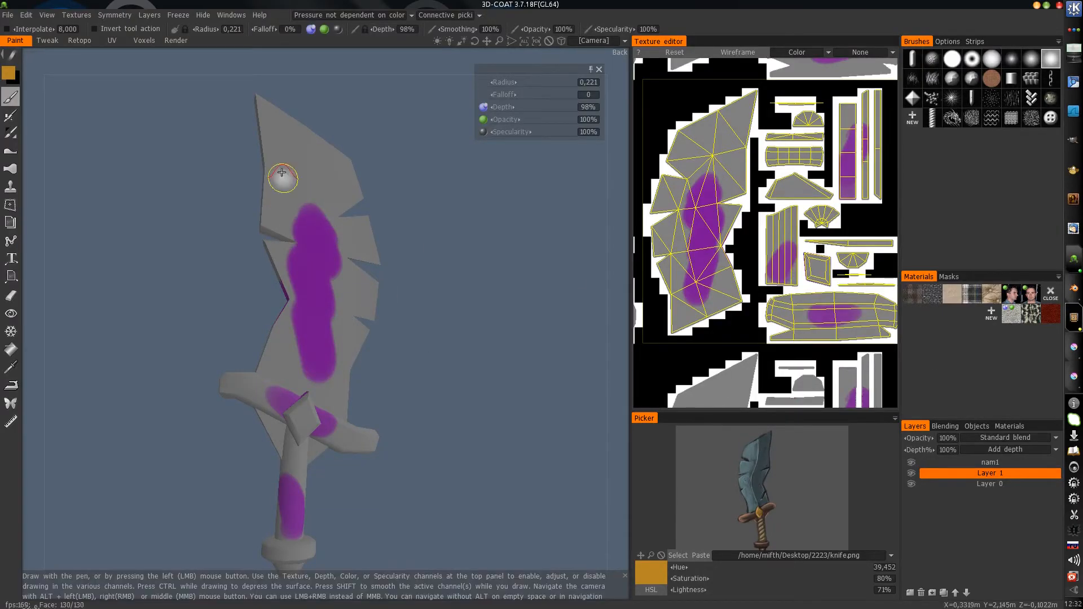
- Undo a trial orange stroke on the blade and turn off the brush's Depth and Specularity channels
mouse_move(278, 176)
left_mouse_down()
mouse_move(293, 169)
mouse_move(346, 308)
mouse_move(333, 361)
left_mouse_up()
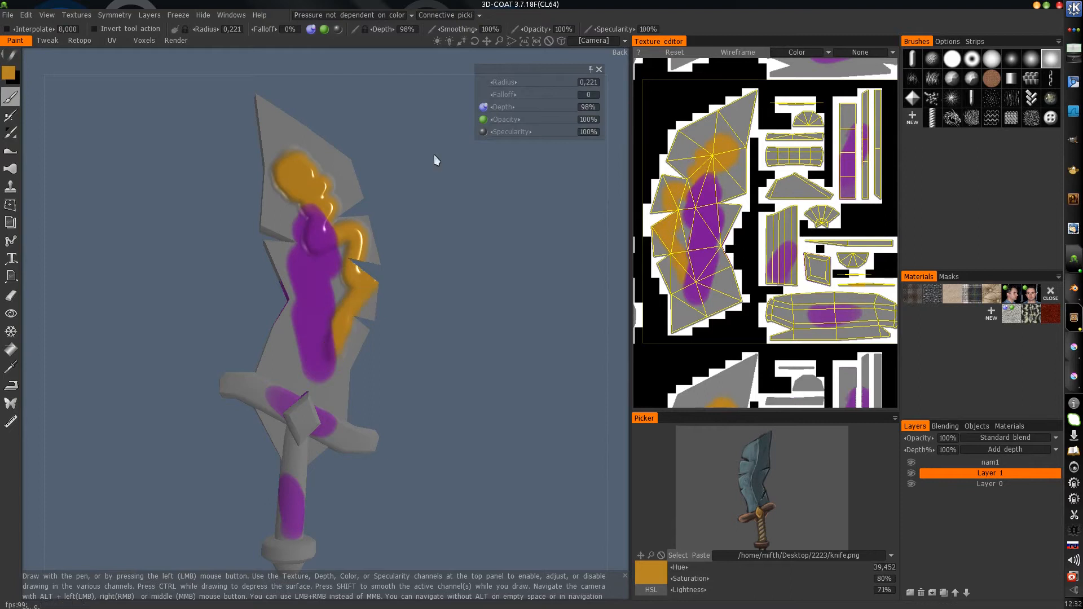
key("ctrl+z")
left_click(483, 107)
left_click(484, 132)
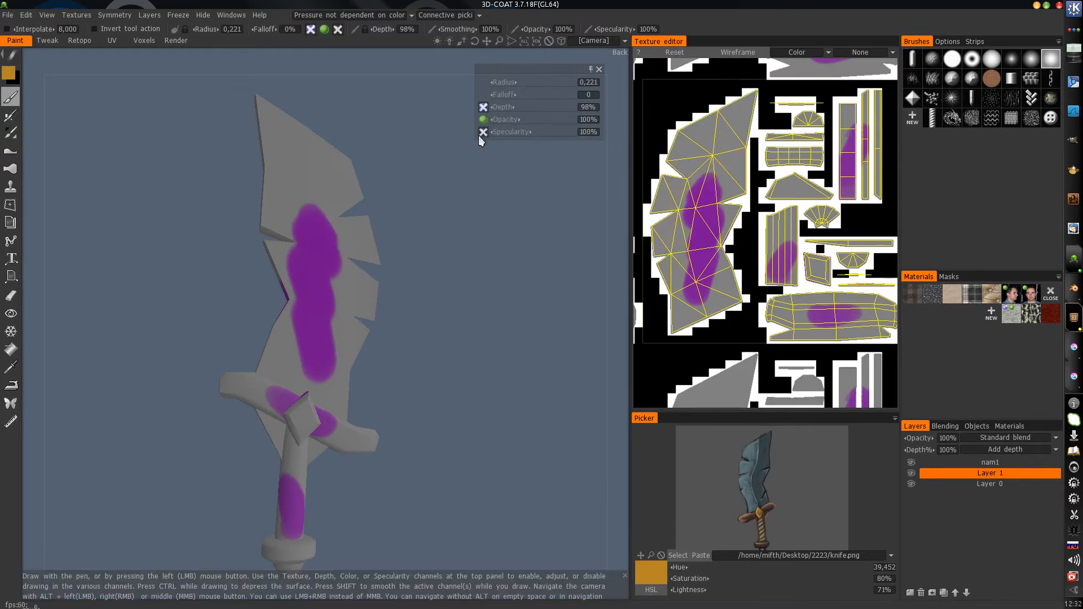
- Undo another trial stroke and paint colour-only orange strokes on the nam1 layer along the blade and handle
mouse_move(315, 176)
left_mouse_down()
mouse_move(308, 192)
mouse_move(360, 233)
mouse_move(336, 334)
mouse_move(363, 309)
left_mouse_up()
key("ctrl+z")
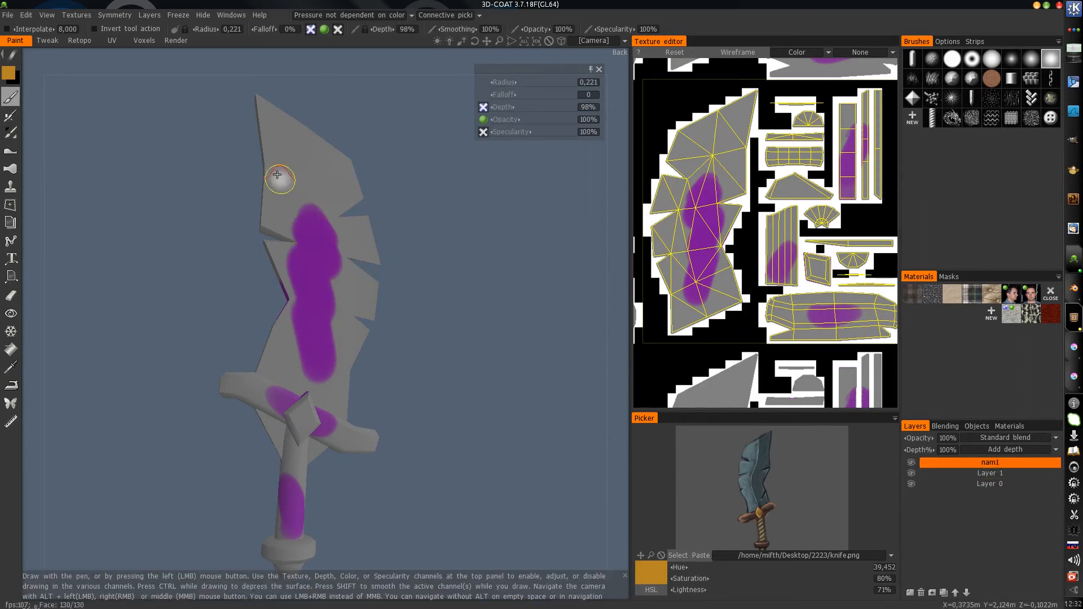
mouse_move(282, 176)
left_mouse_down()
mouse_move(291, 164)
mouse_move(315, 230)
left_mouse_up()
mouse_move(324, 317)
left_mouse_down()
mouse_move(334, 393)
mouse_move(298, 483)
left_mouse_up()
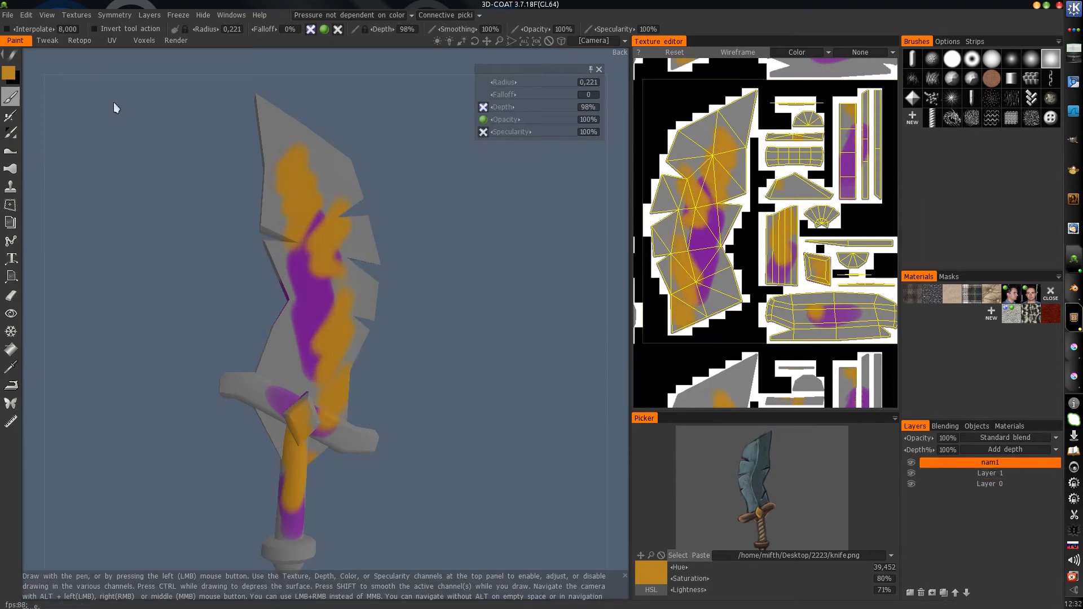
- Send all of the sword's texture layers to the external editor and switch to Krita
left_click(31, 15)
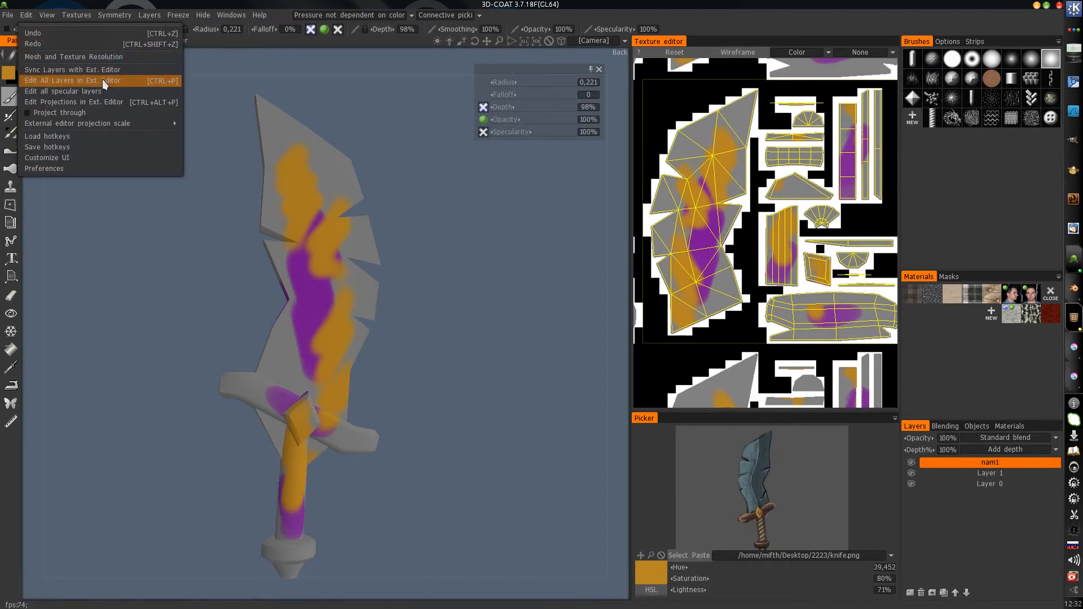
left_click(88, 84)
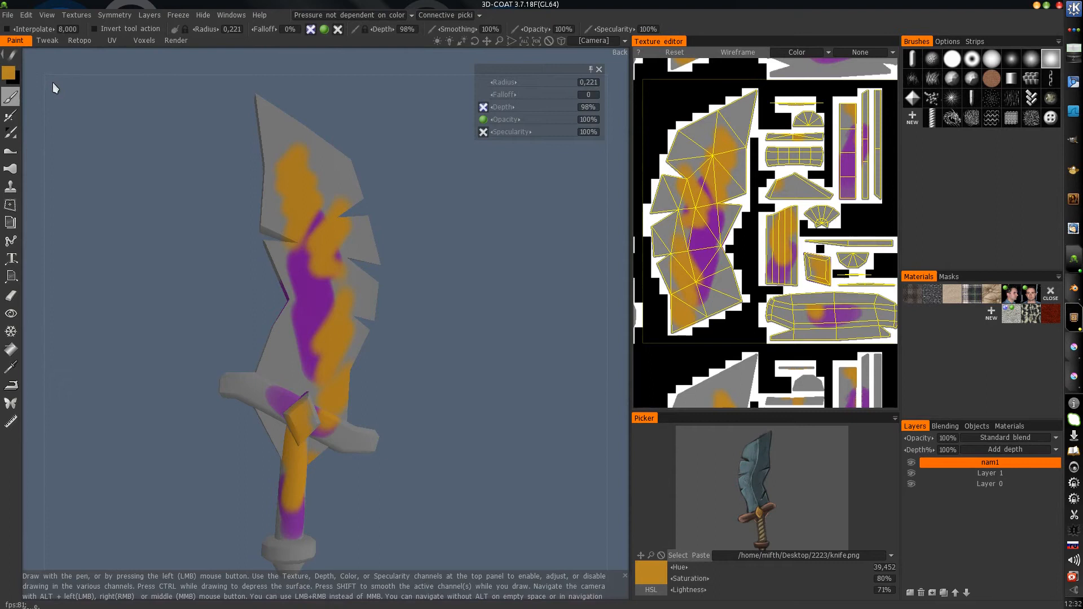
left_click(26, 16)
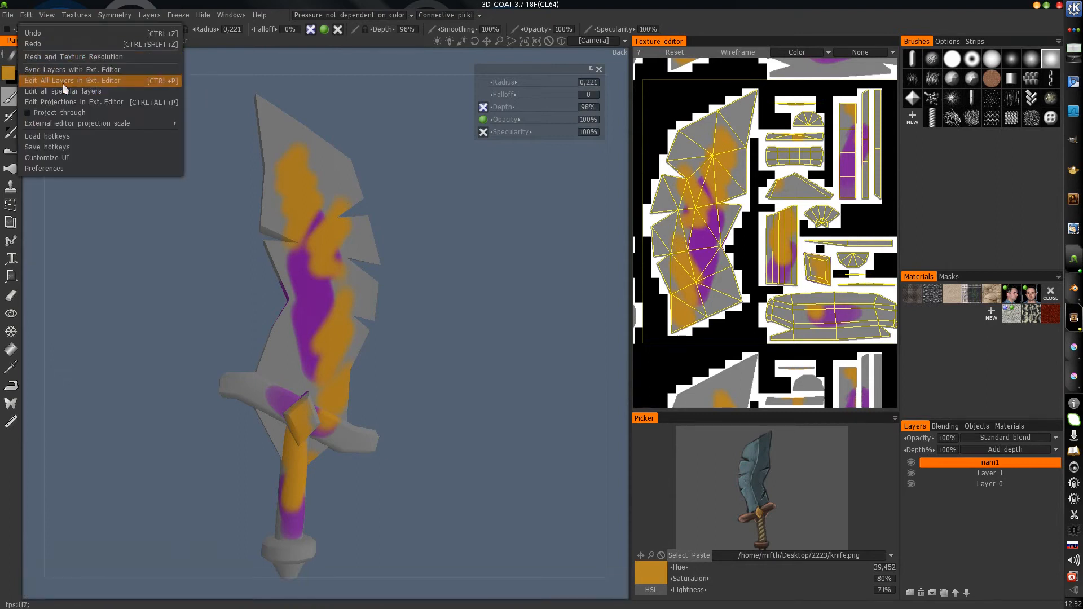
left_click(91, 82)
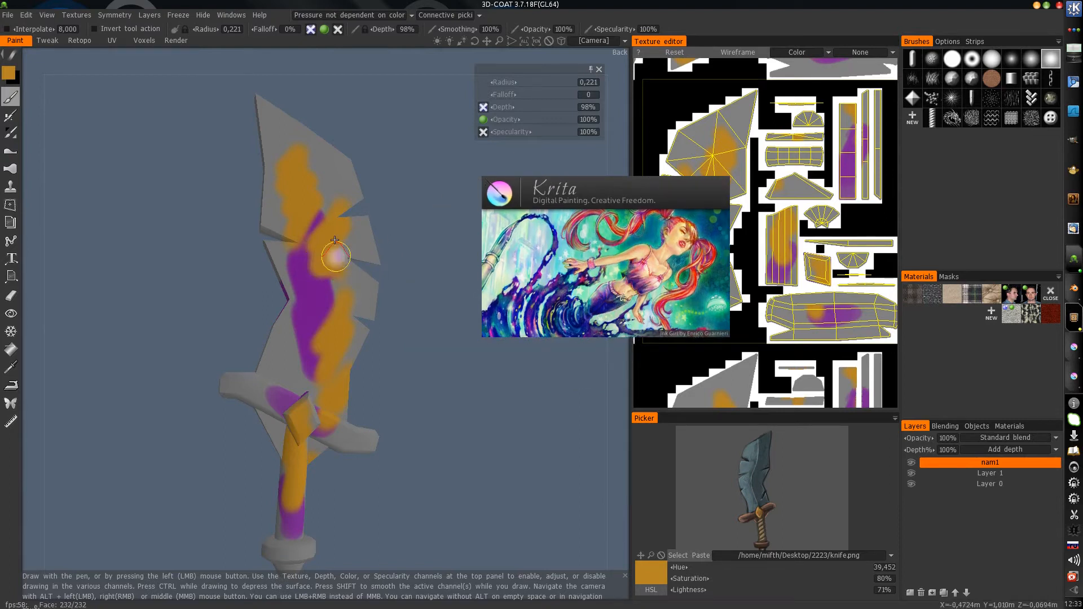
middle_click_drag(336, 306, 342, 286, "alt")
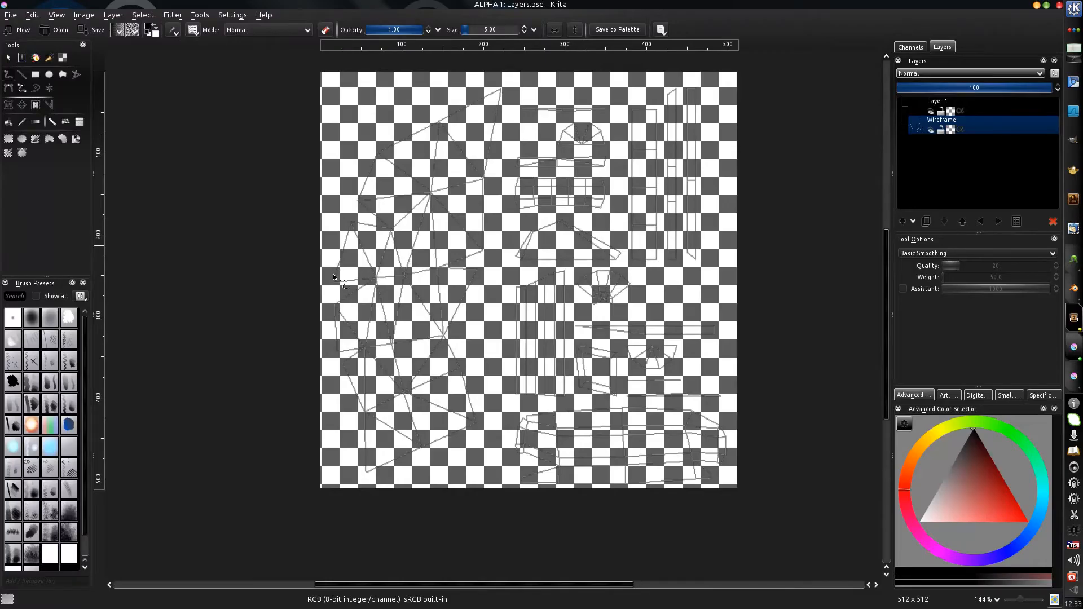
- Bring forward the Krita window holding the full nam1, Layer 1 and Layer 0 texture and close the spare Krita window
key("alt+Tab")
middle_click_drag(345, 292, 364, 278, "alt")
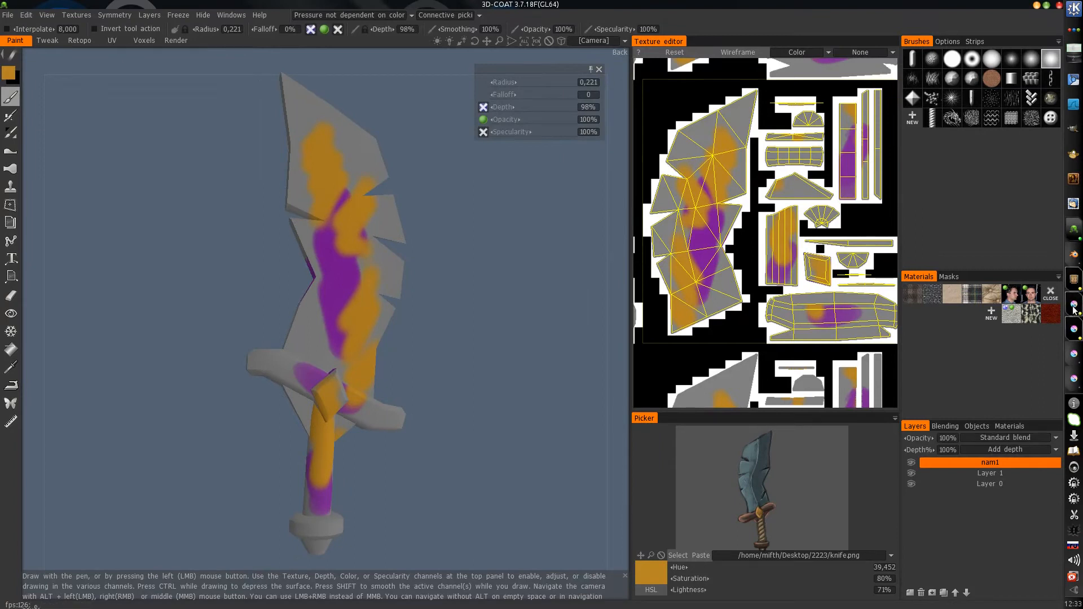
left_click(1075, 305)
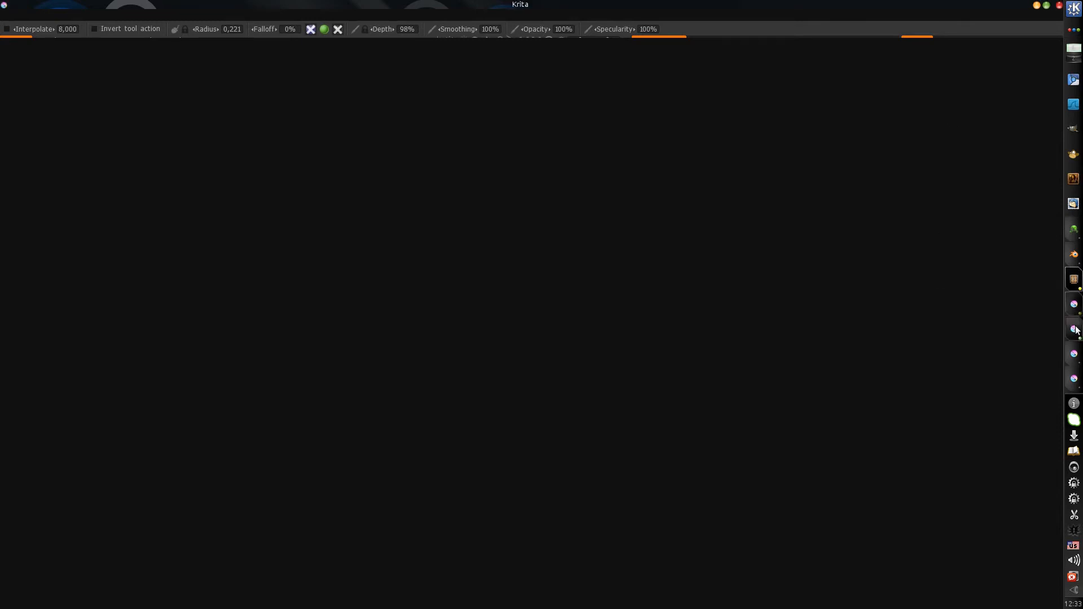
left_click(1076, 330)
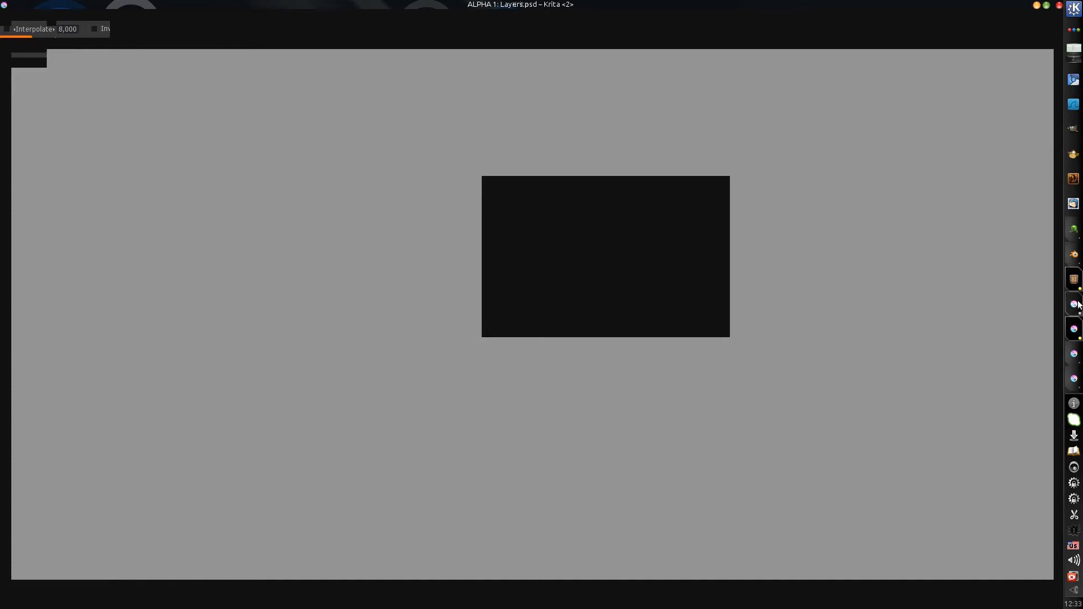
mouse_move(1077, 307)
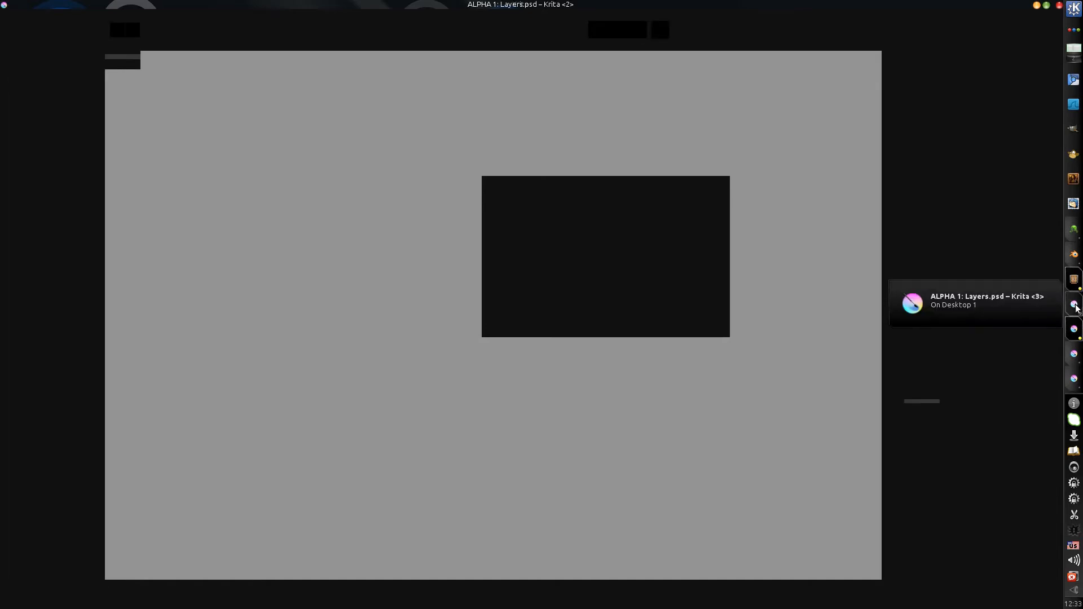
left_click(989, 300)
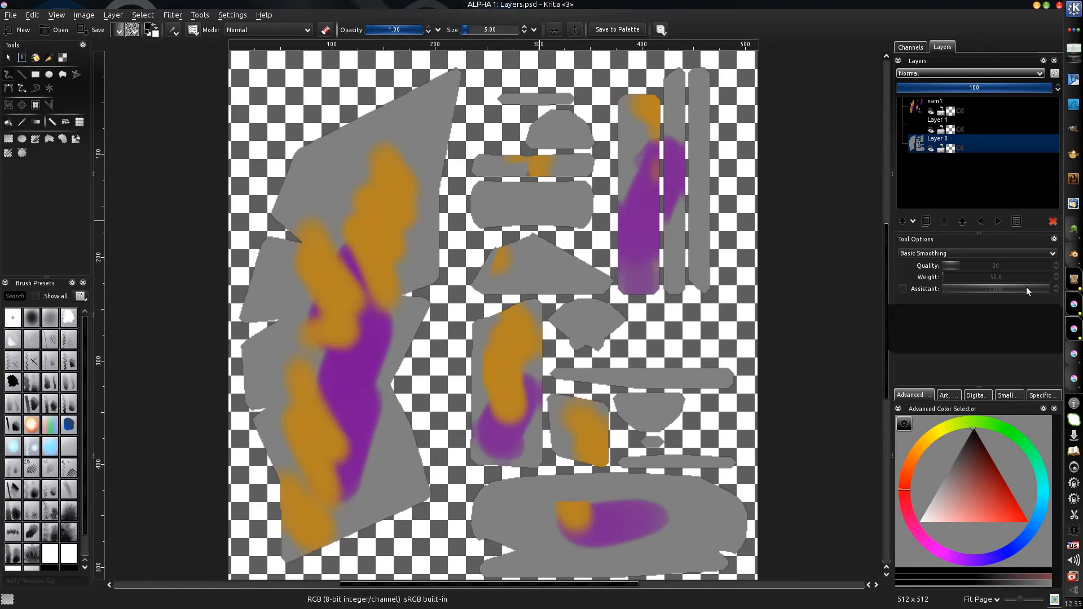
right_click(1074, 330)
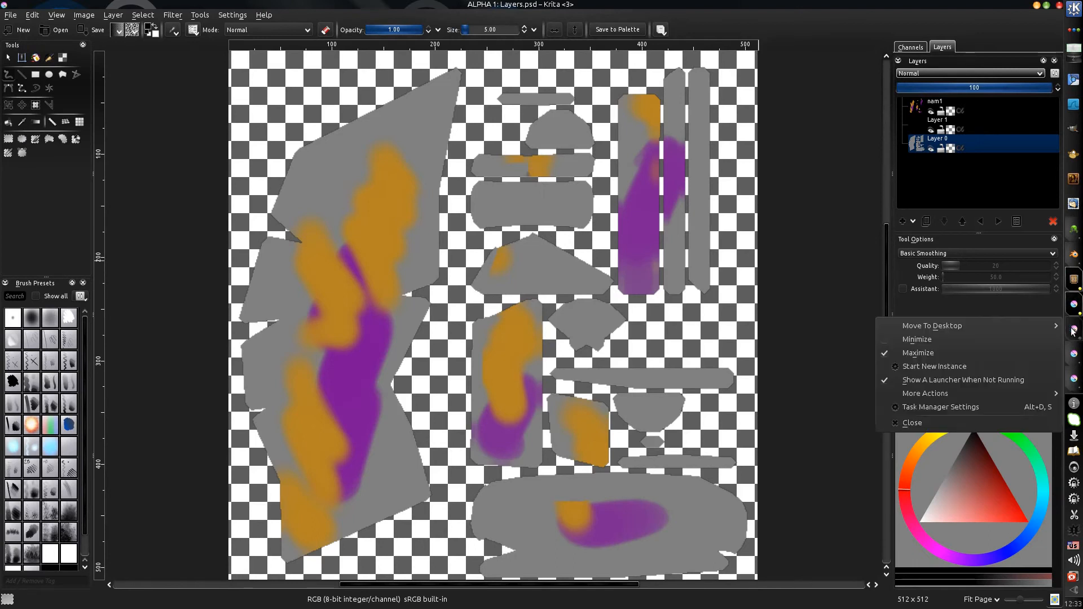
left_click(946, 423)
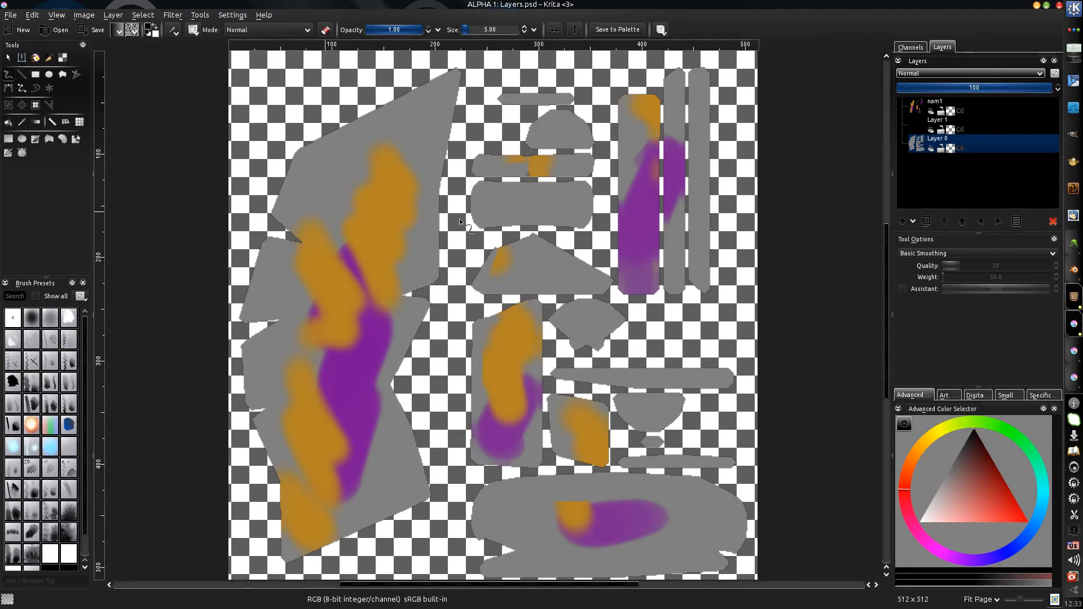
- Delete the painted nam1 layer from Layers.psd in Krita
mouse_move(427, 260)
middle_mouse_down()
mouse_move(408, 275)
mouse_move(418, 273)
middle_mouse_up()
mouse_move(420, 236)
middle_mouse_down("ctrl")
mouse_move(392, 281)
mouse_move(434, 244)
middle_mouse_up("ctrl")
key("alt+Tab")
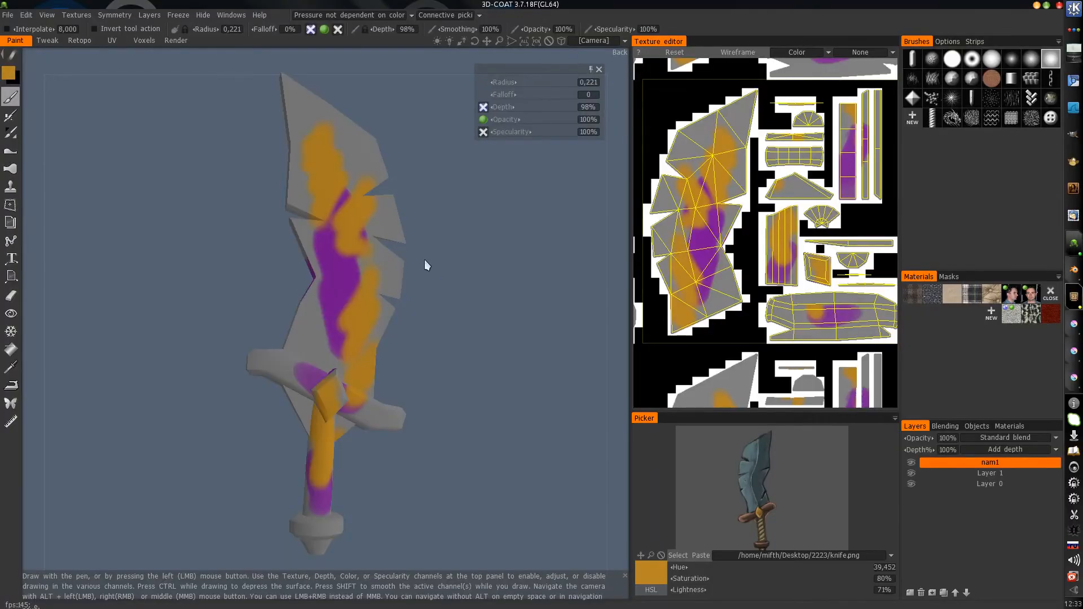
left_click_drag(384, 273, 404, 257, "alt")
key("alt+Tab")
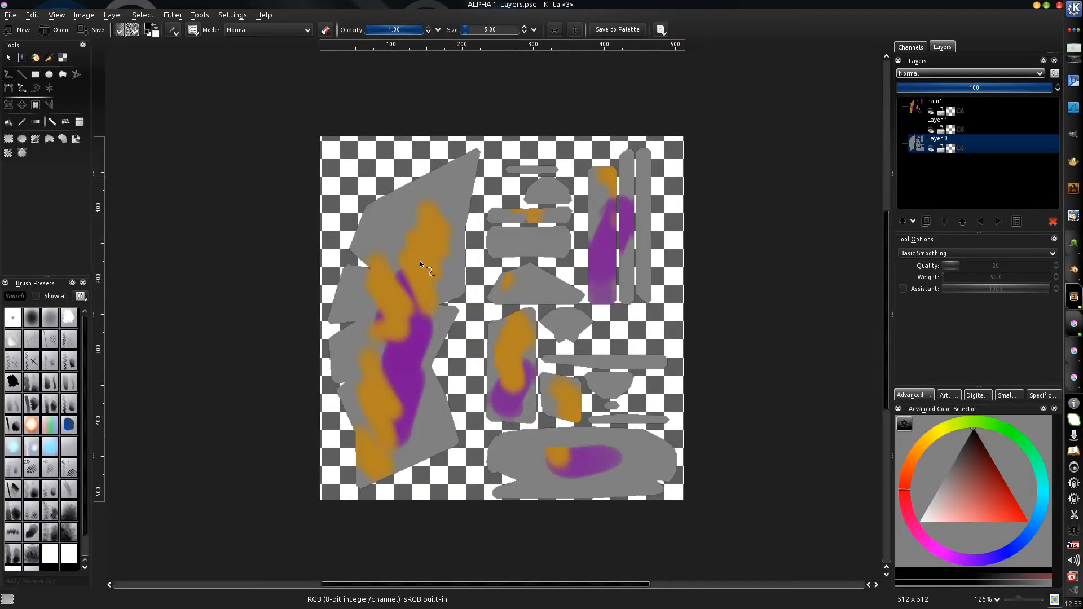
mouse_move(420, 260)
middle_mouse_down()
mouse_move(424, 220)
mouse_move(432, 260)
mouse_move(448, 233)
mouse_move(441, 269)
mouse_move(488, 237)
mouse_move(466, 257)
mouse_move(484, 222)
mouse_move(454, 254)
middle_mouse_up()
left_click(996, 110)
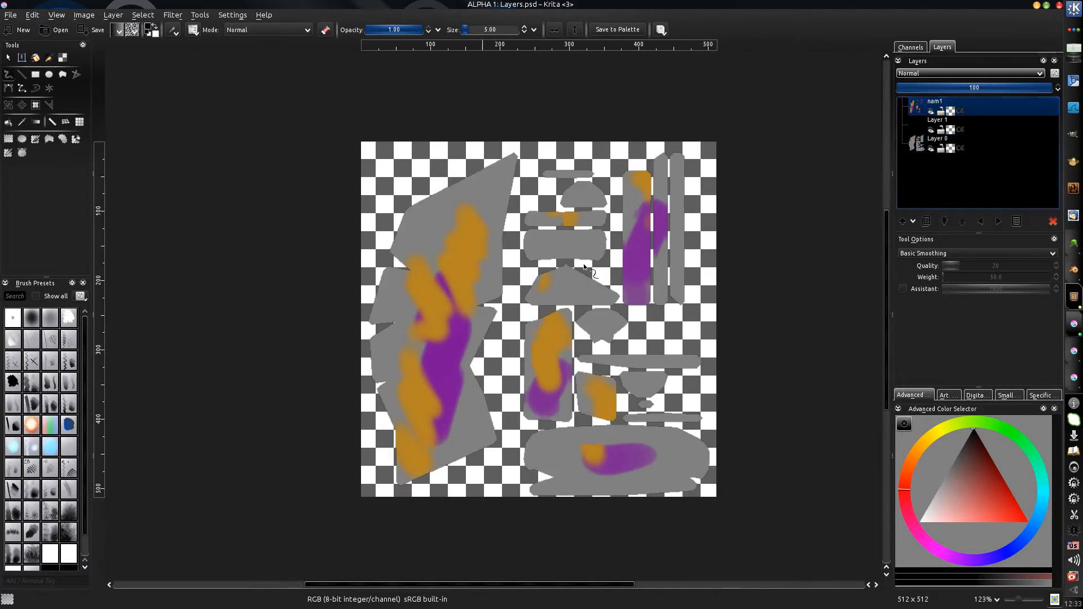
key("Delete")
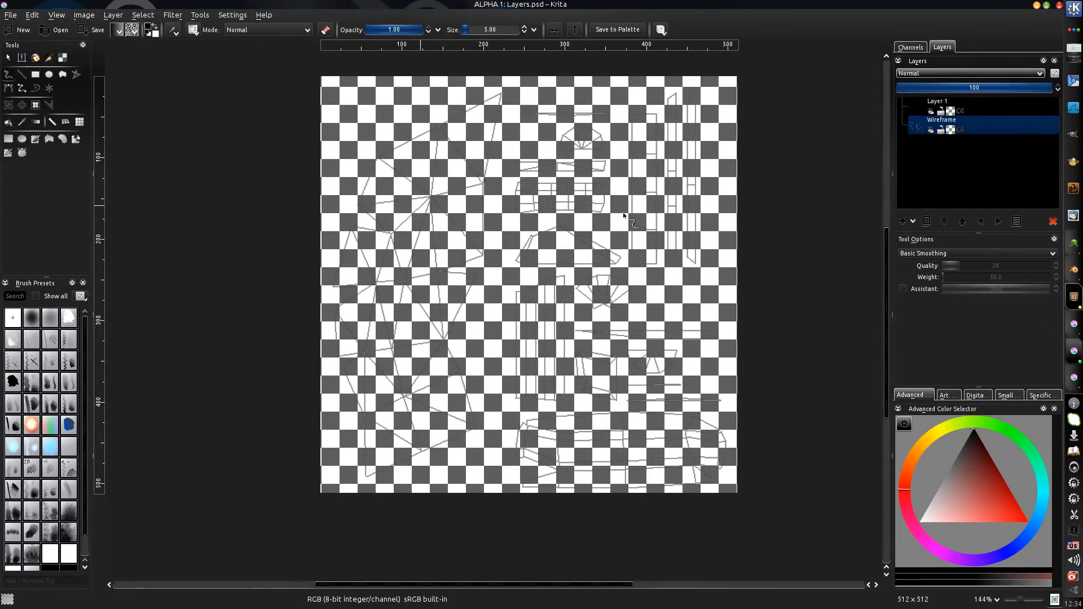
- Copy the entire Wireframe layer, paste it above Layer 1 in the texture document and rename the pasted layer uv
middle_click_drag(578, 117, 584, 136)
key("ctrl+a")
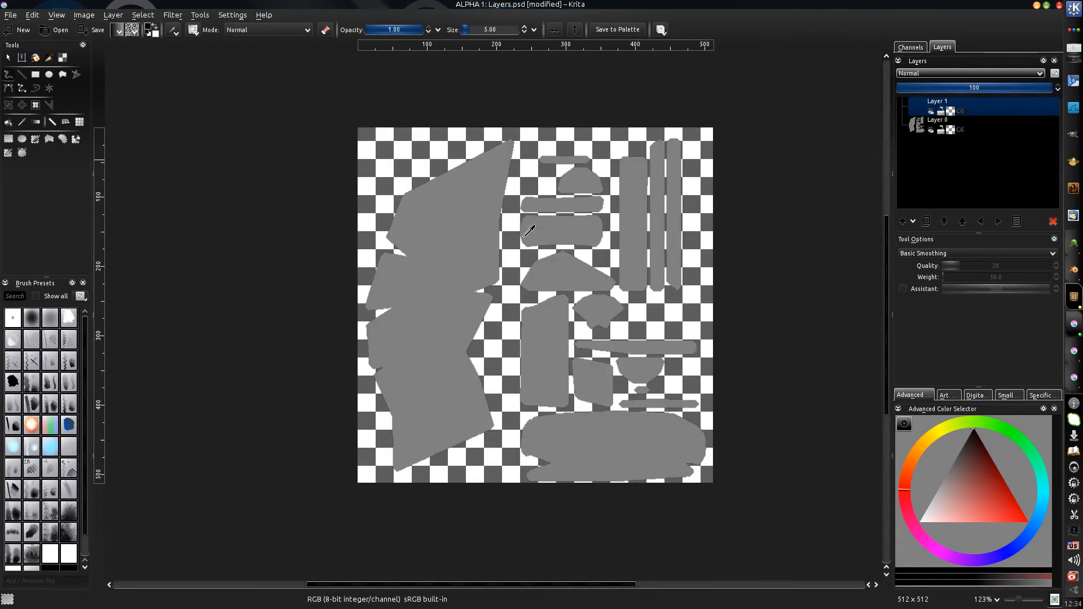
key("ctrl+v")
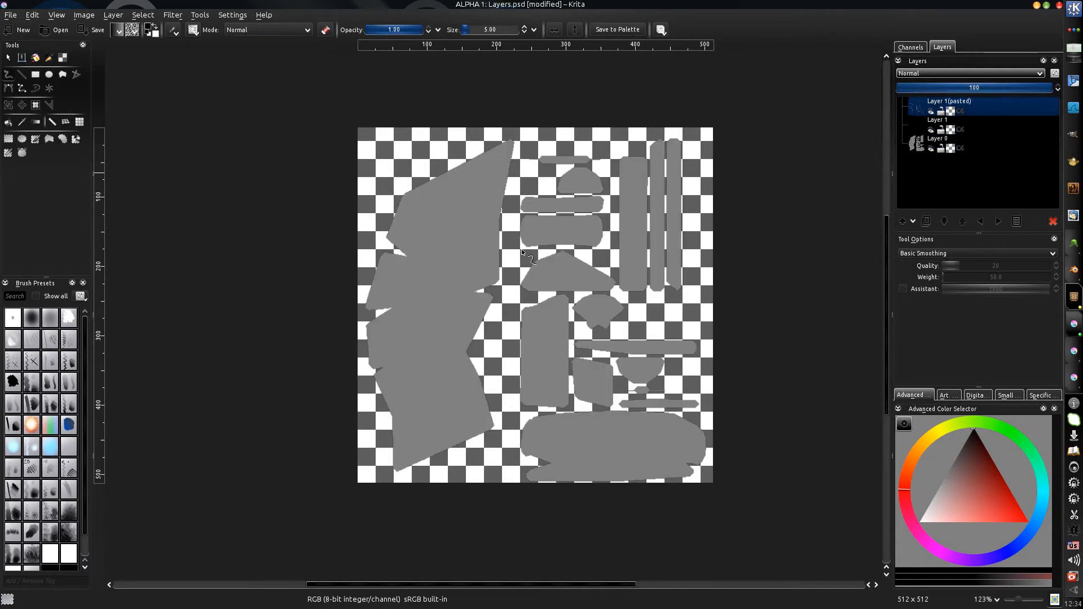
double_click(950, 103)
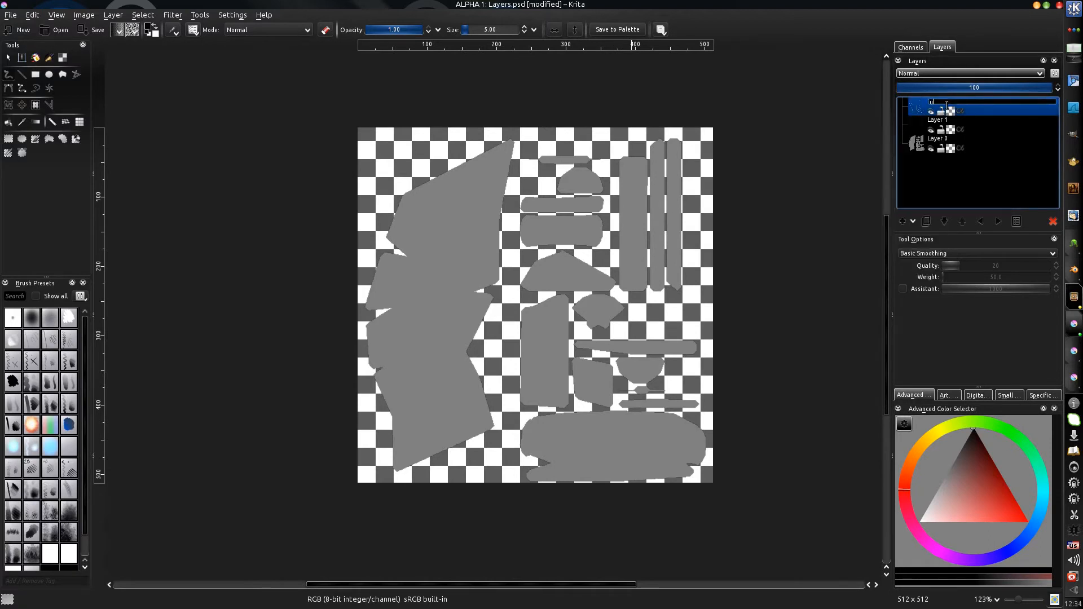
key("Return")
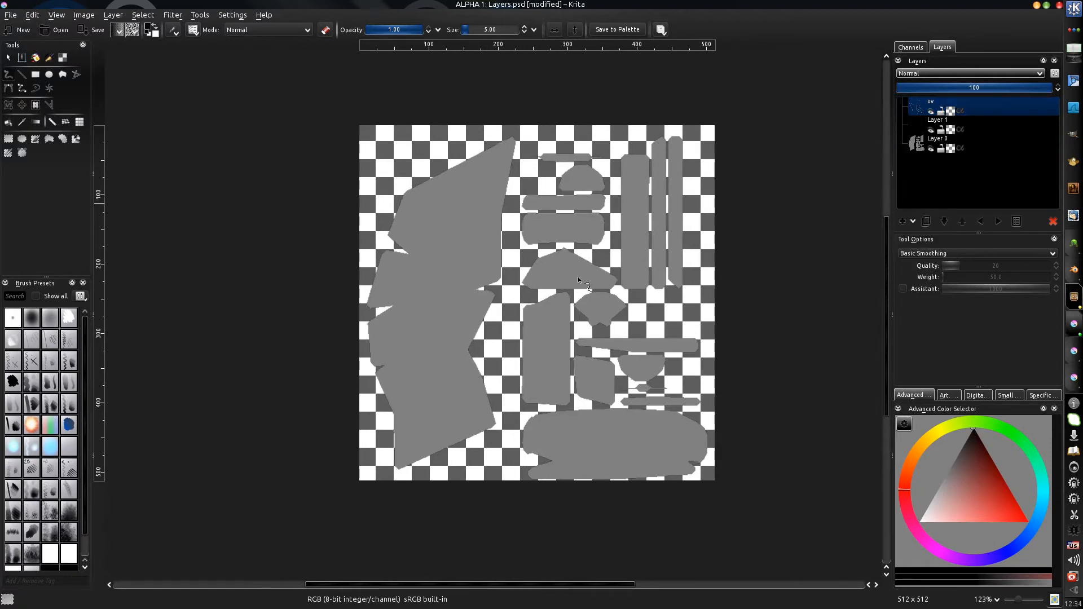
- Darken the uv layer with HSV/HSL Adjustment at lightness -91, save Layers.psd and switch to 3D-Coat
key("ctrl+u")
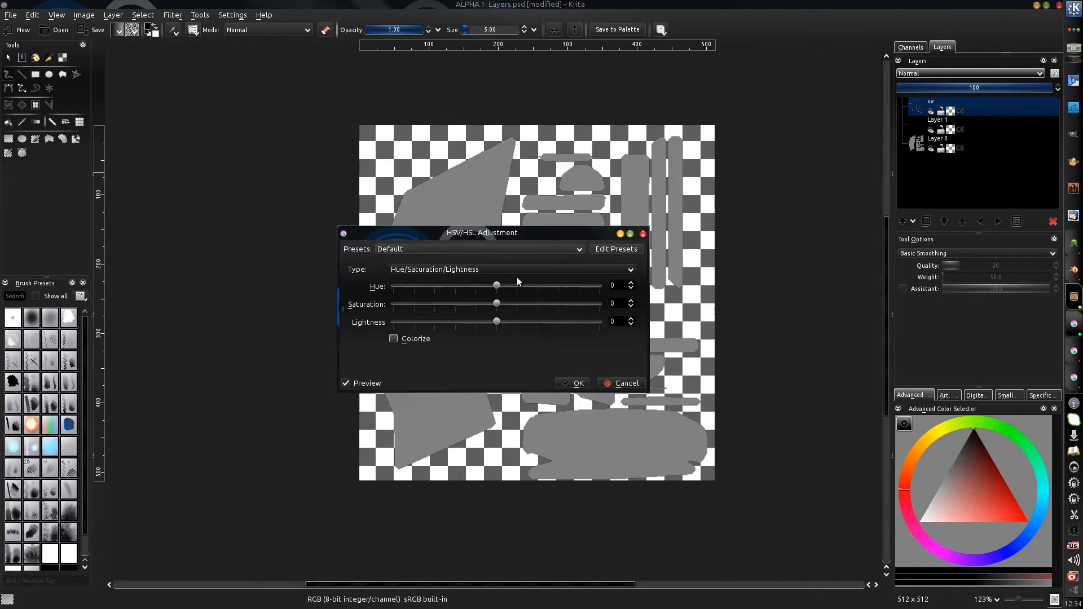
left_click_drag(448, 322, 777, 289, "alt")
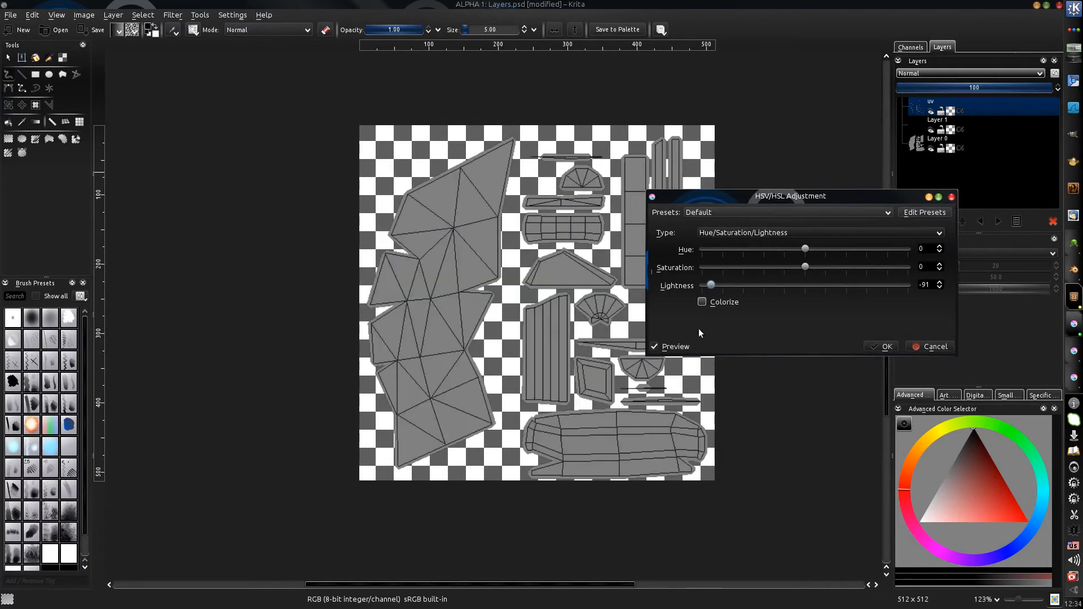
key("Return")
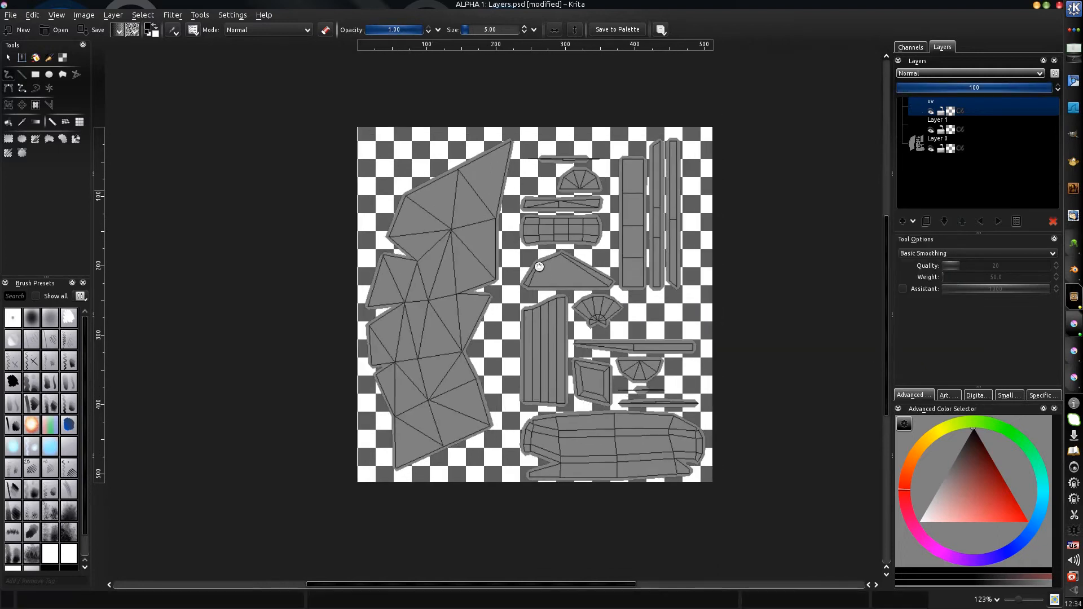
key("alt+Tab")
key("alt+Tab")
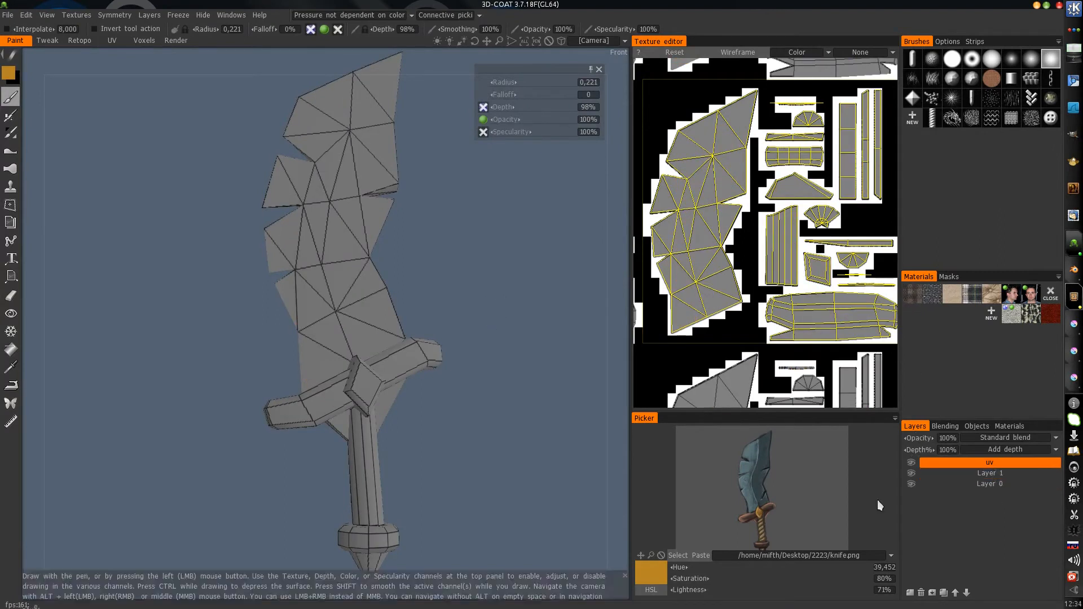
- Close the Krita window with the separate wireframe document, discarding its changes
key("alt+Tab")
key("alt+Tab")
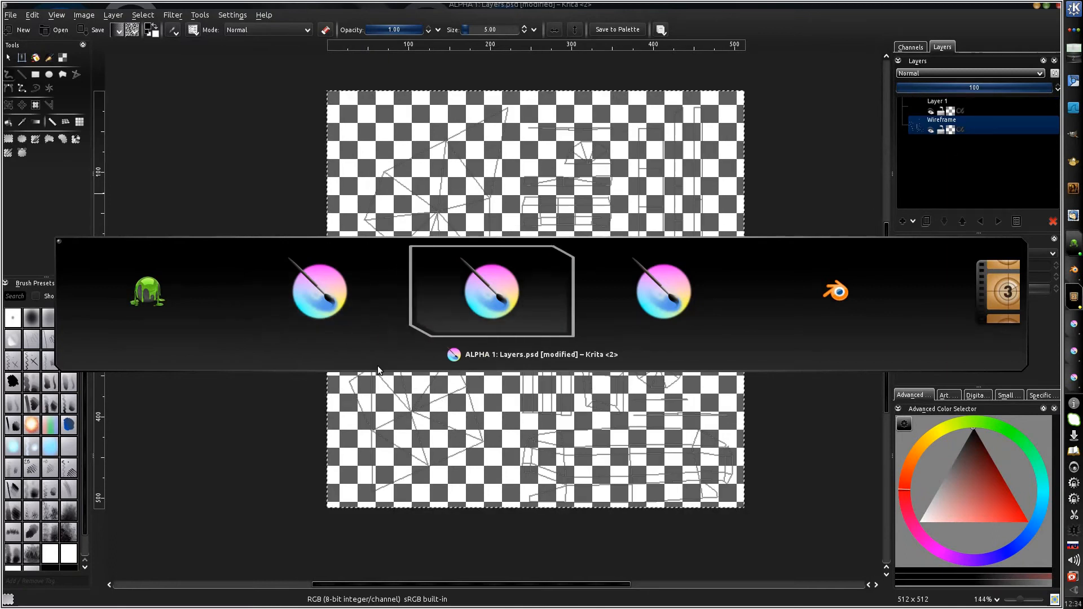
left_click(1060, 5)
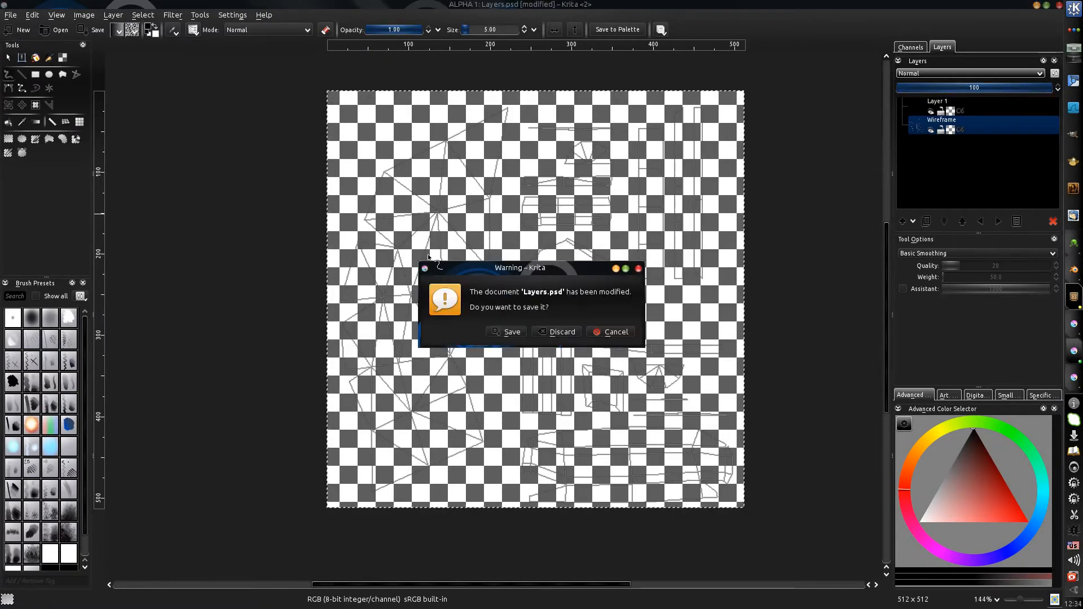
left_click(559, 331)
left_click_drag(535, 308, 473, 361)
mouse_move(403, 310)
left_mouse_down()
mouse_move(479, 295)
mouse_move(384, 318)
mouse_move(406, 316)
mouse_move(392, 312)
left_mouse_up()
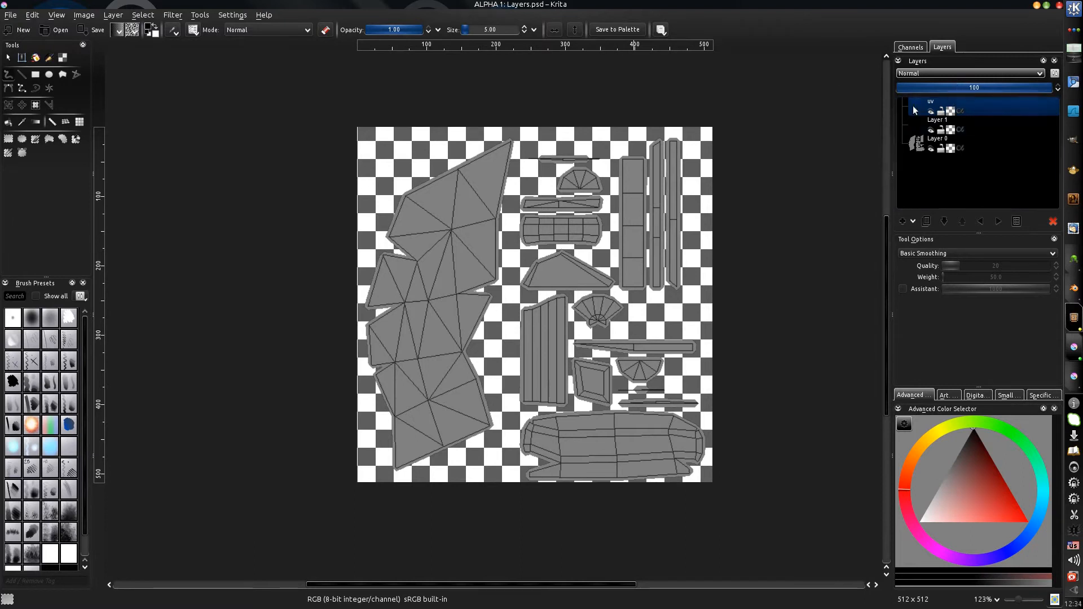
- Set the uv layer's opacity to 20 in Krita and save Layers.psd
mouse_move(941, 91)
left_mouse_down()
mouse_move(912, 88)
mouse_move(925, 88)
left_mouse_up()
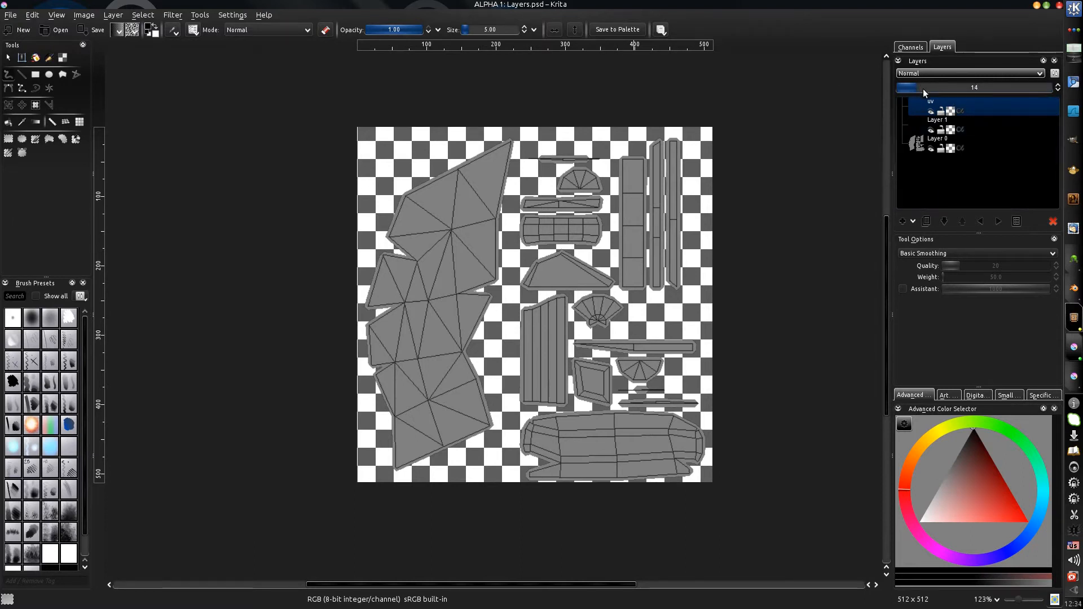
middle_click_drag(548, 243, 559, 220)
key("ctrl+s")
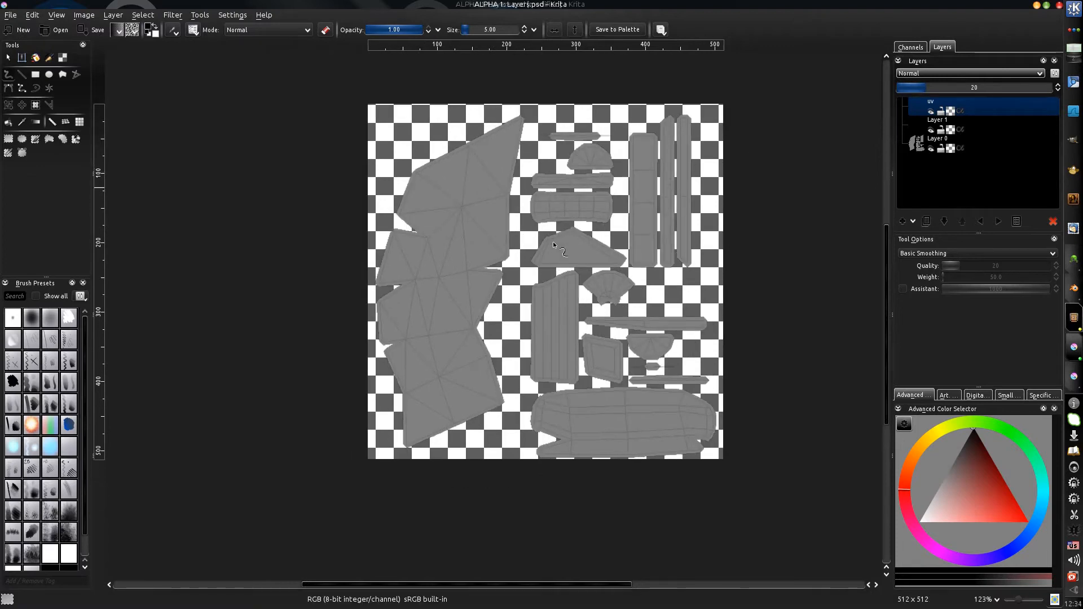
- Switch to 3D-Coat and lower the uv layer's opacity to 16%
key("alt+Tab")
middle_click_drag(492, 274, 501, 272)
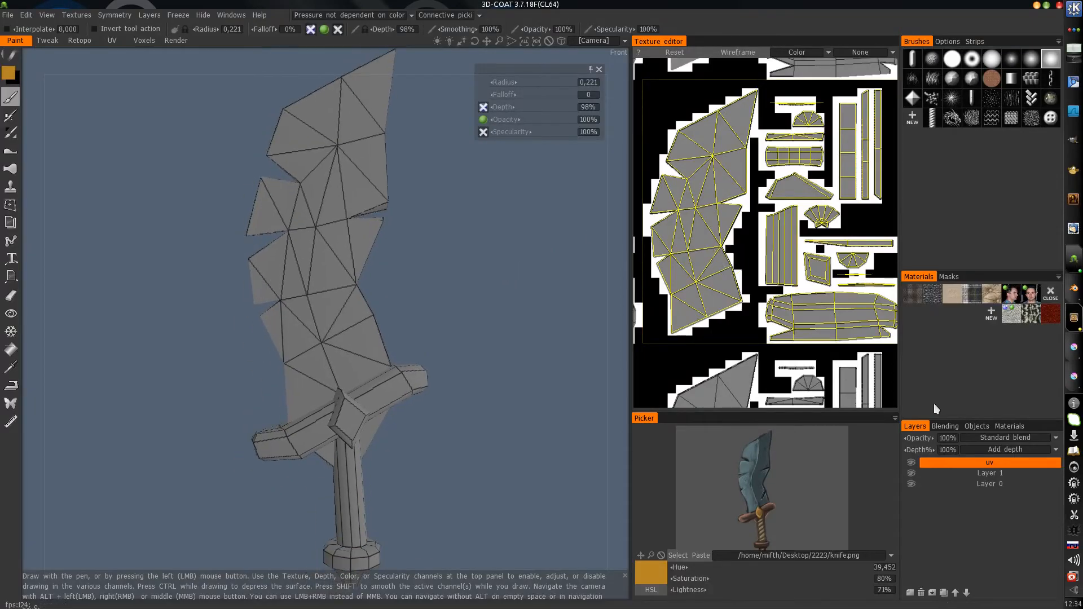
left_click_drag(896, 437, 840, 454)
left_click_drag(918, 439, 898, 440)
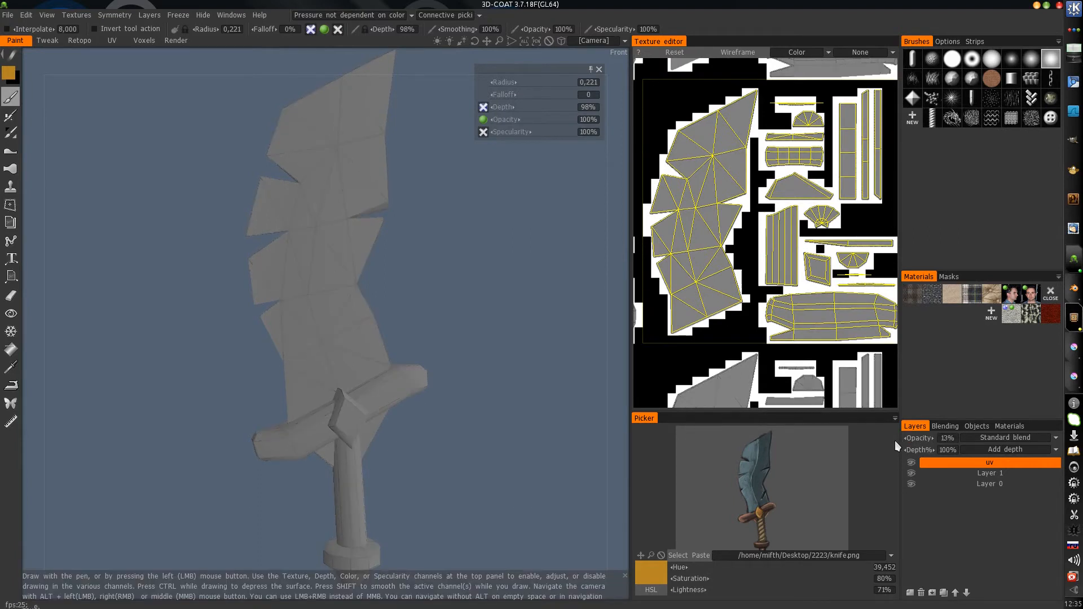
left_click_drag(568, 382, 437, 314)
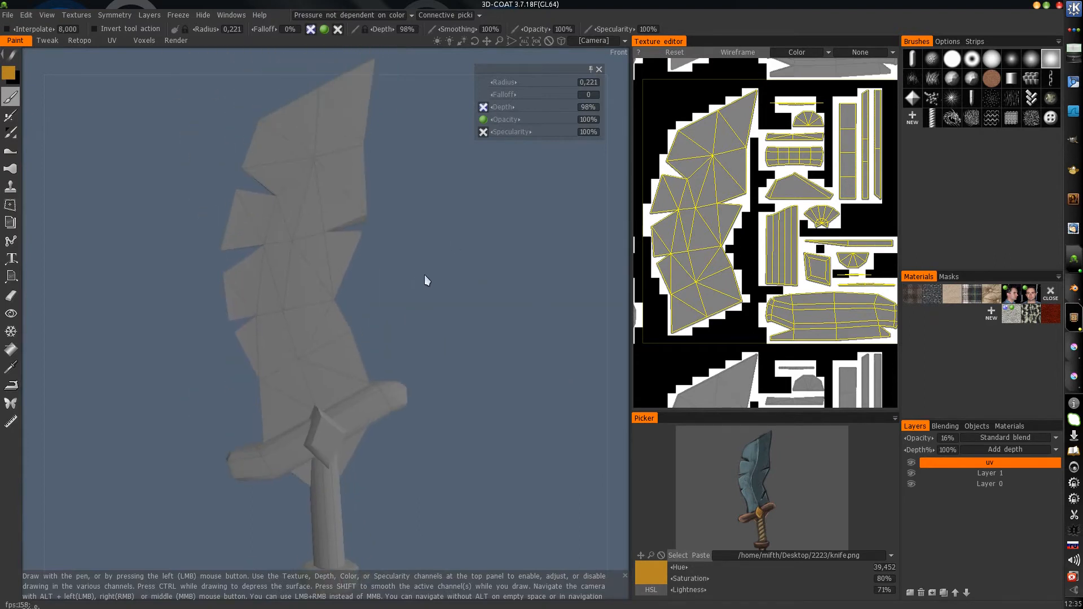
- Save the 3D-Coat scene as test.3b in the Desktop's 2223 folder, replacing the existing file
key("ctrl+s")
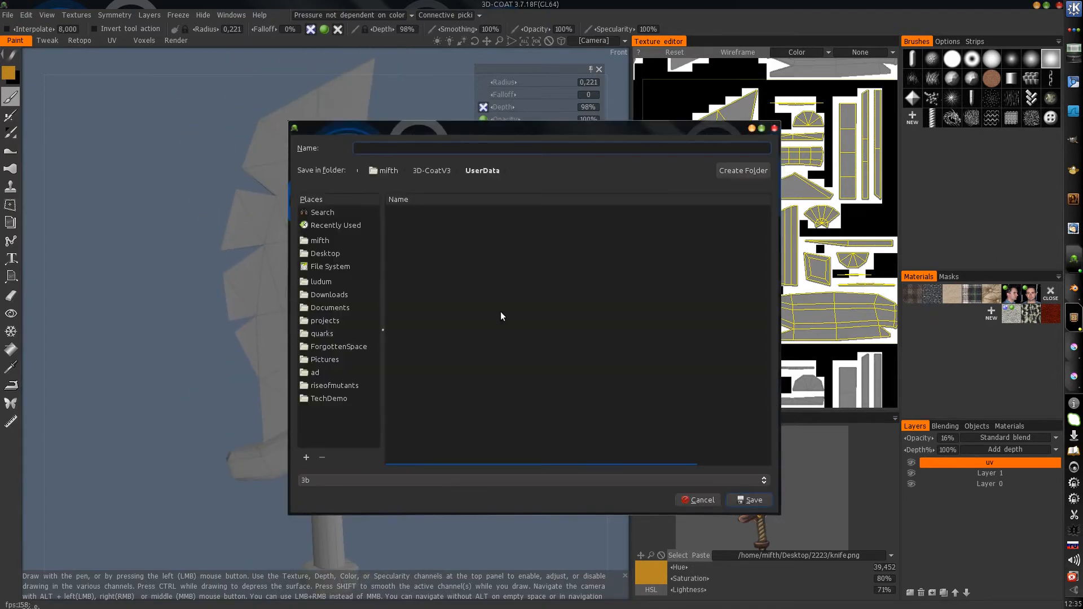
left_click(321, 252)
double_click(404, 215)
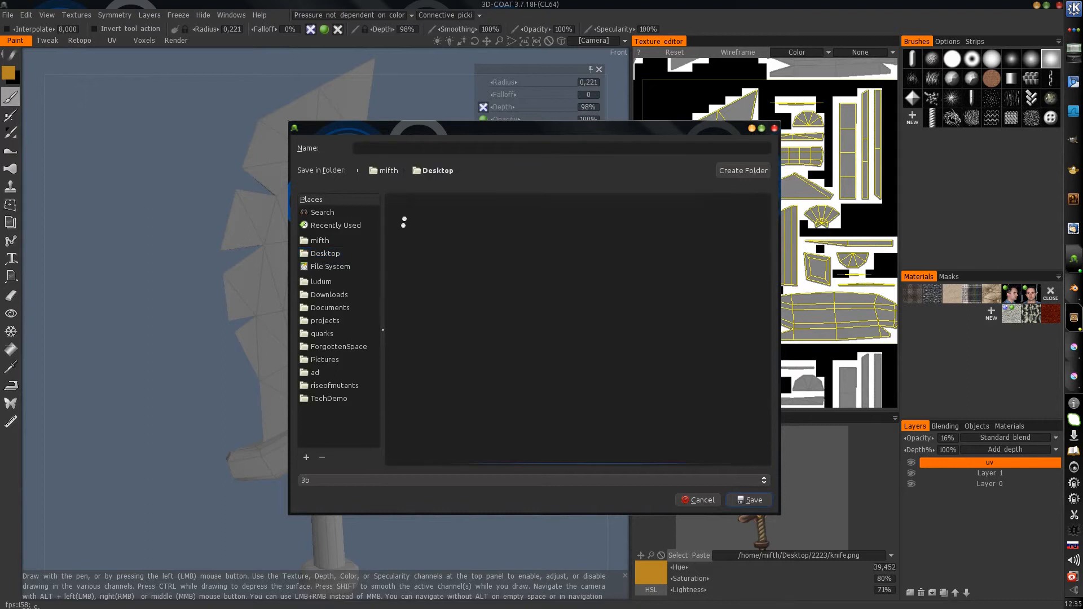
left_click(417, 265)
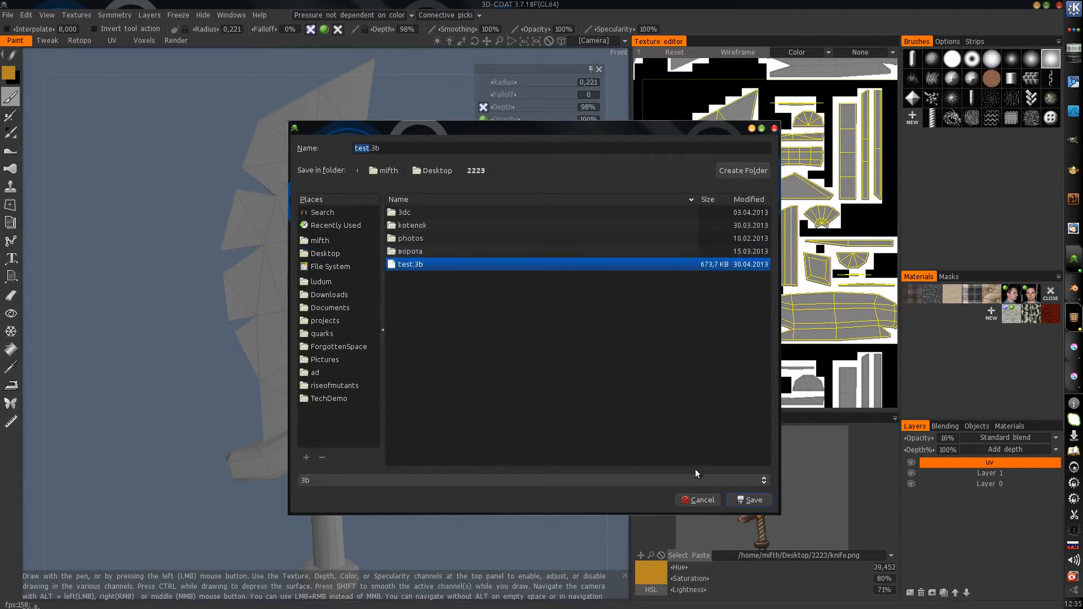
left_click(750, 500)
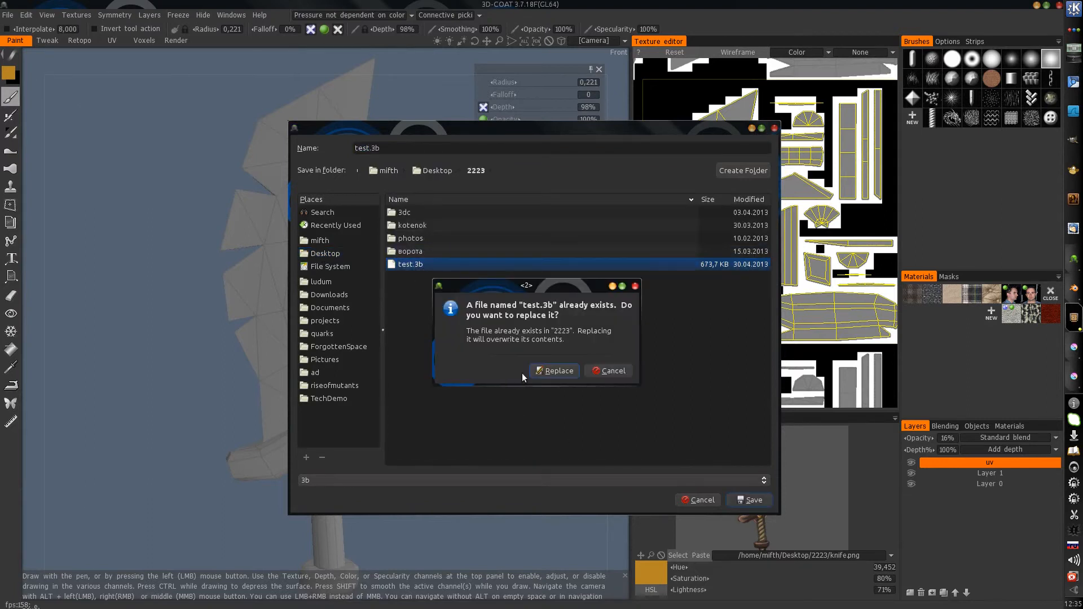
left_click(564, 371)
- Pick a dark blue-grey paint colour (hue 189, saturation 20%, lightness 24%) from the blade in the knife.png reference
mouse_move(390, 356)
left_mouse_down("alt")
mouse_move(408, 326)
mouse_move(364, 353)
mouse_move(397, 324)
left_mouse_up("alt")
scroll(408, 327, "down", 3)
middle_click_drag(397, 324, 382, 339, "alt")
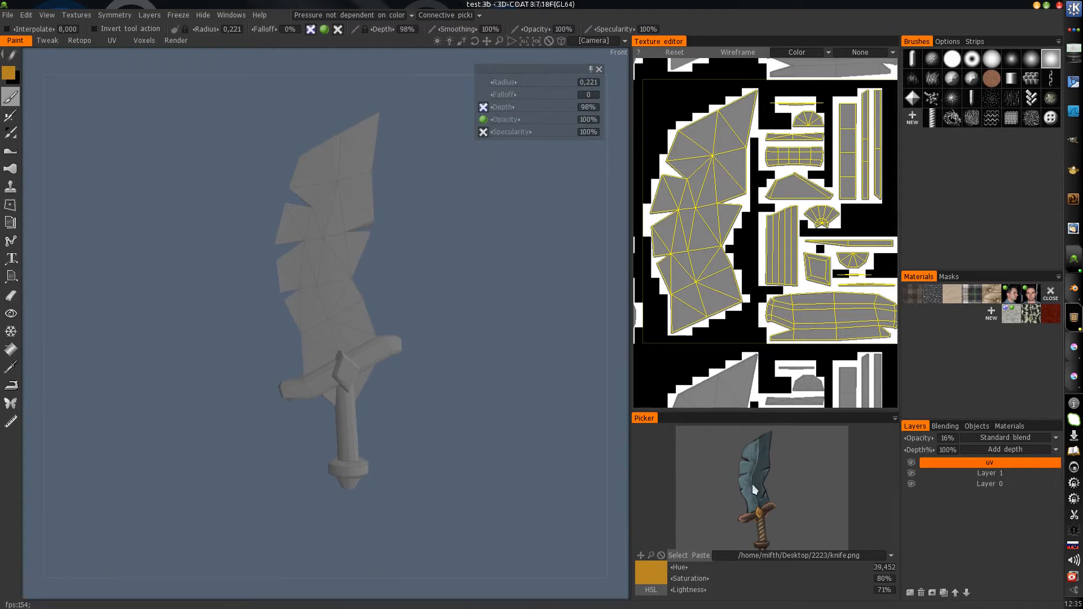
mouse_move(753, 485)
right_mouse_down("alt")
mouse_move(792, 471)
mouse_move(761, 493)
right_mouse_up("alt")
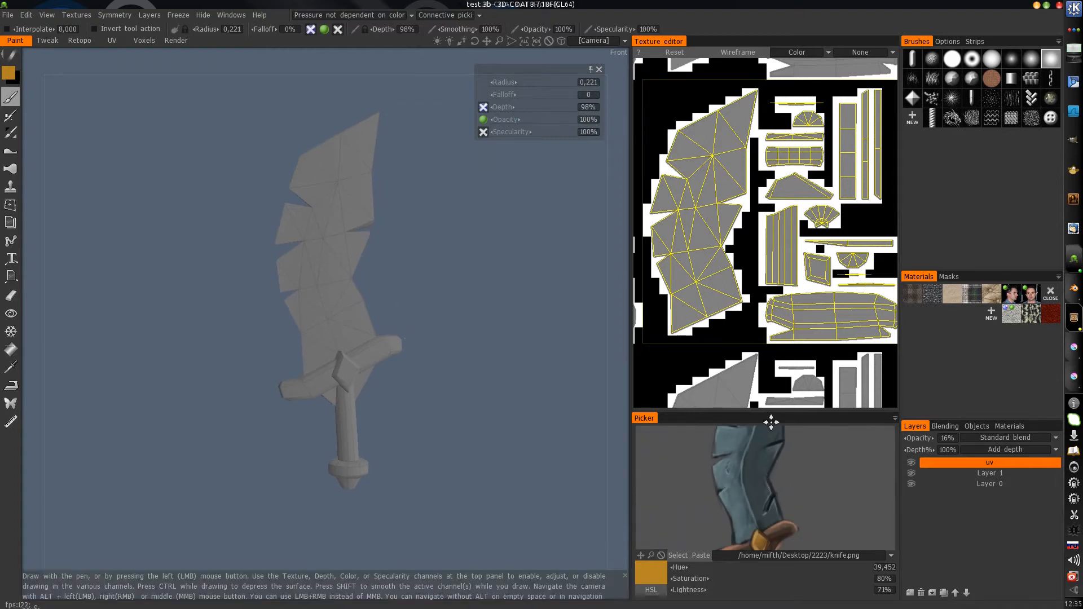
left_click(753, 468)
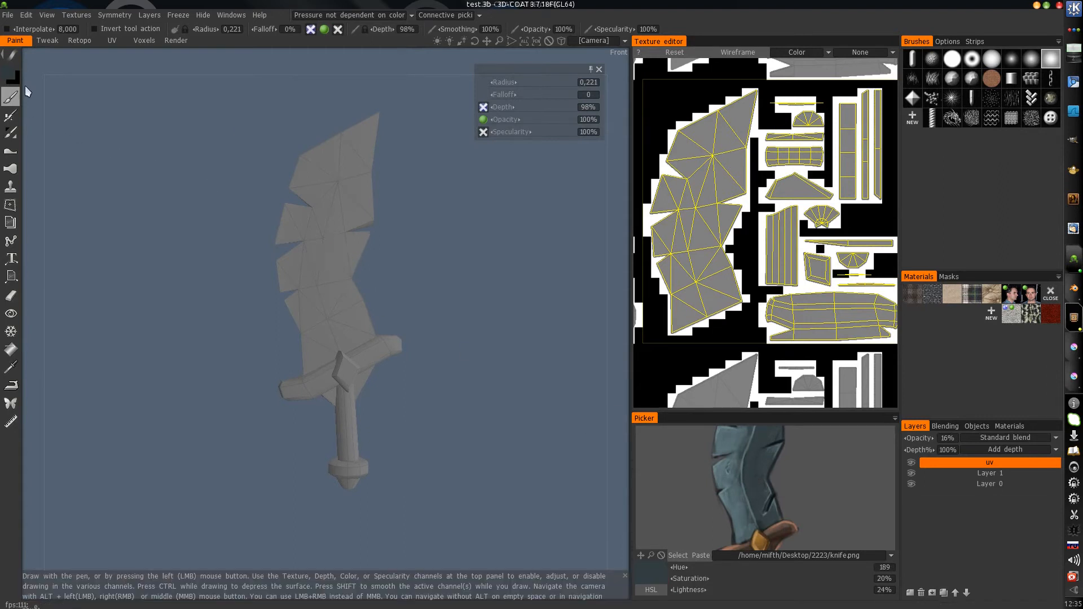
mouse_move(11, 61)
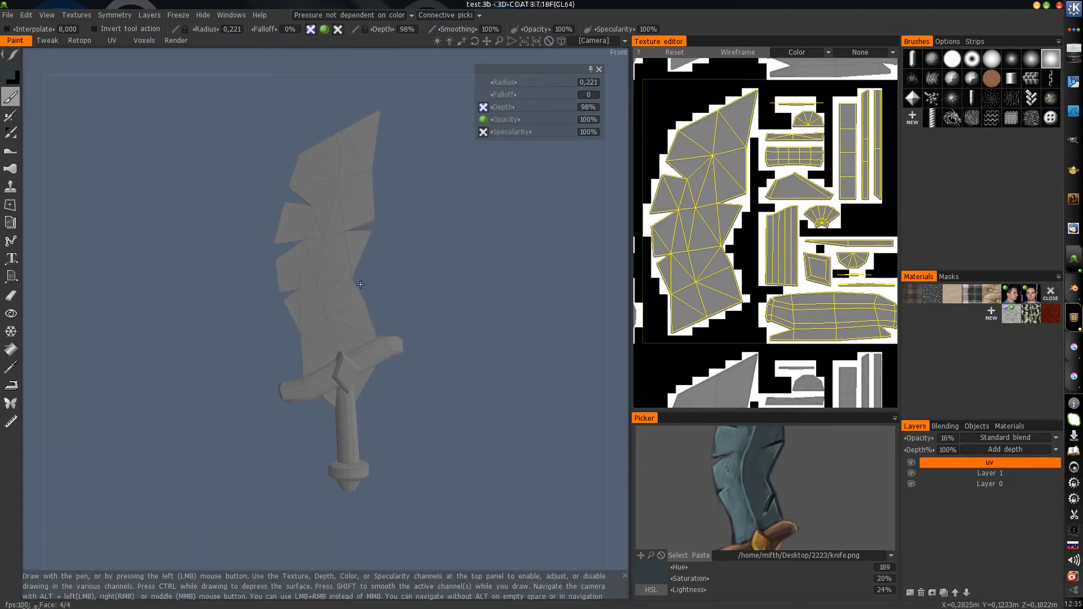
- Reduce the brush radius to 0,144 and pick a dark blue-grey (hue 185, saturation 19%, lightness 24%) from the blade reference
scroll(361, 314, "up", 5)
left_click_drag(303, 294, 390, 125)
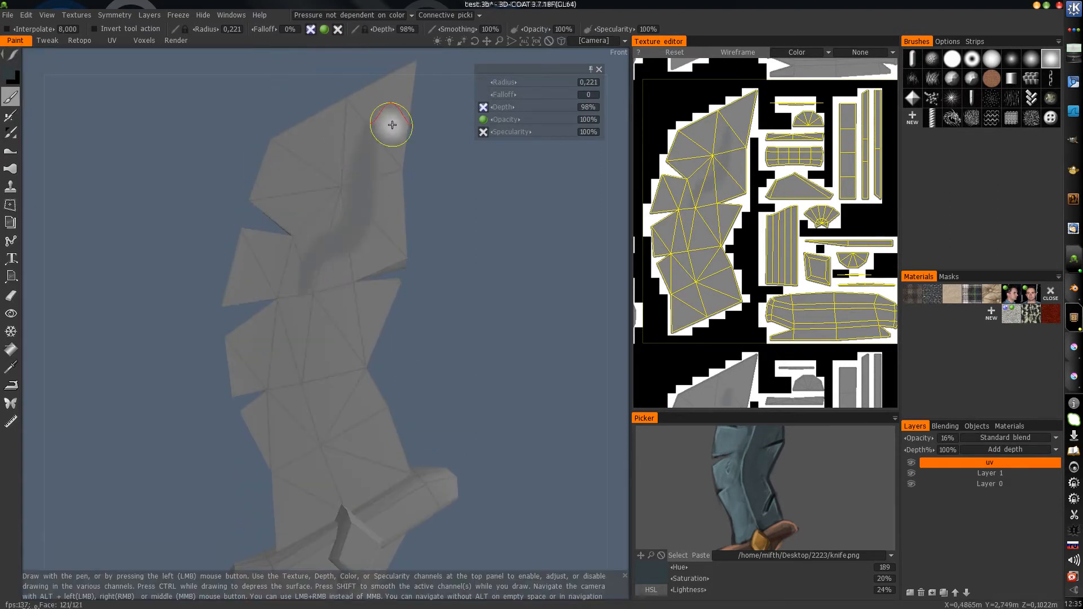
key("ctrl+z")
right_click_drag(323, 273, 315, 274)
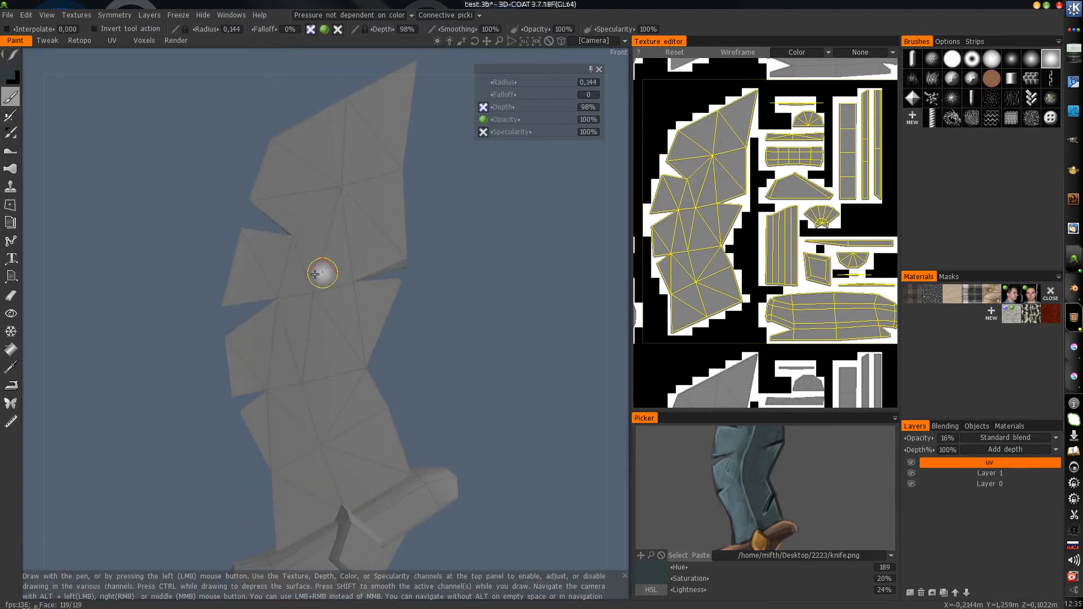
left_click(757, 462)
- Undo the test stroke on the uv layer and make Layer 1 the active paint layer
left_click_drag(296, 348, 357, 191)
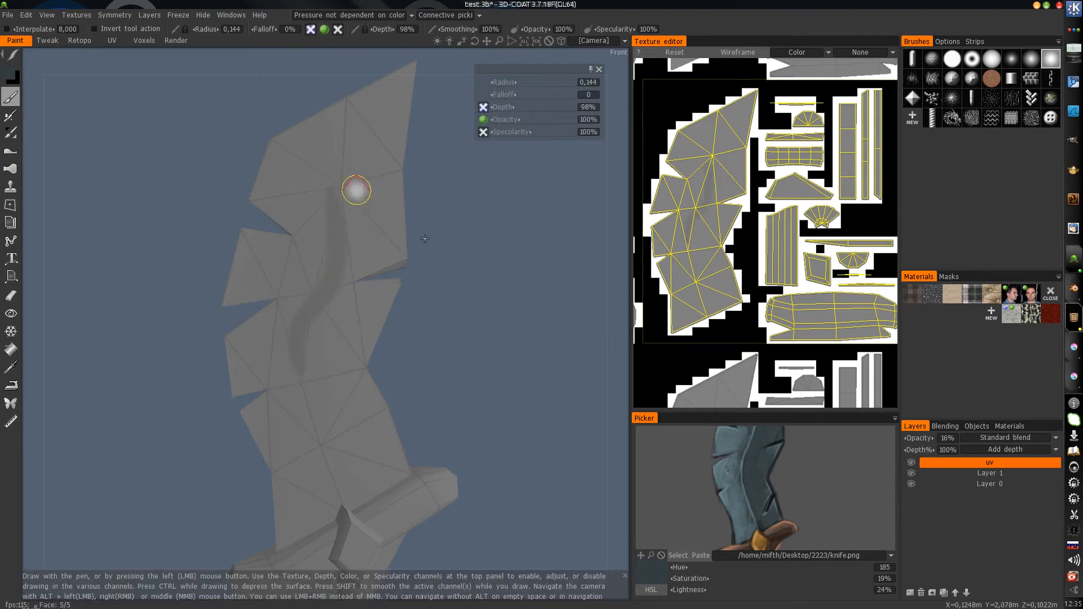
key("ctrl+z")
left_click(951, 478)
left_click(991, 474)
- Paint two wavy test strokes on the upper blade and two softer ones lower down with a different stroke mode
mouse_move(271, 384)
left_mouse_down()
mouse_move(299, 339)
mouse_move(350, 175)
left_mouse_up()
mouse_move(260, 270)
left_mouse_down()
mouse_move(299, 230)
mouse_move(305, 154)
left_mouse_up()
mouse_move(13, 56)
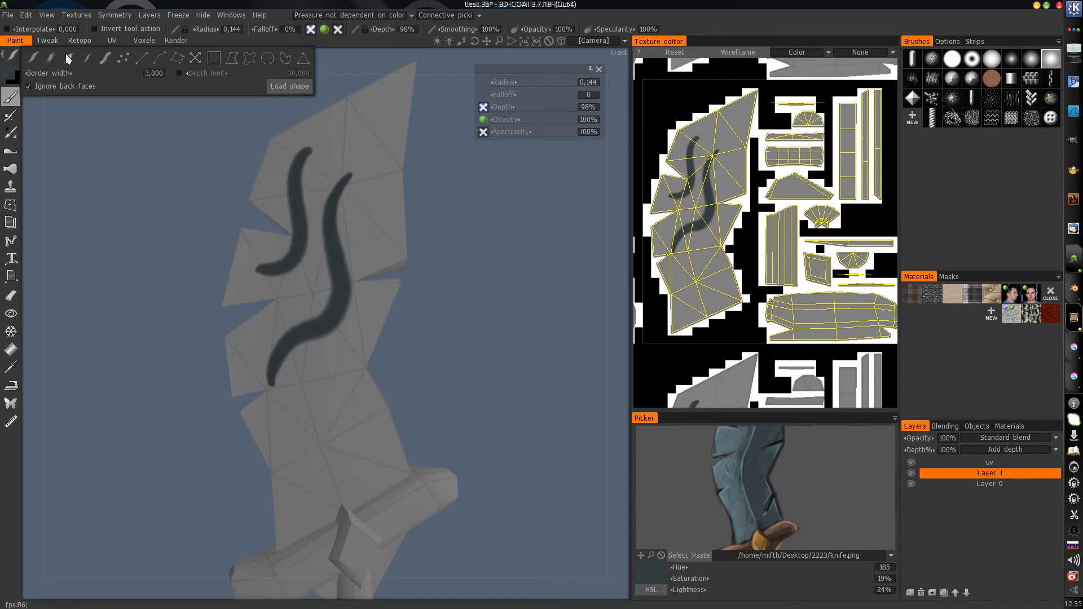
mouse_move(299, 460)
left_mouse_down()
mouse_move(338, 416)
mouse_move(345, 374)
left_mouse_up()
left_click_drag(286, 415, 358, 310)
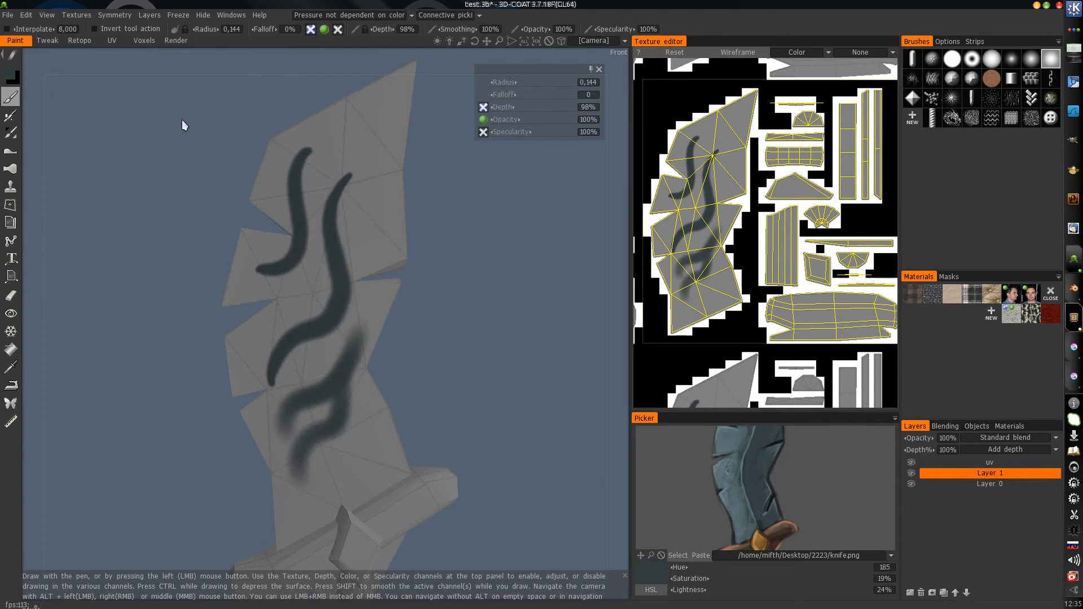
- Try another freehand stroke mode near the blade's tip and undo all the test strokes
mouse_move(14, 56)
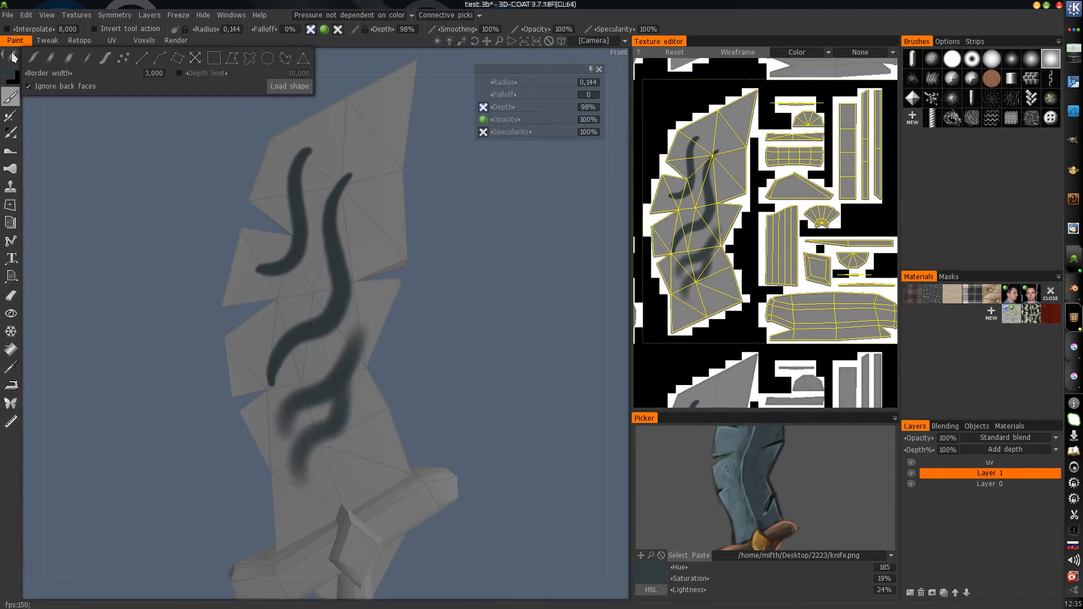
left_click(104, 58)
mouse_move(340, 144)
left_mouse_down()
mouse_move(365, 249)
mouse_move(363, 213)
mouse_move(366, 299)
left_mouse_up()
key("ctrl+z")
key("ctrl+z")
key("ctrl+z")
key("ctrl+z")
key("ctrl+z")
key("ctrl+z")
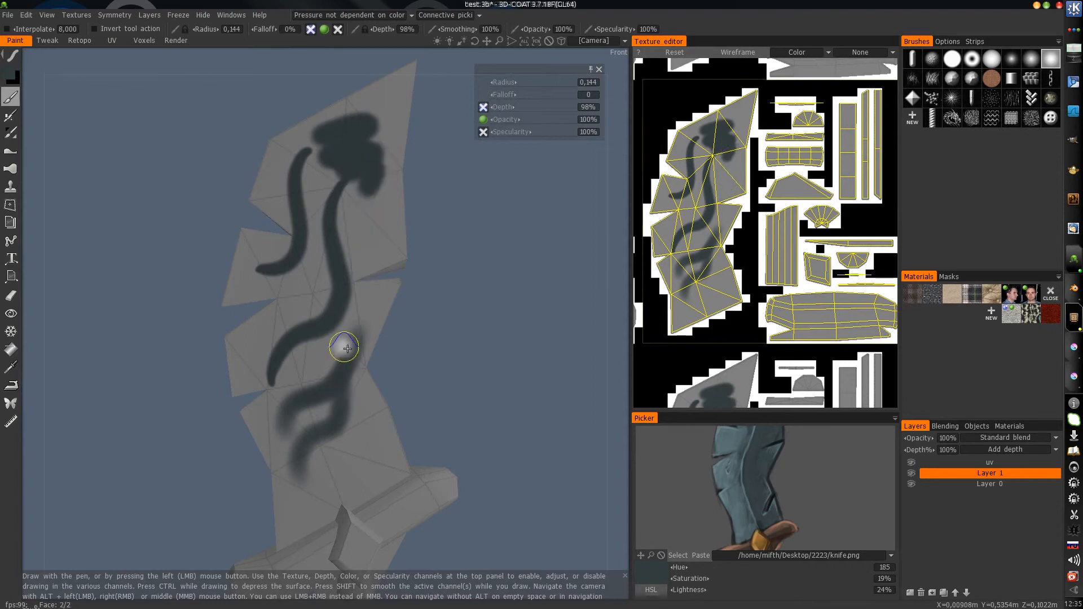
- Try freehand strokes across the upper blade in two stroke modes and undo each of them
mouse_move(276, 274)
left_mouse_down()
mouse_move(279, 285)
mouse_move(395, 121)
left_mouse_up()
key("ctrl+z")
left_click(13, 55)
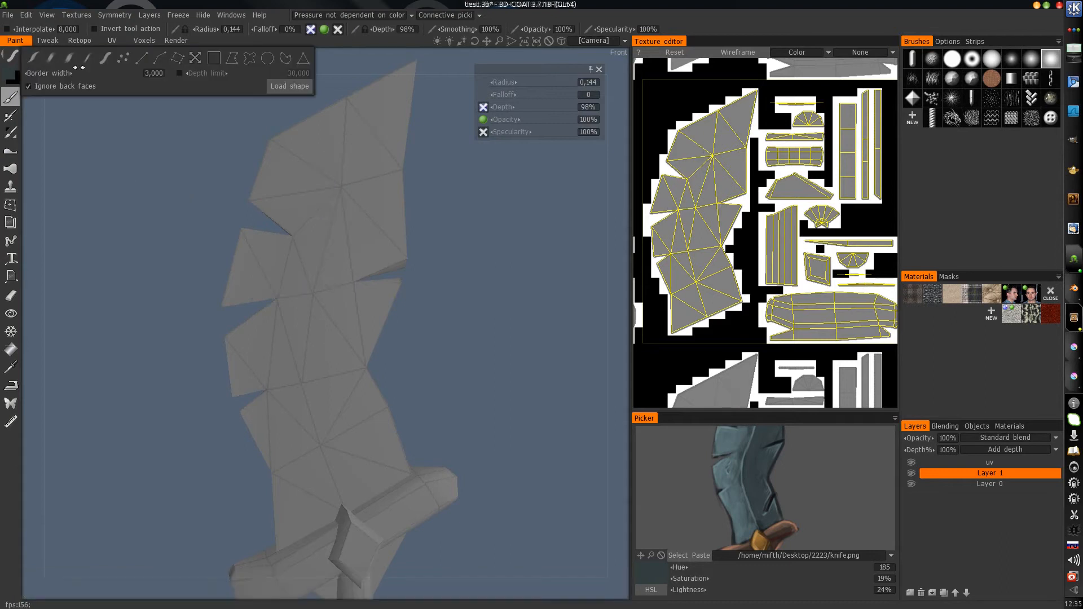
left_click(70, 59)
mouse_move(280, 273)
left_mouse_down()
mouse_move(326, 169)
mouse_move(369, 128)
left_mouse_up()
left_click_drag(273, 235, 387, 164)
key("ctrl+z")
key("ctrl+z")
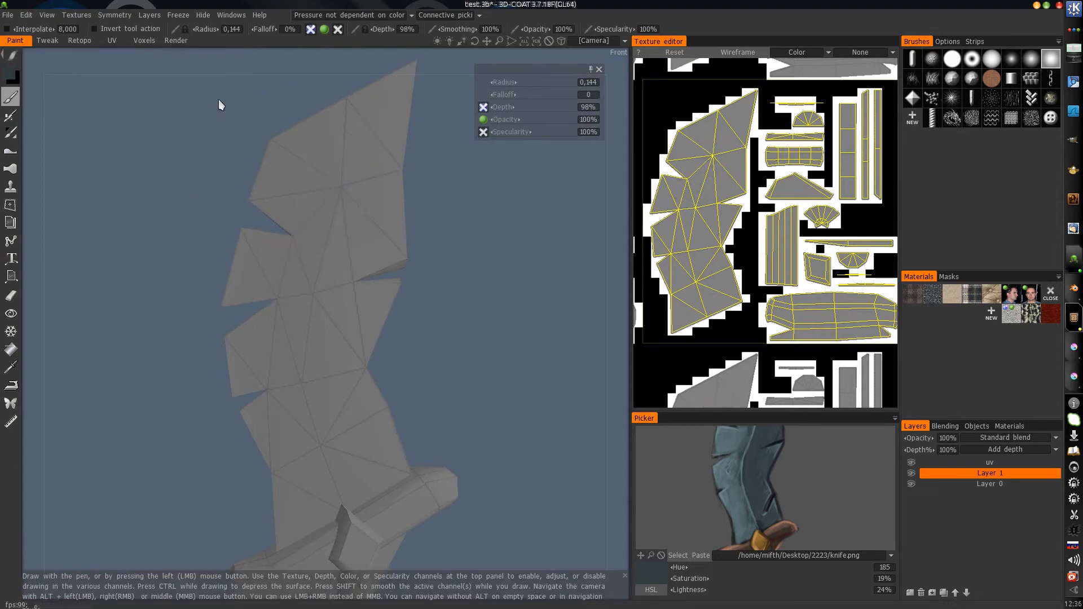
- Try the single-stamp stroke mode with separate dots scattered down the blade, and undo them
left_click(13, 55)
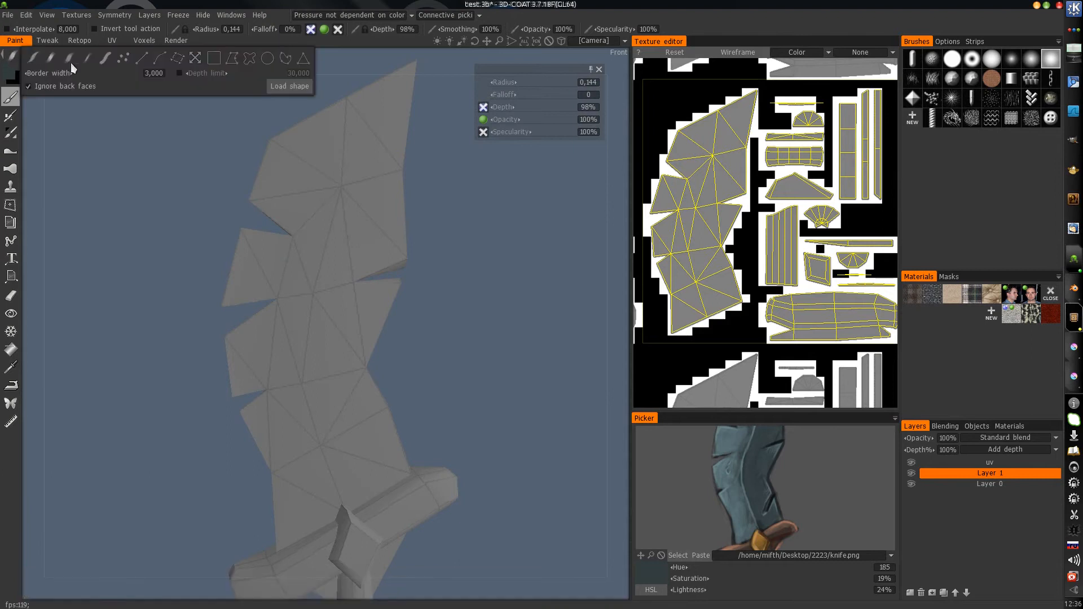
left_click(123, 60)
left_click(319, 153)
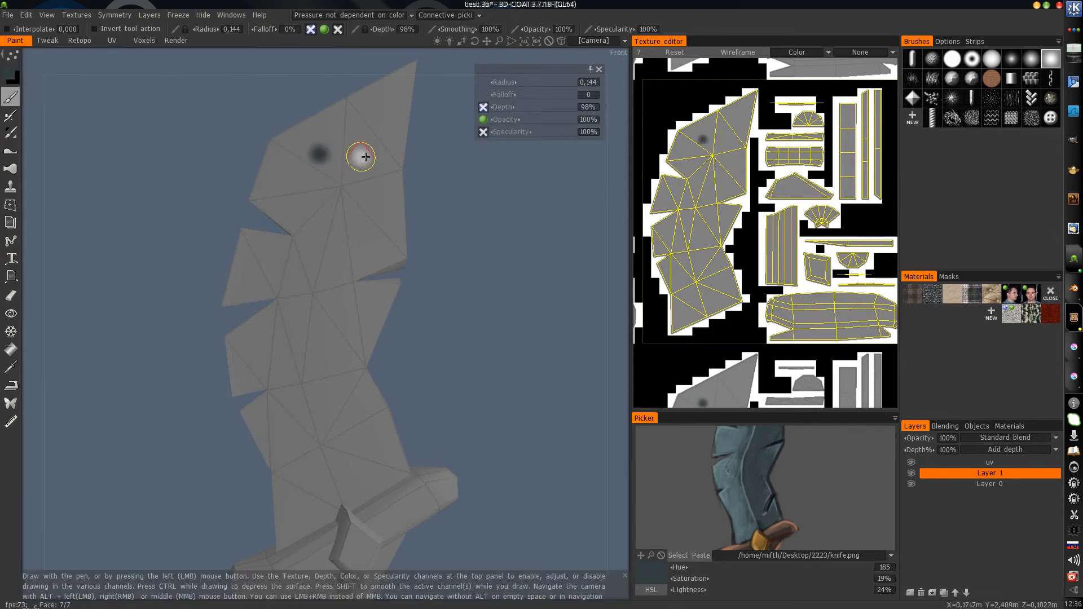
left_click_drag(366, 158, 306, 322)
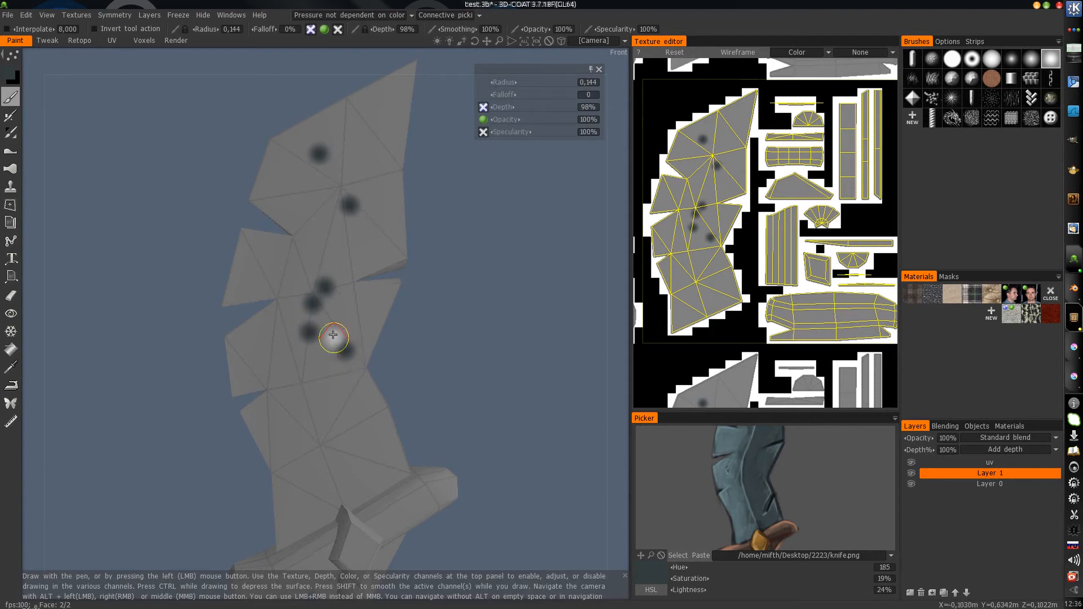
key("ctrl+z")
key("ctrl+z")
key("ctrl+z")
key("ctrl+z")
key("ctrl+z")
key("ctrl+z")
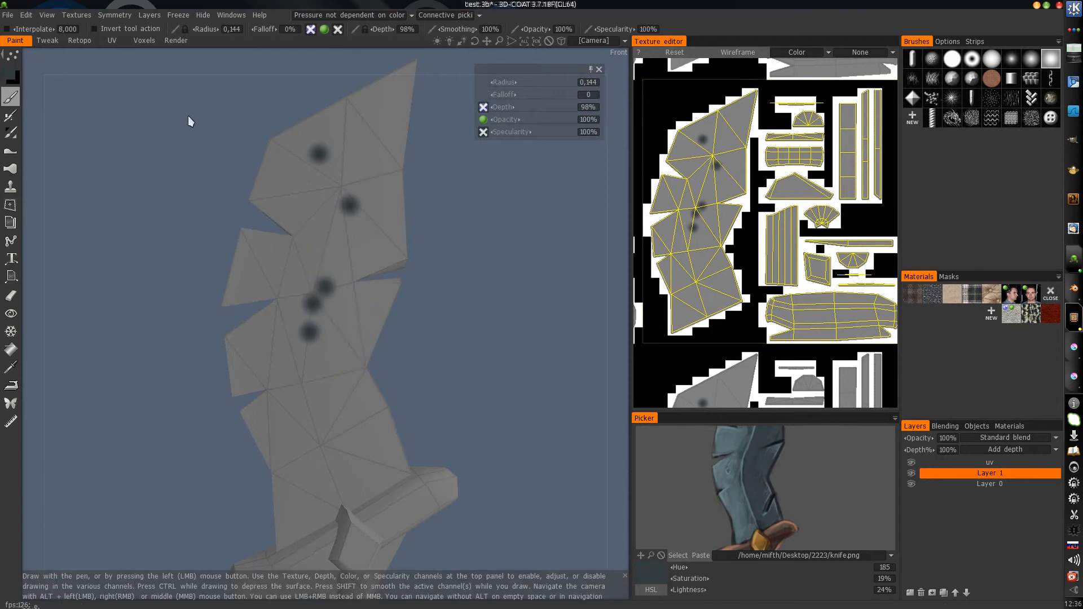
- Try the straight-line stroke mode with a connected zigzag path running down the blade and back up
mouse_move(7, 57)
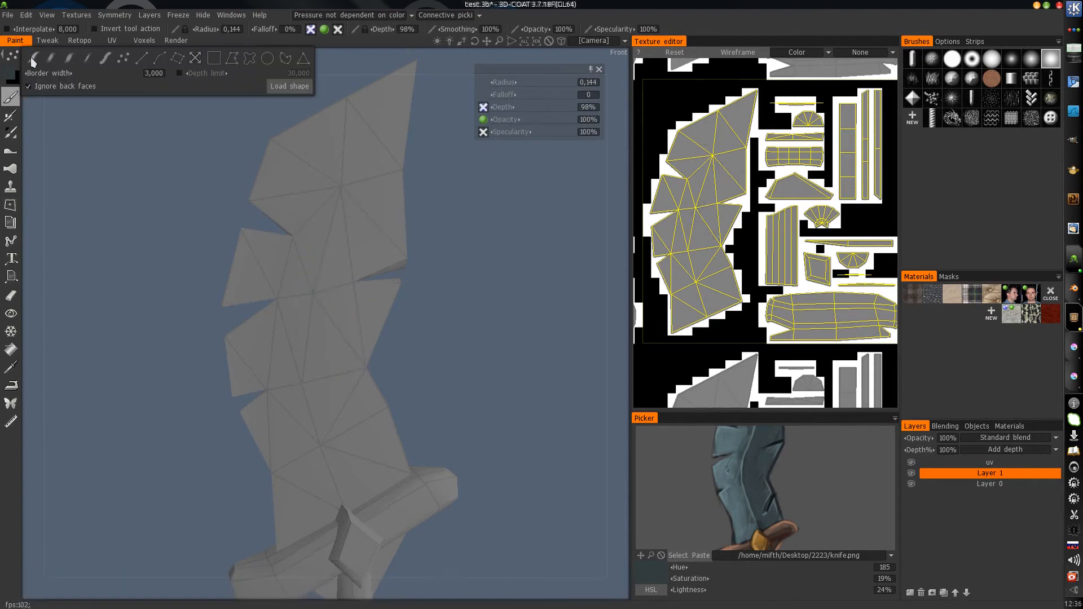
left_click(142, 58)
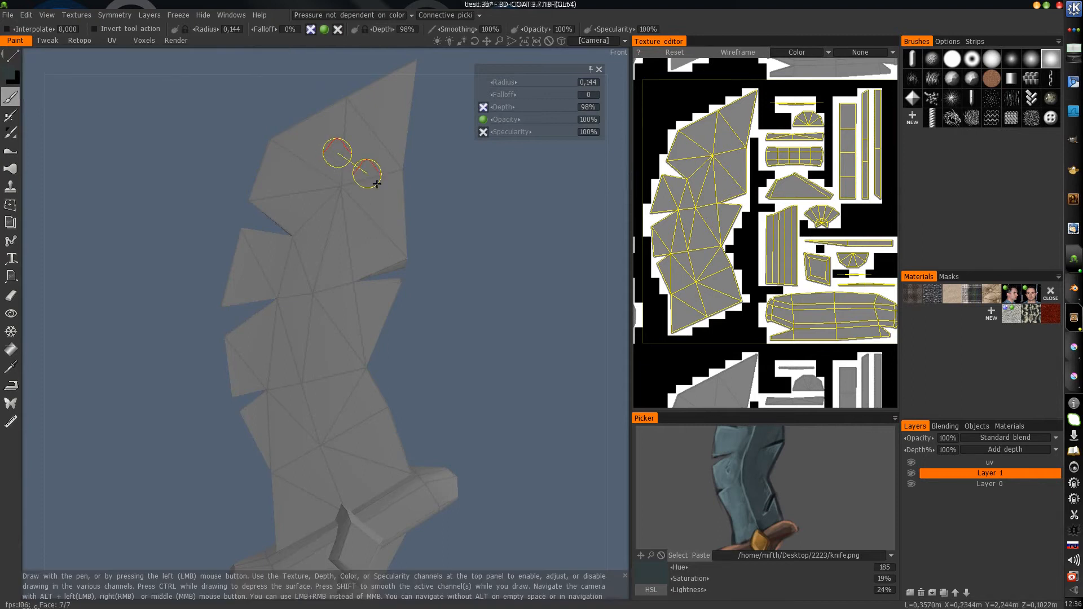
left_click(361, 244)
left_click(323, 303)
left_click(313, 375)
left_click(354, 437)
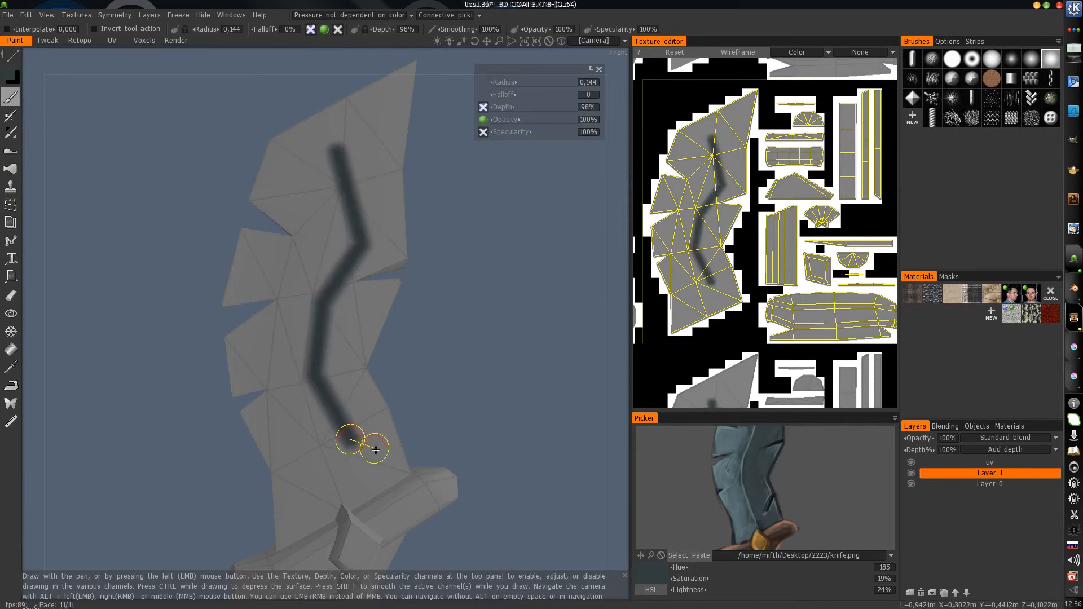
left_click(333, 473)
left_click(305, 429)
left_click(287, 342)
left_click(319, 223)
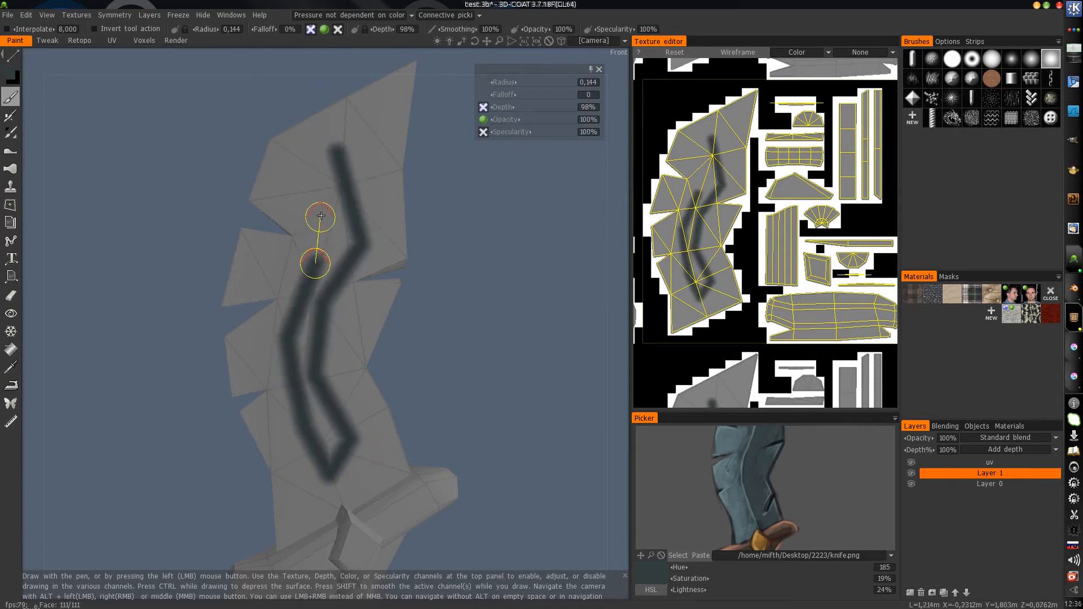
left_click(305, 180)
- Undo the connected line segments painted on the blade
key("ctrl+z")
key("ctrl+z")
key("ctrl+z")
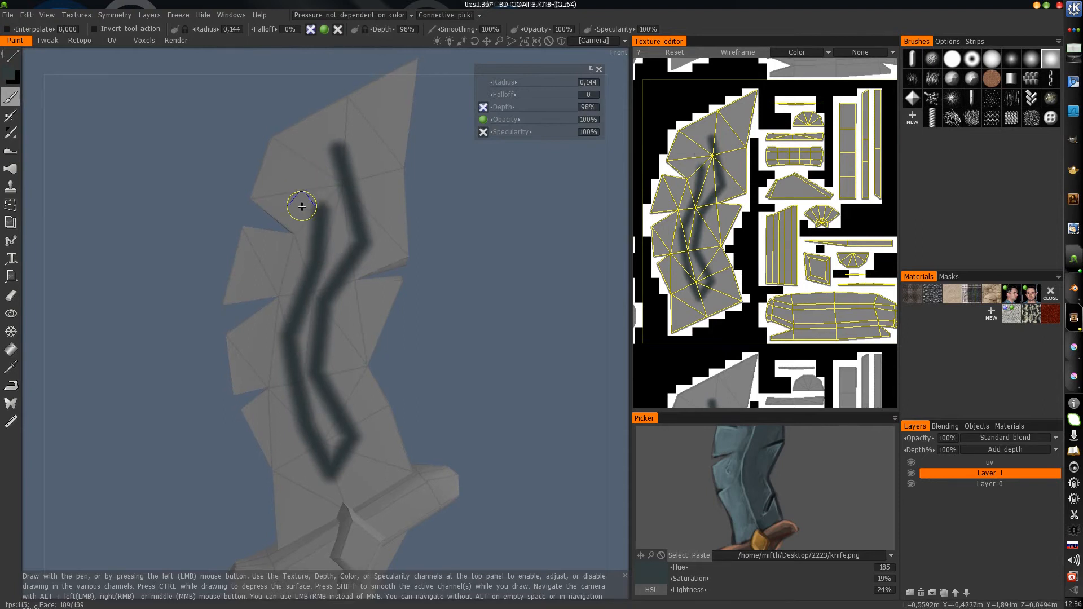
key("ctrl+z")
key("ctrl+z")
key("ctrl+z")
key("ctrl+z")
key("ctrl+z")
key("ctrl+z")
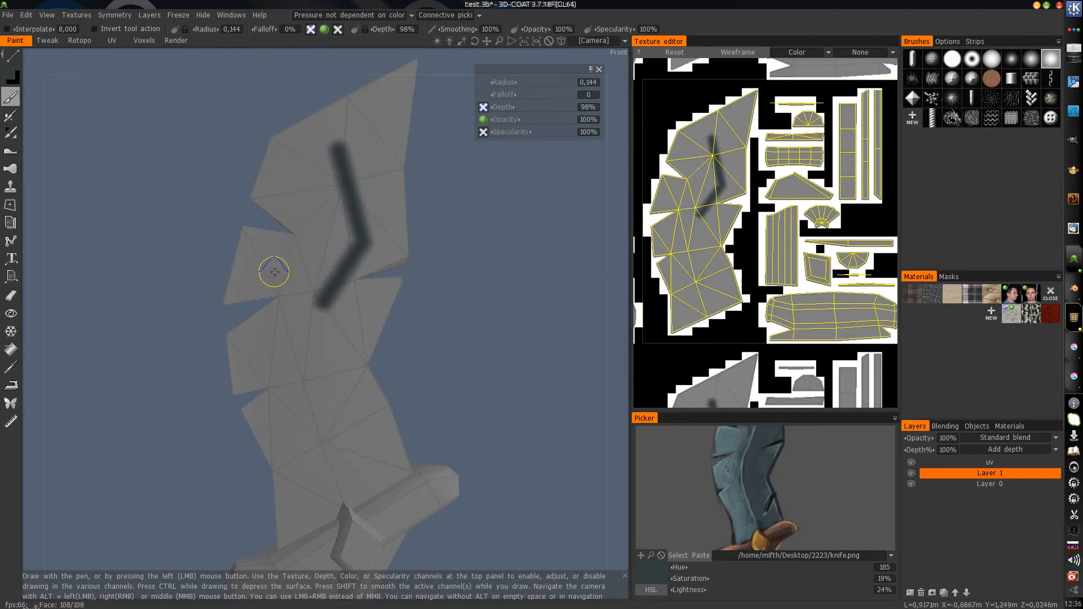
- Try the rectangle fill mode by filling an upright rectangle on the upper blade
mouse_move(12, 57)
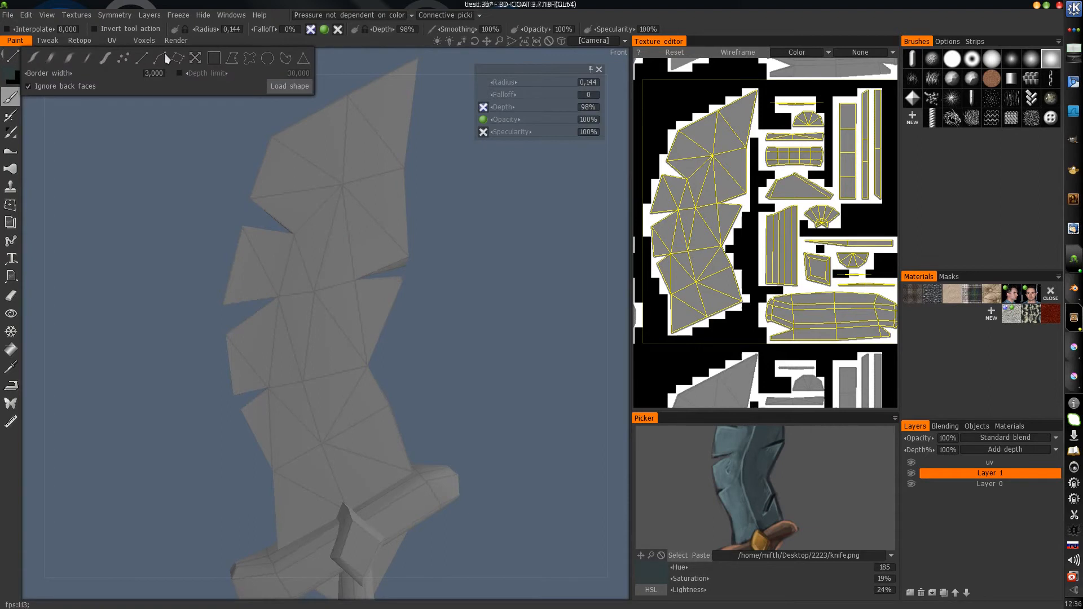
left_click(219, 58)
left_click_drag(310, 145, 372, 241)
- Try outlining a closed rounded shape in the middle of the blade, and undo it together with the filled rectangle
mouse_move(11, 64)
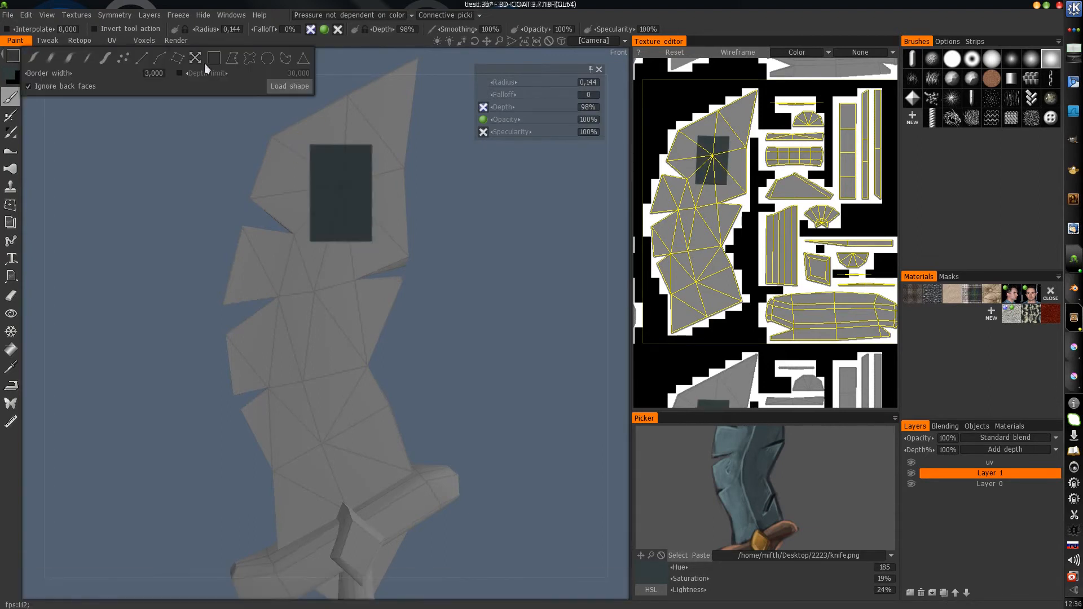
left_click(232, 59)
left_click(331, 296)
left_click(348, 343)
left_click(315, 382)
left_click(281, 376)
left_click(276, 338)
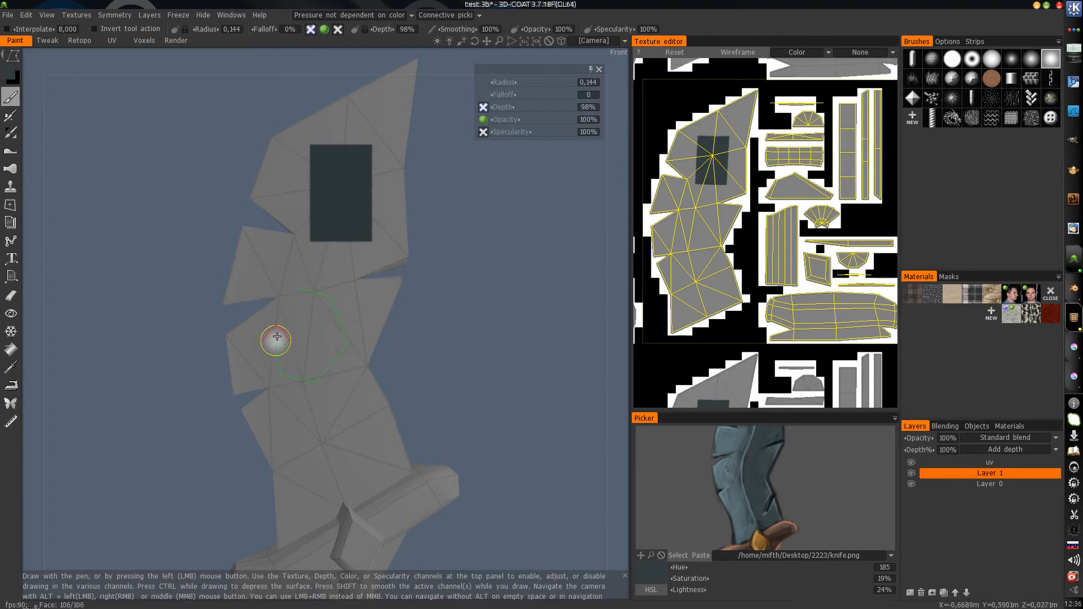
left_click(295, 289)
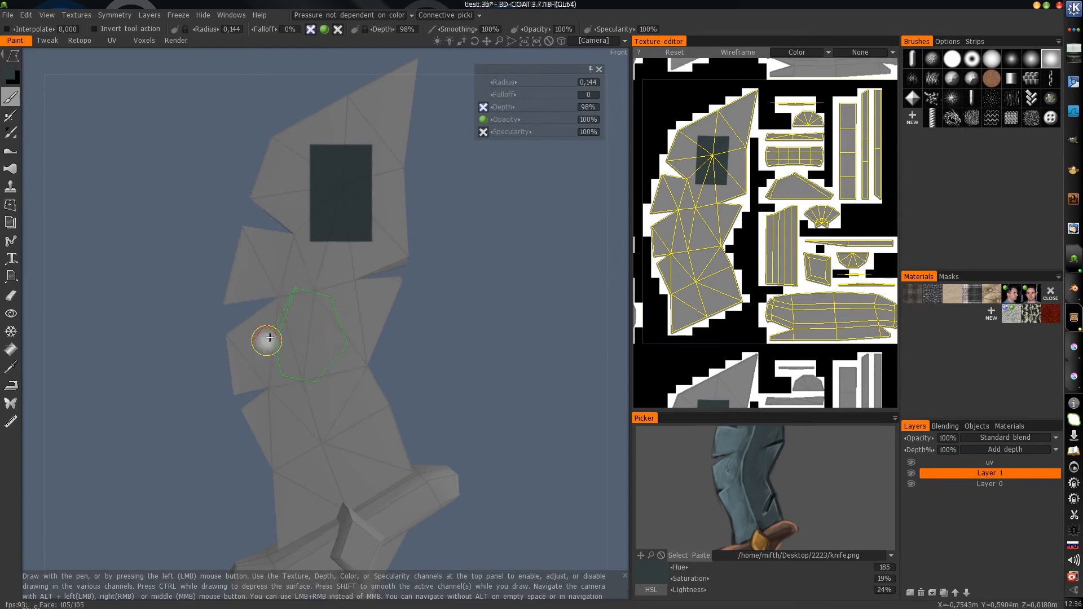
right_click_drag(293, 315, 204, 339, "alt")
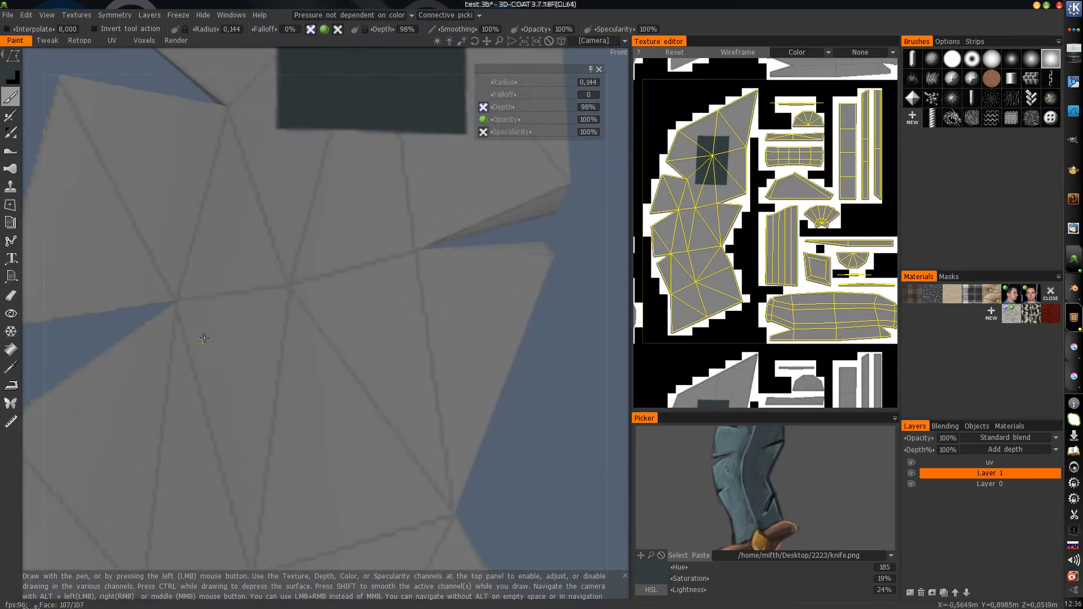
left_click(231, 277)
right_click_drag(232, 277, 209, 345, "alt")
key("ctrl+z")
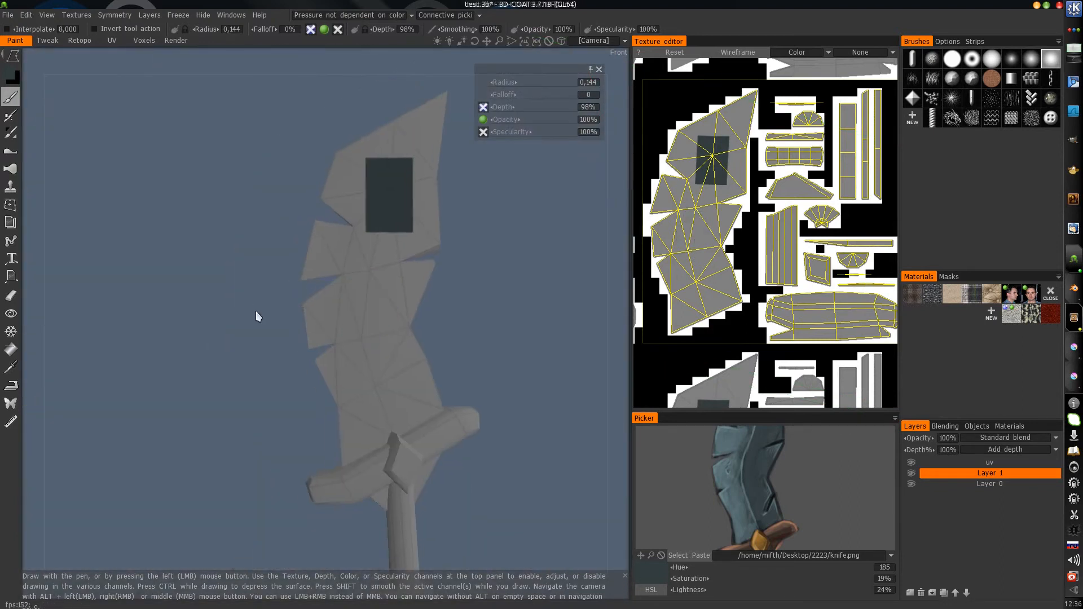
key("ctrl+z")
- Fill the faces on the right half of the blade's front with the dark blue-grey, one face at a time
mouse_move(13, 55)
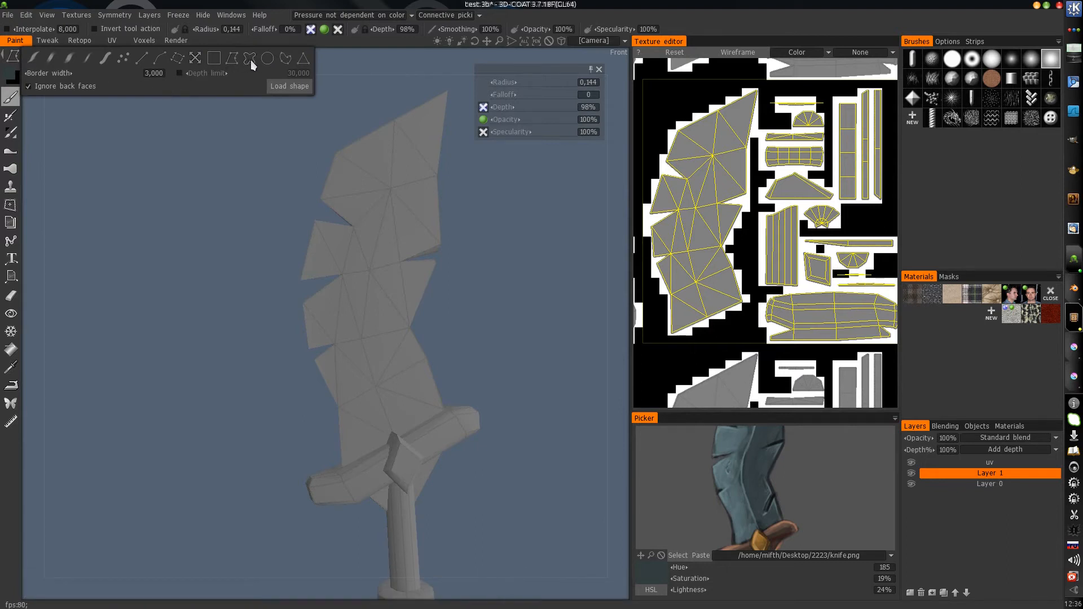
left_click(303, 59)
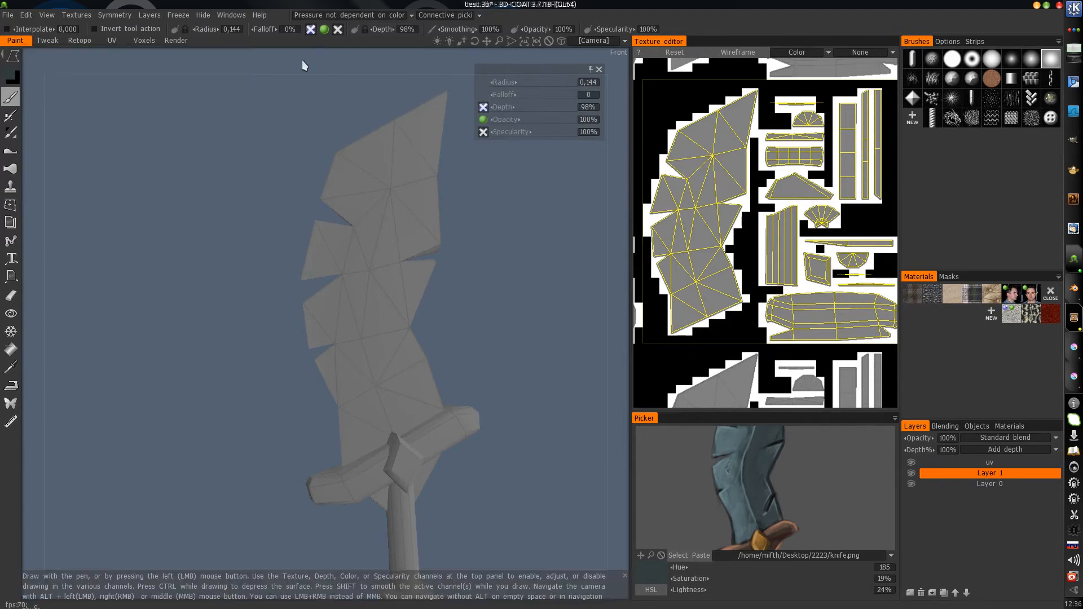
mouse_move(13, 55)
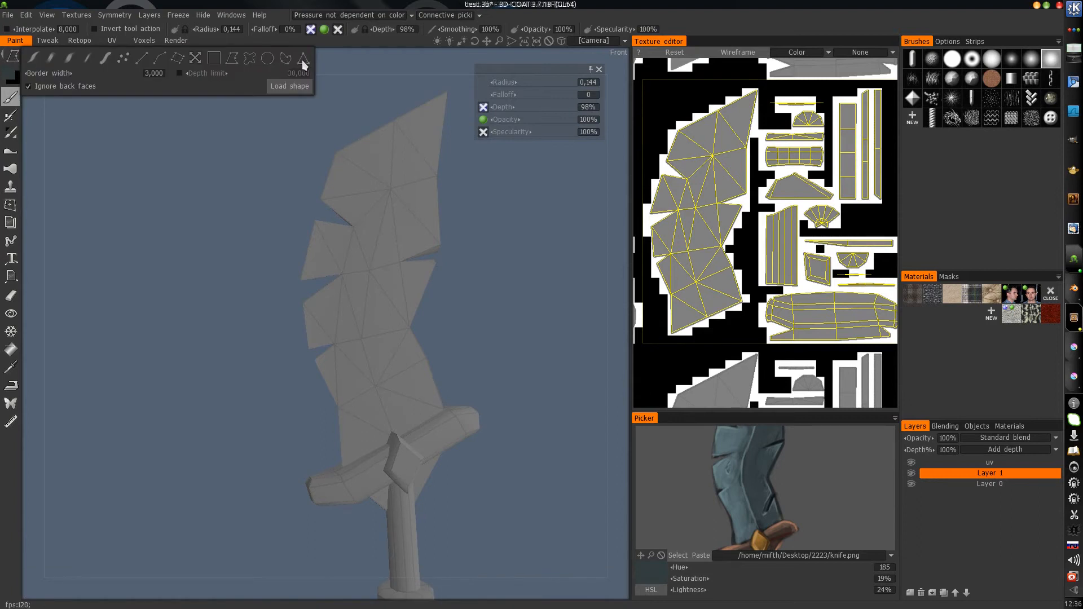
left_click(422, 210)
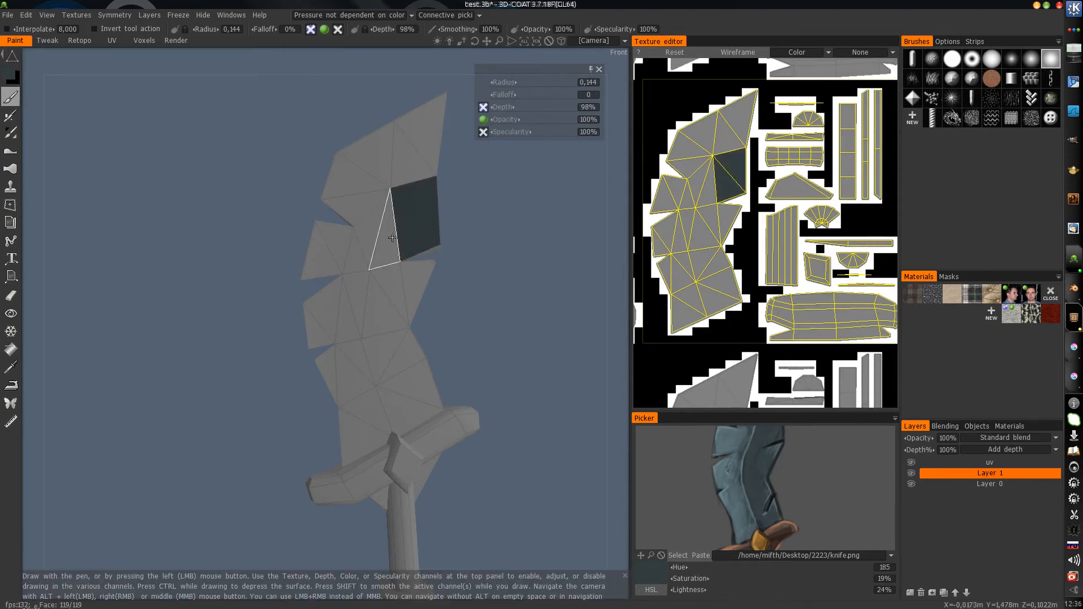
left_click(391, 236)
left_click(396, 288)
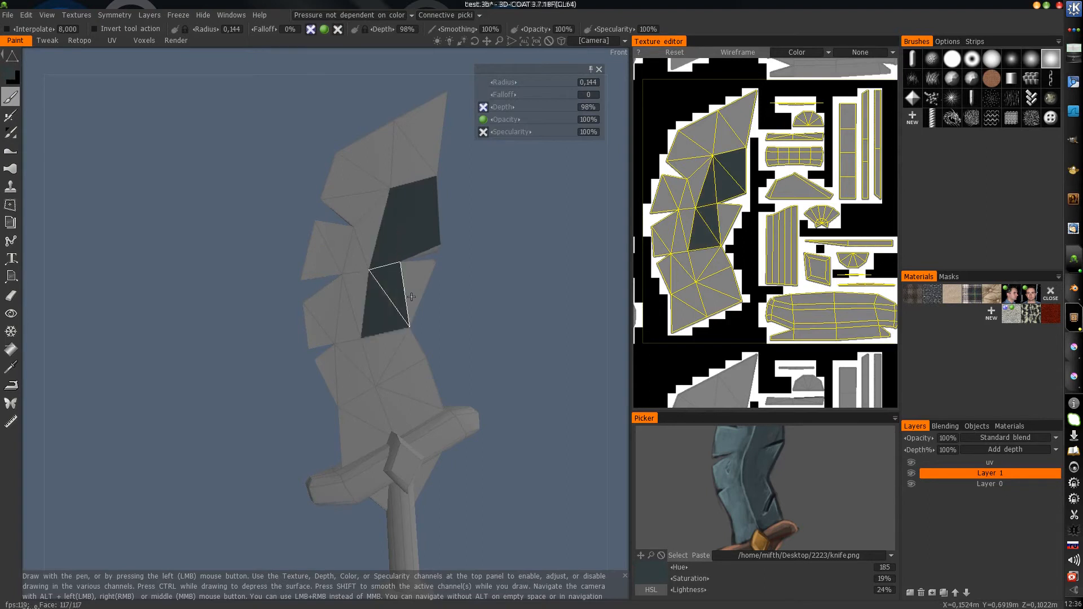
left_click(415, 299)
left_click(404, 368)
left_click(406, 402)
- Pick a darker grey (hue 216, saturation 11%, lightness 16%) from the blade's outline in the knife.png reference for the blade's edge
right_click_drag(407, 403, 235, 321)
left_click(311, 302)
scroll(217, 317, "up", 5)
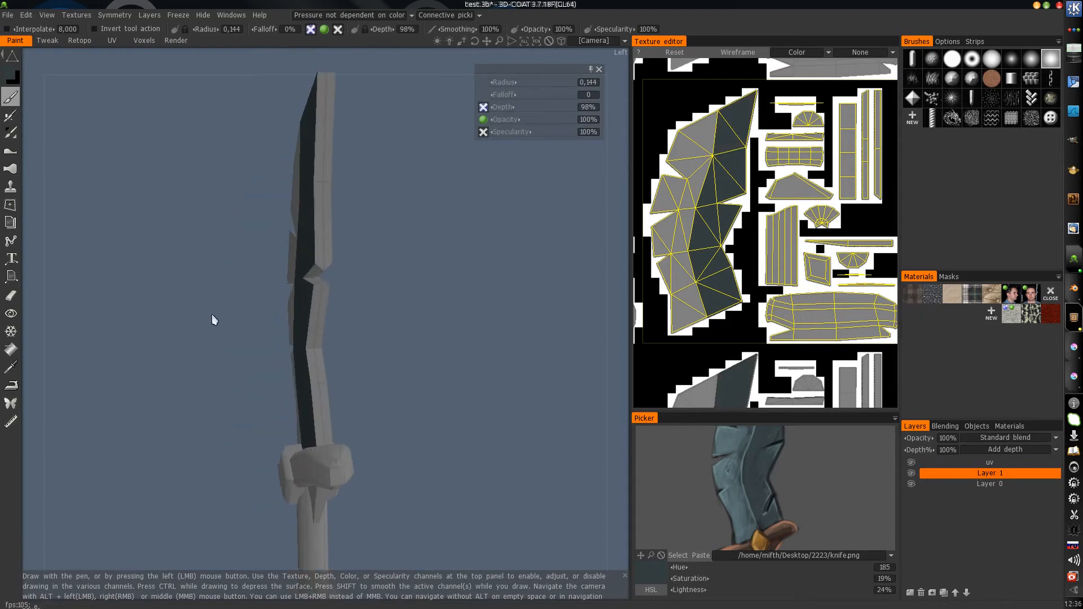
middle_click_drag(266, 278, 254, 301)
scroll(758, 482, "up", 5)
scroll(692, 472, "up", 3)
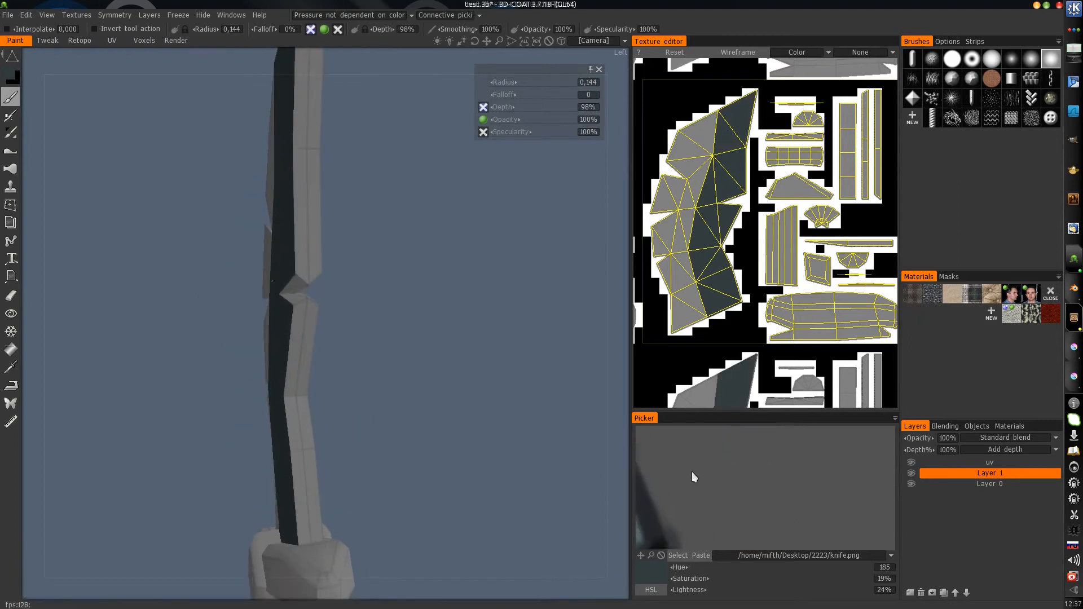
scroll(709, 481, "up", 2)
left_click(710, 466)
middle_click_drag(348, 318, 347, 344)
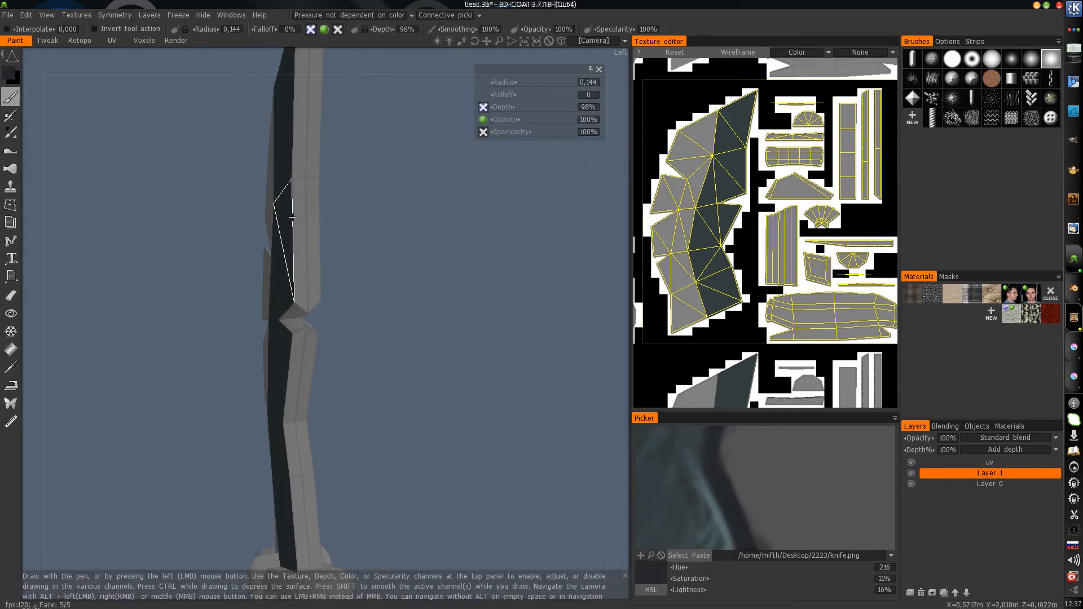
- Paint the faces along the upper spine of the blade with the dark grey colour
left_click(303, 226)
left_click(306, 166)
middle_click_drag(306, 165, 309, 278, "alt")
left_click_drag(310, 278, 325, 407, "alt")
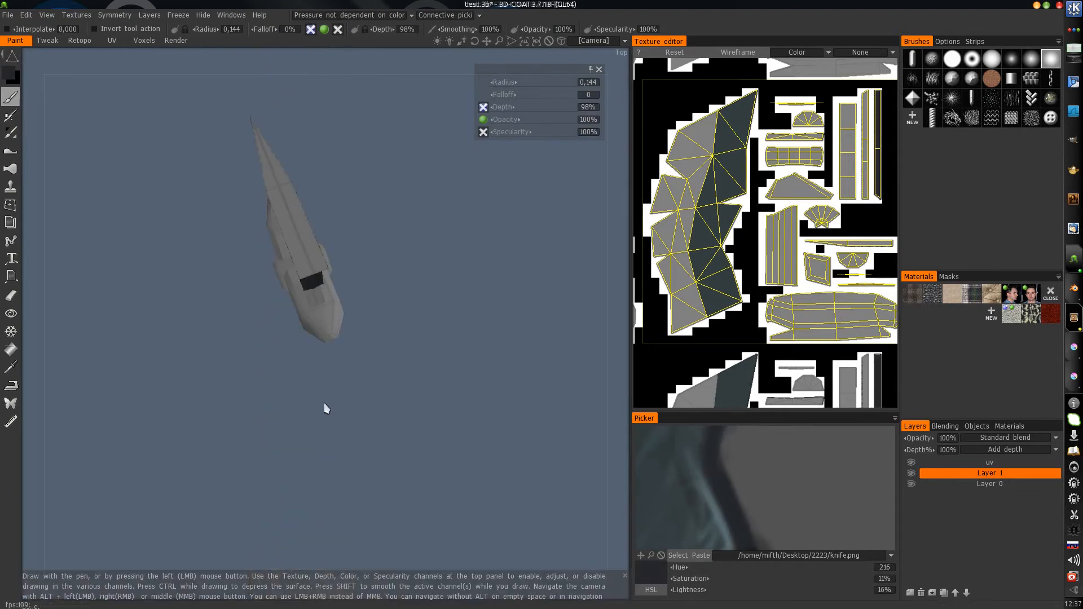
left_click(303, 254)
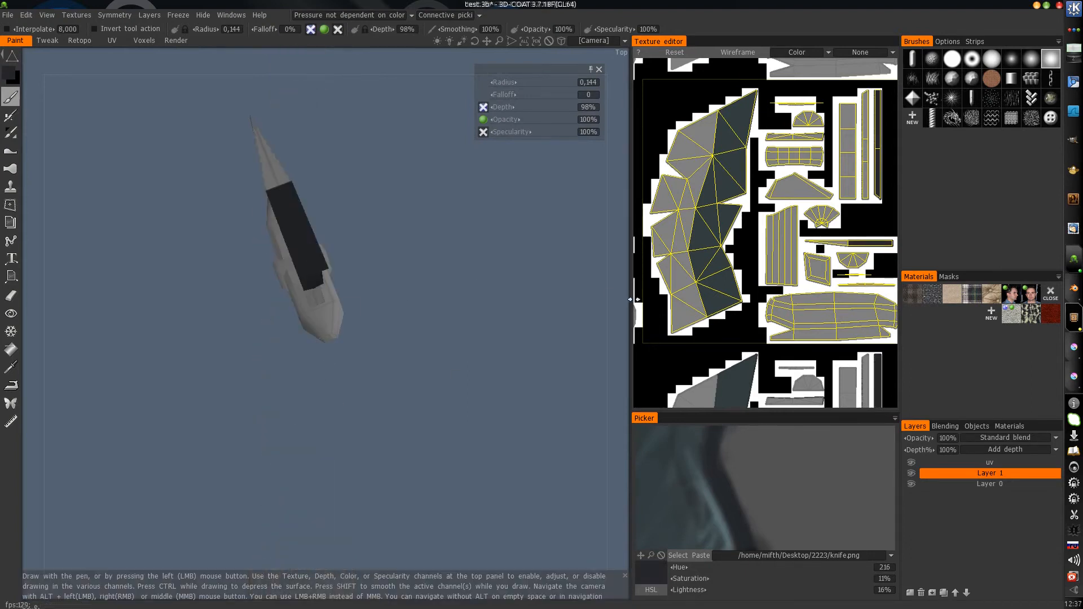
- Narrow the texture editor, enlarge the colour picker area and zoom the reference out to show the whole knife
left_click_drag(632, 300, 679, 300)
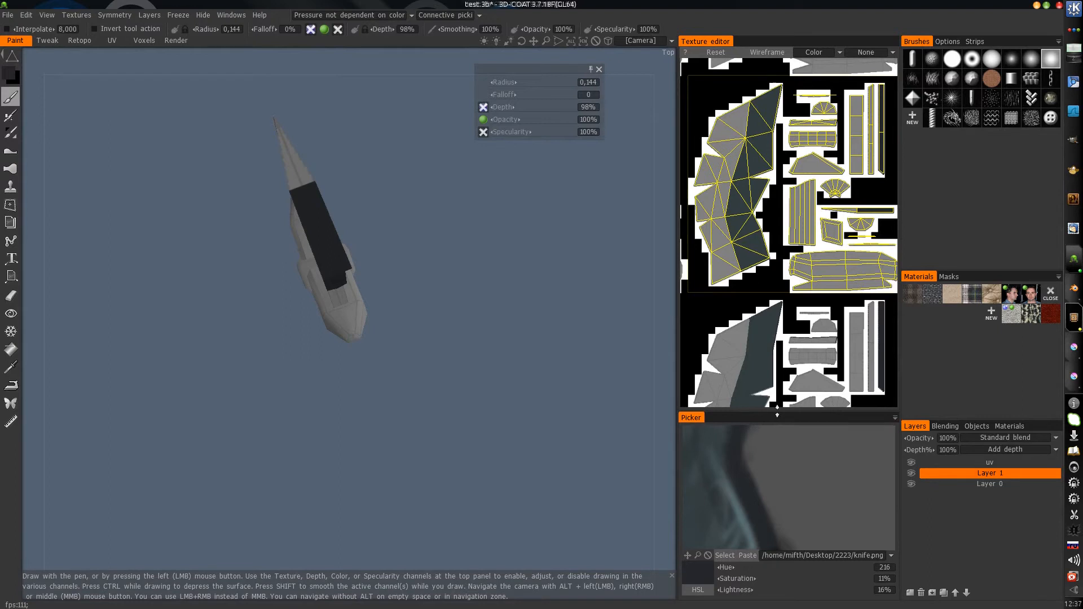
left_click_drag(778, 414, 777, 325)
scroll(758, 418, "down", 3)
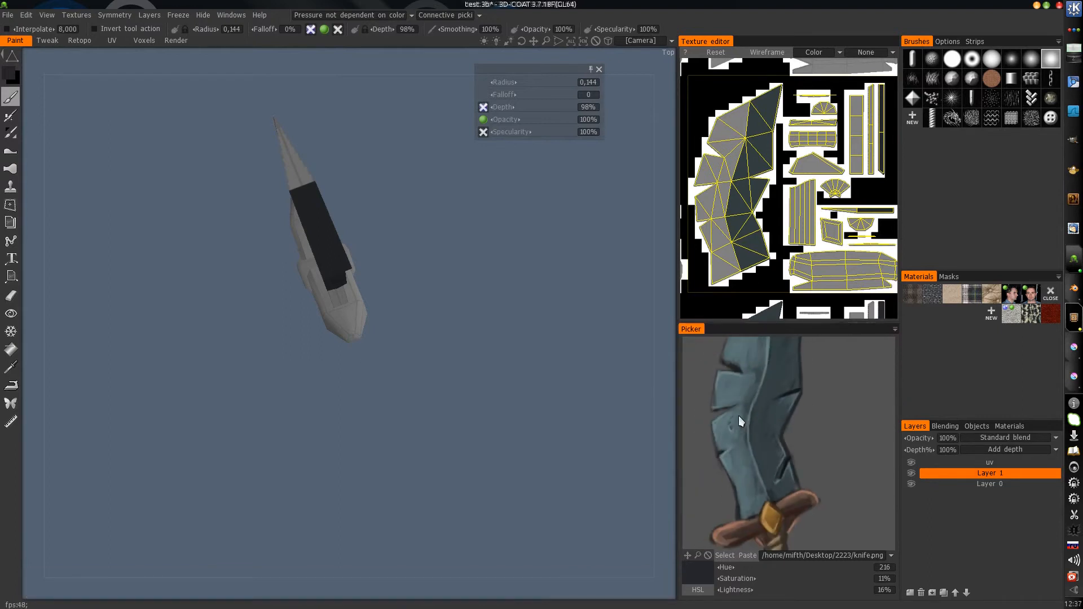
scroll(780, 432, "down", 3)
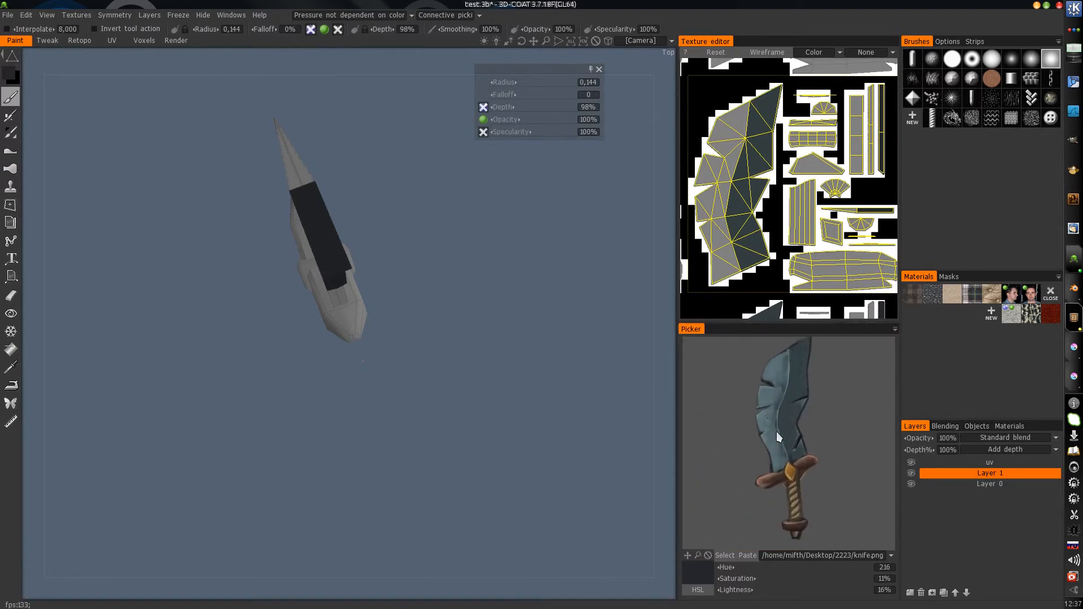
- Paint the remaining lower faces of the blade's spine with the same dark grey
left_click_drag(366, 358, 367, 323)
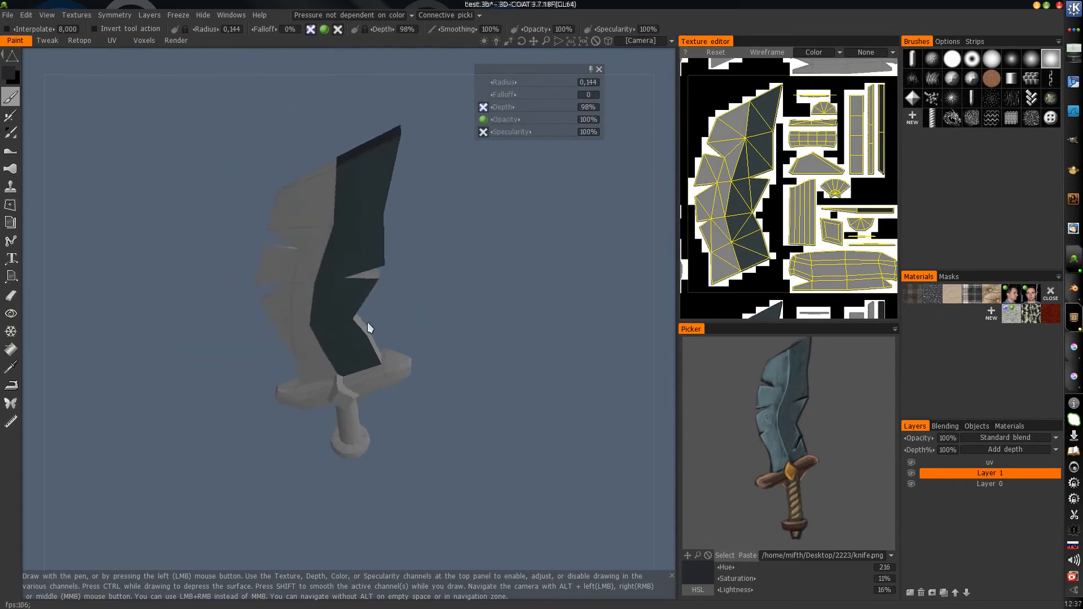
left_click_drag(308, 308, 445, 350, "alt")
left_click_drag(352, 231, 368, 299, "alt")
right_click_drag(368, 300, 397, 276, "alt")
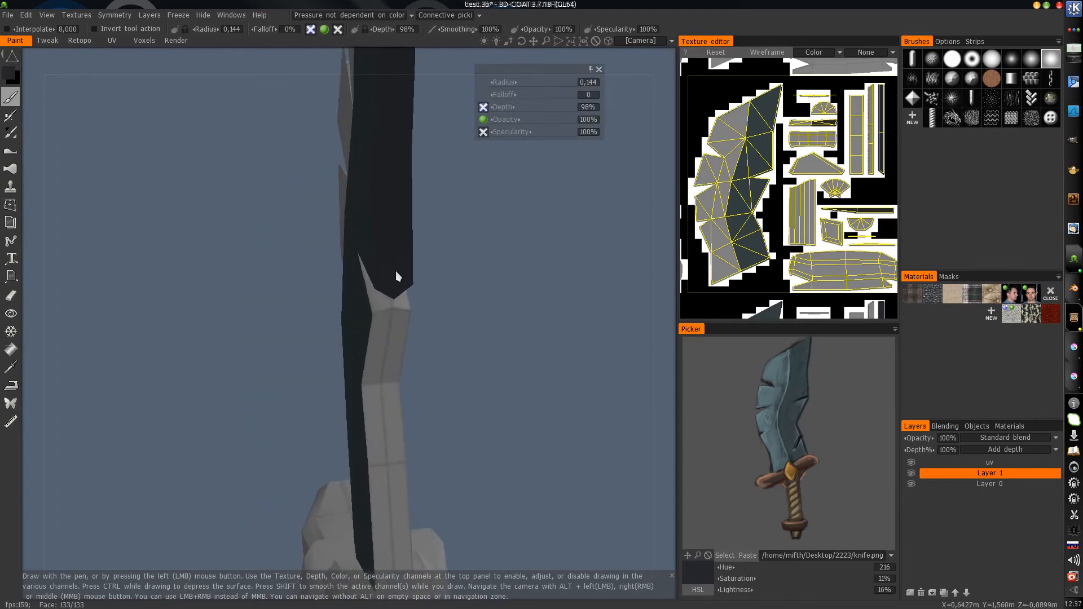
left_click_drag(397, 276, 382, 278, "alt")
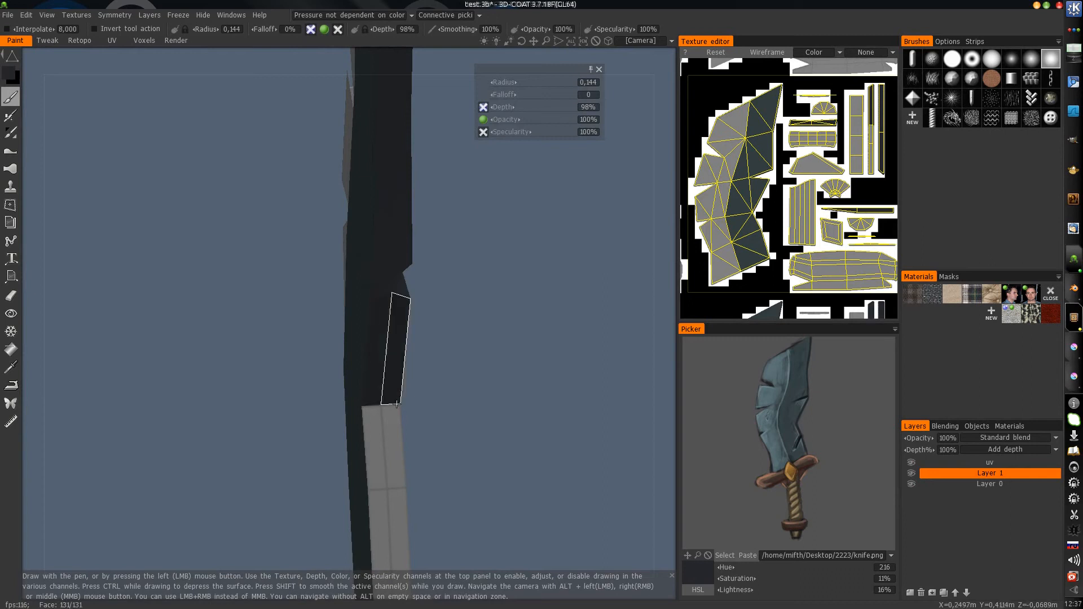
left_click_drag(367, 418, 299, 345, "alt")
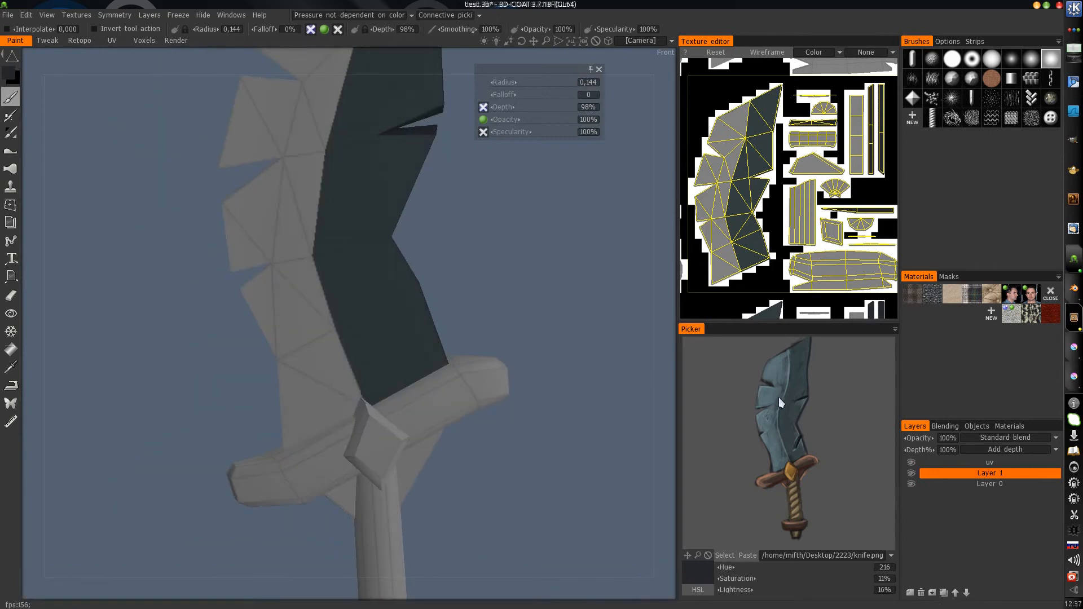
- Sample the grey-teal from the reference blade (hue 189, saturation 21%, lightness 35%) and paint the notched half of the blade with it
right_click_drag(779, 398, 739, 412, "alt")
middle_click_drag(739, 412, 780, 422, "alt")
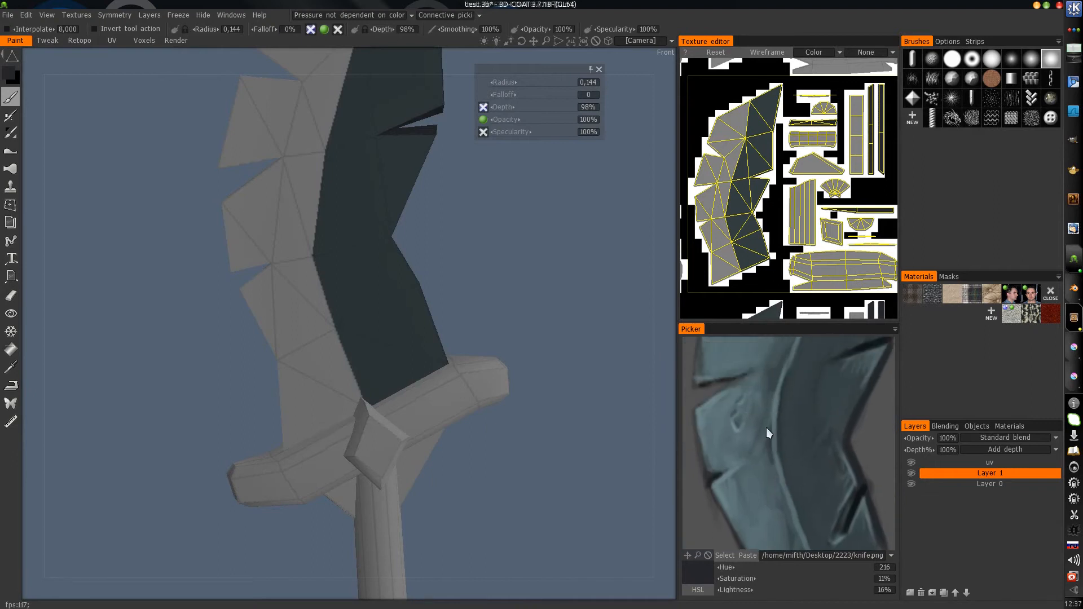
left_click(766, 428)
mouse_move(311, 295)
left_mouse_down()
mouse_move(307, 316)
mouse_move(262, 284)
mouse_move(312, 187)
mouse_move(246, 141)
mouse_move(302, 127)
mouse_move(322, 69)
left_mouse_up()
middle_click_drag(322, 64, 307, 266, "alt")
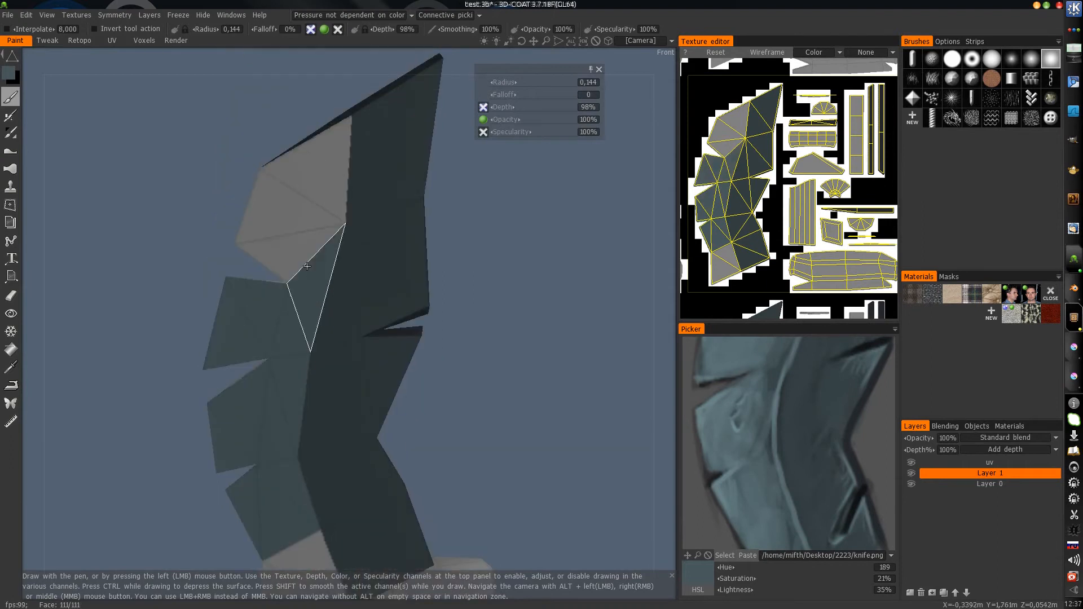
mouse_move(295, 253)
left_mouse_down()
mouse_move(293, 205)
mouse_move(323, 177)
mouse_move(376, 386)
left_mouse_up()
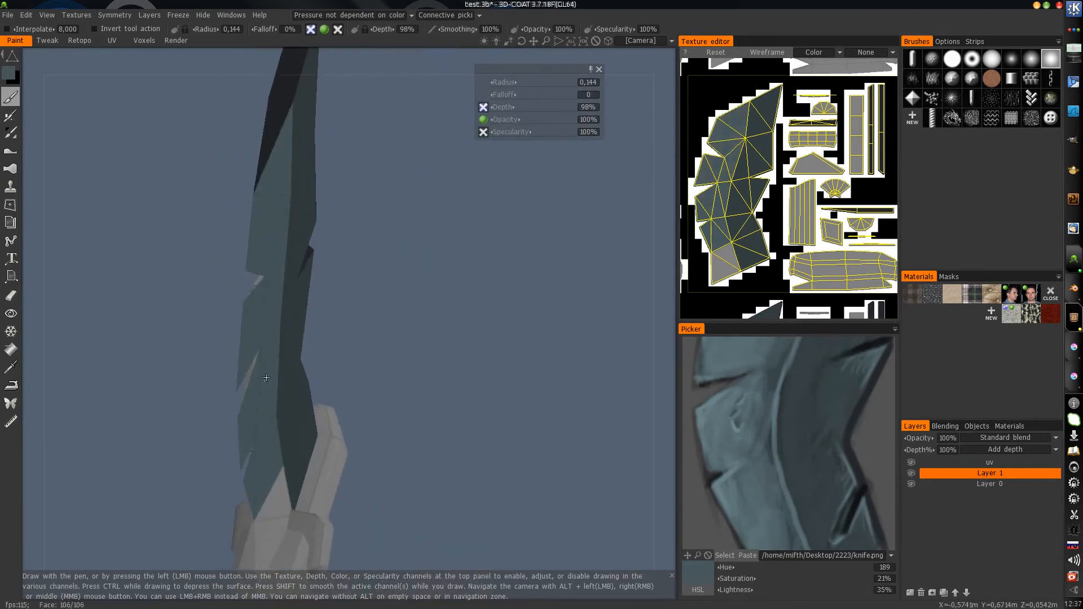
mouse_move(266, 377)
left_mouse_down("alt")
mouse_move(277, 350)
mouse_move(269, 324)
mouse_move(296, 329)
mouse_move(272, 296)
mouse_move(286, 266)
mouse_move(329, 314)
mouse_move(346, 258)
mouse_move(254, 271)
mouse_move(310, 286)
mouse_move(274, 232)
mouse_move(280, 290)
mouse_move(265, 239)
mouse_move(214, 288)
mouse_move(311, 356)
left_mouse_up("alt")
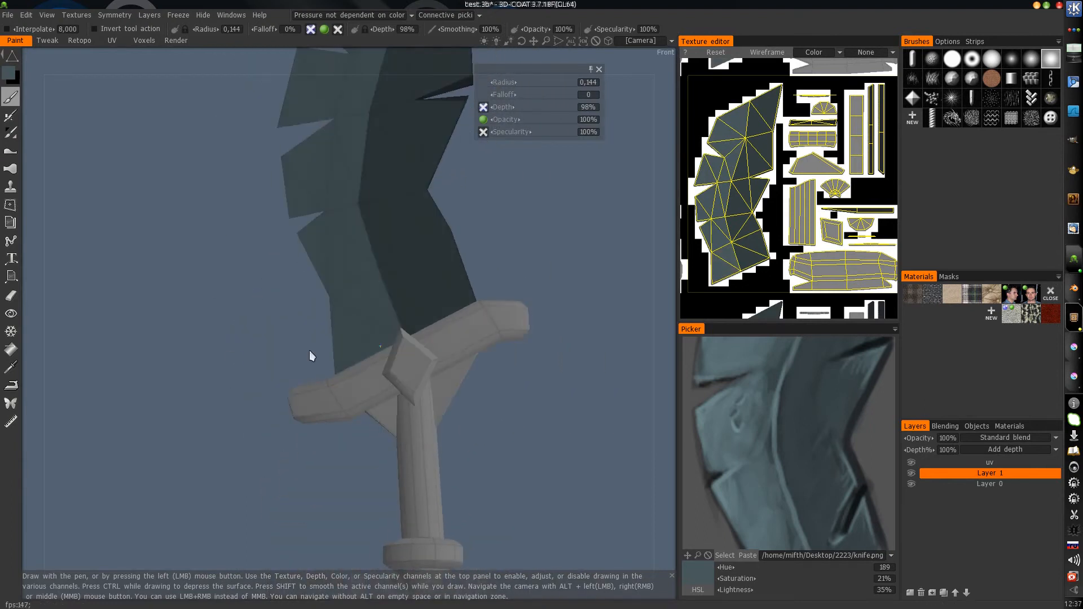
- Switch to the Fill tool and turn off its colour tolerance
left_click(12, 351)
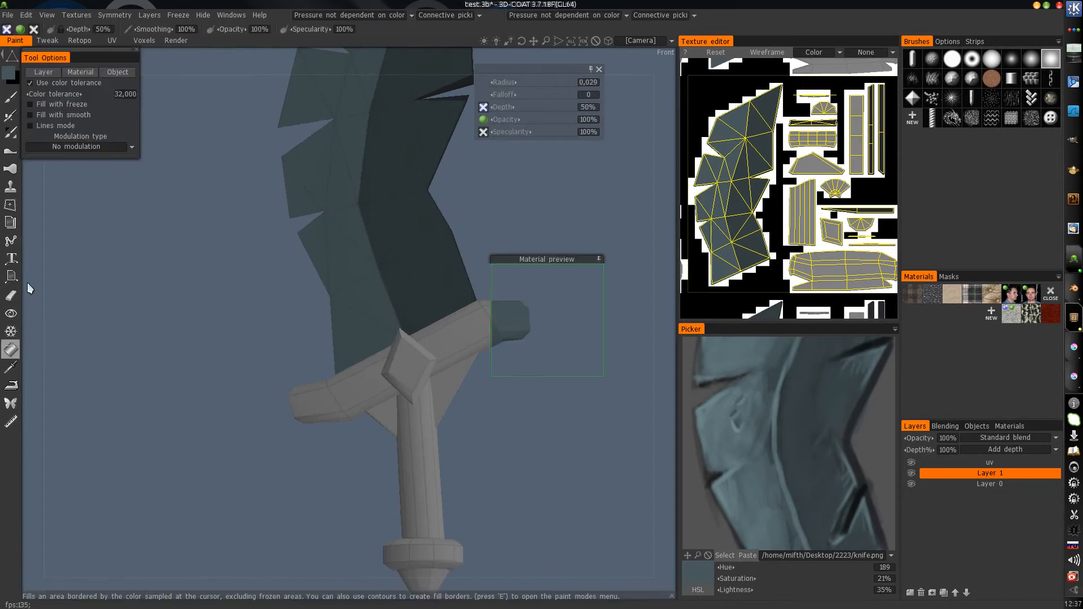
left_click(35, 85)
middle_click_drag(338, 289, 329, 271, "alt")
right_click_drag(329, 271, 332, 354, "alt")
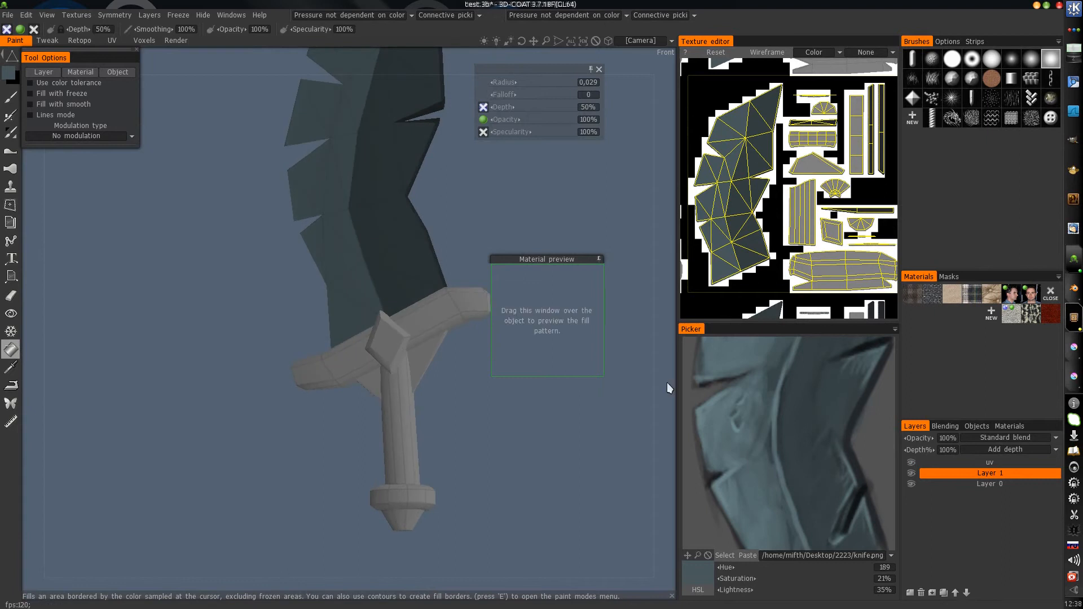
- Sample the dark brown from the reference crossguard and fill the knife's crossguard and pommel ring with it
middle_click_drag(768, 526, 765, 381, "alt")
left_click(760, 496)
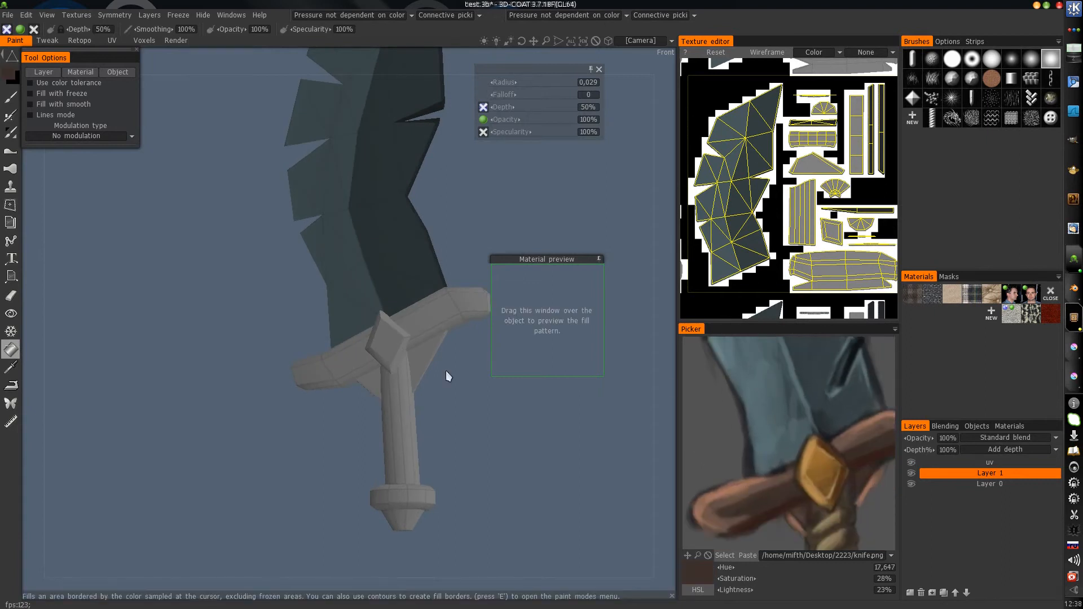
left_click(418, 350)
middle_click_drag(426, 390, 390, 401, "alt")
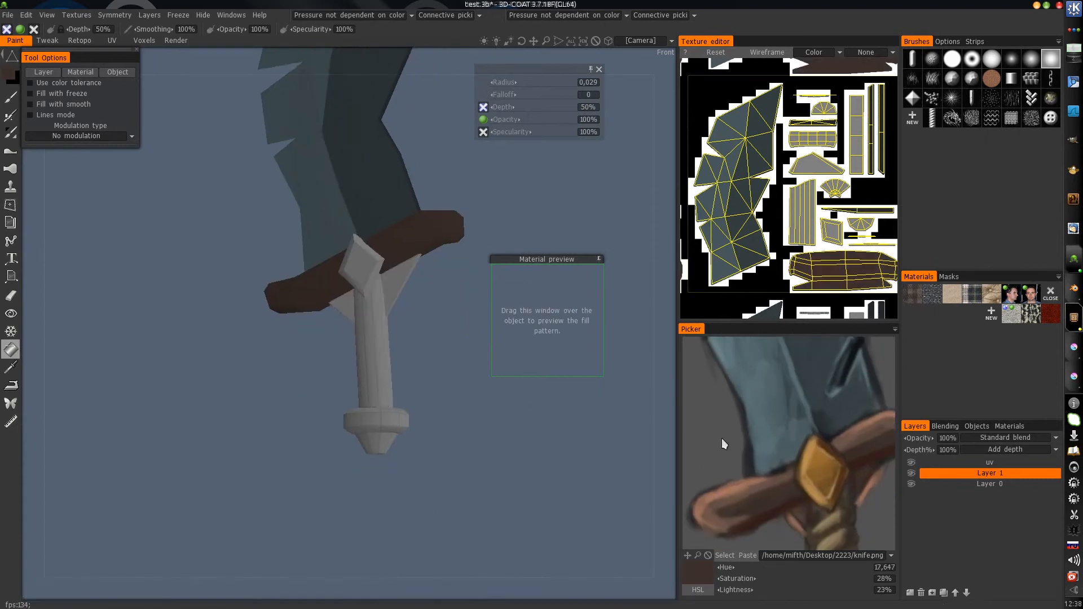
mouse_move(771, 475)
right_mouse_down("alt")
mouse_move(733, 482)
mouse_move(771, 456)
right_mouse_up("alt")
middle_click_drag(771, 456, 786, 401, "alt")
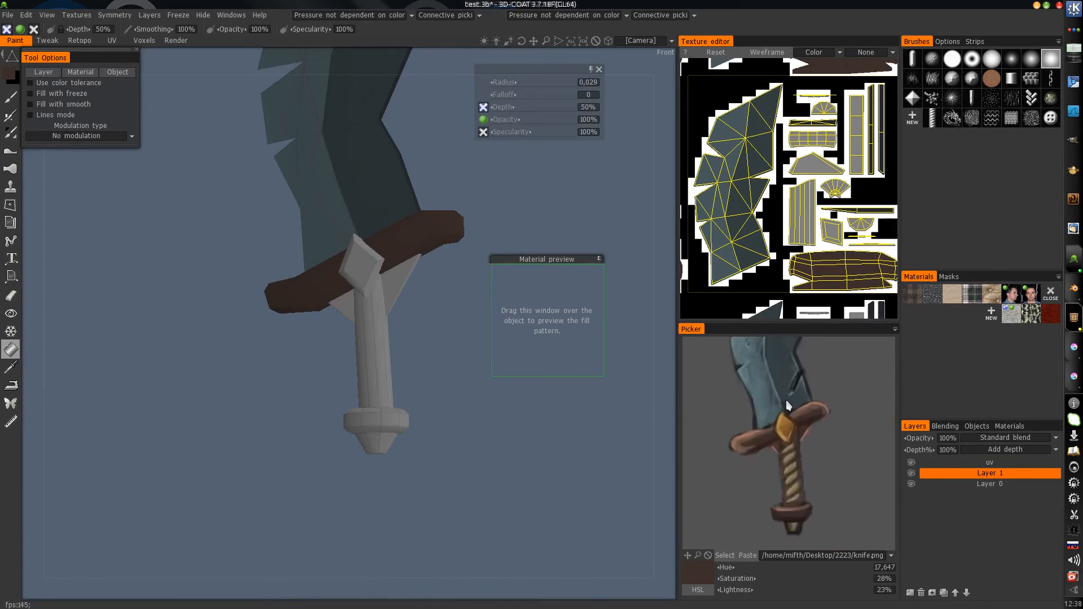
left_click(376, 422)
- Sample the tan from the reference grip (saturation 33%, lightness 44%) and fill the knife's handle with it
right_click_drag(782, 468, 807, 459, "alt")
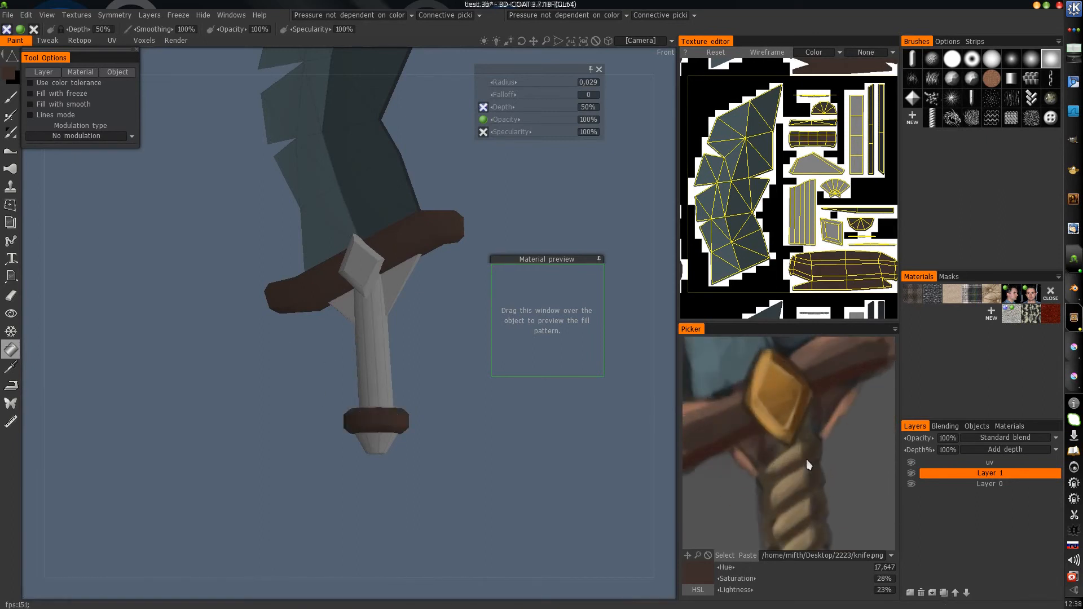
left_click(788, 490)
left_click(370, 362)
left_click_drag(427, 385, 389, 388)
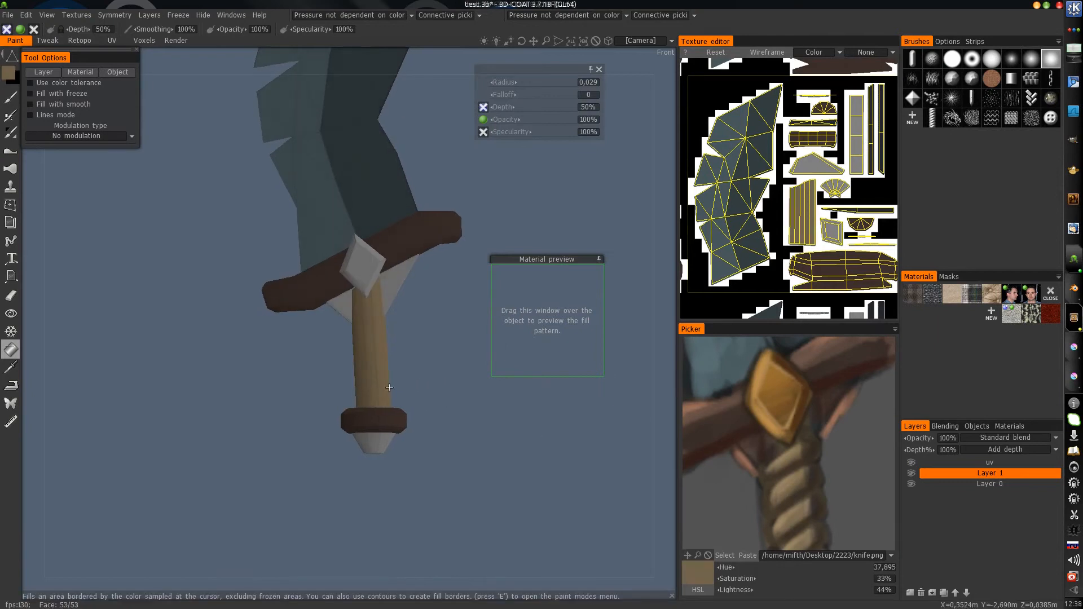
- Fill the triangular piece under the crossguard with sampled brown and the diamond ornament with gold sampled from the reference
left_click(753, 449)
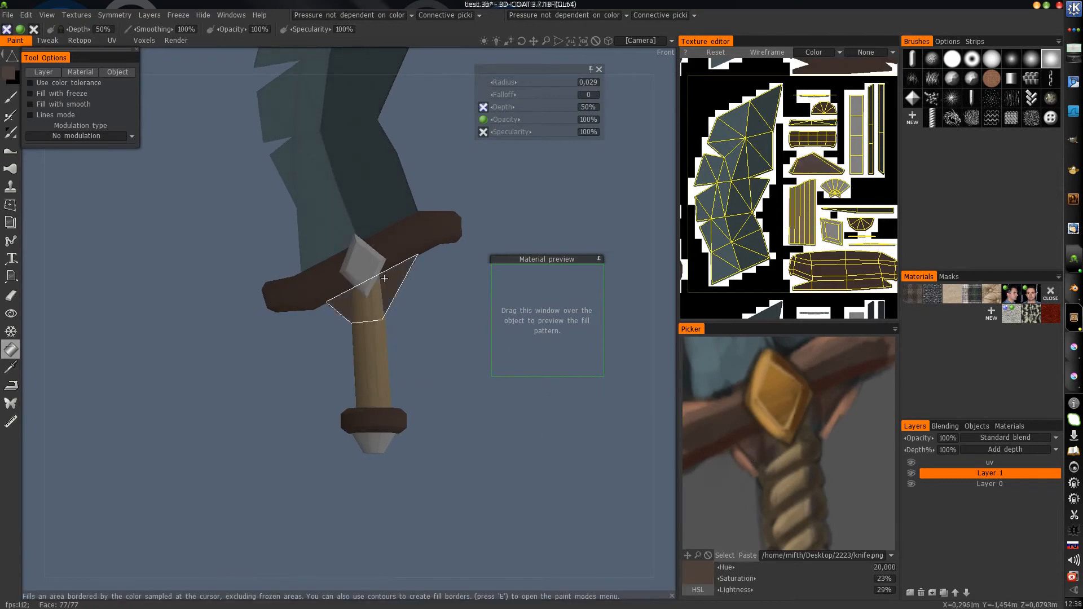
left_click_drag(521, 333, 500, 313)
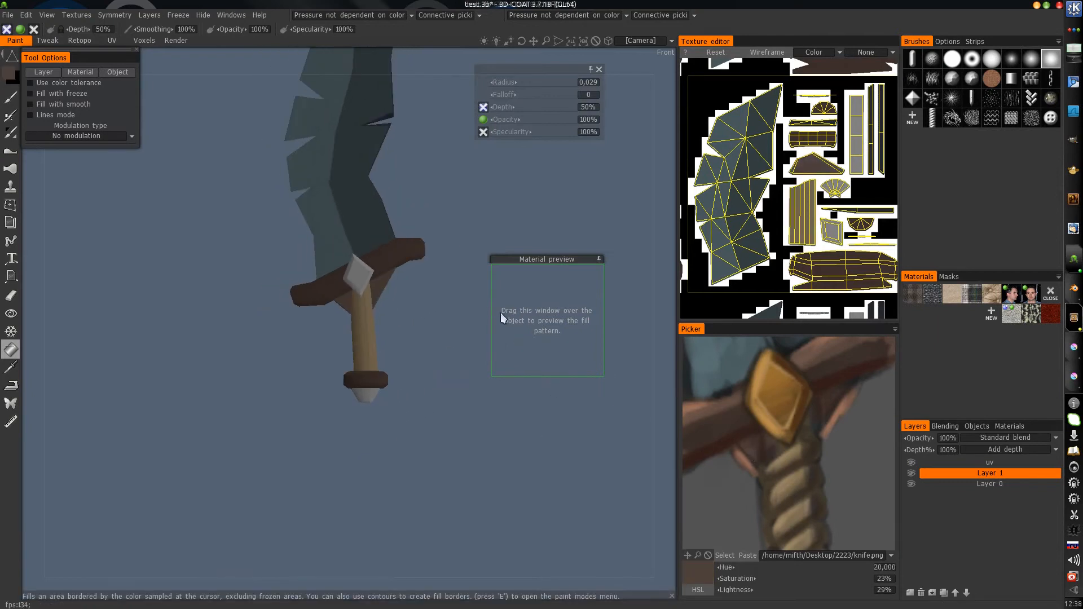
left_click(783, 398)
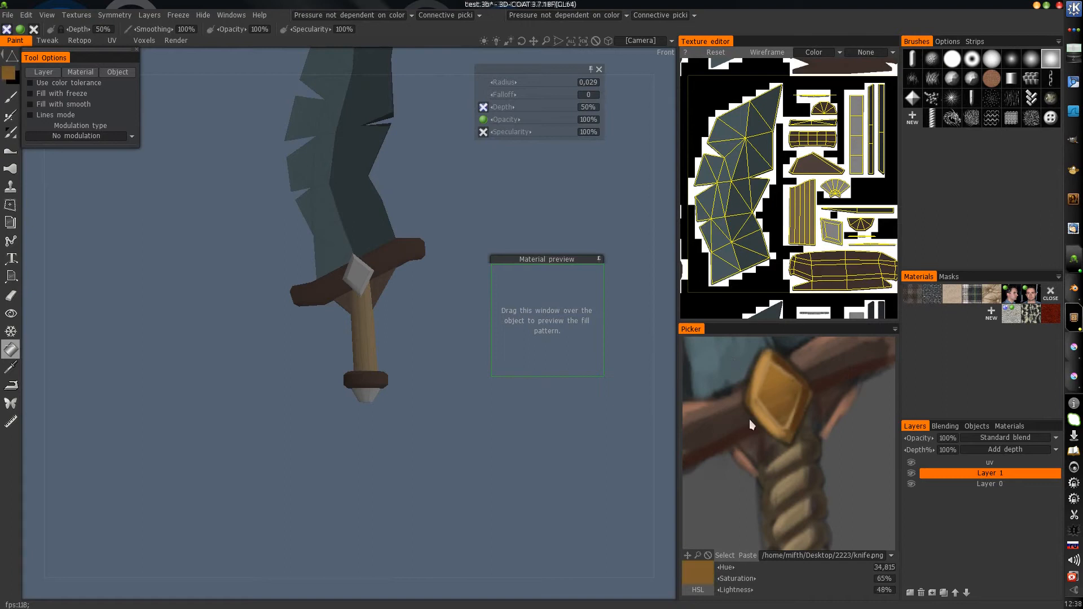
left_click(359, 280)
left_click_drag(416, 290, 340, 339)
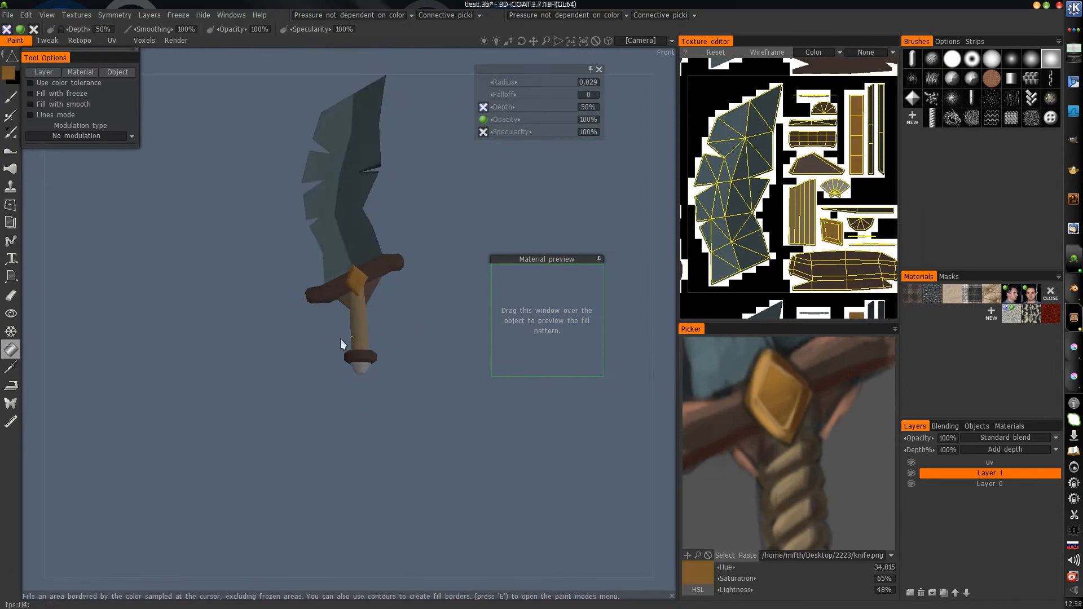
- Sample the tan from the lower part of the reference handle and fill the tip below the pommel ring with it
middle_click_drag(799, 519, 780, 417)
middle_click_drag(778, 497, 766, 345)
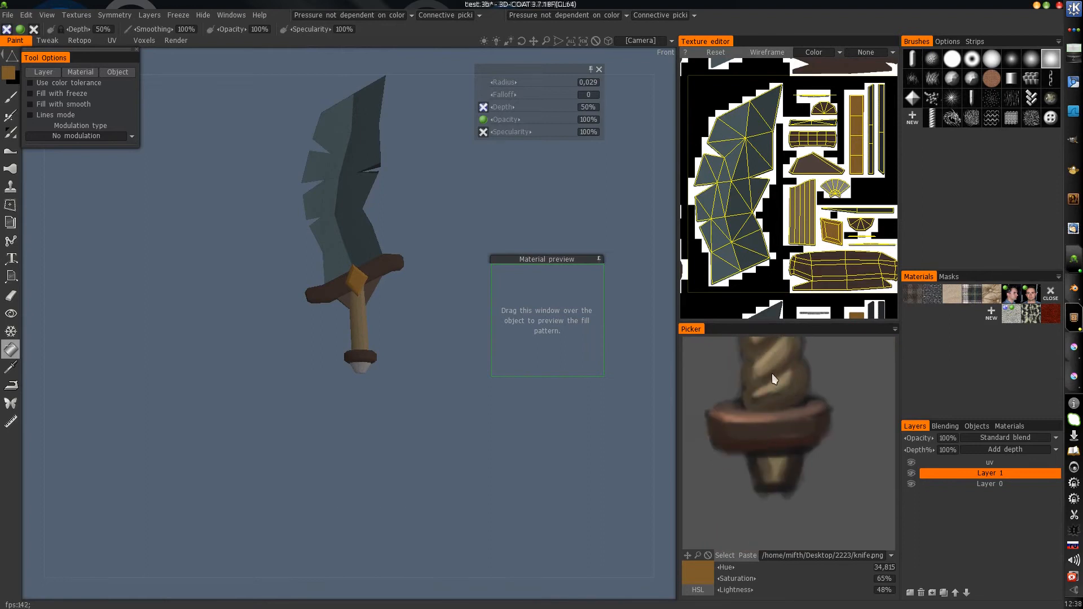
left_click(362, 368)
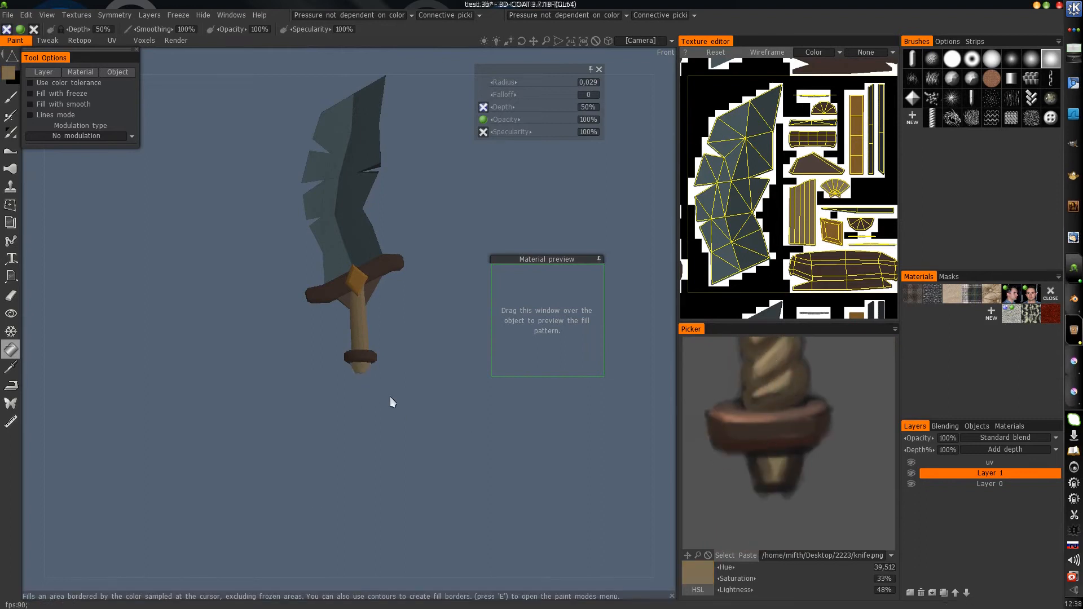
right_click_drag(391, 397, 401, 363)
middle_click_drag(400, 310, 386, 385)
right_click_drag(386, 385, 384, 411)
mouse_move(351, 327)
left_mouse_down()
mouse_move(394, 322)
mouse_move(342, 334)
left_mouse_up()
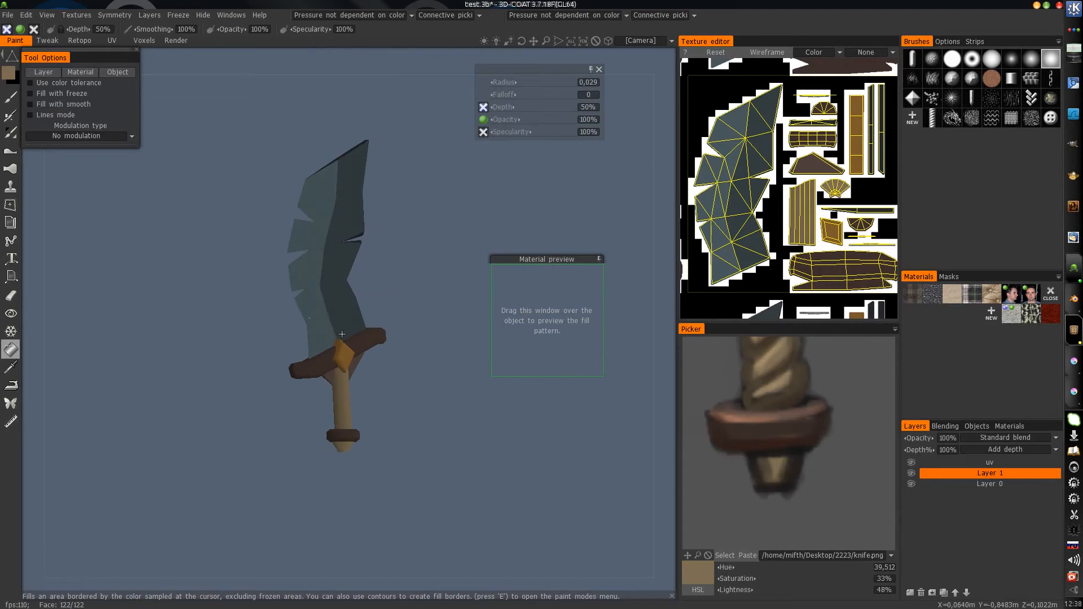
double_click(987, 473)
type("сш")
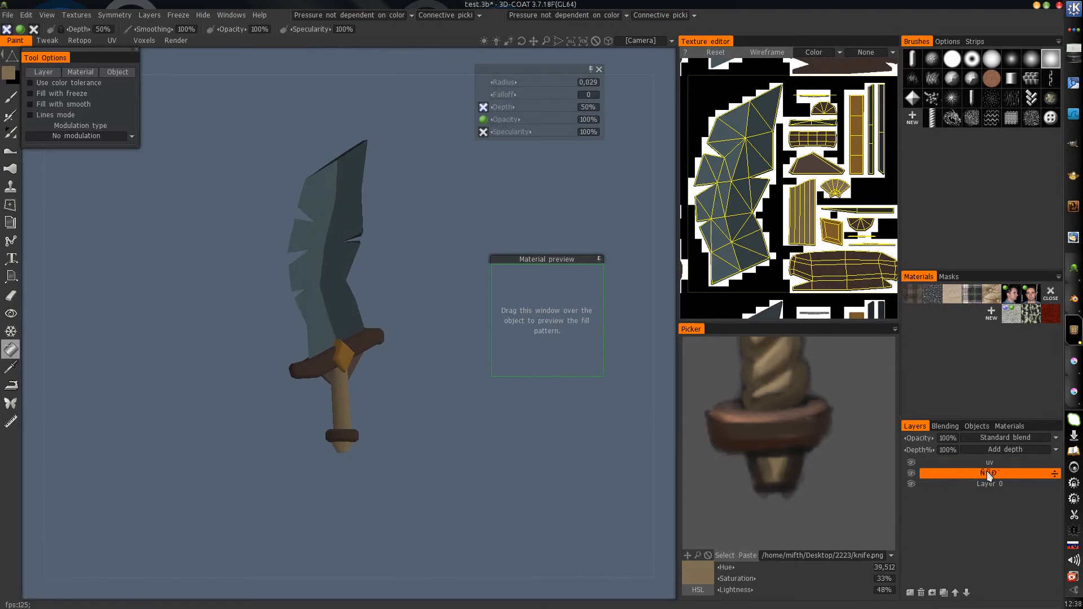
key("Return")
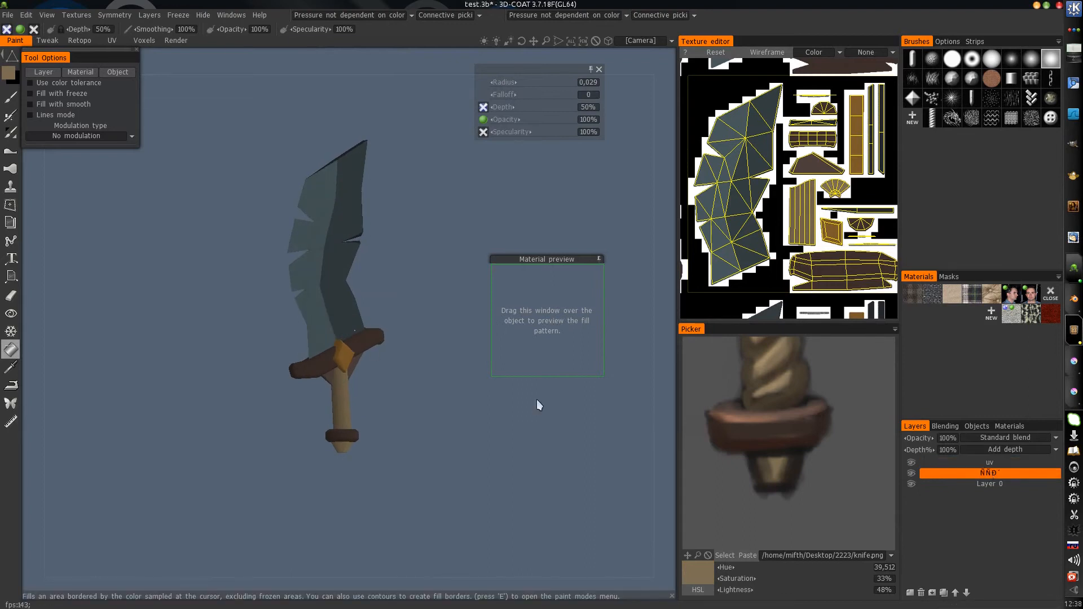
- Rename the layer holding the base colours to "col"
double_click(997, 475)
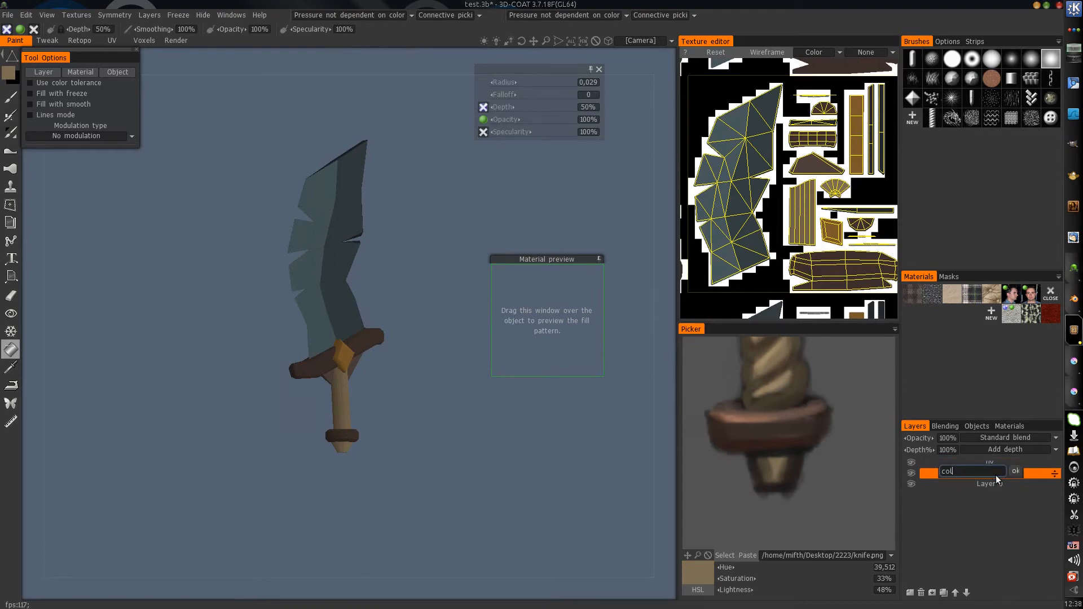
type("col")
key("Return")
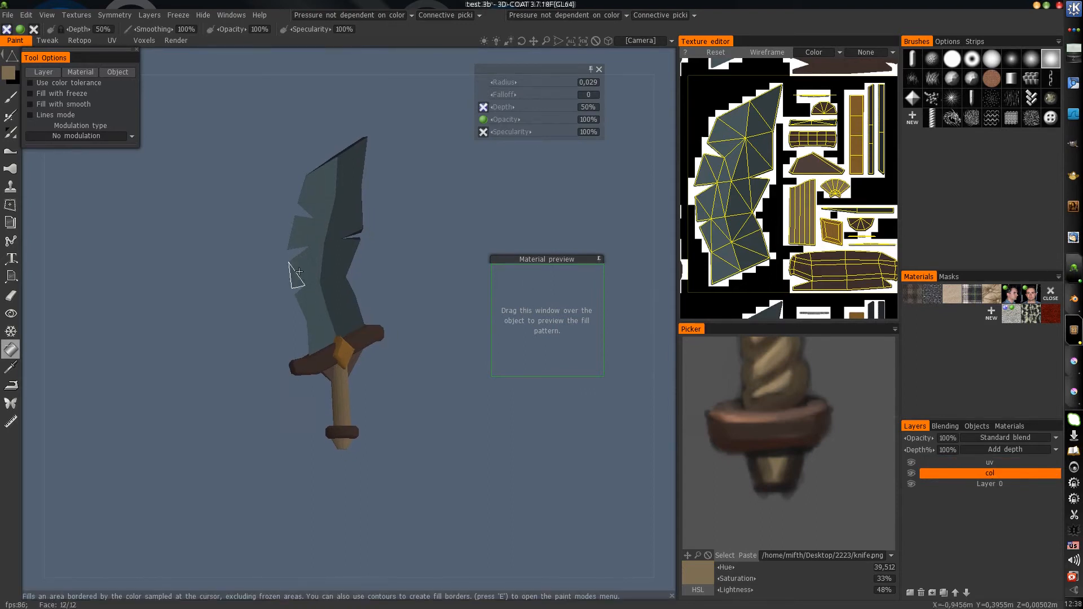
- Switch back to the Brush painting tool and view the whole knife from the front
middle_click_drag(311, 278, 307, 281)
left_click(4, 96)
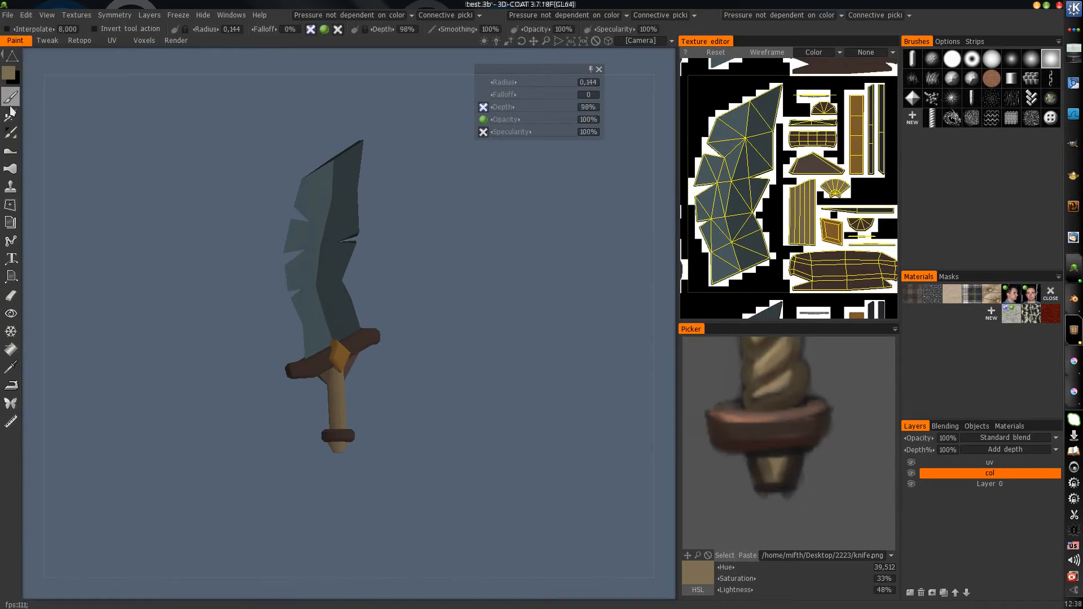
left_click_drag(376, 273, 521, 336)
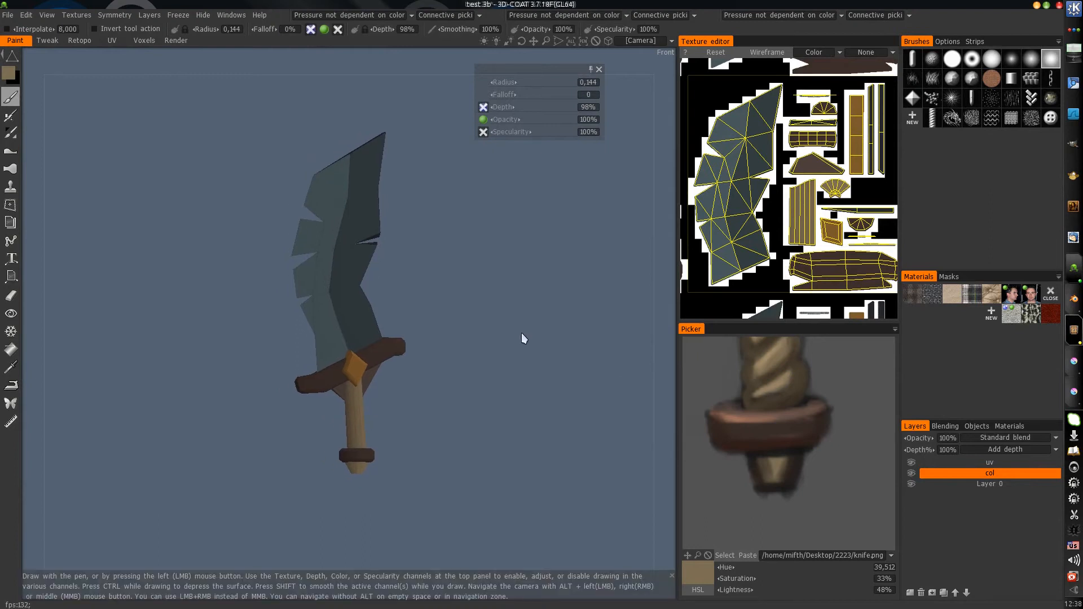
- Switch to Krita and close it together with its temp.kra knife painting
left_click(1062, 367)
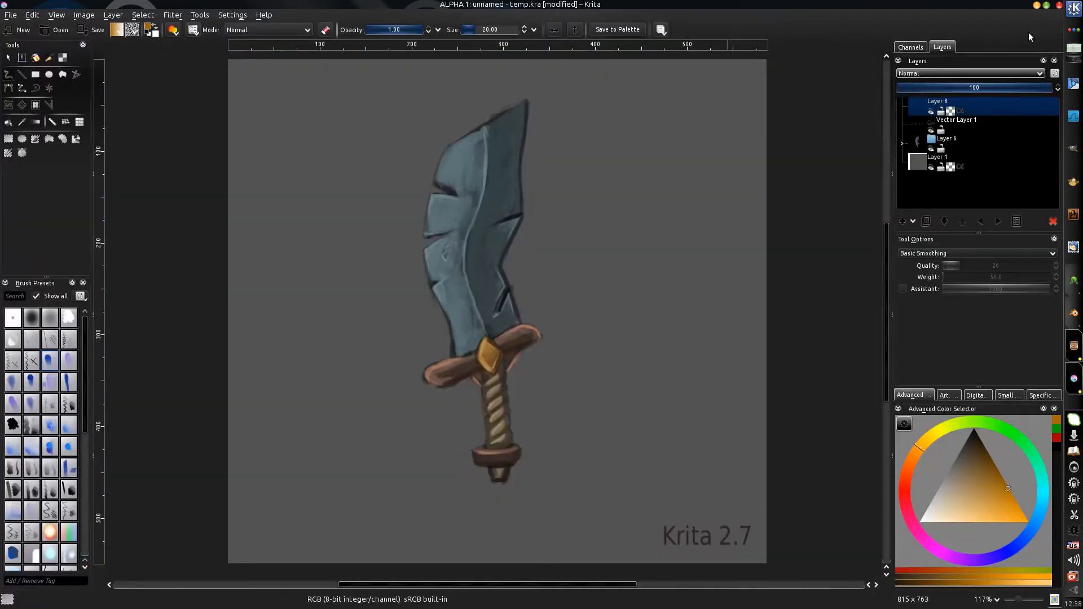
left_click(1060, 5)
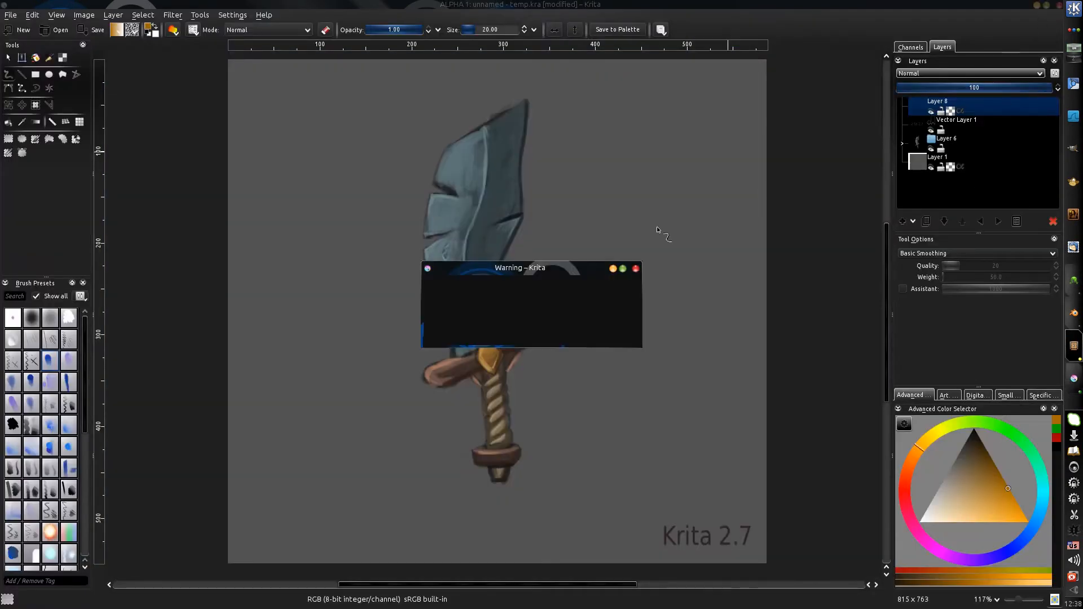
left_click(546, 333)
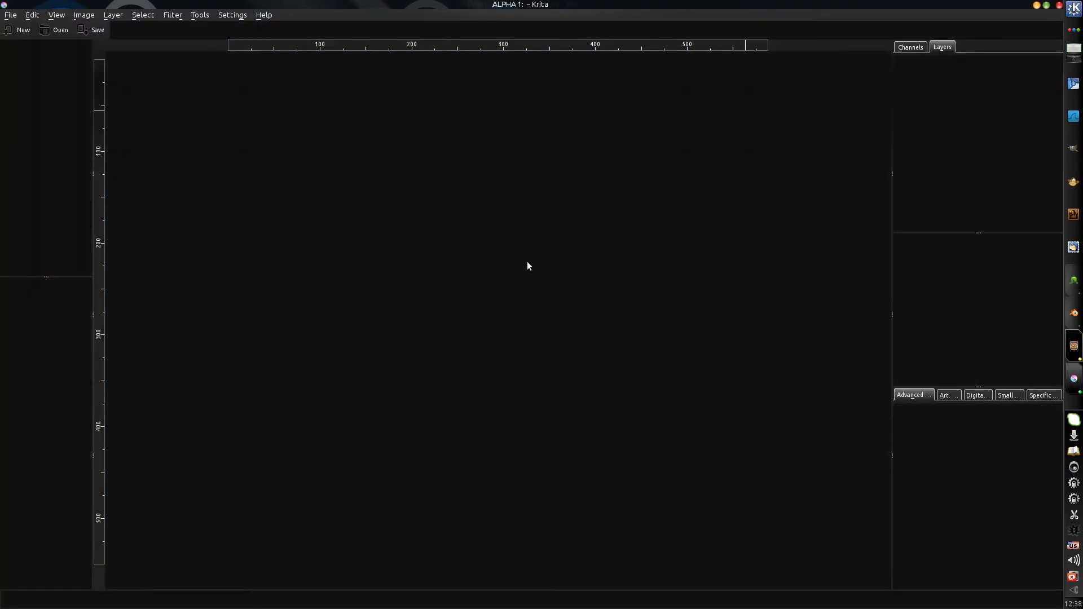
- Send all paint layers of the knife from 3D-Coat to the external editor
left_click_drag(413, 290, 397, 298)
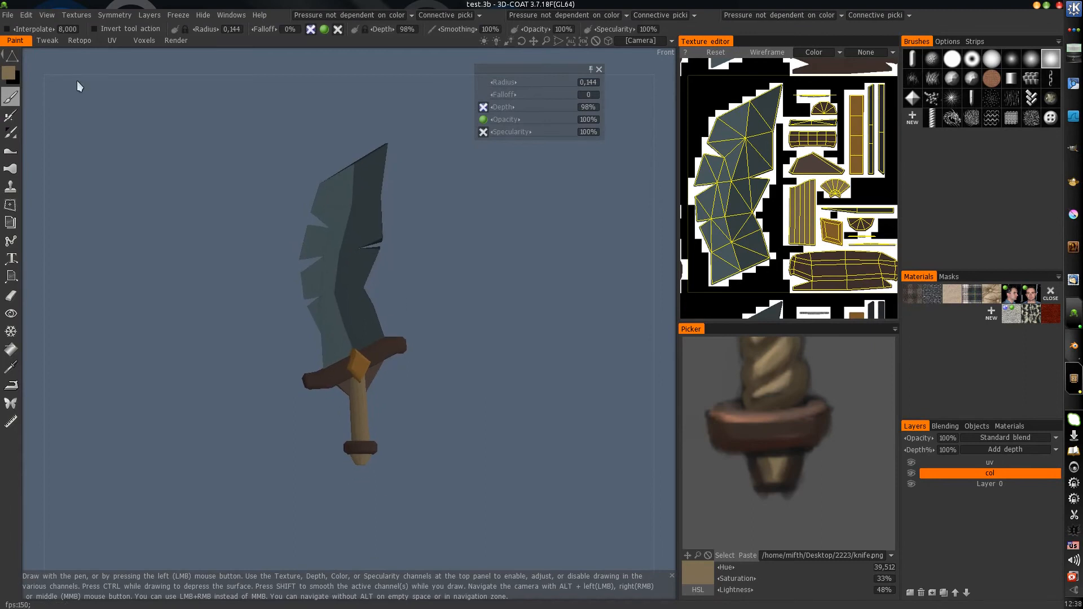
left_click(26, 15)
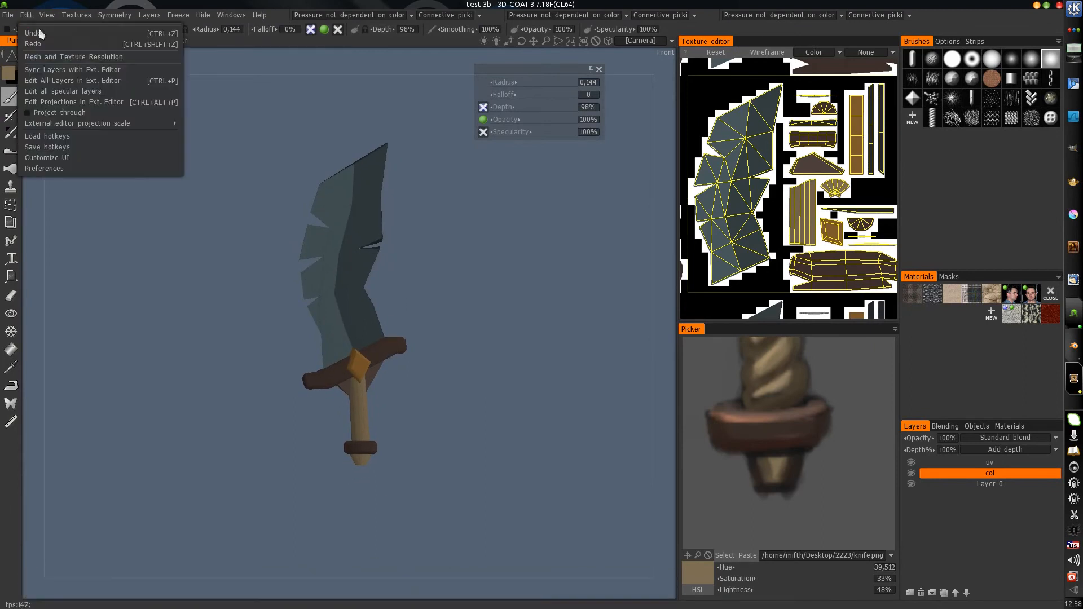
left_click(57, 76)
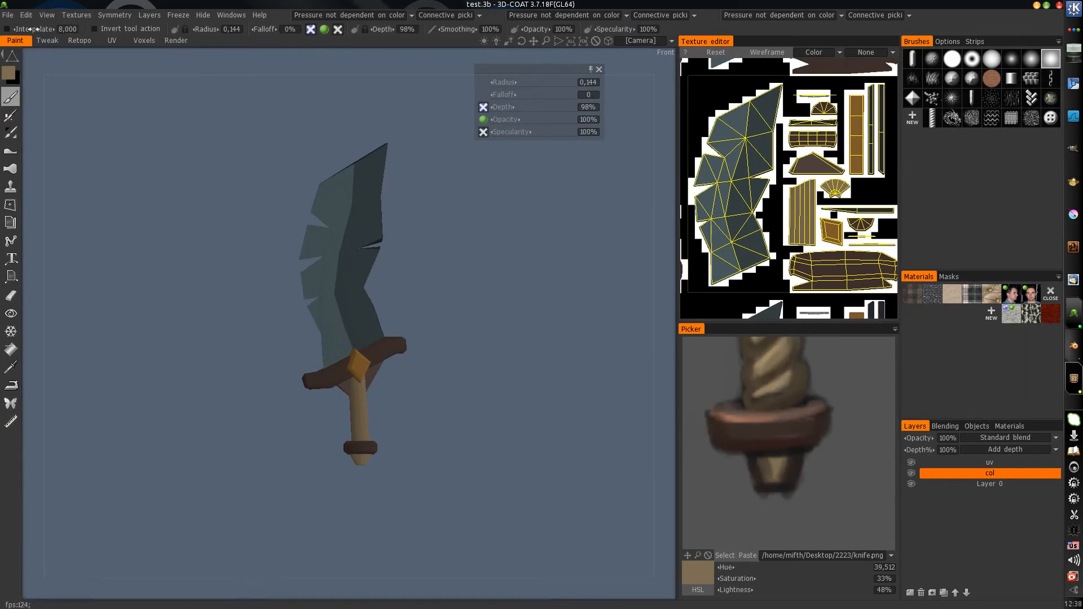
left_click(30, 16)
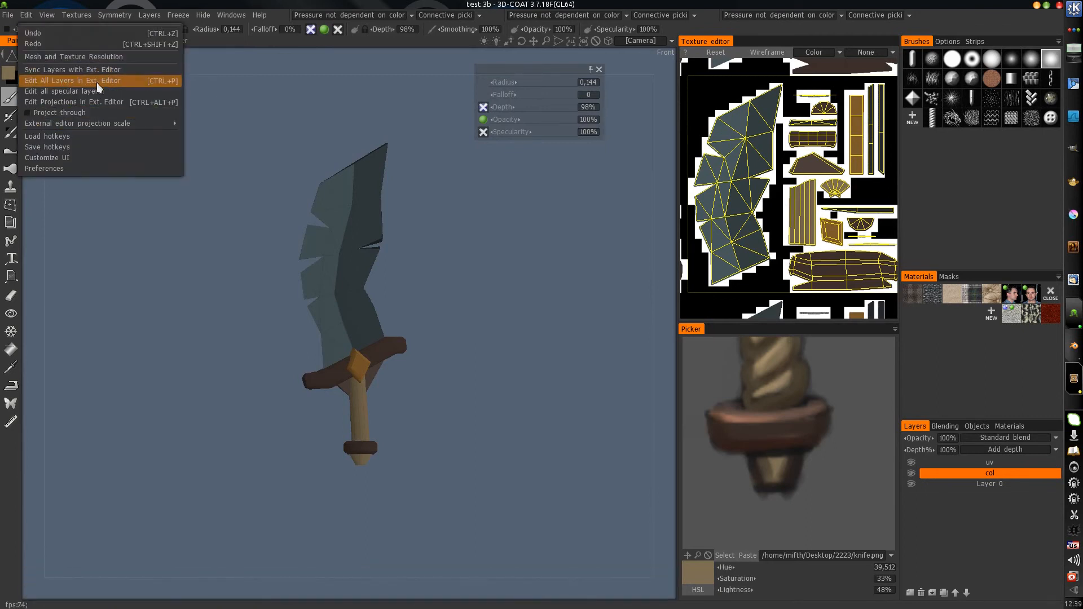
middle_click_drag(321, 335, 313, 319, "alt")
right_click_drag(360, 324, 403, 277, "alt")
middle_click_drag(402, 276, 386, 311, "alt")
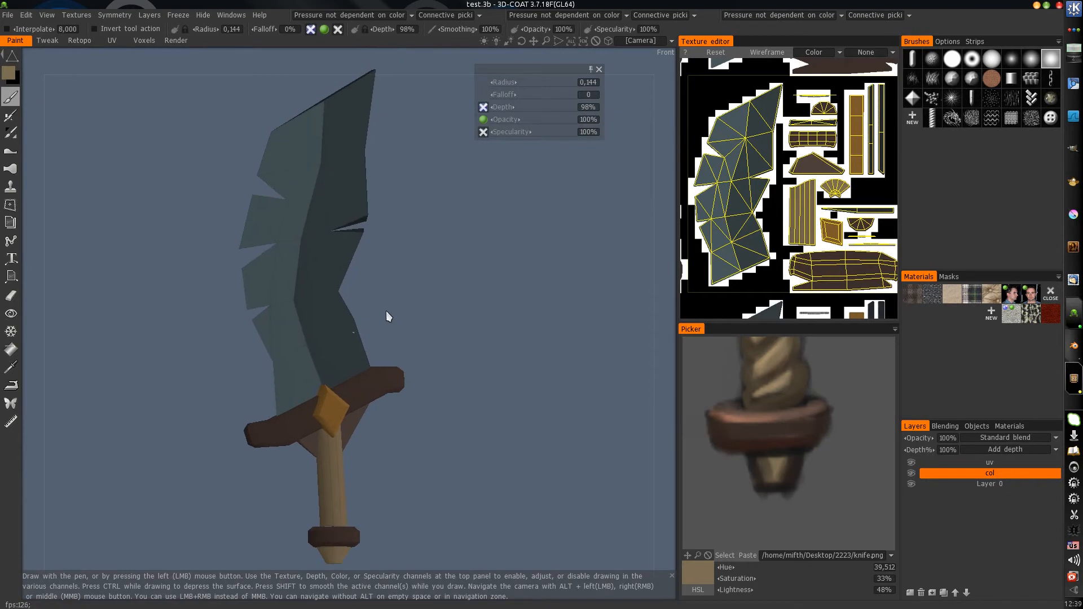
left_click_drag(386, 311, 382, 314, "alt")
right_click_drag(382, 314, 345, 324, "alt")
middle_click_drag(353, 337, 347, 345, "alt")
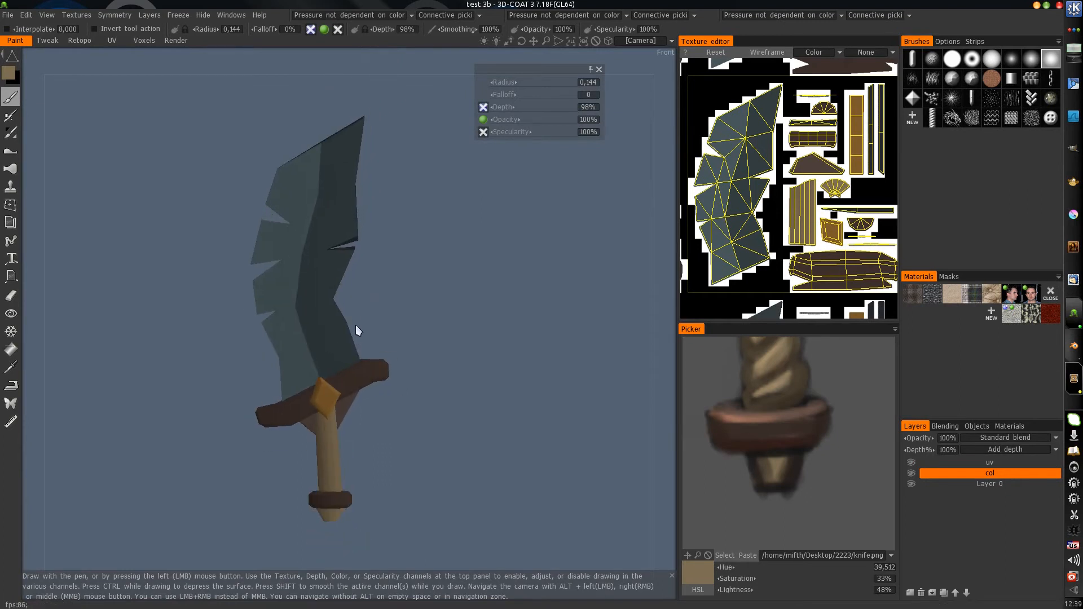
middle_click_drag(356, 327, 374, 232, "alt")
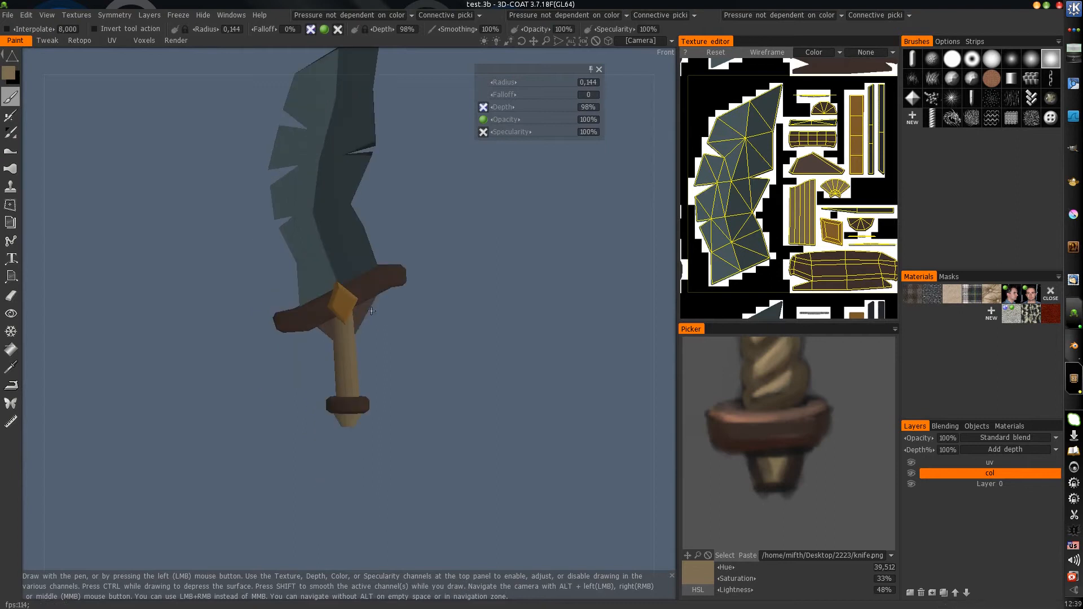
right_click_drag(372, 311, 354, 323, "alt")
middle_click_drag(366, 299, 361, 350, "alt")
right_click_drag(361, 350, 418, 300, "alt")
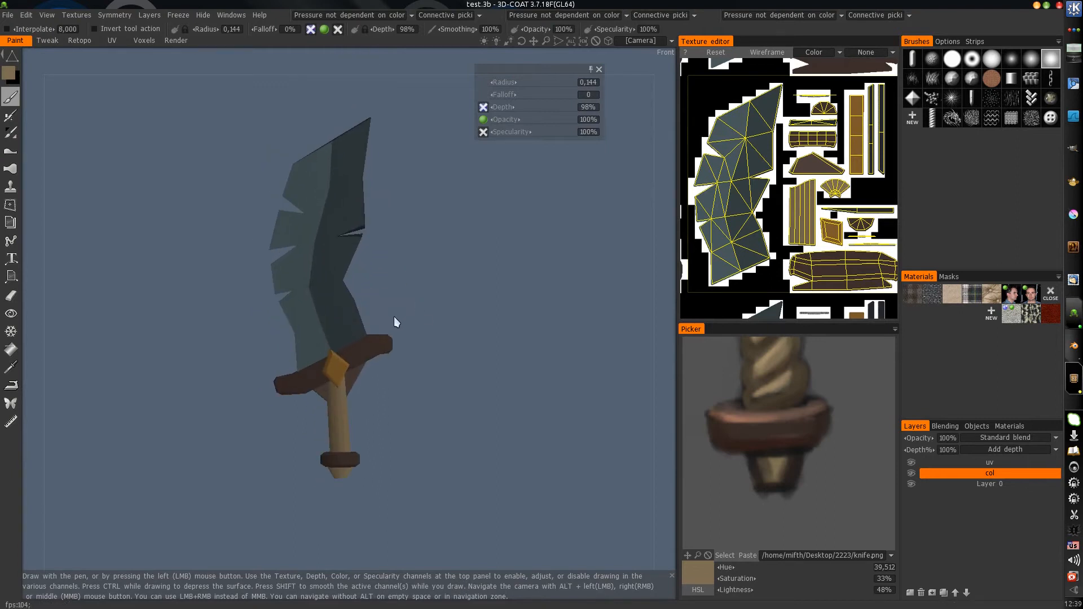
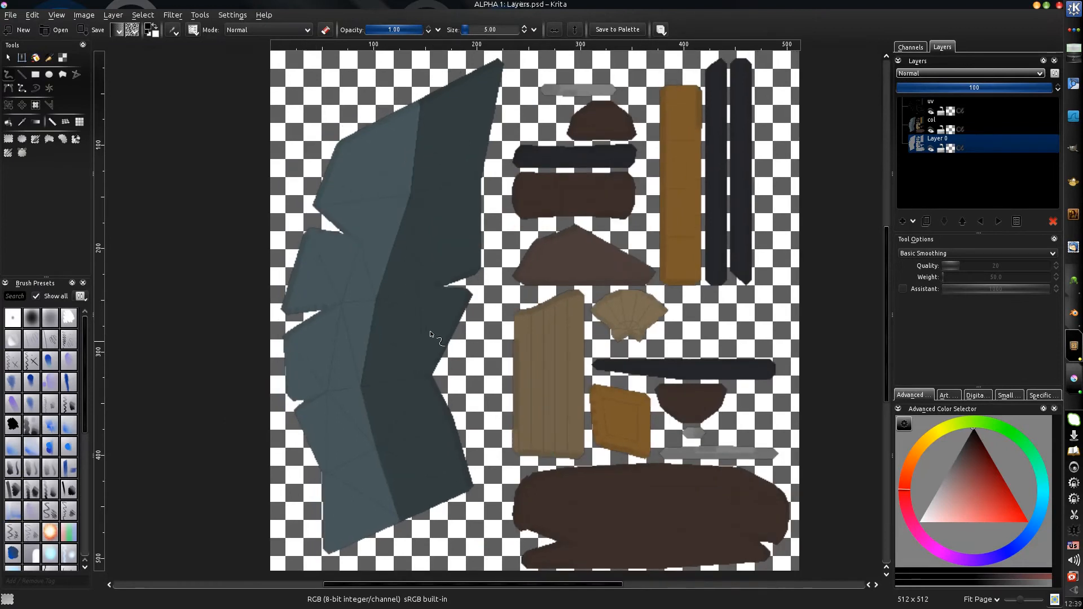
- Examine the knife's unwrapped texture in Krita, checking the uv and col layers and toggling the col layer's visibility
middle_click_drag(437, 345, 421, 348)
middle_click_drag(421, 354, 402, 339, "ctrl")
mouse_move(401, 339)
middle_mouse_down()
mouse_move(399, 327)
mouse_move(397, 348)
middle_mouse_up()
middle_click_drag(398, 347, 373, 372)
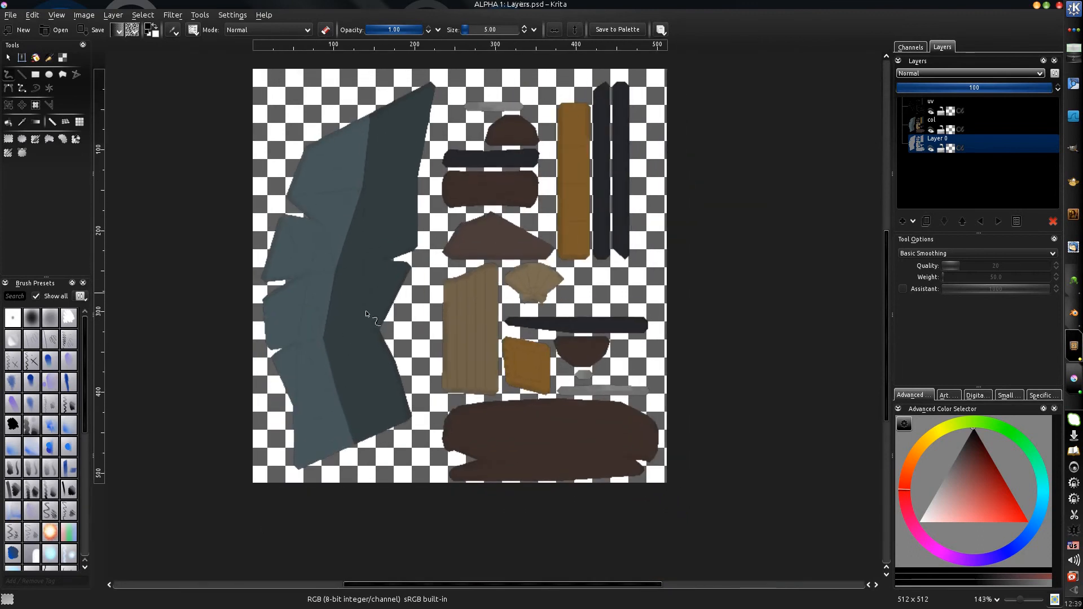
middle_click_drag(405, 266, 377, 290)
left_click(969, 112)
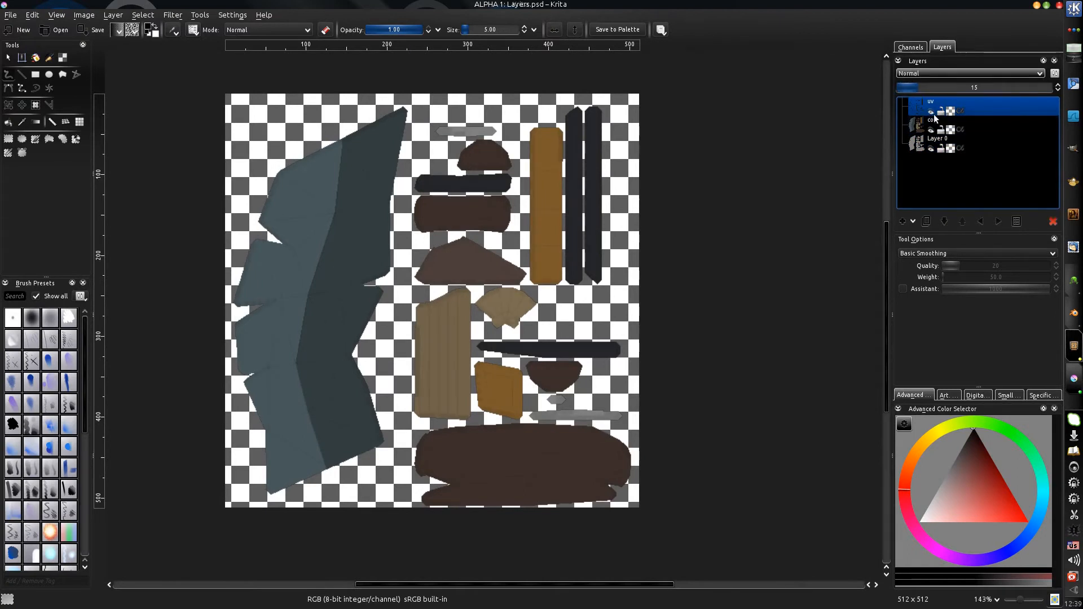
left_click(985, 131)
left_click(933, 130)
left_click(932, 130)
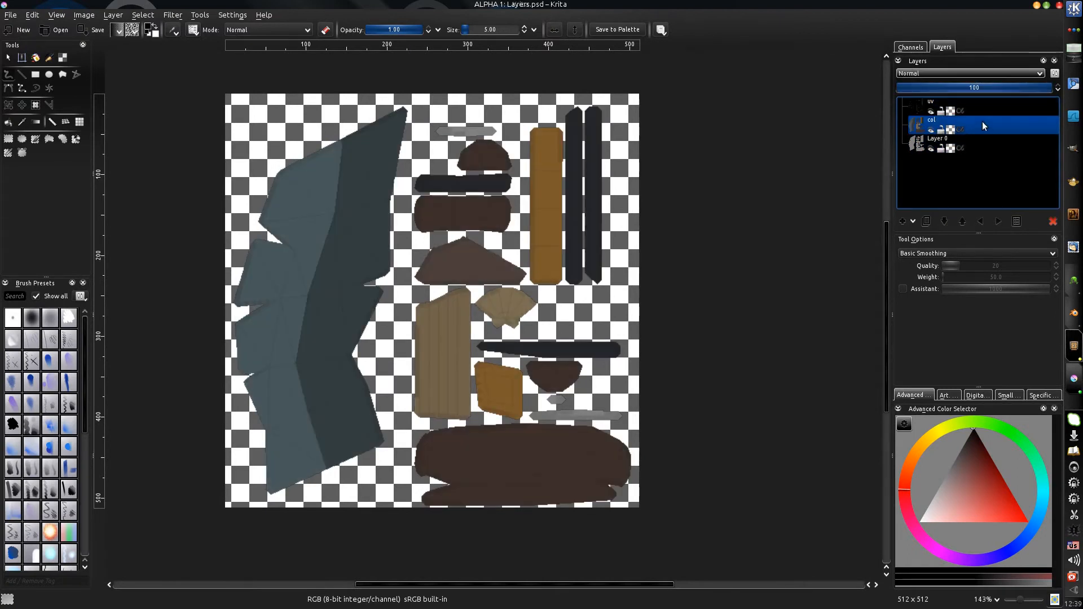
- Add a new paint layer directly above col and rename it "col2"
key("Insert")
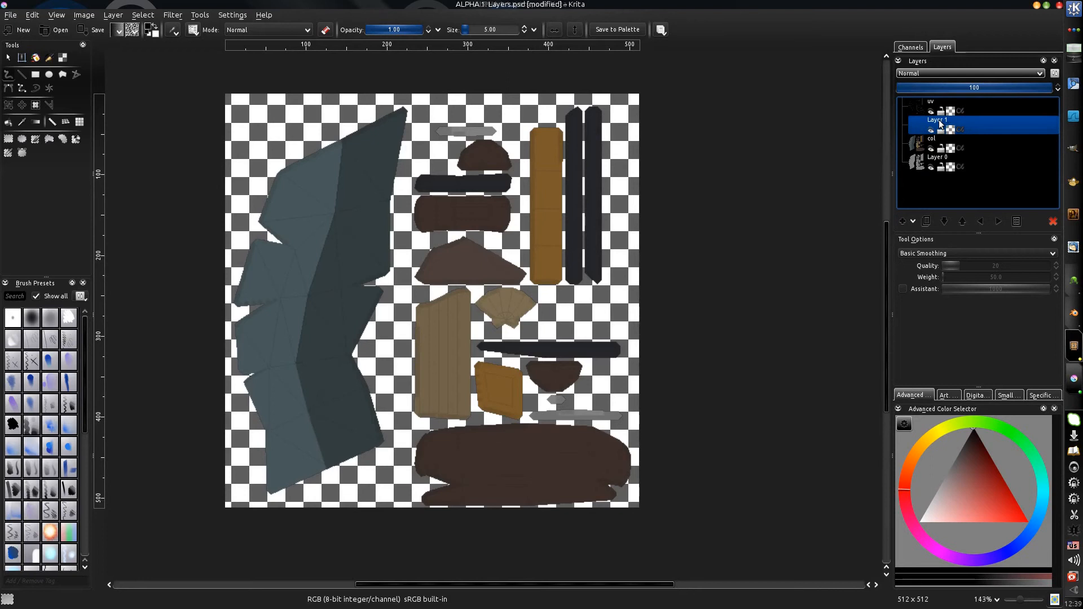
double_click(946, 121)
type("d")
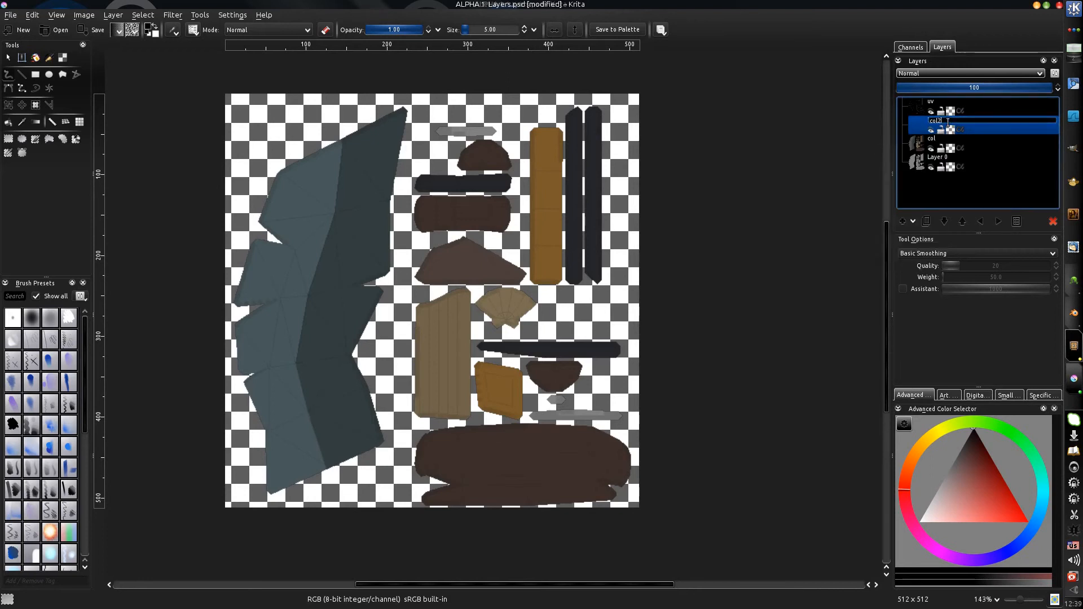
key("Return")
- Outline the tan handle piece with a loose polygonal selection
middle_click_drag(434, 316, 425, 313)
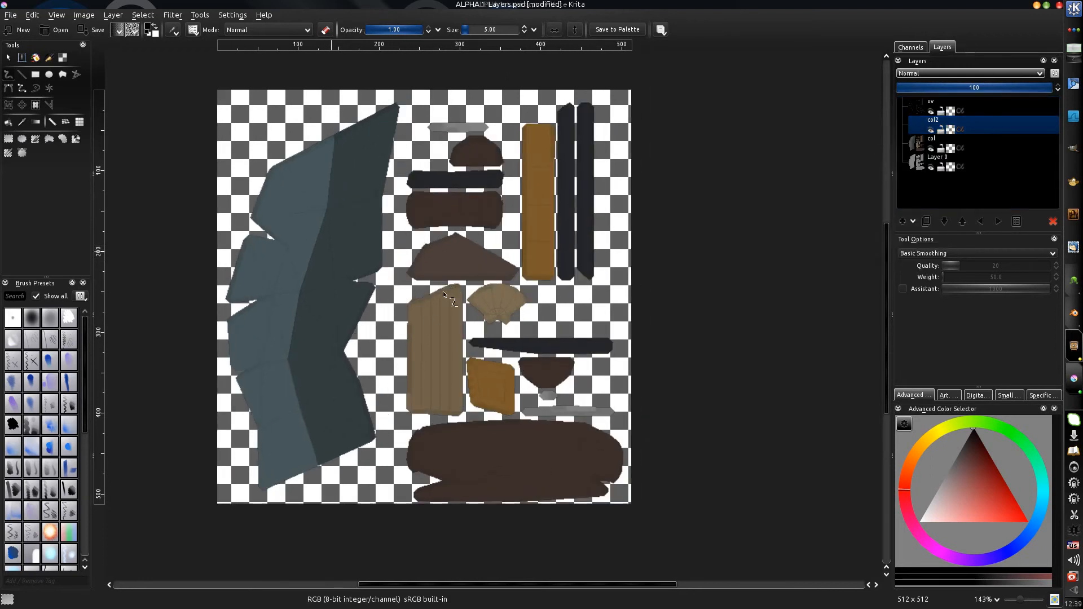
scroll(443, 292, "up", 2)
middle_click_drag(386, 279, 446, 257)
key("ctrl+r")
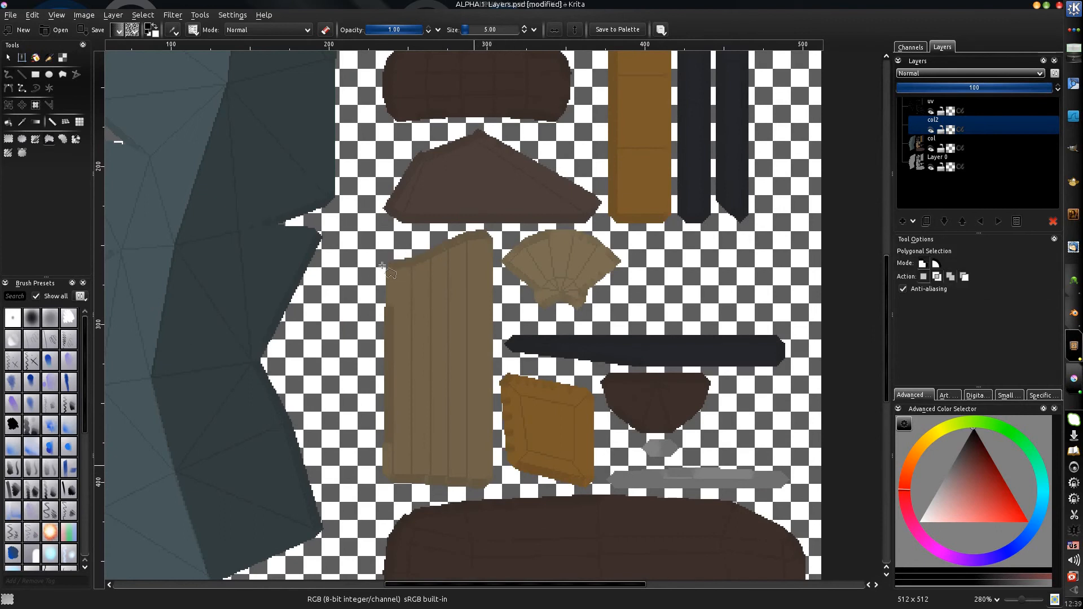
right_click(376, 259)
left_click(394, 242)
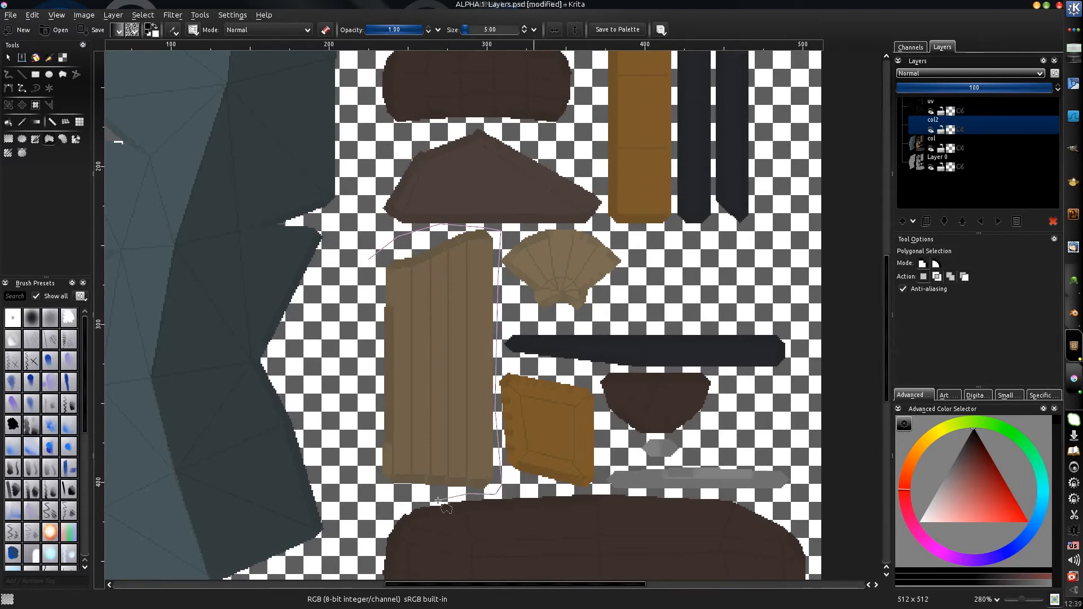
double_click(337, 308)
middle_click_drag(437, 325, 422, 276)
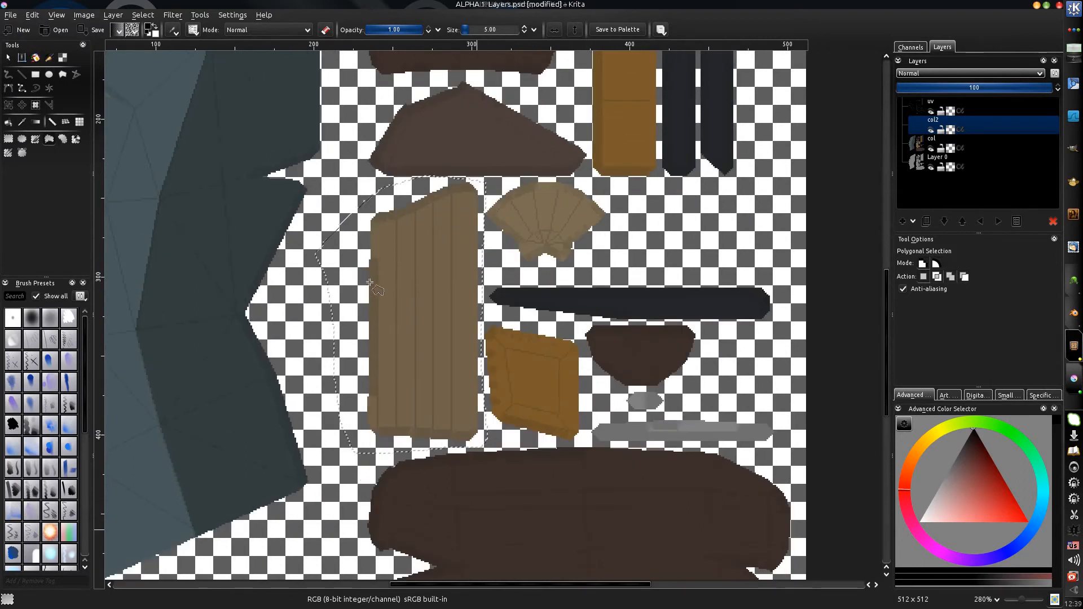
- Switch to the freehand brush, sample the tan of the handle piece and choose a much darker shade of it
key("b")
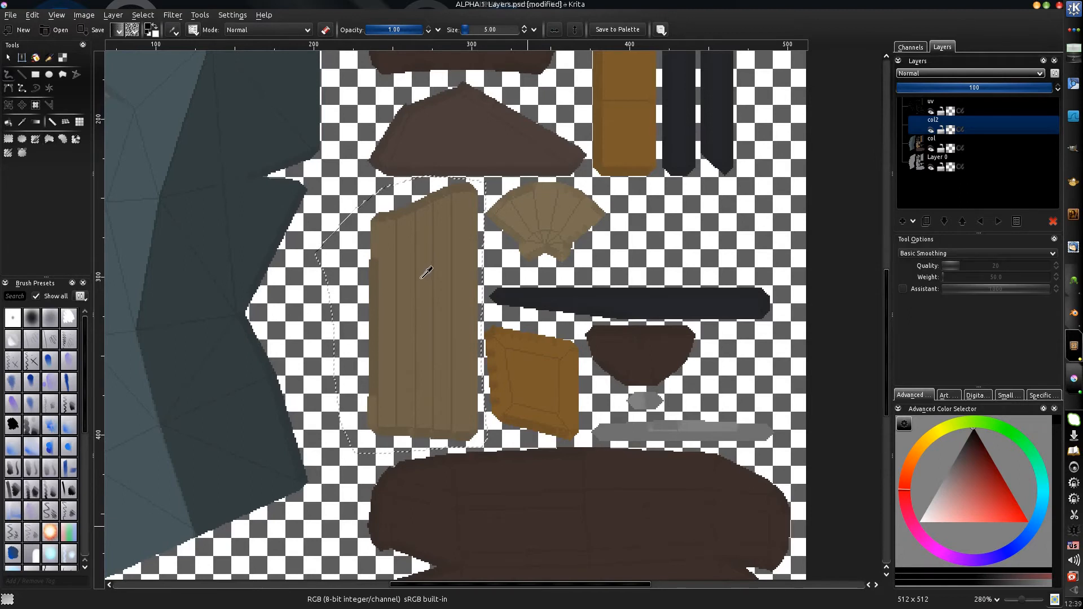
left_click(424, 265, "ctrl")
left_click_drag(973, 458, 971, 449)
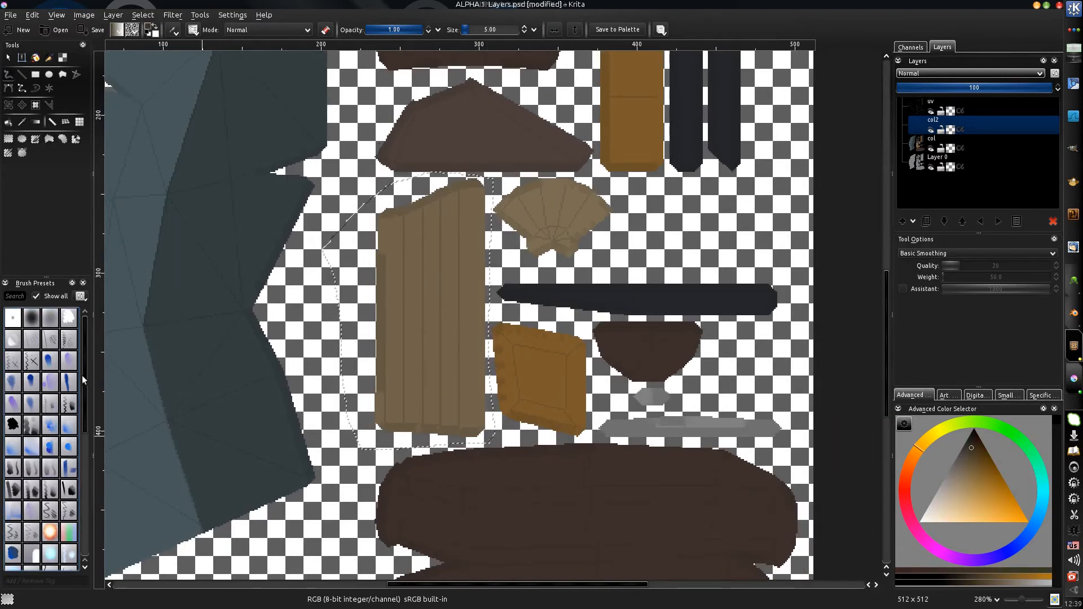
- Stop showing all brush presets, choose the soft Gaussian pixel brush and enlarge it to a size of 102
left_click(39, 297)
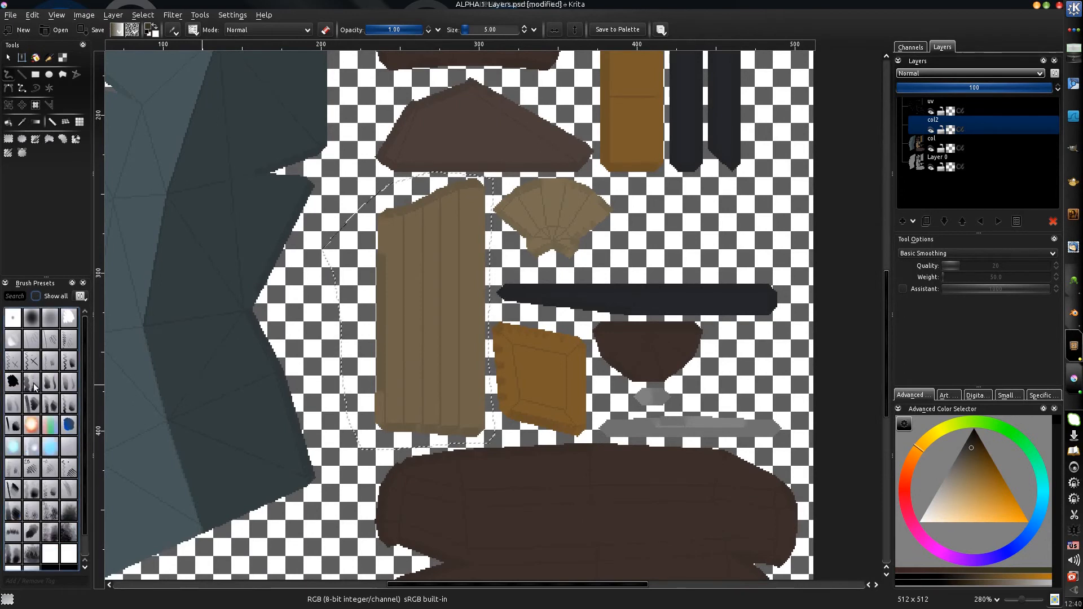
left_click(69, 388)
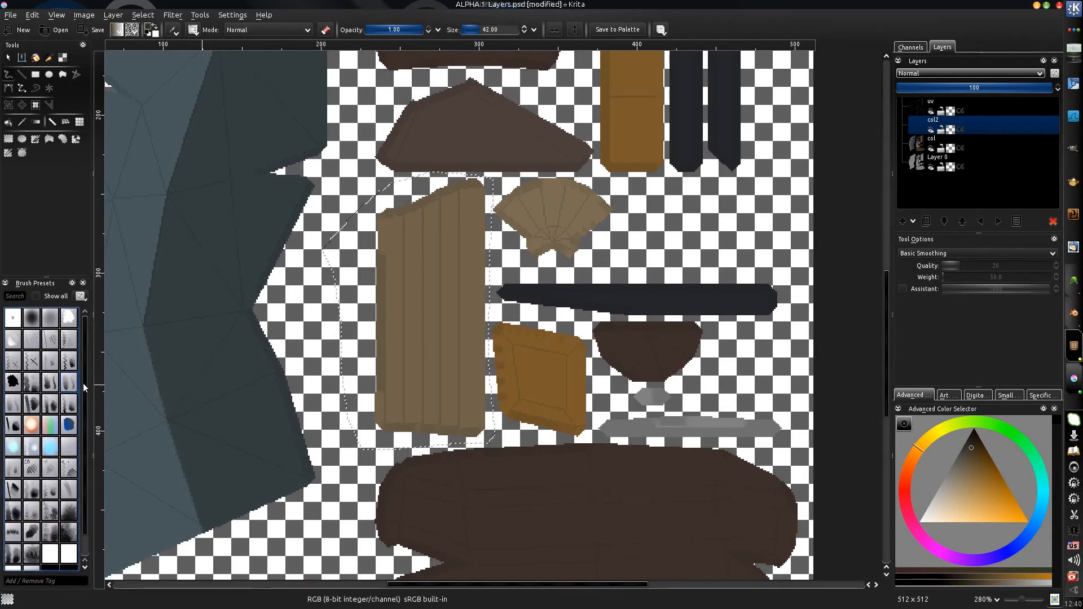
key("]")
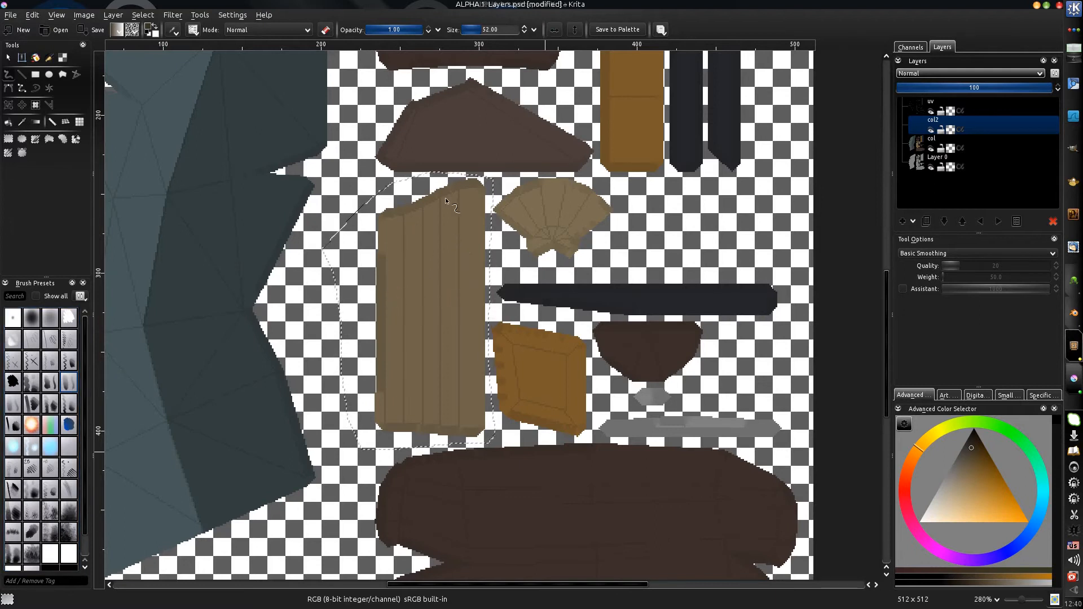
key("]")
key("]")
key("]")
key("]")
key("]")
- Paint soft dark shading across the upper end of the selected handle piece
mouse_move(398, 211)
left_mouse_down()
mouse_move(446, 189)
mouse_move(362, 237)
mouse_move(518, 173)
mouse_move(448, 199)
left_mouse_up()
middle_click_drag(366, 224, 391, 200)
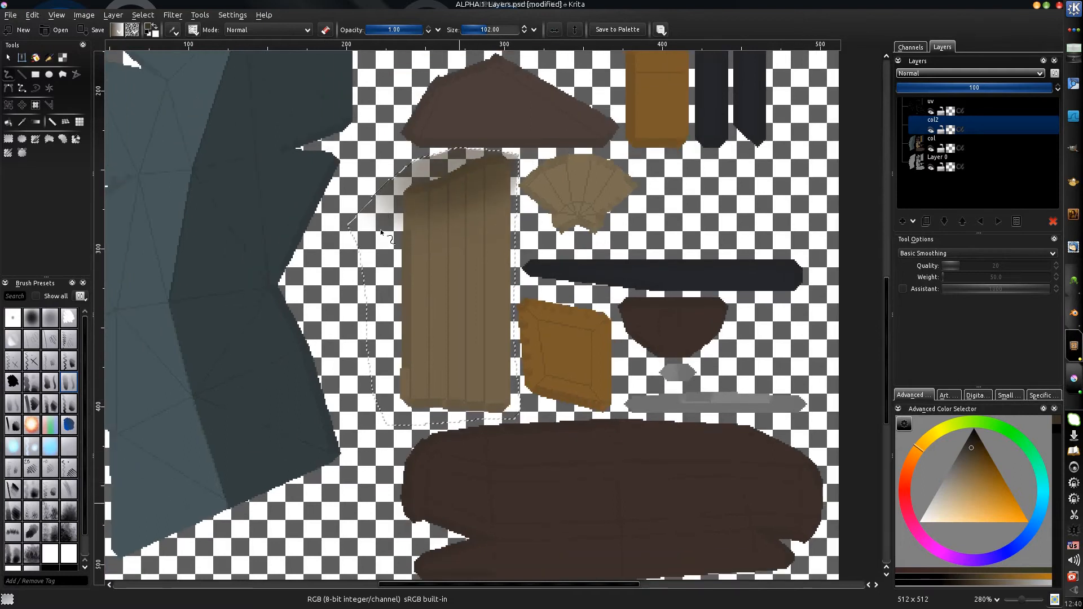
left_click_drag(382, 232, 409, 230)
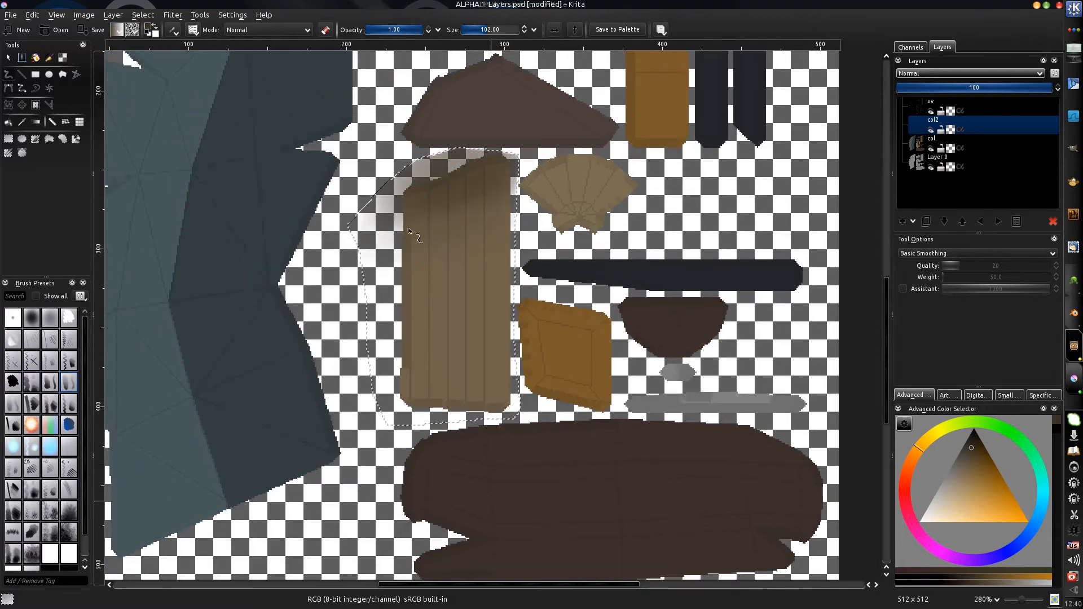
- Set the brush tip's spacing to about 0.19 in the brush settings
left_click(173, 29)
left_click_drag(484, 255, 489, 255)
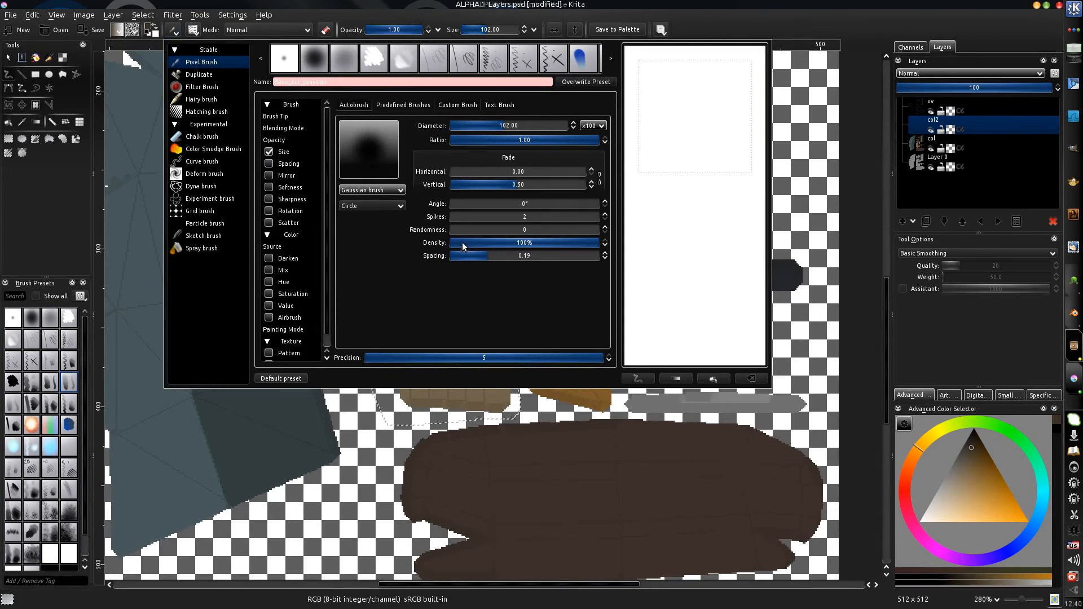
left_click_drag(484, 256, 489, 257)
- Paint soft dark shading across the lower end of the handle piece and clear the selection
left_click(403, 413)
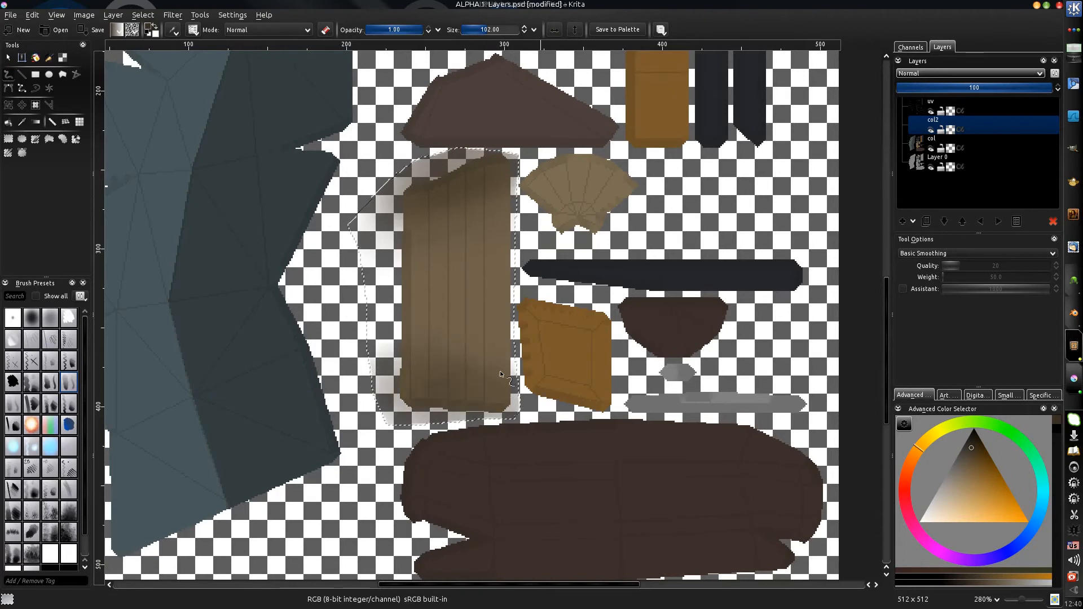
middle_click_drag(493, 363, 507, 346)
mouse_move(429, 389)
left_mouse_down()
mouse_move(468, 392)
mouse_move(497, 378)
mouse_move(475, 383)
left_mouse_up()
key("ctrl+shift+a")
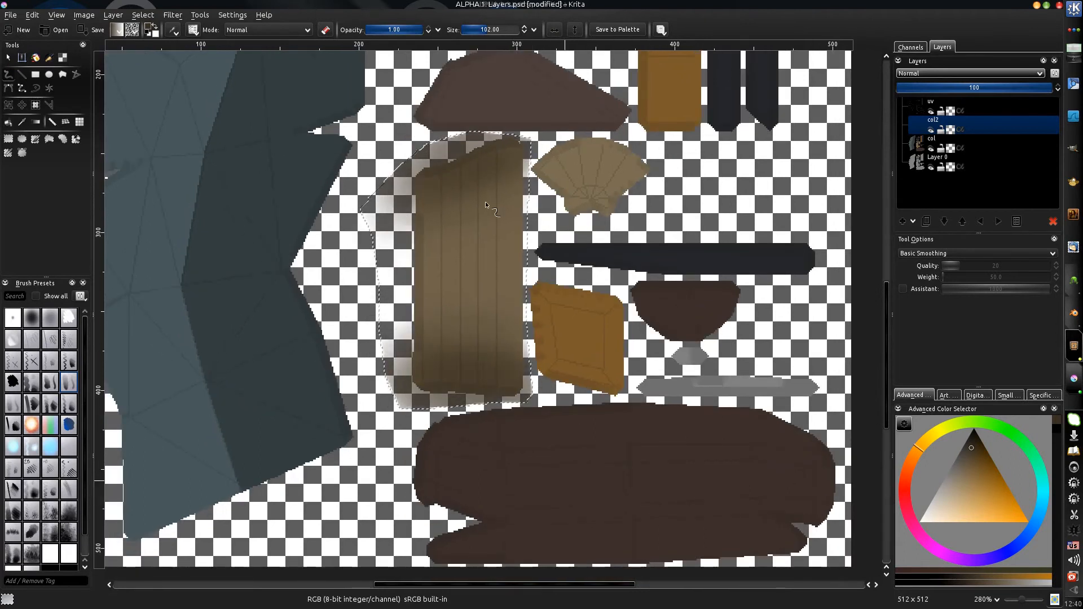
- Trace a polygonal selection down the crease between the blade's light and dark halves, hiding the uv layer to see the edge
scroll(429, 333, "down", 2)
middle_click_drag(386, 277, 396, 355)
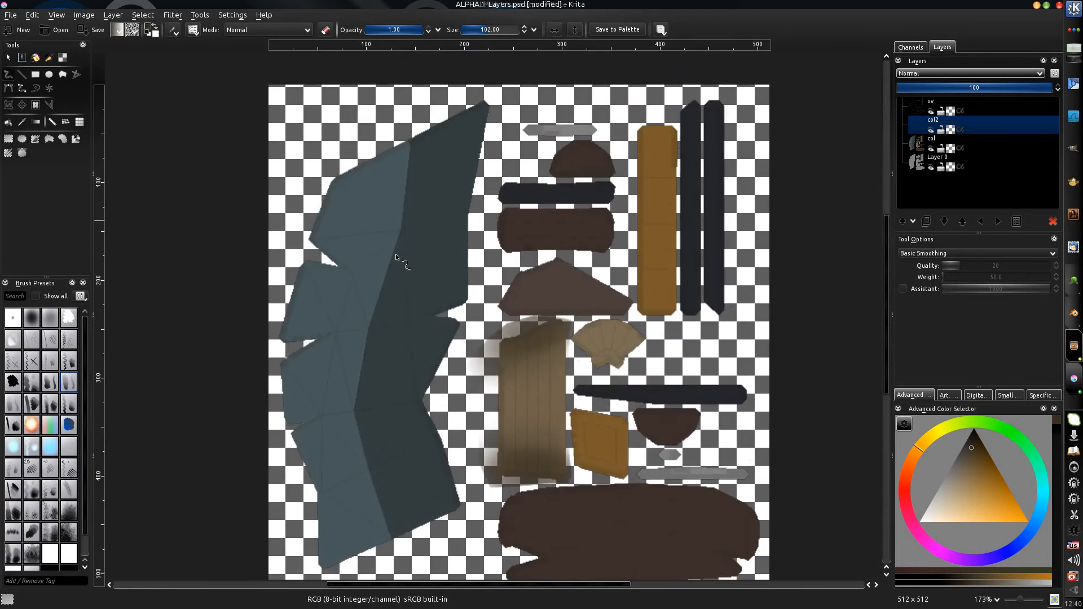
middle_click_drag(396, 258, 331, 233)
key("ctrl+r")
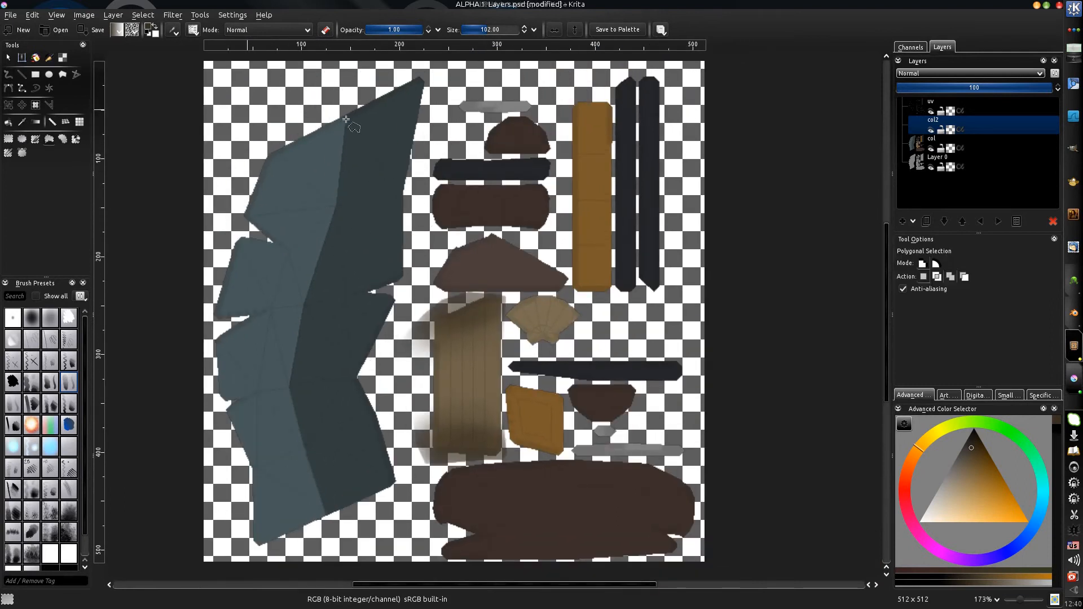
scroll(332, 185, "up", 4)
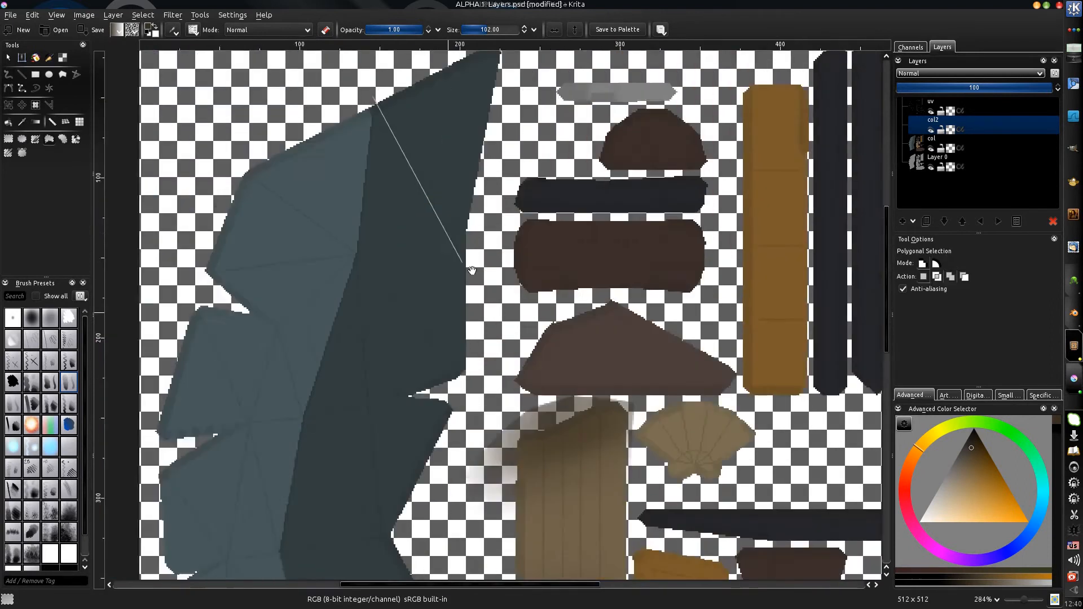
middle_click_drag(428, 411, 429, 139)
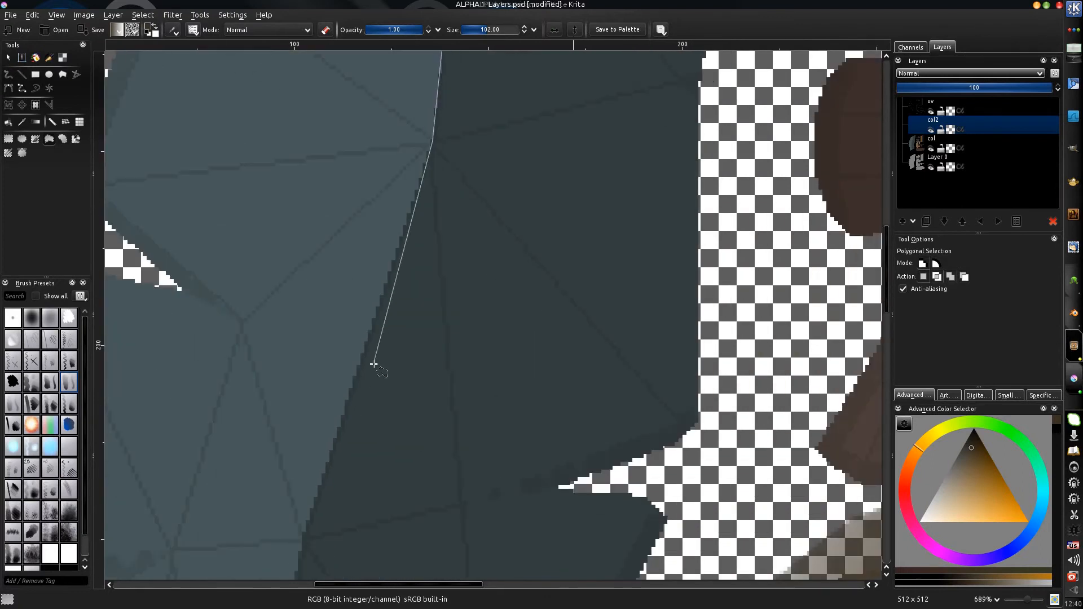
middle_click_drag(375, 366, 424, 196)
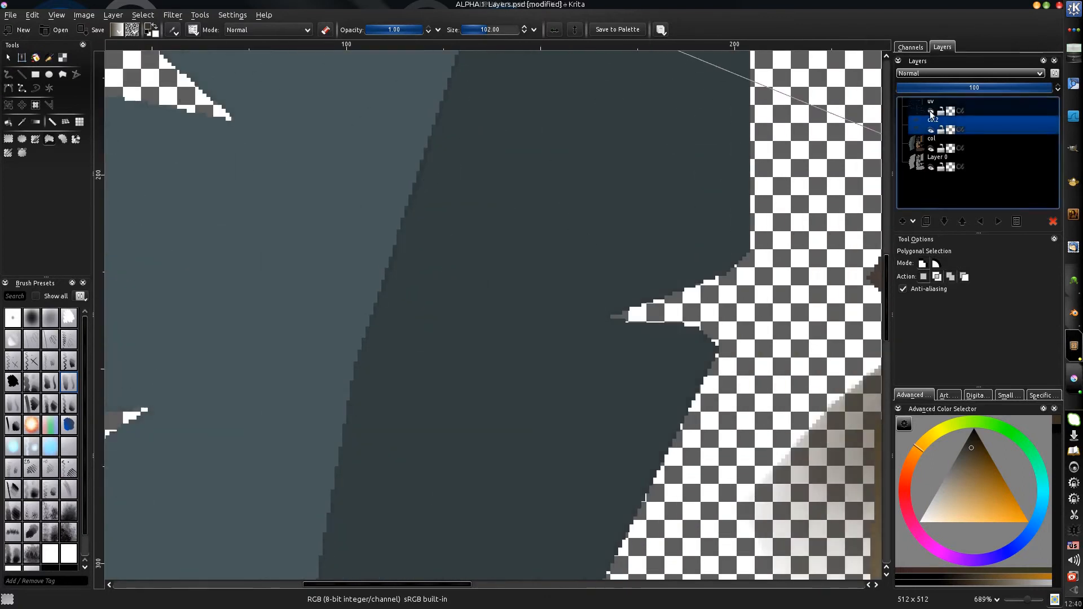
left_click(352, 376)
scroll(339, 367, "down", 3)
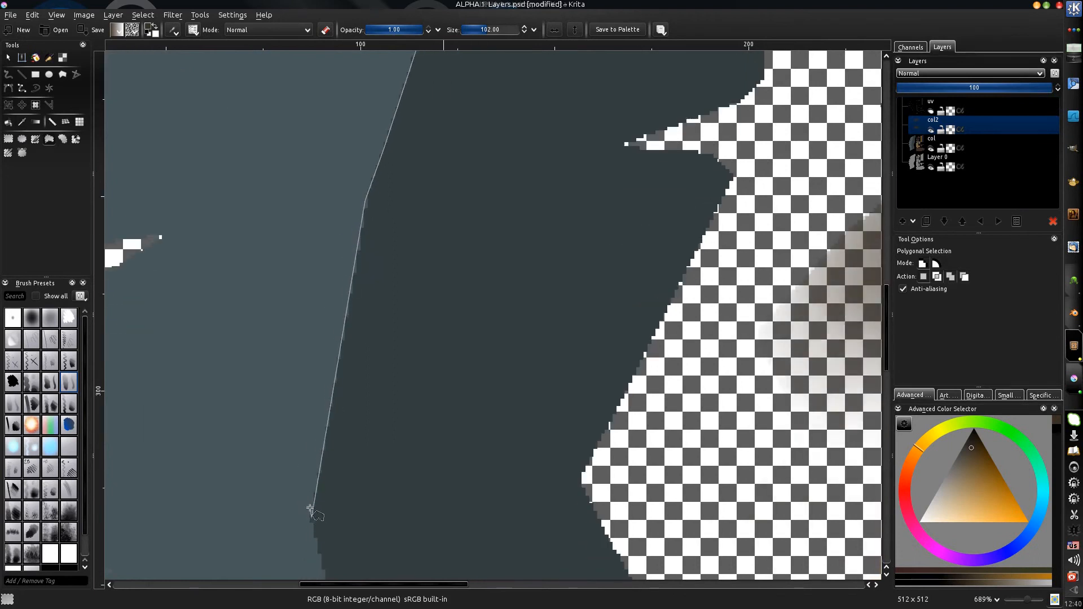
left_click(310, 510)
scroll(357, 315, "down", 4)
scroll(380, 491, "down", 4)
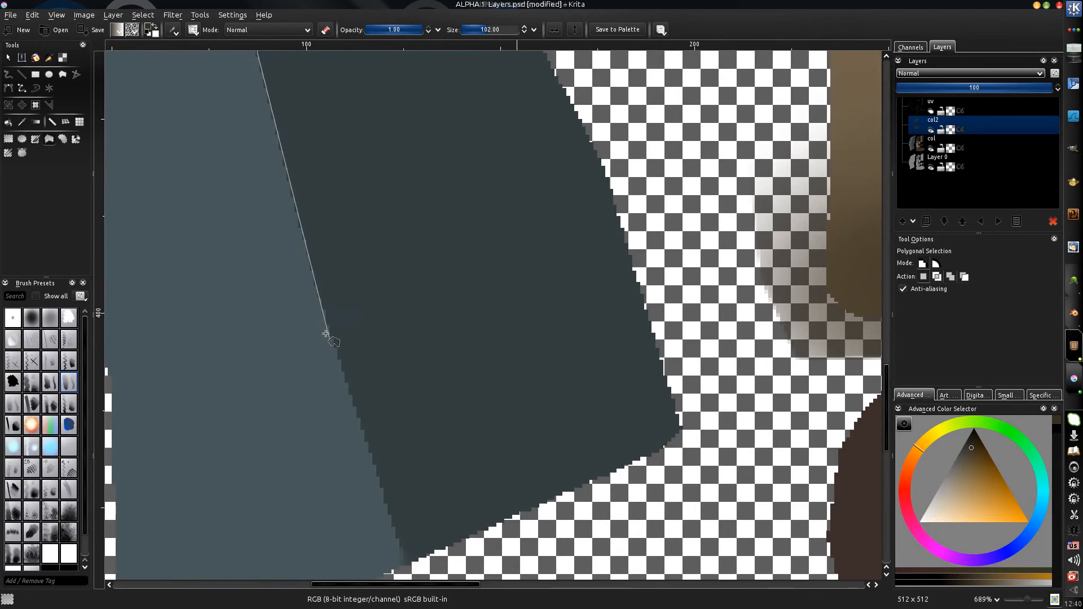
middle_click_drag(321, 274, 342, 299)
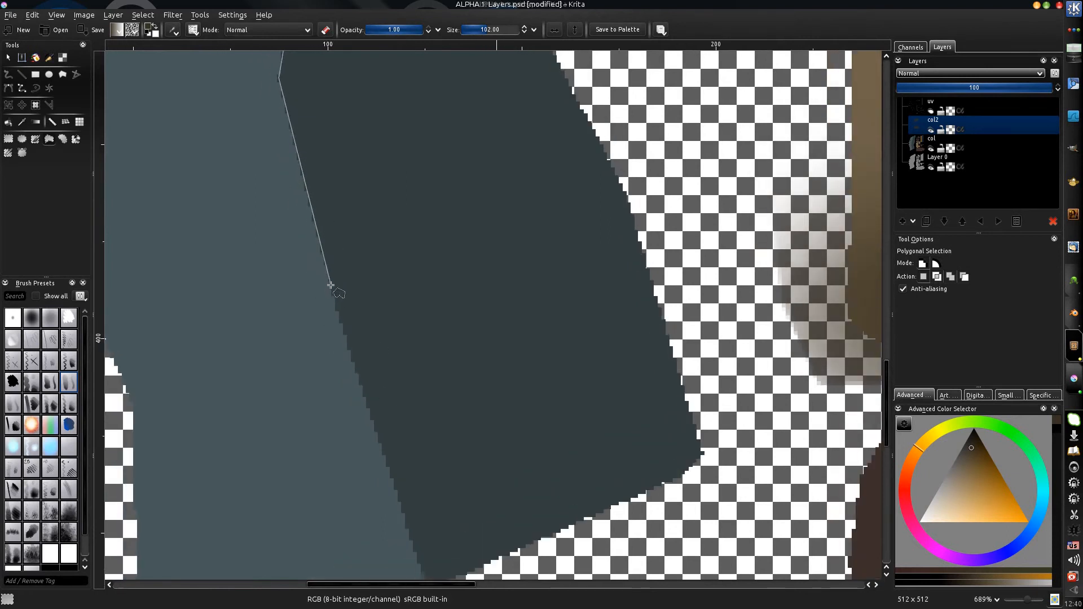
middle_click_drag(374, 447, 310, 278)
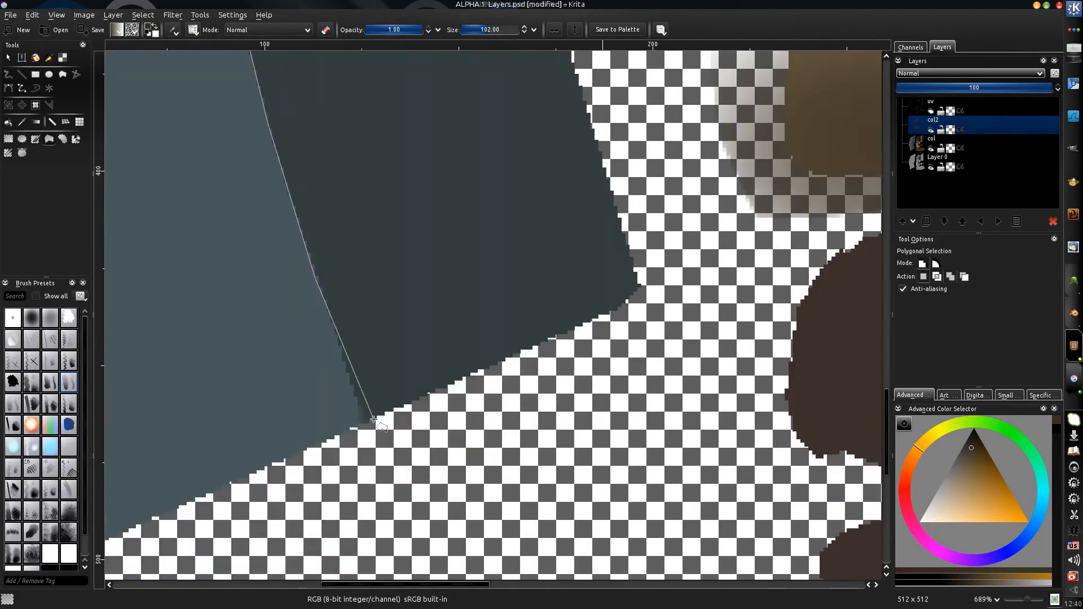
- Carry the selection outline around the outer edge of the blade's light half and close it at the top of the crease
scroll(370, 430, "down", 5)
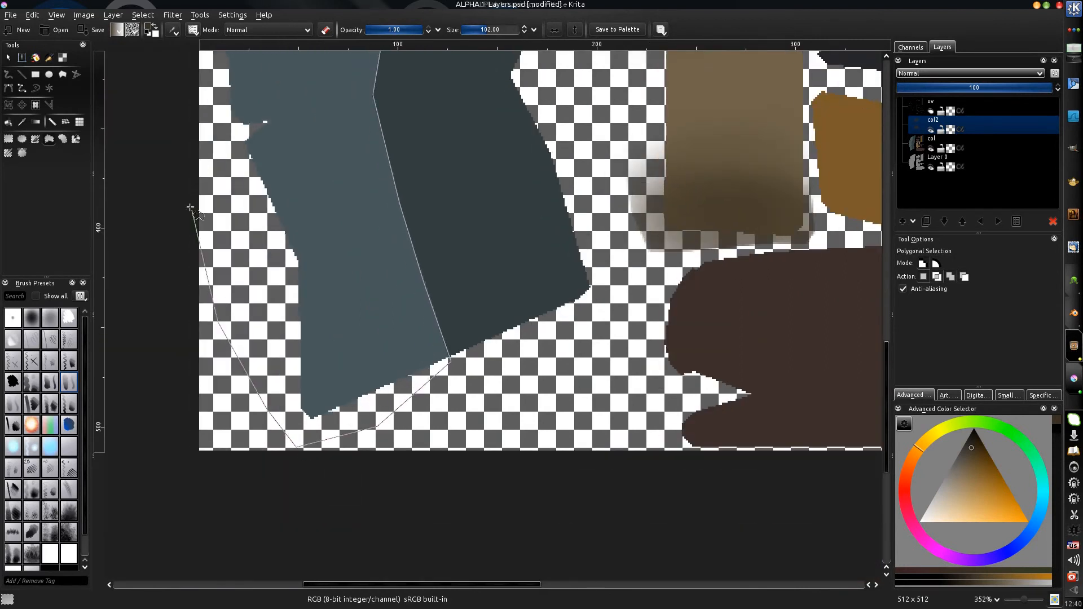
scroll(224, 345, "up", 3)
left_click(196, 300)
middle_click_drag(194, 188, 179, 290)
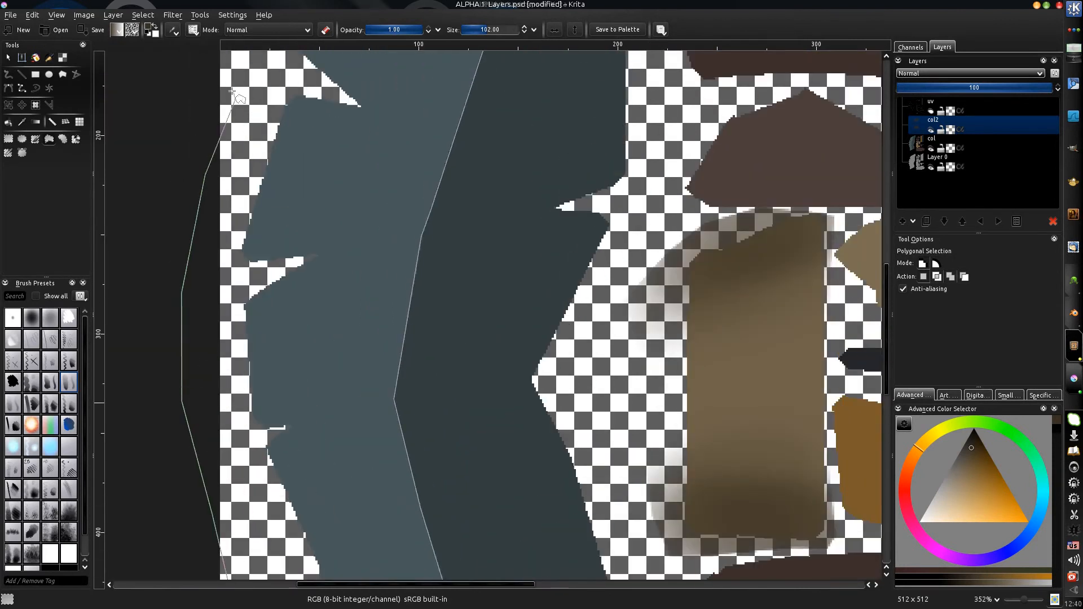
middle_click_drag(232, 90, 238, 232)
left_click(345, 57)
middle_click_drag(350, 52, 326, 199)
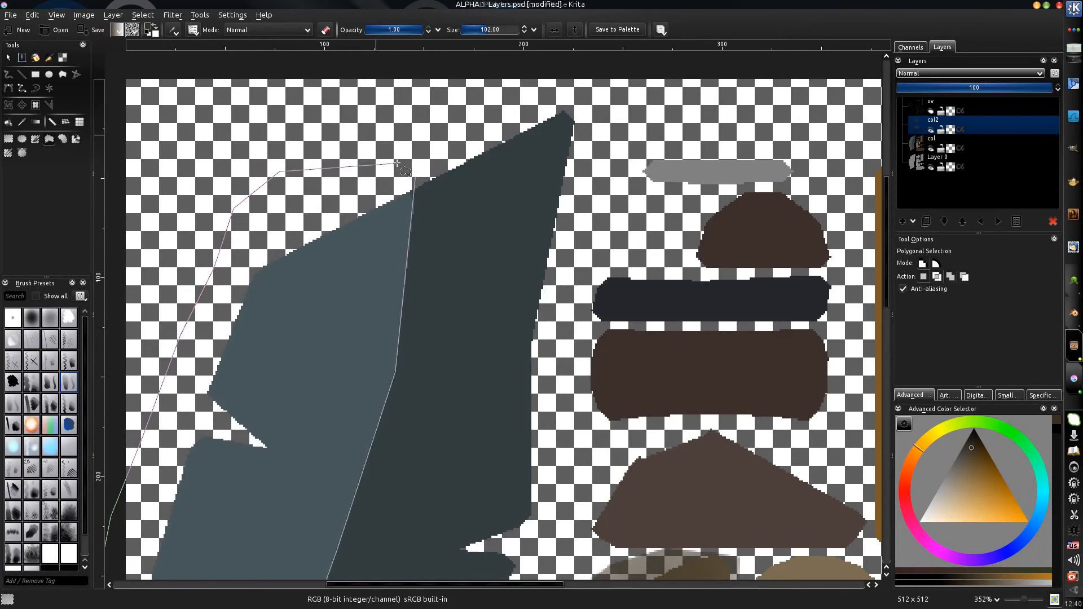
left_click(414, 177)
scroll(382, 246, "down", 5)
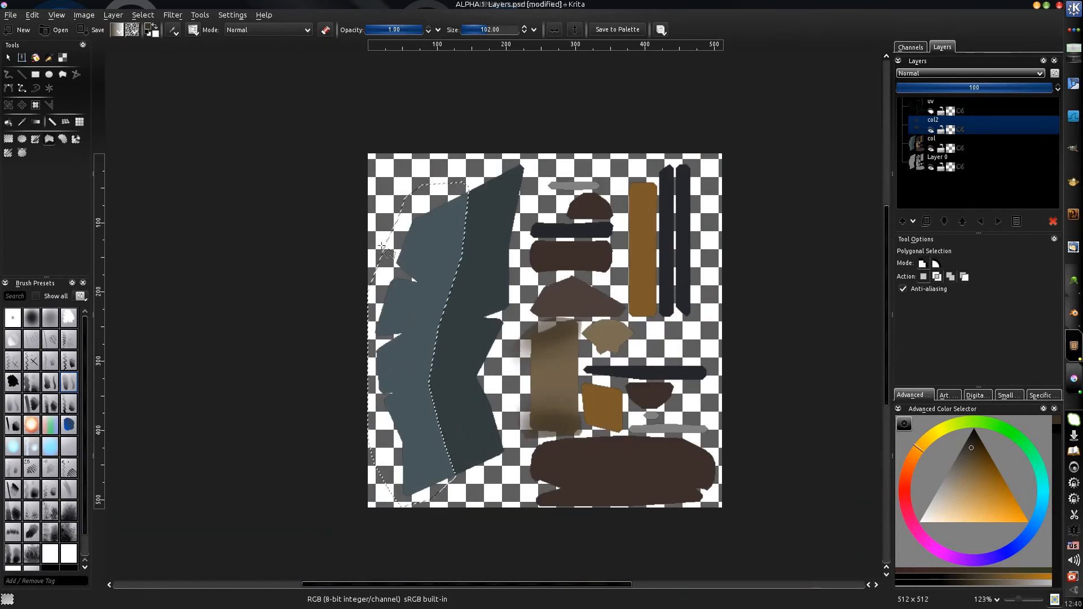
- Sample the blade's blue-grey, lighten it and paint soft highlights along the crease of the selected half with a size 179 brush
middle_click_drag(382, 247, 374, 260)
key("b")
left_click_drag(430, 263, 458, 263, "shift")
left_click(430, 261, "ctrl")
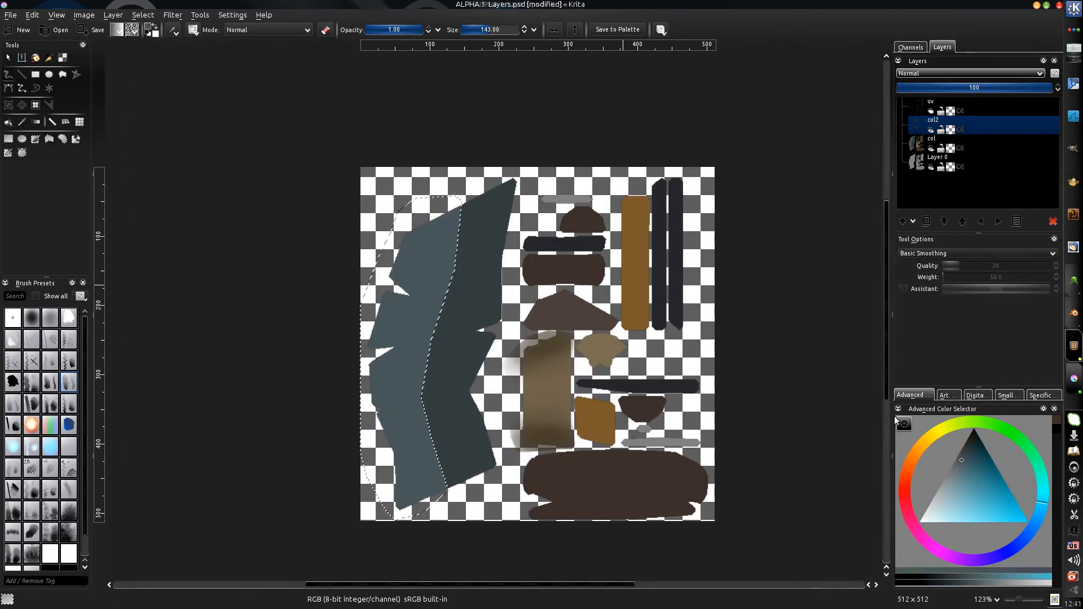
left_click(952, 490)
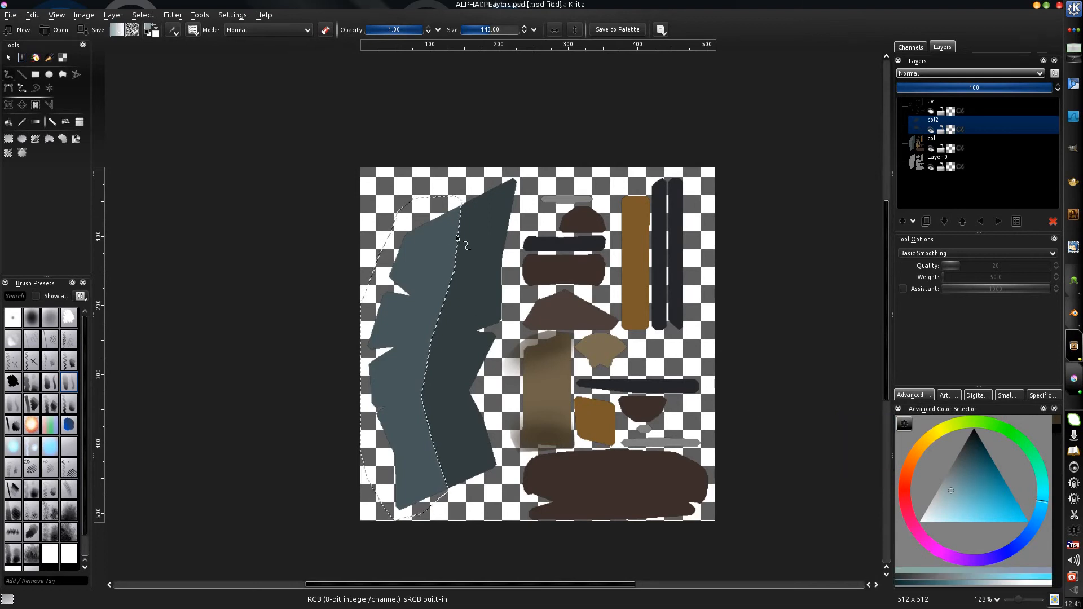
left_click_drag(457, 239, 482, 238, "shift")
left_click_drag(446, 203, 420, 328)
mouse_move(440, 225)
left_mouse_down()
mouse_move(401, 368)
mouse_move(416, 454)
left_mouse_up()
left_click_drag(458, 243, 425, 448)
- Darken the blue-grey paint colour and brush soft shading across the lower end of the selected blade half
middle_click_drag(442, 385, 451, 287)
left_click_drag(955, 466, 978, 443)
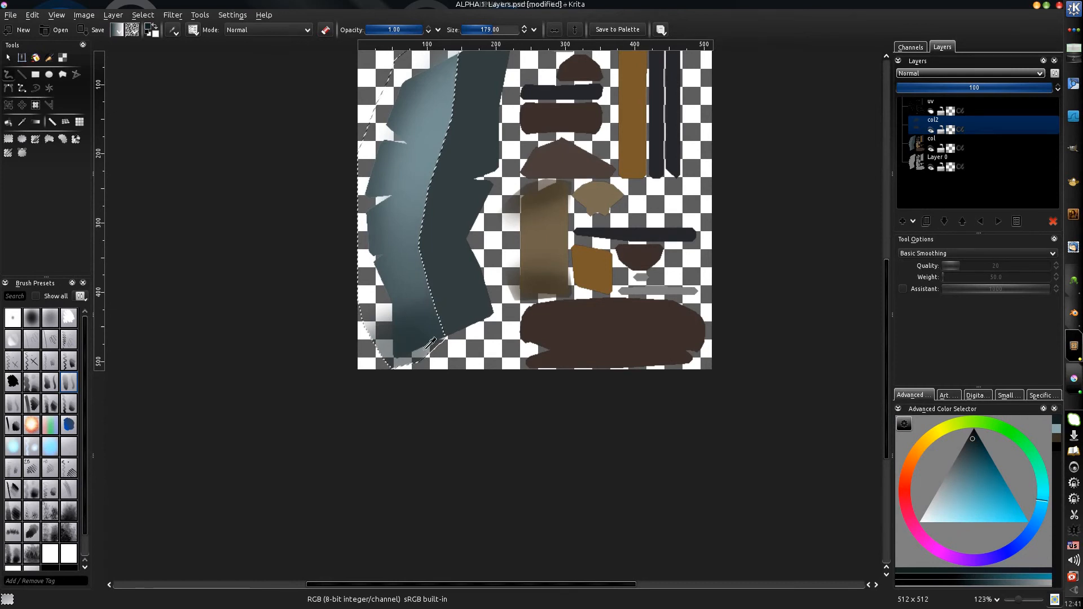
key("ctrl+z")
mouse_move(437, 362)
left_mouse_down()
mouse_move(409, 366)
mouse_move(426, 341)
left_mouse_up()
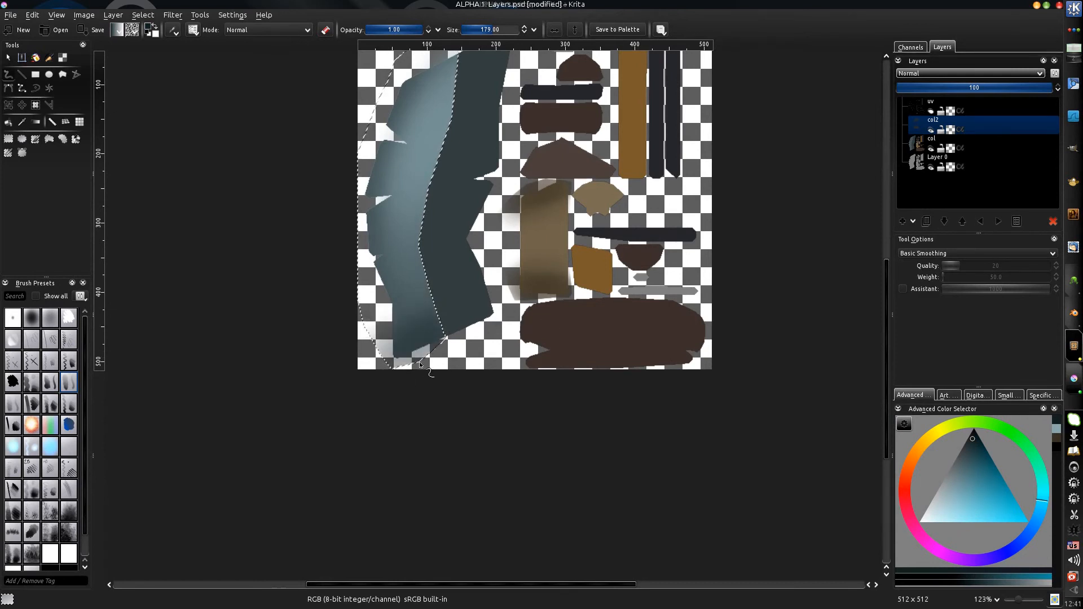
- Clear the selection and draw a polygonal selection around the lower end of both blade halves
key("plus")
key("plus")
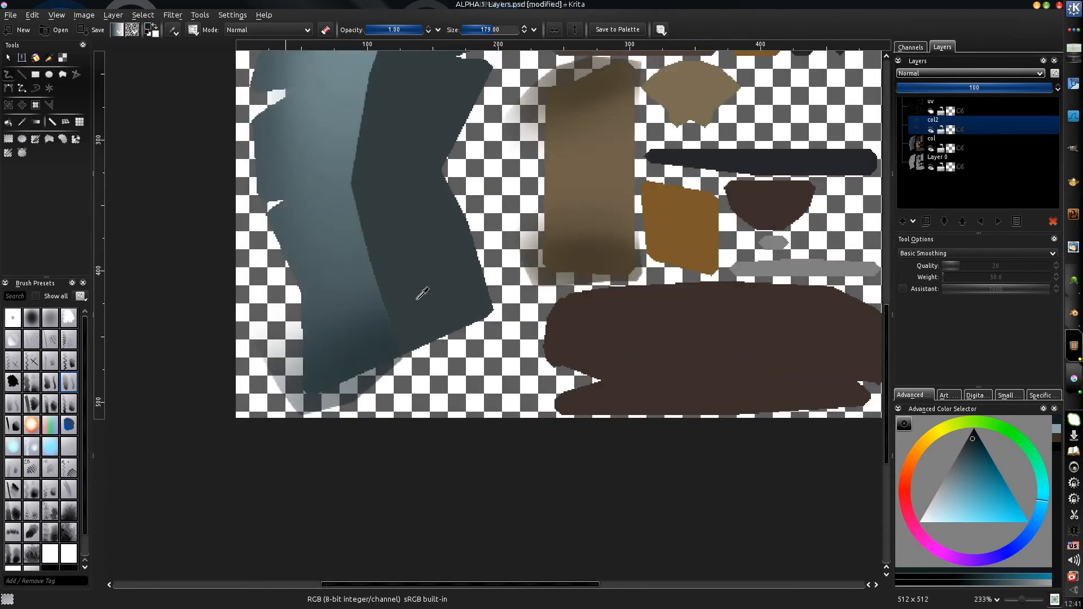
key("l")
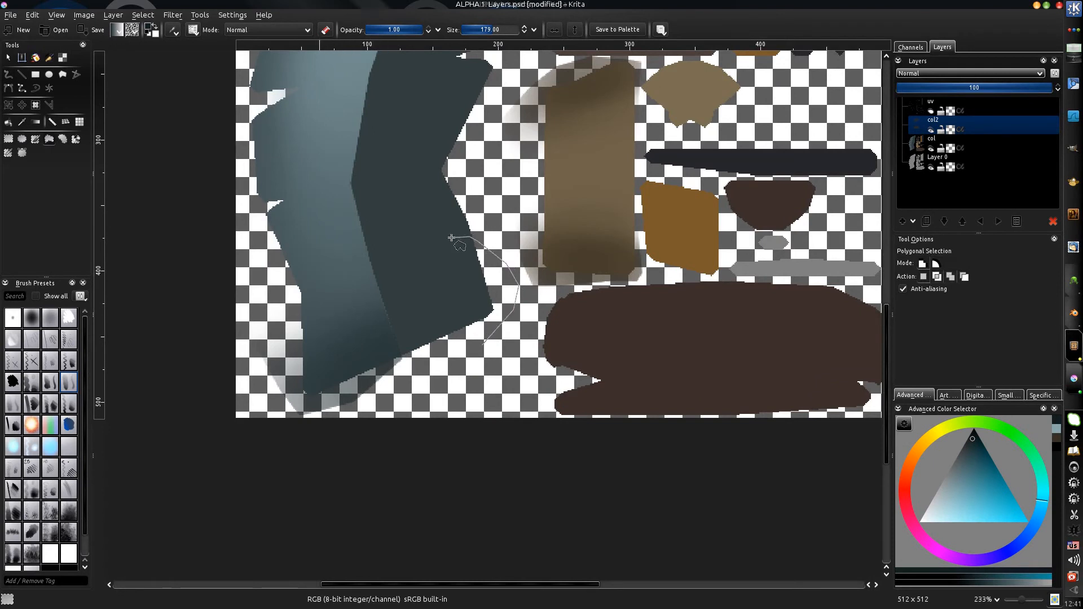
left_click(265, 434)
left_click(389, 449)
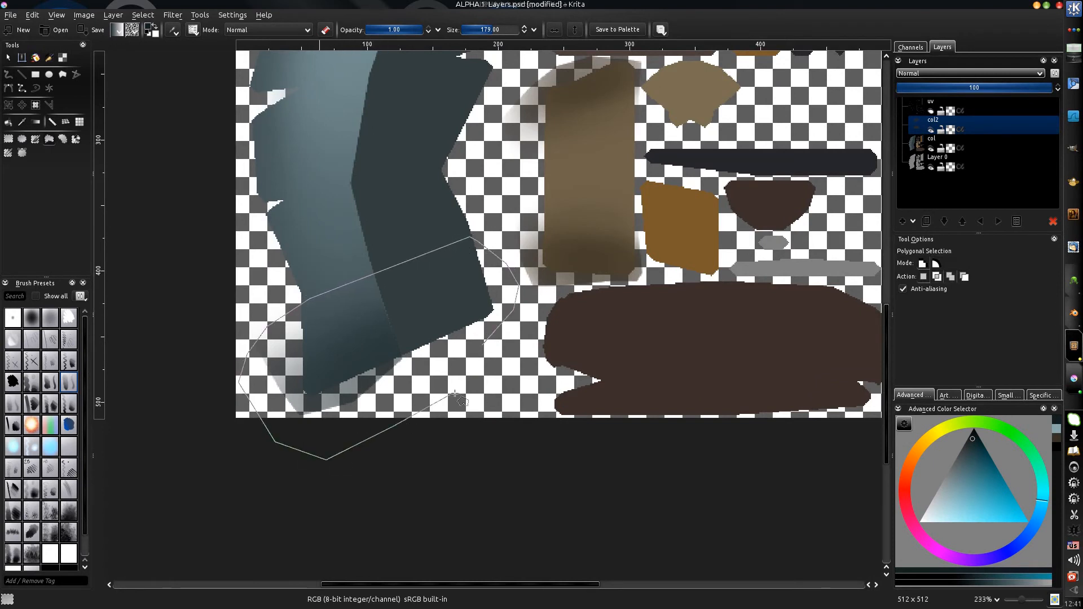
left_click(483, 341)
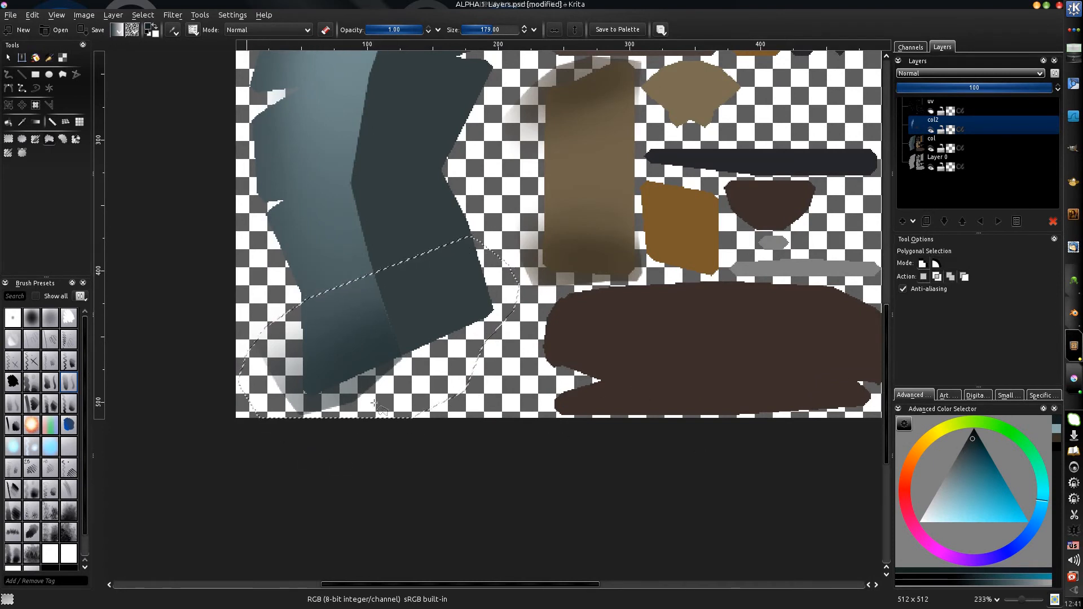
- Paint soft dark shading across the blade's selected lower end, reducing the brush size to 104, and clear the selection
key("b")
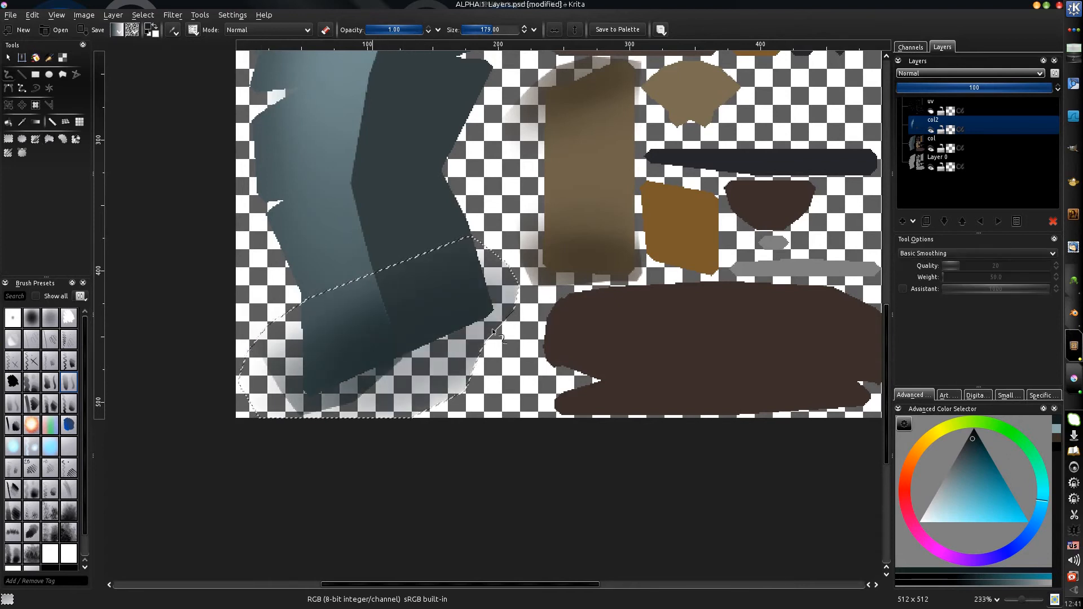
left_click_drag(522, 322, 457, 401)
mouse_move(475, 334)
left_mouse_down("shift")
mouse_move(410, 322)
mouse_move(462, 390)
mouse_move(261, 435)
left_mouse_up("shift")
scroll(479, 324, "down", 4)
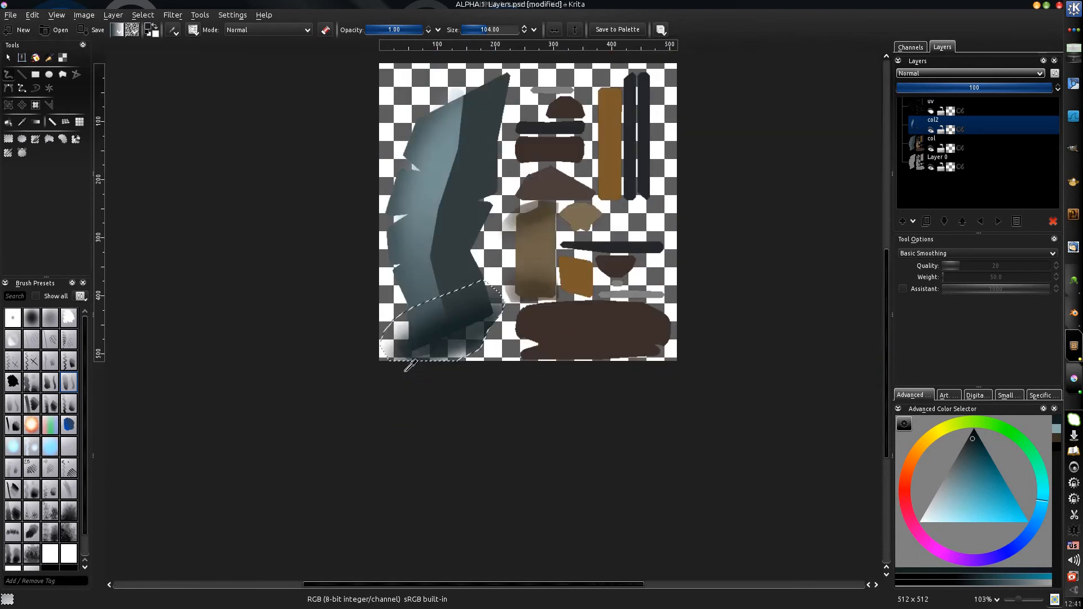
scroll(427, 335, "up", 2)
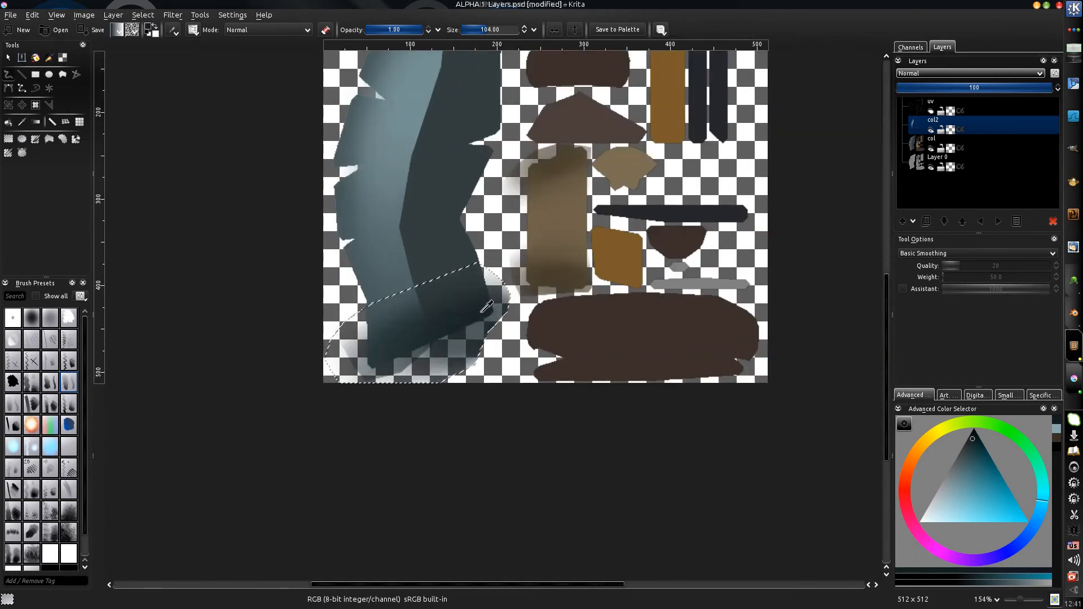
left_click_drag(530, 289, 460, 361)
scroll(511, 273, "down", 5)
- Show the uv layer again and draw a polygonal selection around the fan-shaped piece
scroll(484, 314, "up", 5)
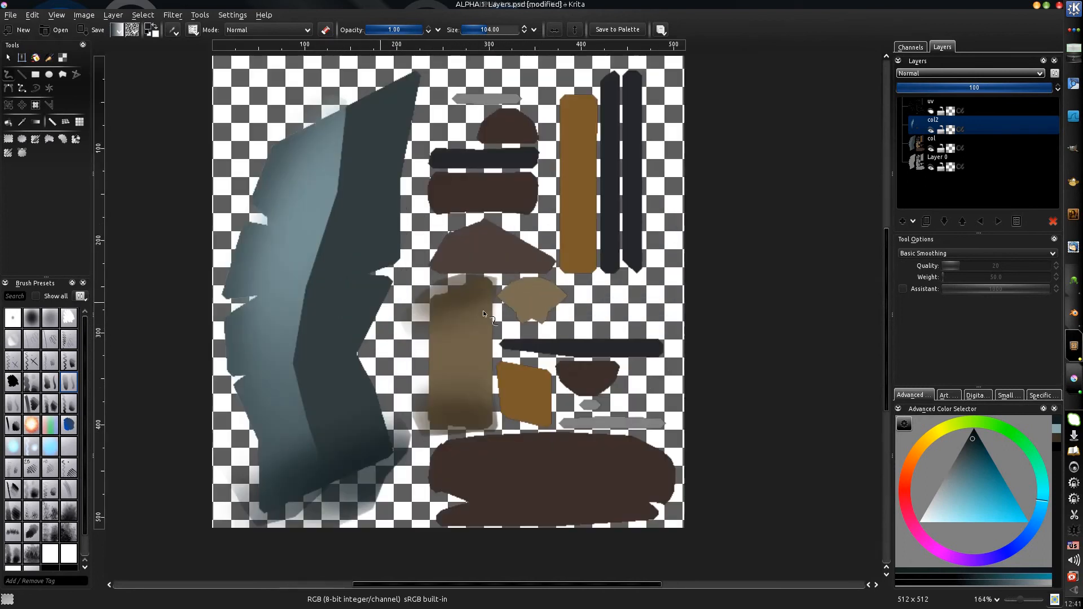
scroll(484, 313, "up", 2)
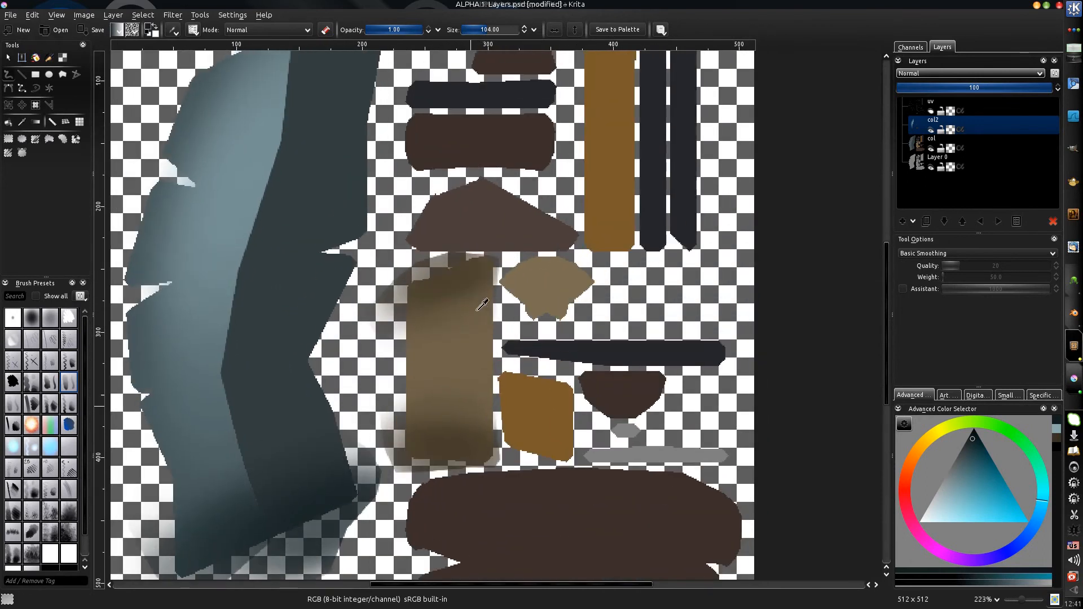
left_click(932, 111)
scroll(538, 320, "up", 3)
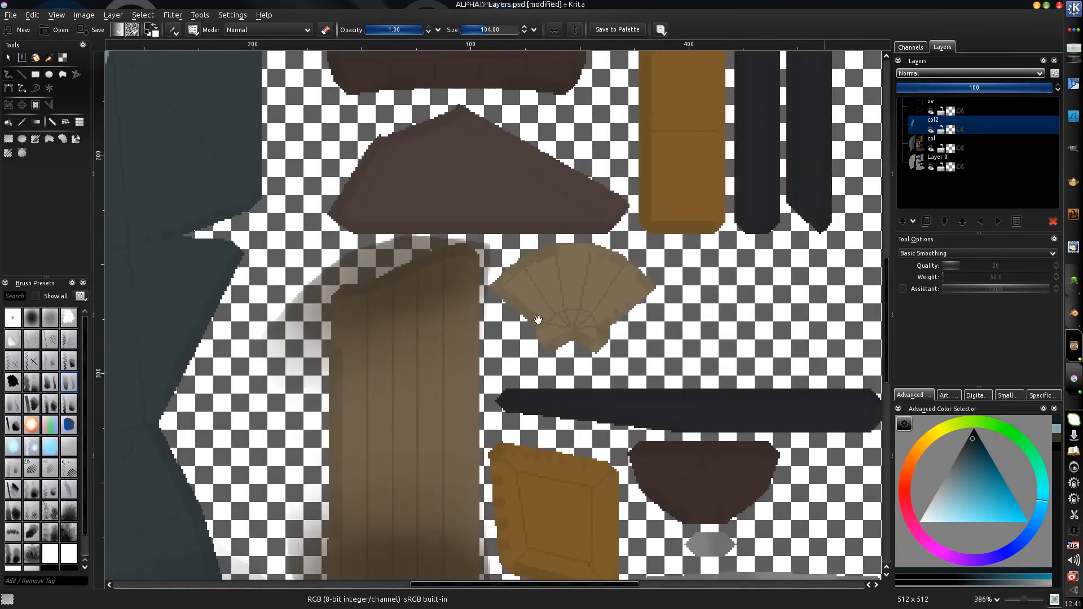
key("l")
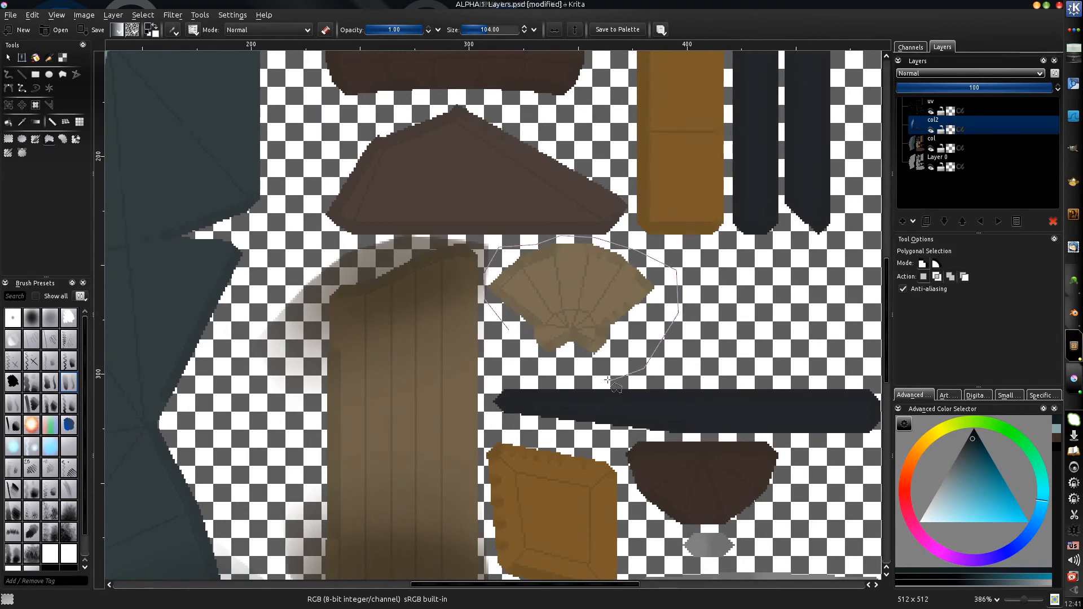
- Sample the handle's dark brown, darken it and paint soft shading along the fan's wide curved edge with a size 43 brush
key("b")
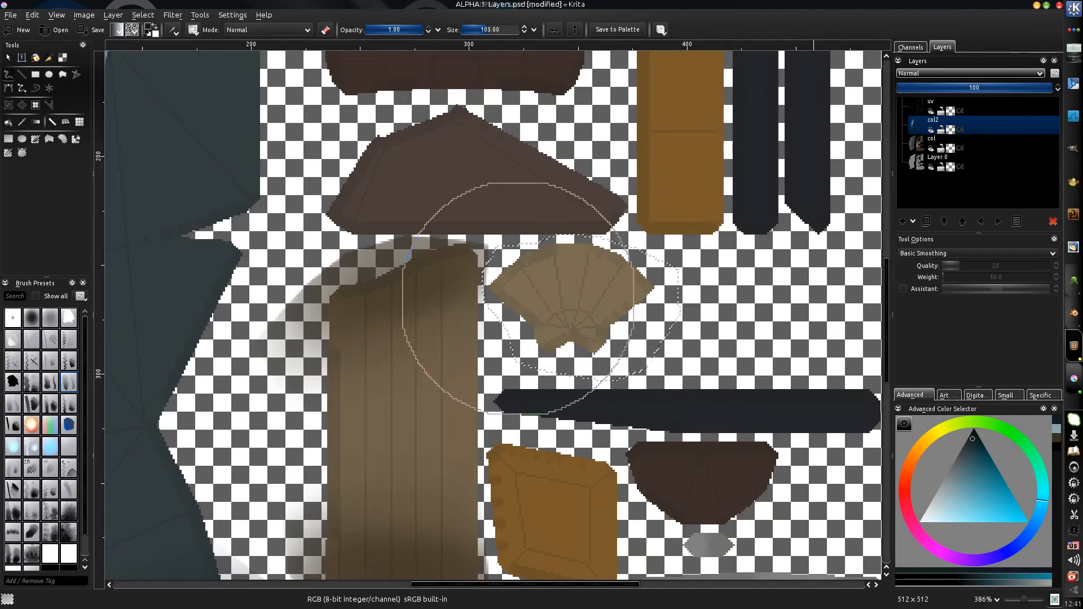
left_click_drag(518, 298, 499, 298, "shift")
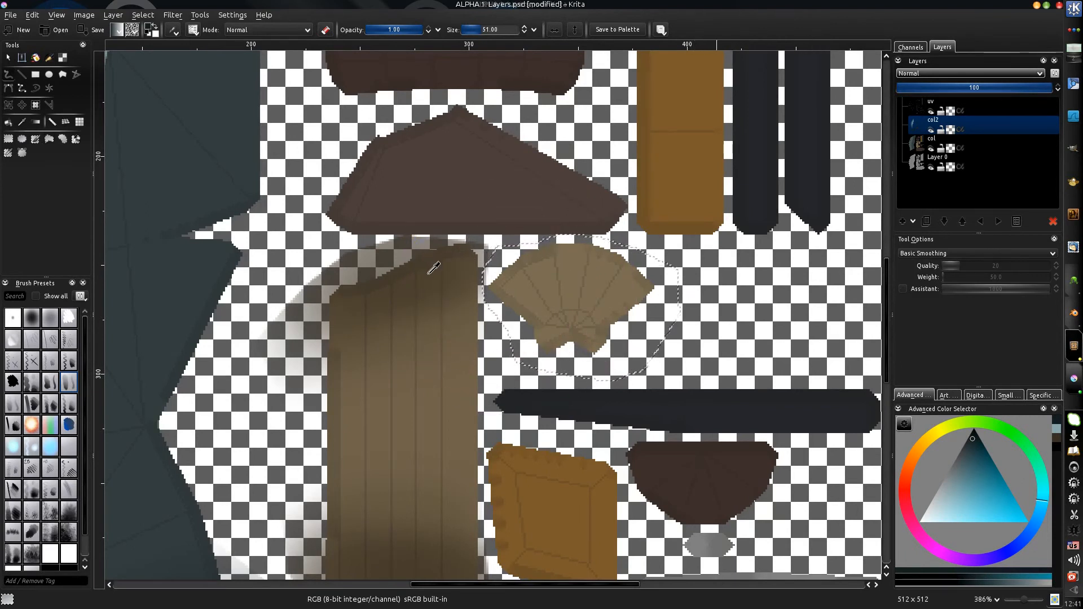
left_click(433, 268, "ctrl")
left_click(970, 450)
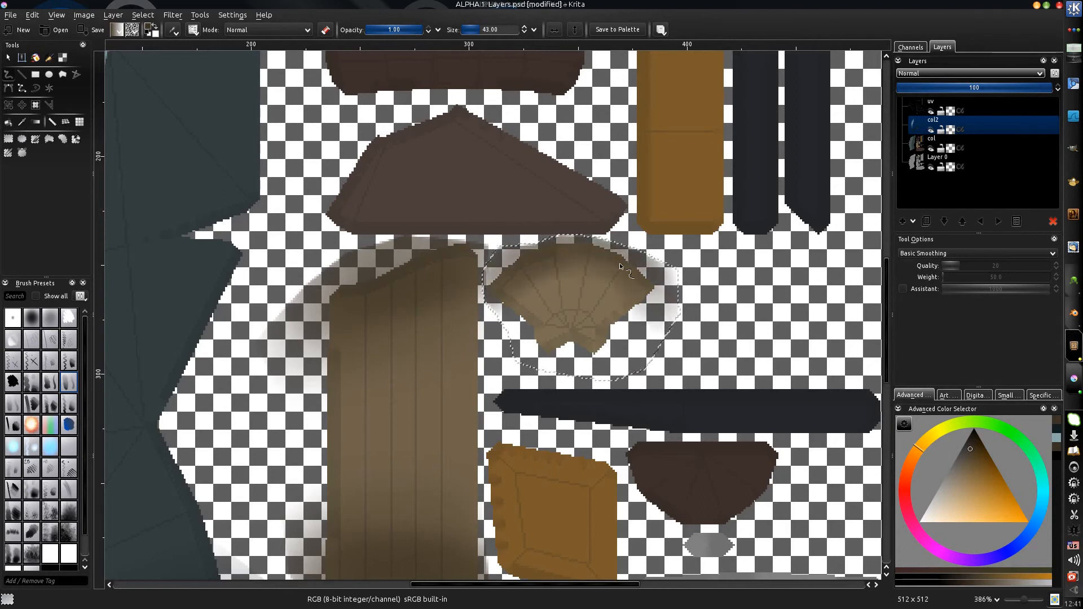
- Sample the fan's light brown, lighten it, paint a soft highlight over its narrow end and clear the selection
left_click(570, 319, "ctrl")
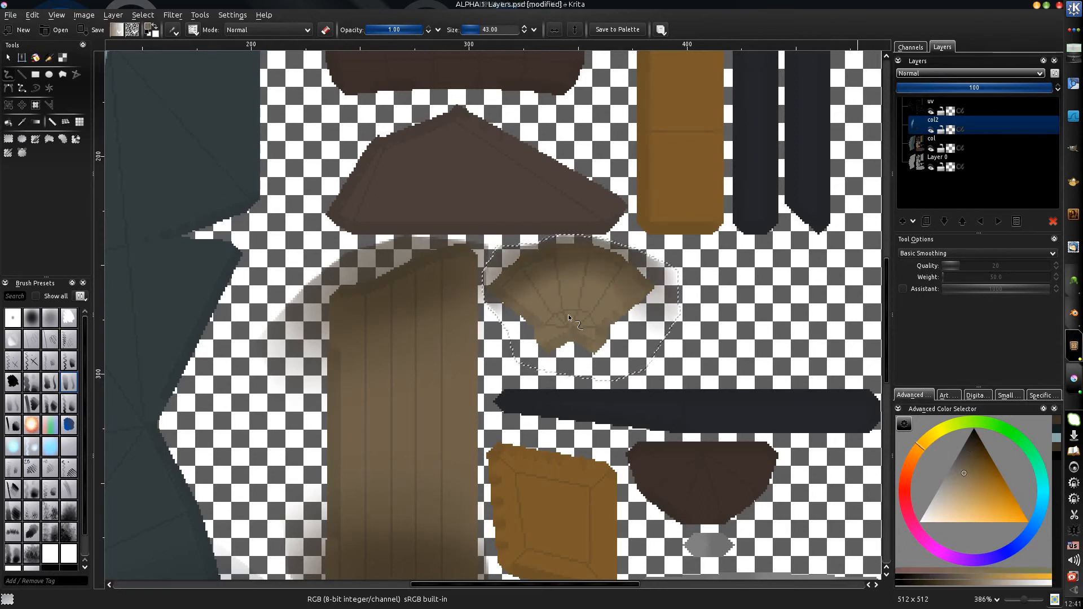
left_click_drag(960, 488, 953, 498)
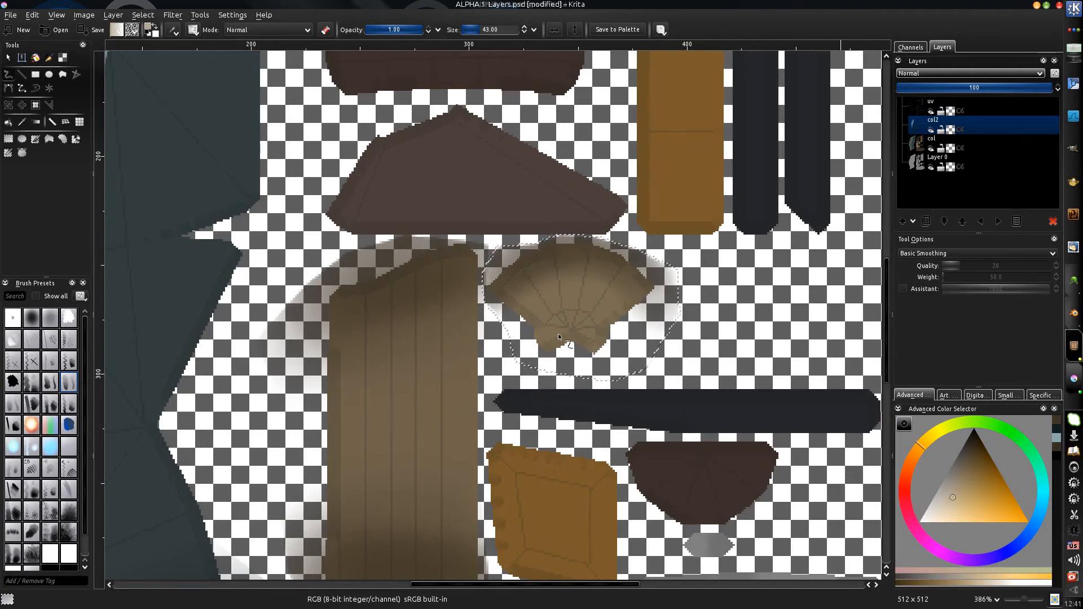
left_click_drag(575, 339, 581, 333)
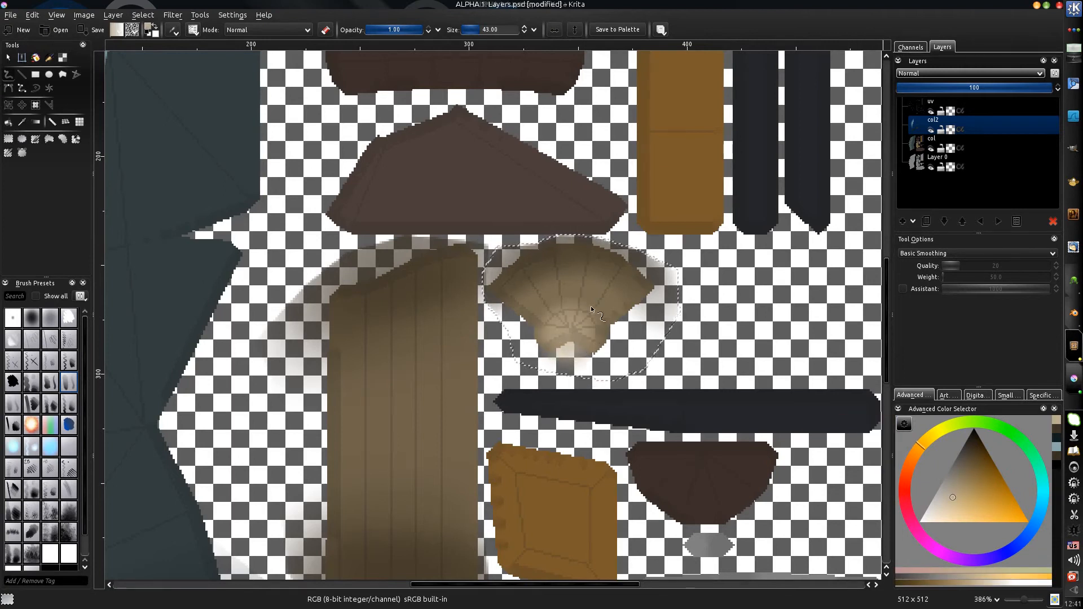
middle_click_drag(541, 223, 497, 352)
key("ctrl+shift+a")
- Draw a polygonal selection around the brown triangular piece above the handle
middle_click_drag(493, 316, 480, 377)
middle_click_drag(480, 377, 536, 251, "ctrl")
key("l")
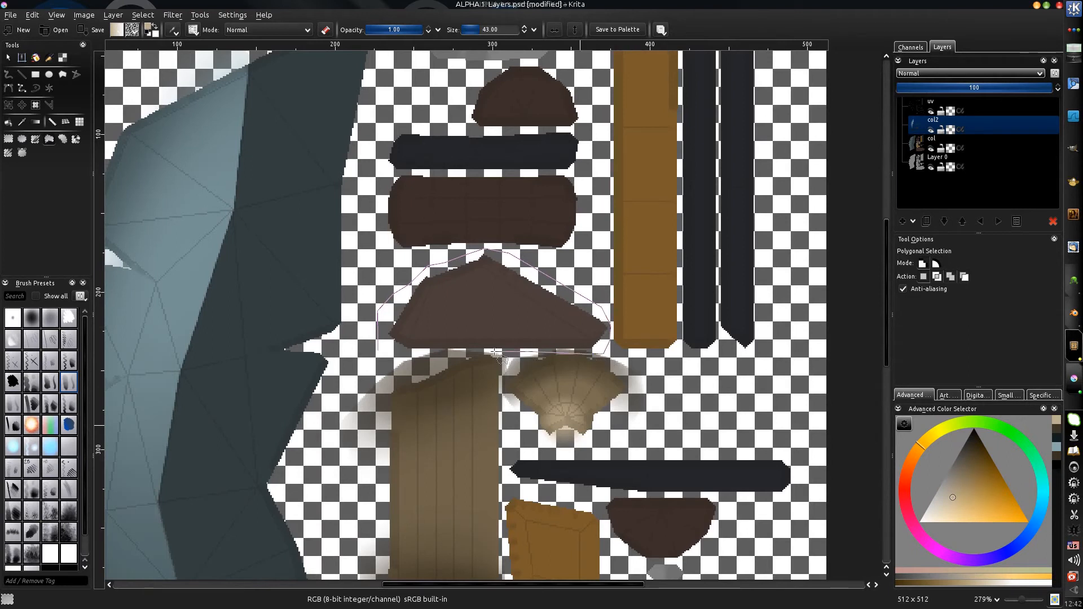
left_click(379, 359)
middle_click_drag(449, 301, 442, 290)
- Paint soft dark brown shading over the triangular piece's peak and centre with a size 54 brush
key("b")
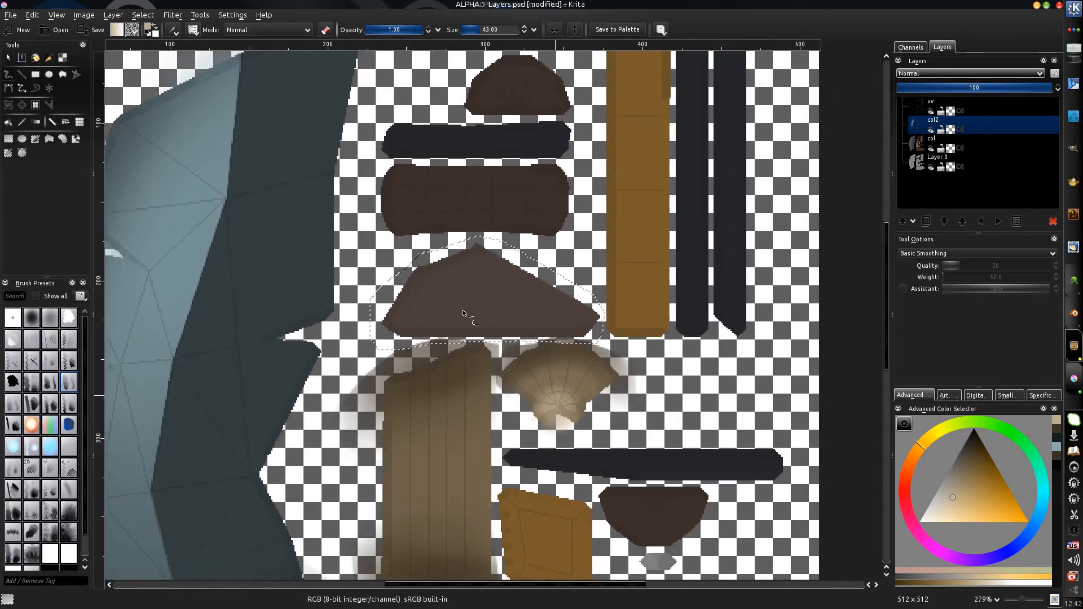
key("bracketright")
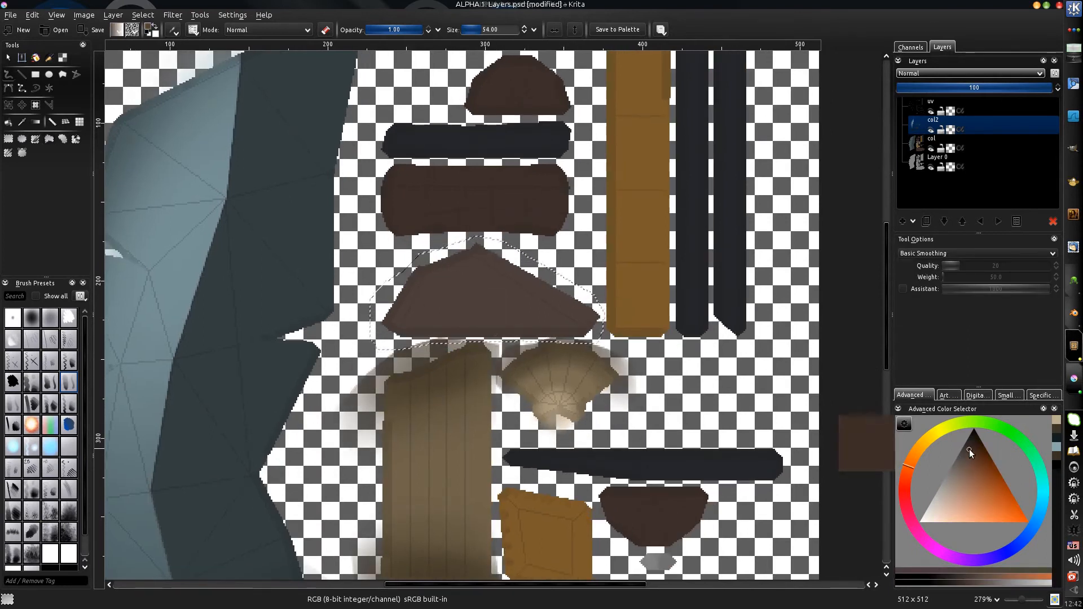
left_click(970, 442)
mouse_move(414, 272)
left_mouse_down()
mouse_move(406, 278)
mouse_move(562, 280)
left_mouse_up()
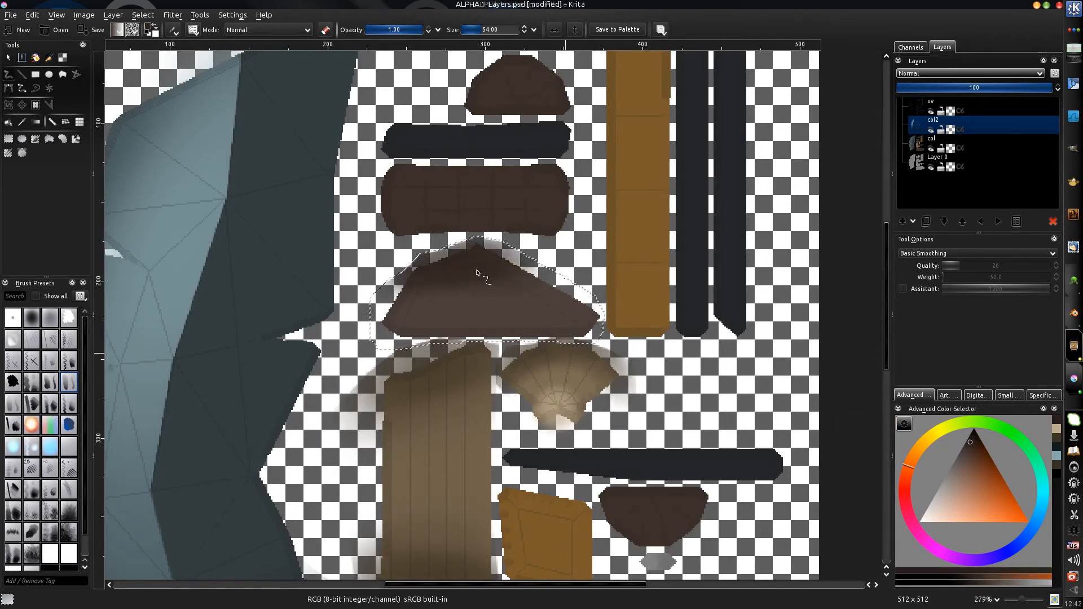
mouse_move(477, 273)
left_mouse_down()
mouse_move(389, 307)
mouse_move(554, 286)
left_mouse_up()
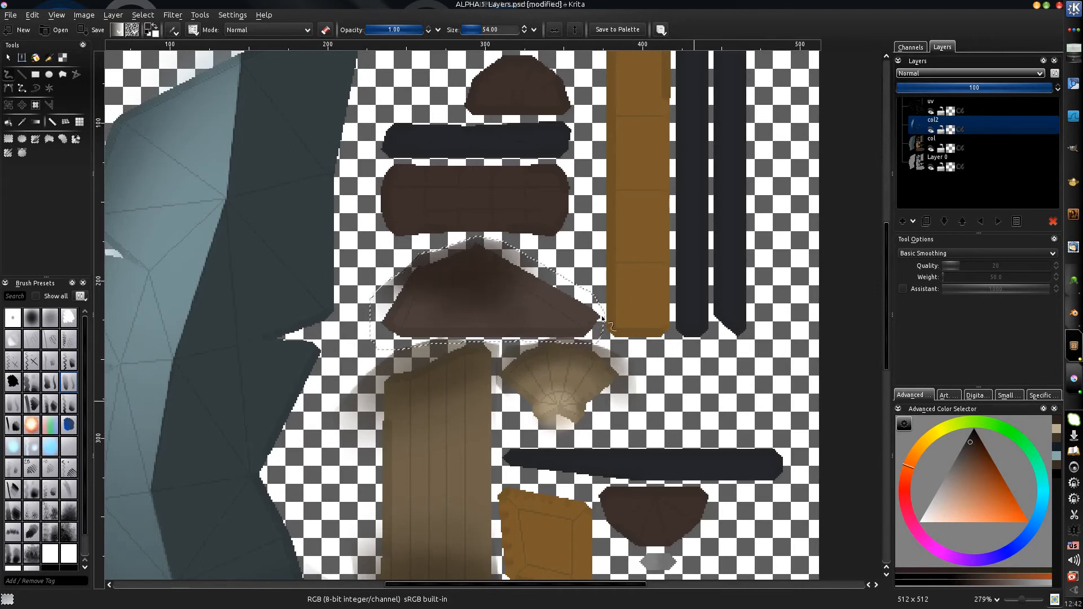
- Sample the triangular piece's brown, lighten it and paint soft highlights along both sloping edges with a size 24 brush
left_click(567, 316, "ctrl")
scroll(571, 311, "up", 4)
middle_click_drag(571, 311, 502, 403)
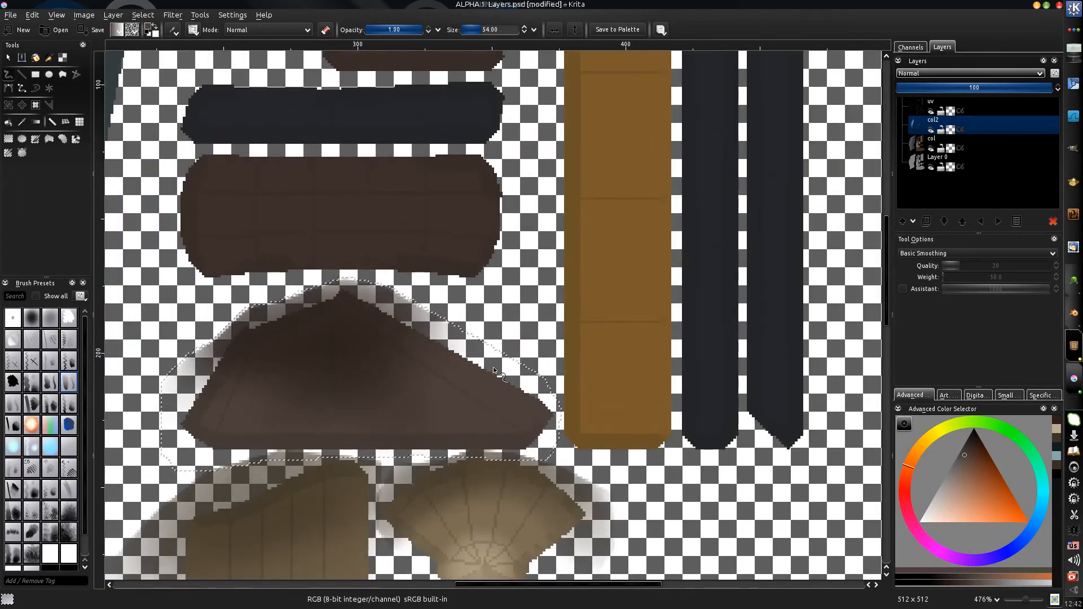
key("bracketleft")
key("bracketleft")
key("bracketleft")
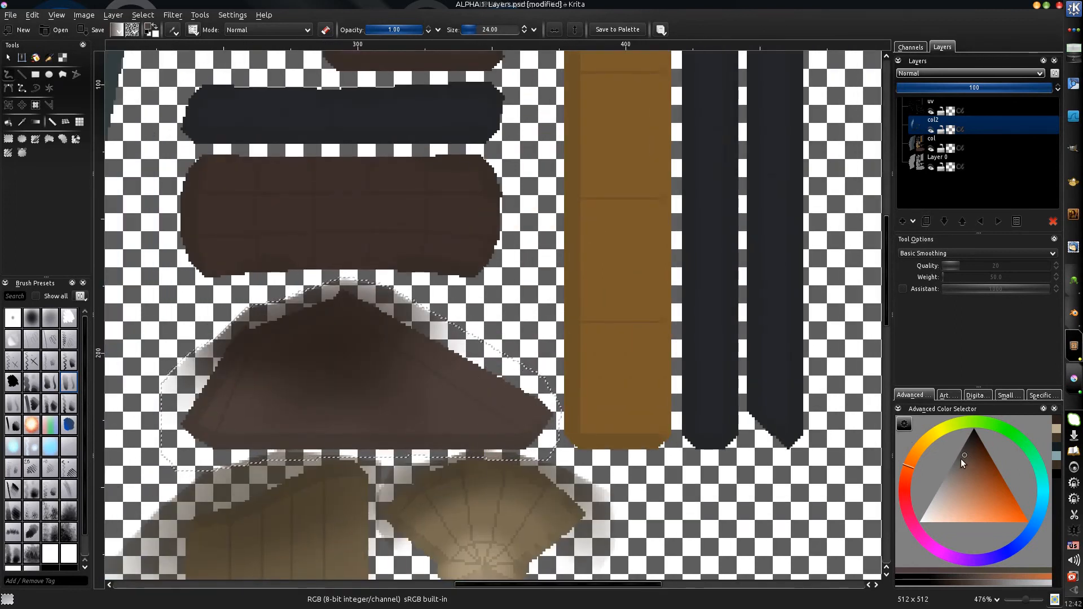
left_click(956, 478)
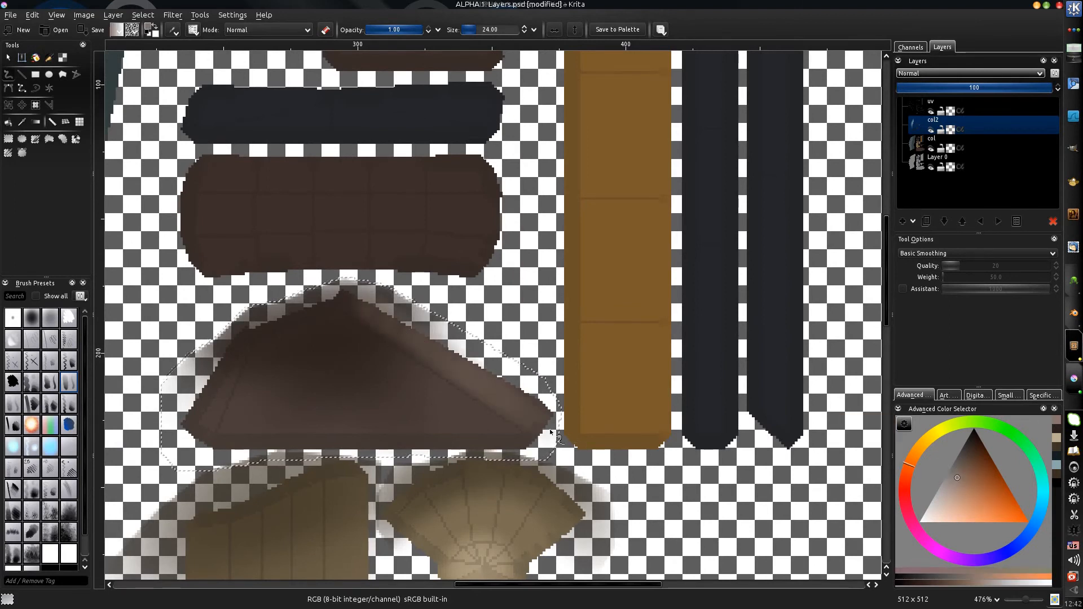
middle_click_drag(256, 368, 259, 362)
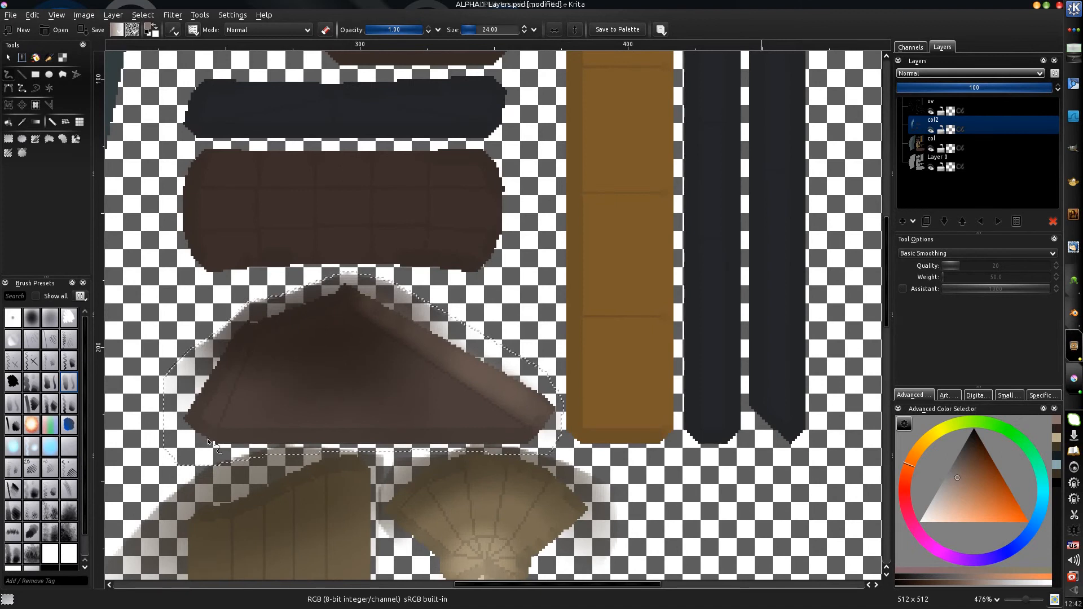
left_click_drag(198, 431, 226, 345)
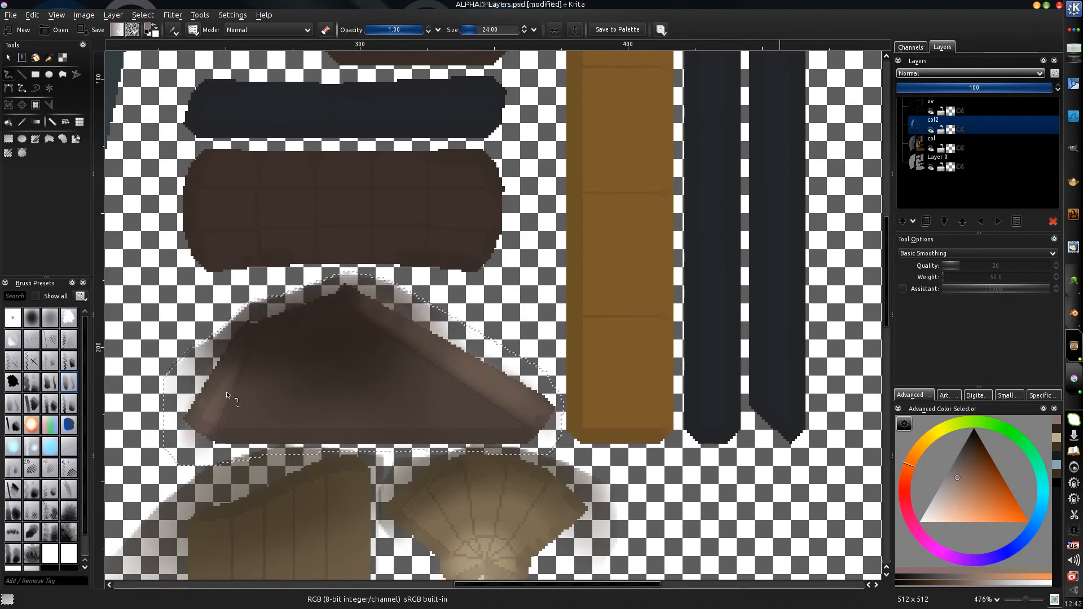
- Save the texture file and switch to 3D-Coat
mouse_move(422, 270)
middle_mouse_down()
mouse_move(374, 289)
mouse_move(382, 280)
middle_mouse_up()
key("ctrl+s")
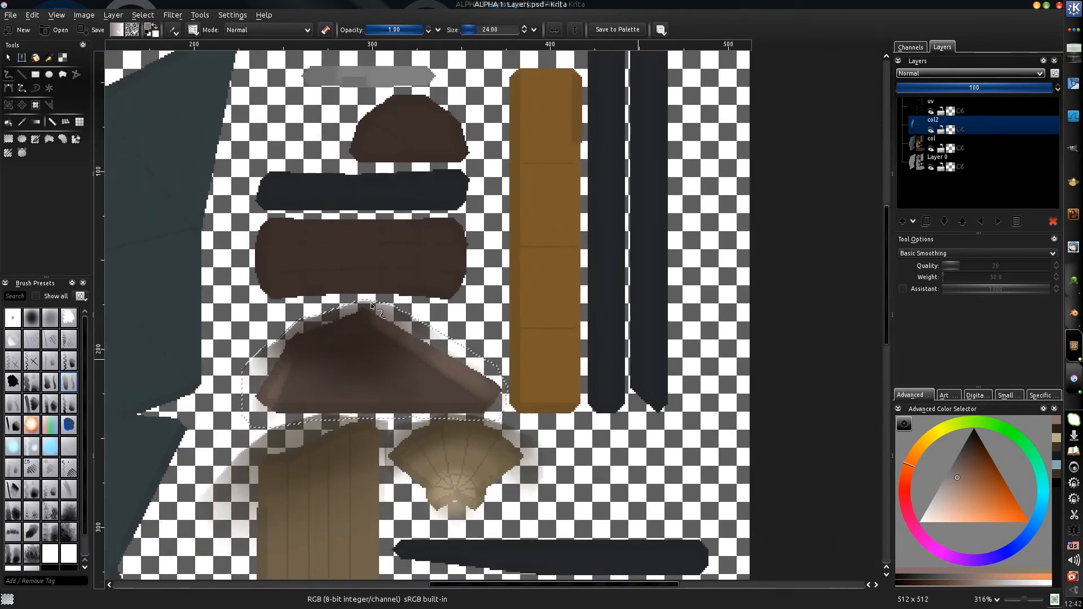
middle_click_drag(468, 313, 491, 339)
key("alt+Tab")
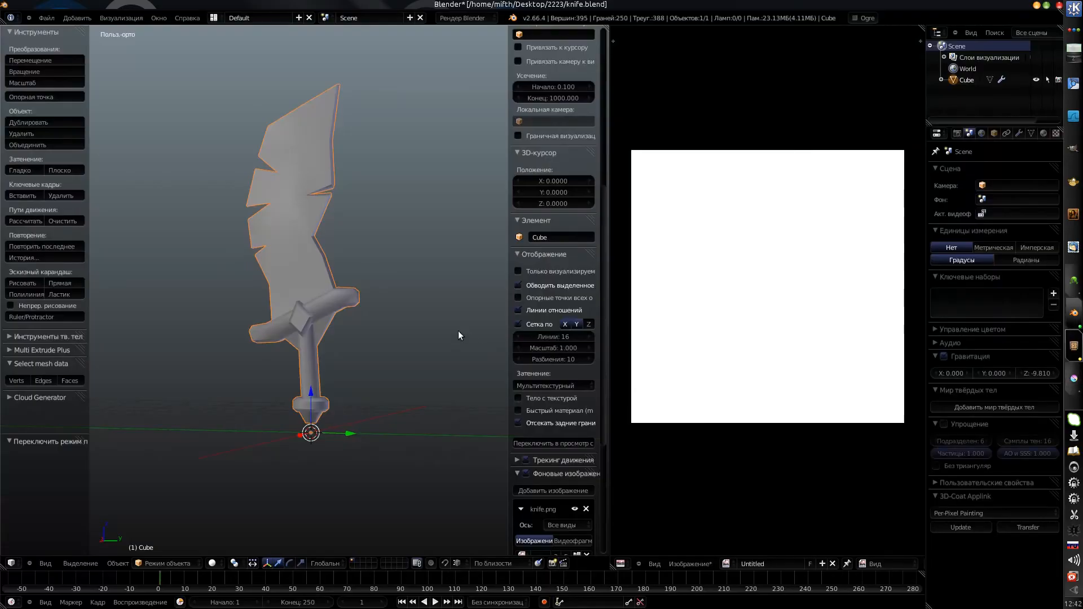
key("alt+Tab")
key("alt+Tab")
key("alt+Tab")
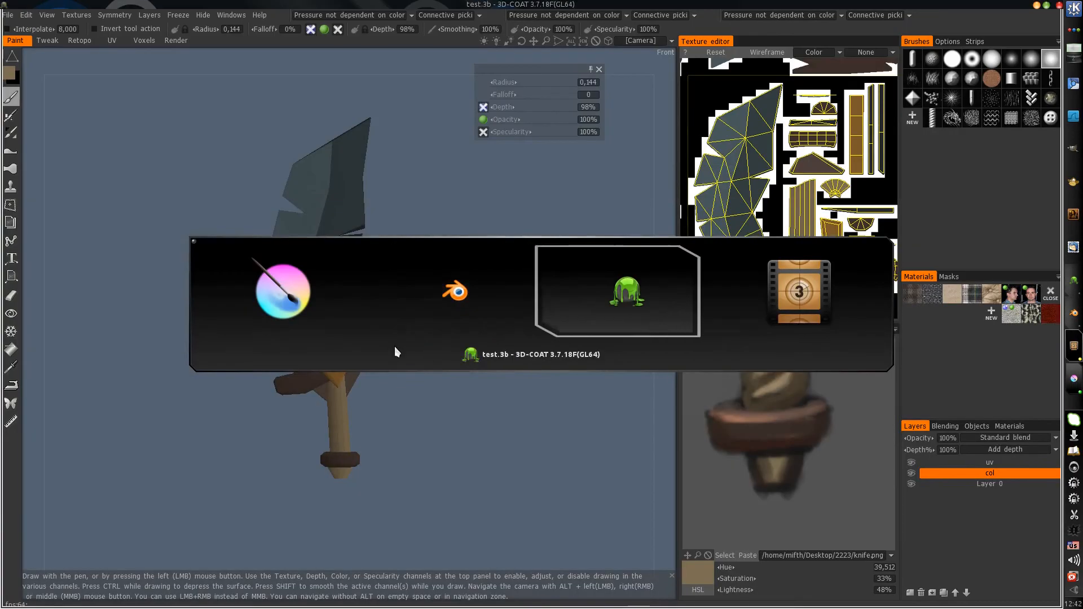
- Turn the knife model around and hide the uv layer
left_click_drag(429, 313, 334, 425)
scroll(334, 424, "up", 4)
middle_click_drag(334, 425, 319, 458)
left_click_drag(243, 418, 428, 379)
left_click(911, 463)
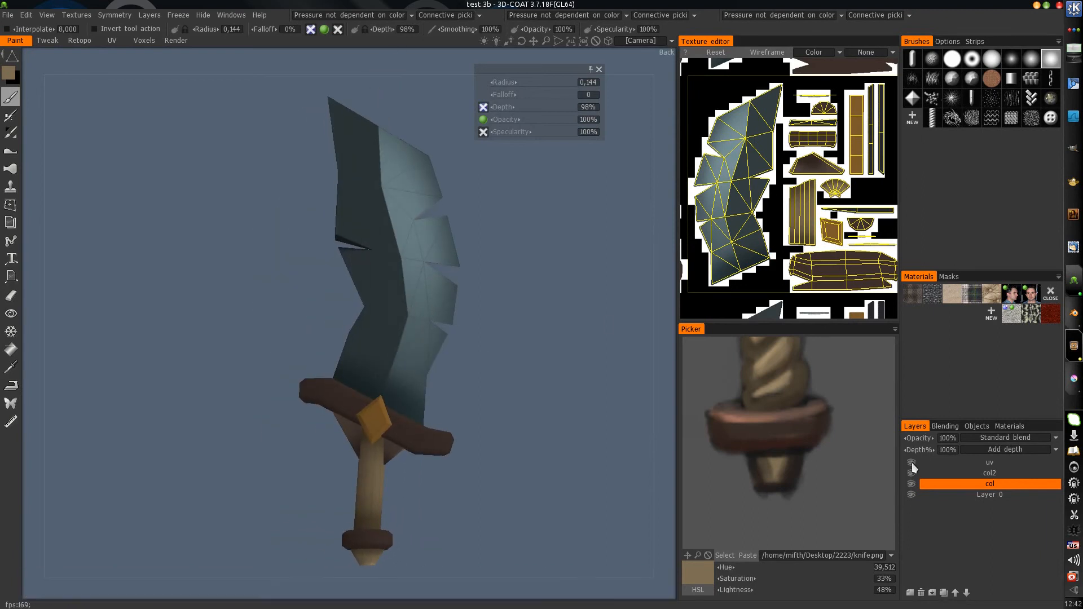
- Examine the painted shading on the knife's blade, guard and handle from several angles
left_click_drag(523, 319, 476, 326)
right_click_drag(469, 313, 413, 341, "alt")
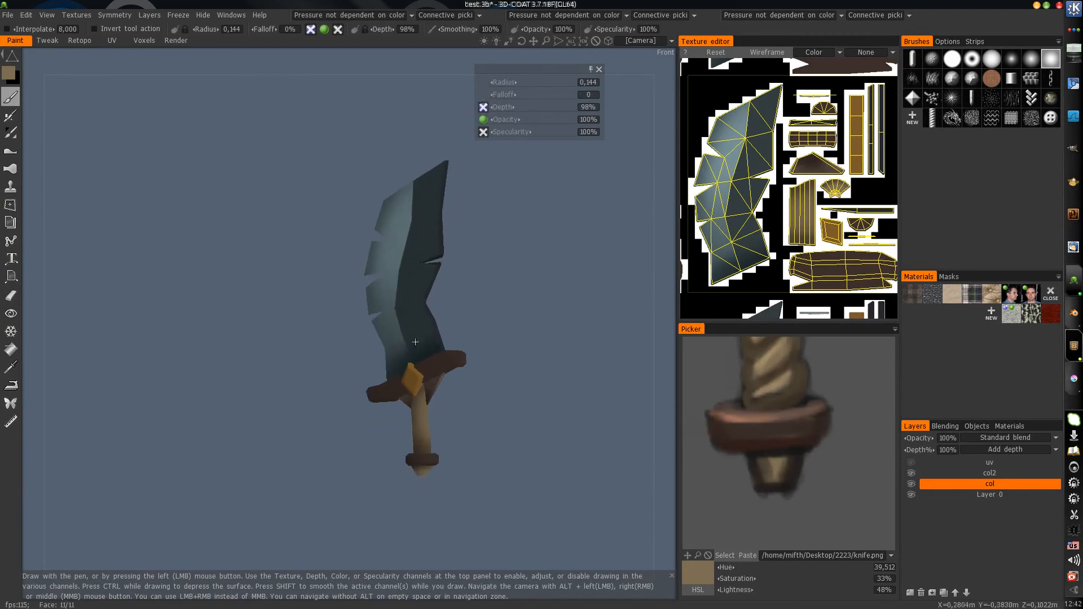
left_click_drag(414, 341, 425, 366, "alt")
right_click_drag(425, 365, 495, 333, "alt")
left_click_drag(496, 331, 430, 333, "alt")
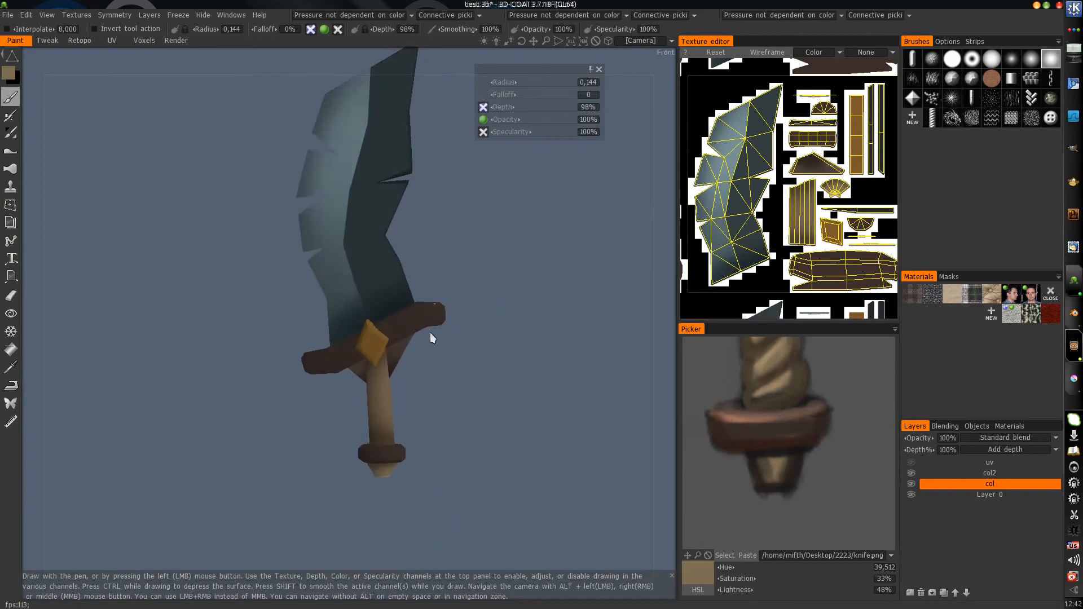
mouse_move(430, 333)
middle_mouse_down("alt")
mouse_move(426, 325)
mouse_move(423, 345)
middle_mouse_up("alt")
left_click_drag(441, 337, 493, 334, "alt")
right_click_drag(493, 334, 447, 316, "alt")
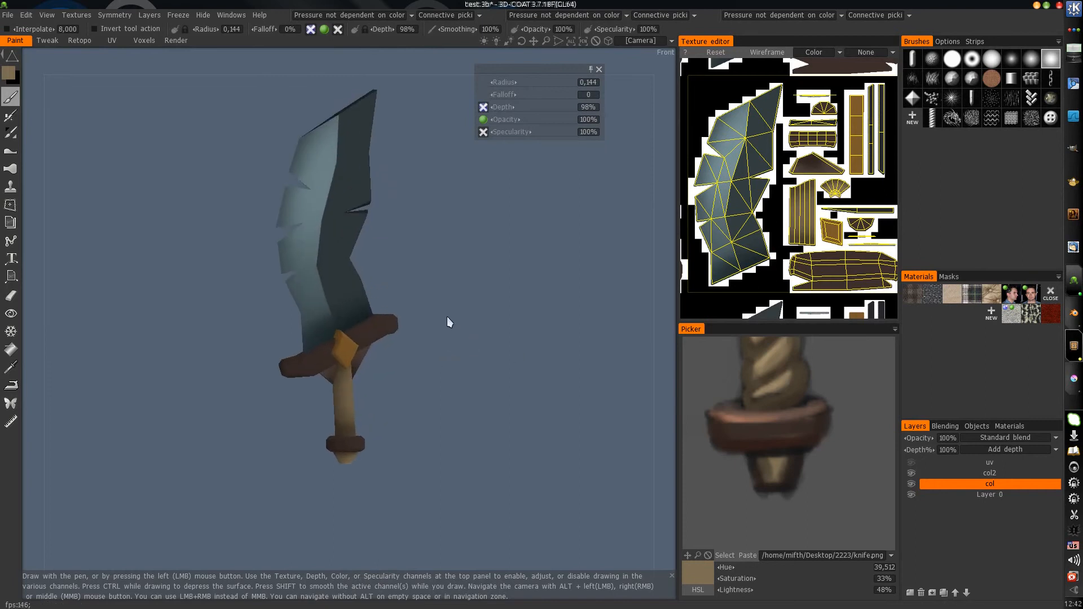
middle_click_drag(447, 317, 450, 356, "alt")
left_click_drag(449, 356, 477, 379, "alt")
right_click_drag(476, 379, 455, 341, "alt")
middle_click_drag(455, 341, 452, 400, "alt")
left_click_drag(453, 401, 428, 392, "alt")
left_click_drag(383, 250, 394, 286, "alt")
left_click_drag(388, 501, 379, 389, "alt")
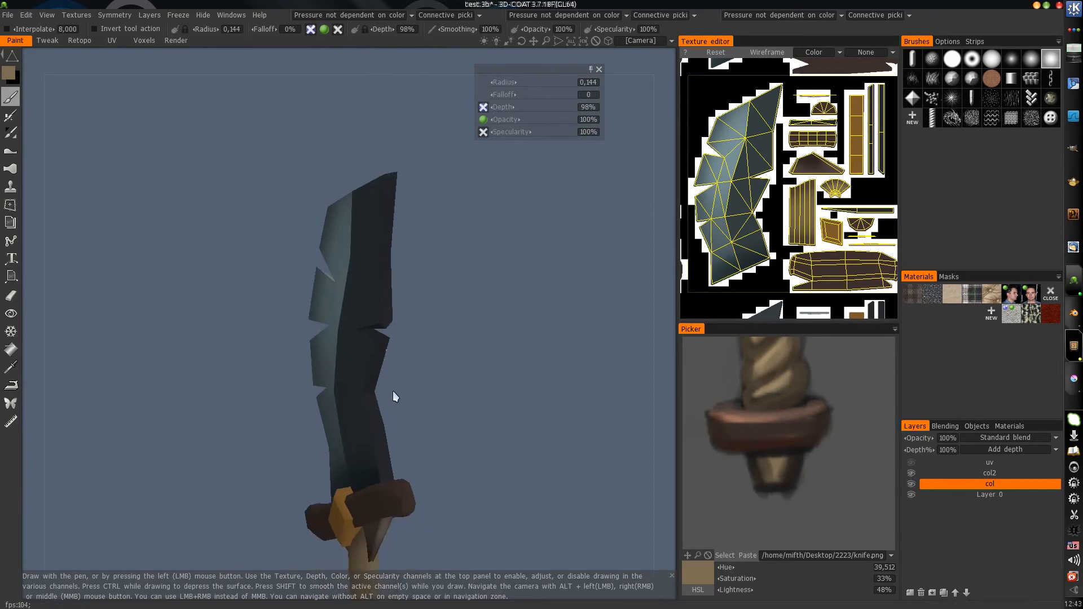
- Switch back to Krita and draw a polygonal selection around the inner face of the orange diamond-shaped piece
key("alt+Tab")
middle_click_drag(415, 328, 413, 166)
middle_click_drag(452, 361, 426, 241, "ctrl")
key("l")
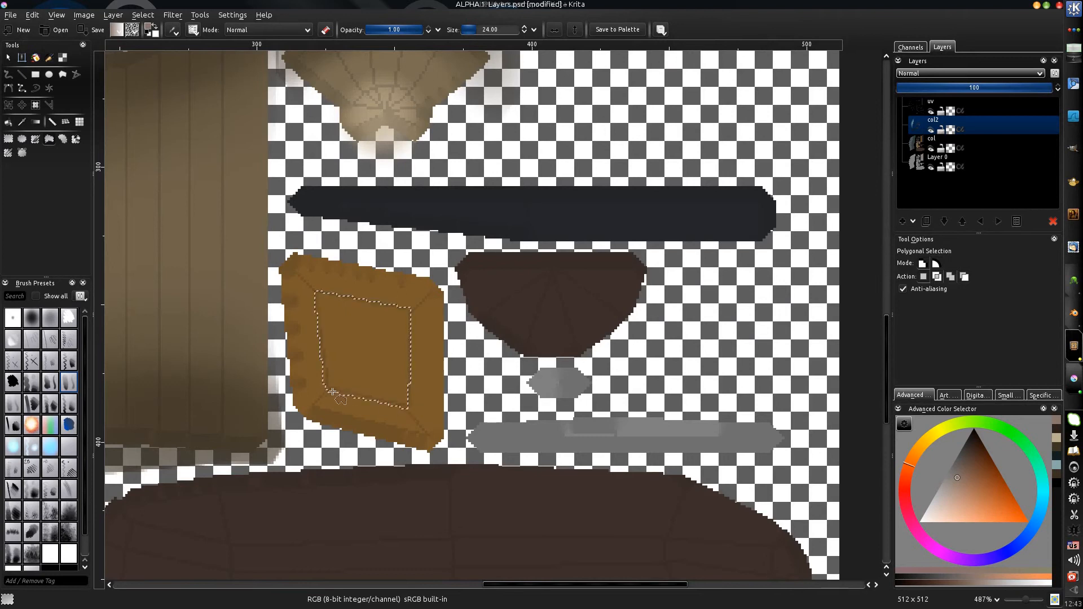
middle_click_drag(376, 350, 360, 353)
- Sample the diamond's orange, lighten it and paint a soft highlight over the selected inner face with a size 32 brush
key("b")
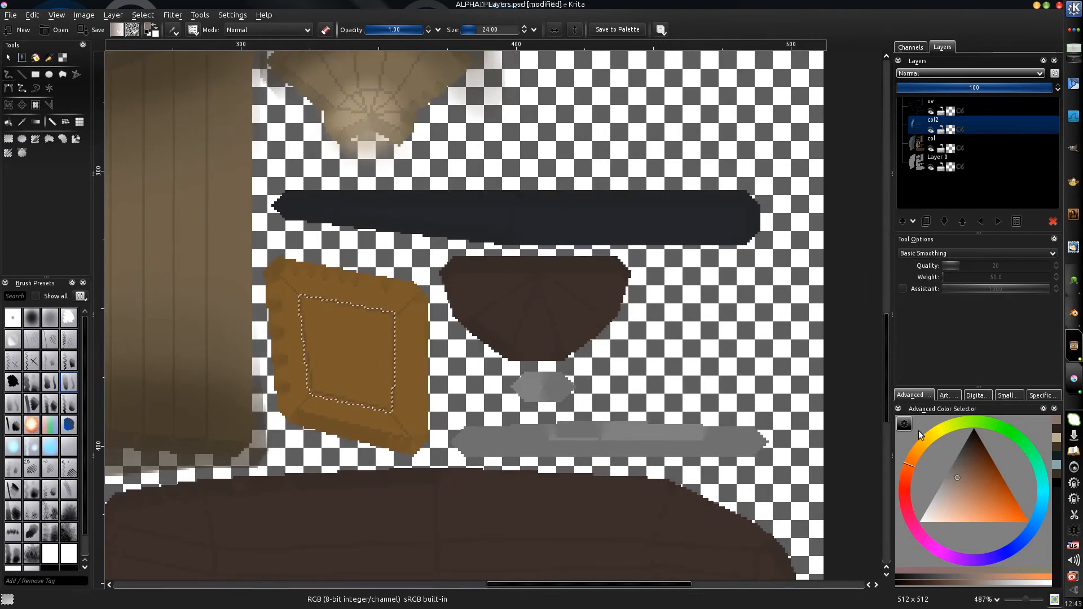
left_click(353, 349, "ctrl")
left_click_drag(478, 381, 487, 381, "shift")
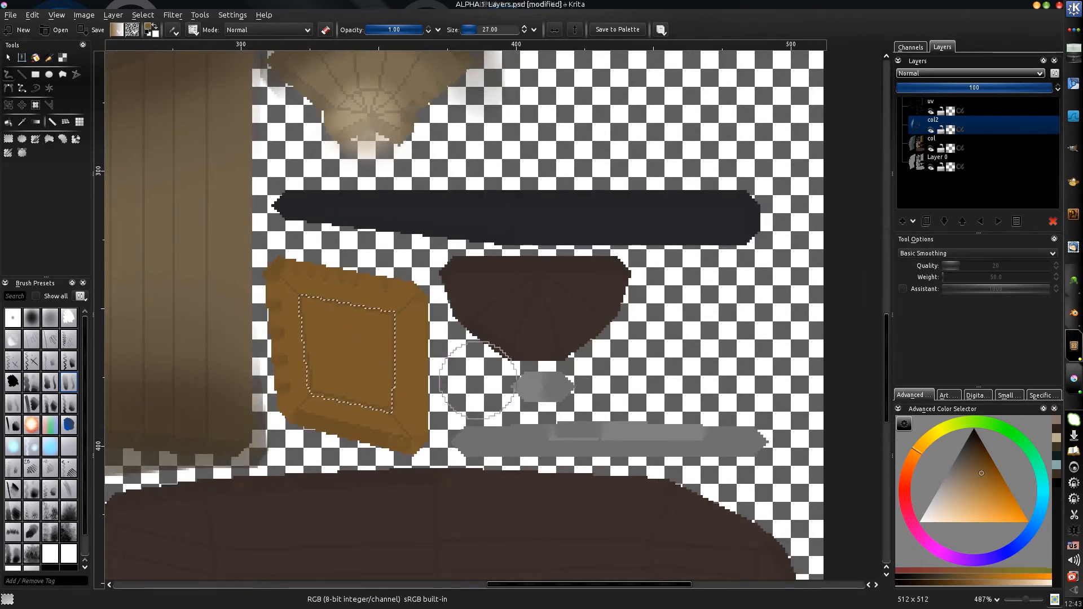
left_click(988, 509)
left_click_drag(990, 504, 990, 502)
left_click_drag(323, 355, 336, 355, "shift")
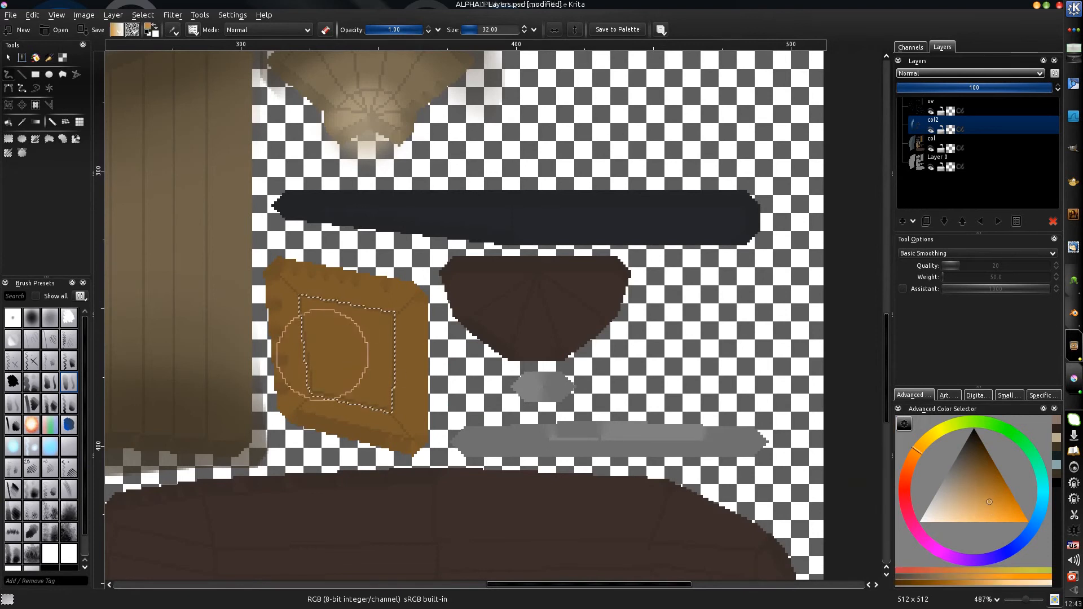
left_click_drag(320, 291, 343, 378)
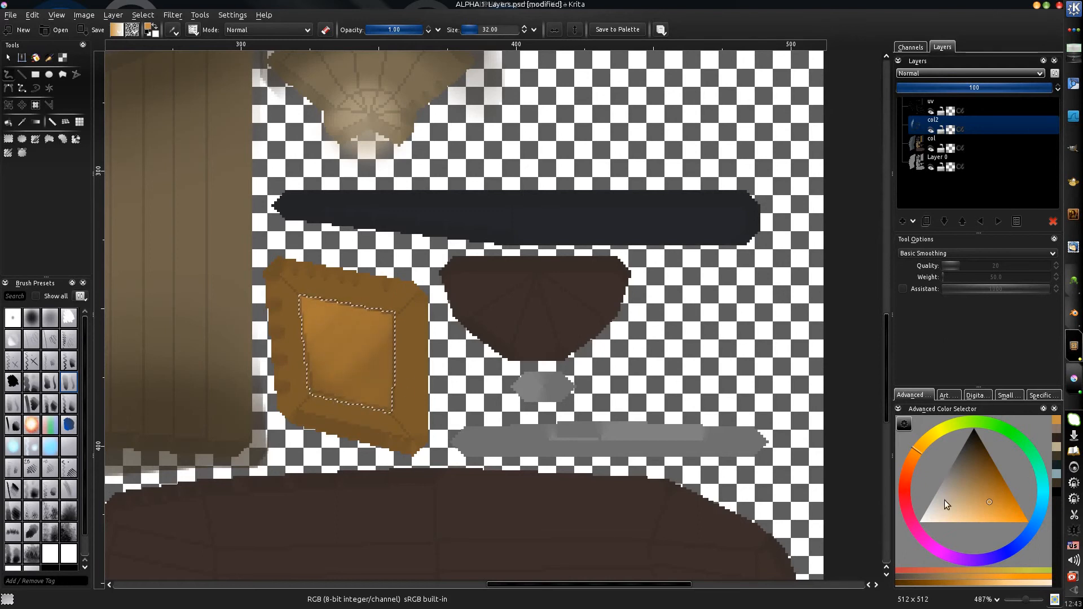
- Pick a lighter orange and brighten the inner face's edges with a size 35 brush
left_click(986, 513)
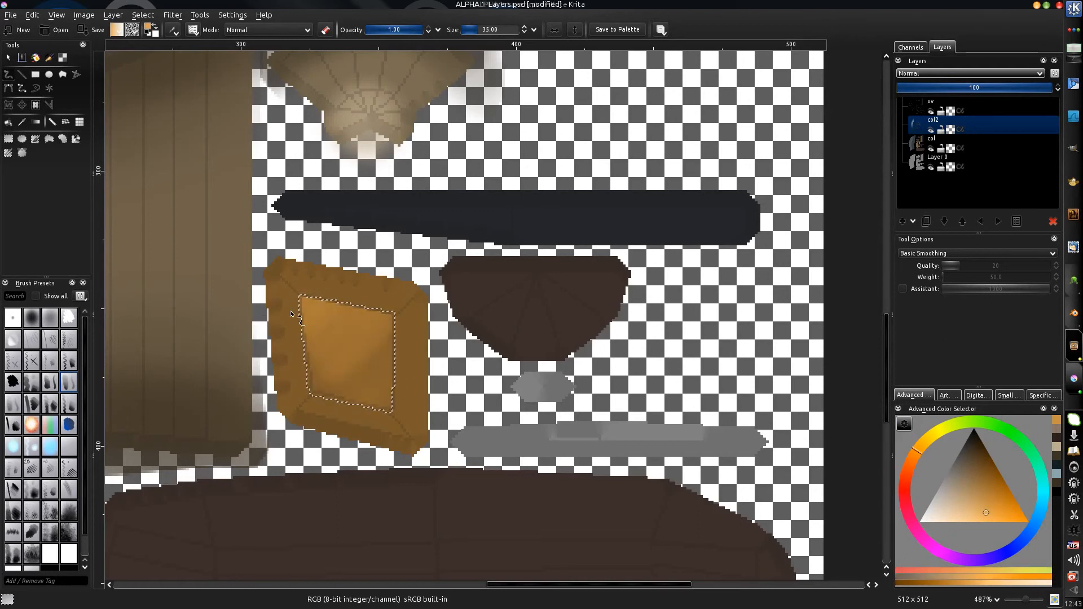
left_click_drag(290, 314, 290, 334)
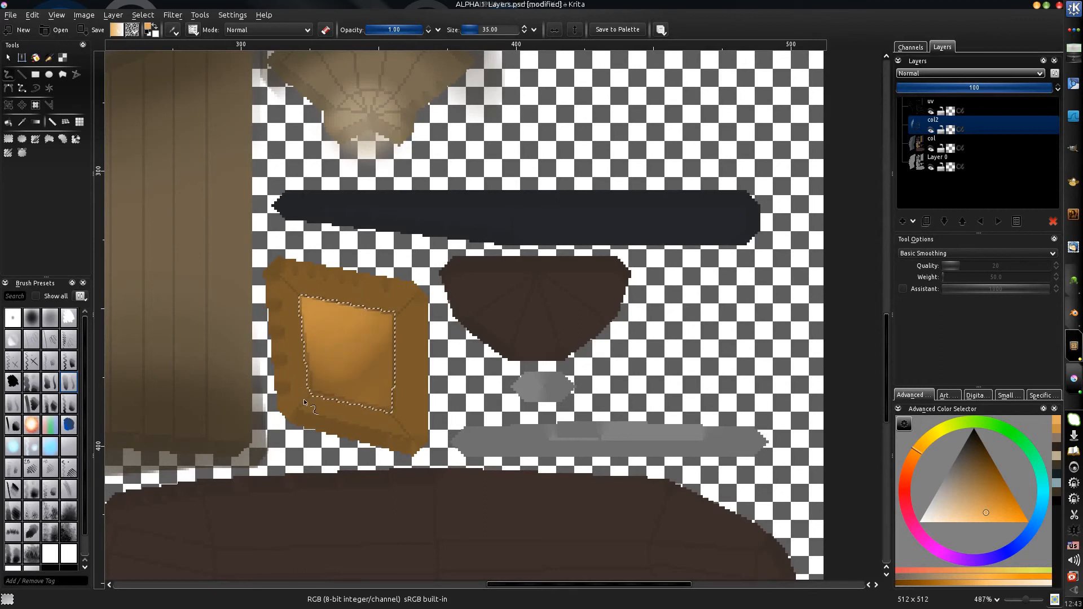
left_click_drag(304, 402, 315, 412)
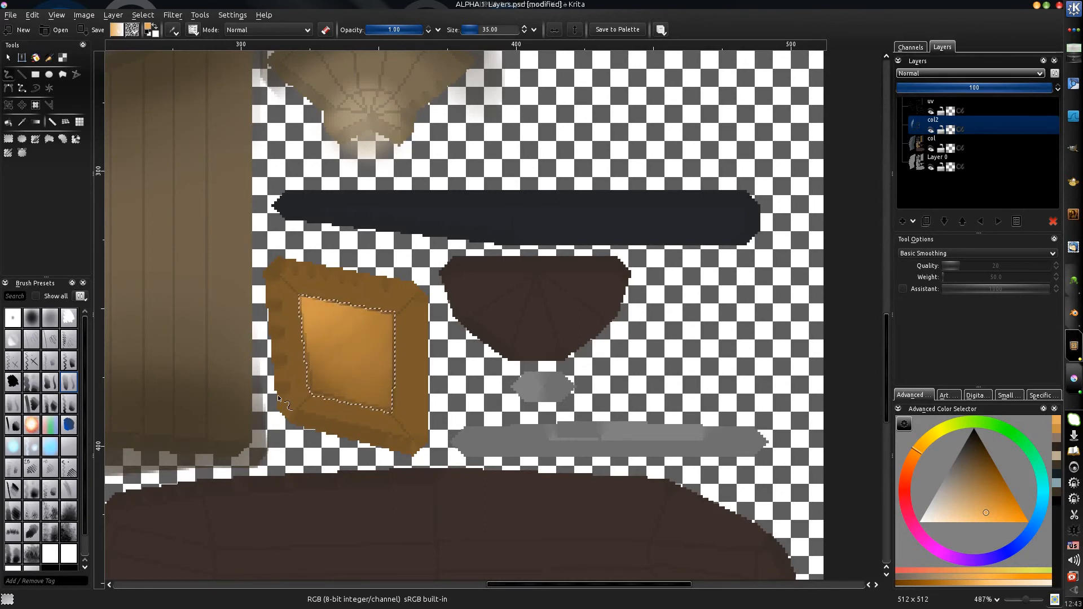
- Save the texture, check it on the knife model in 3D-Coat and return to Krita
scroll(322, 326, "down", 5)
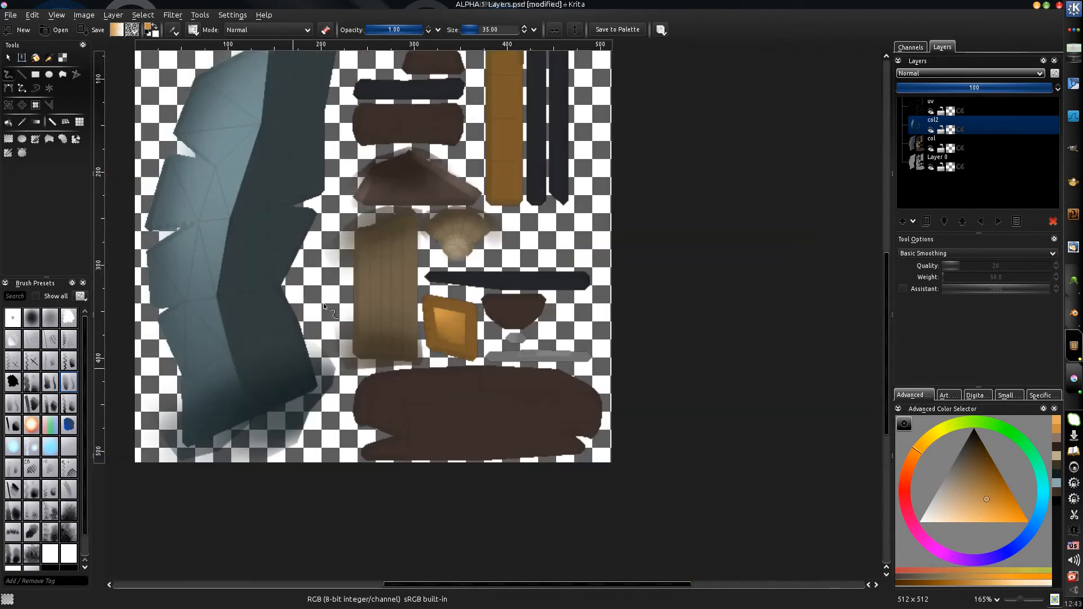
key("alt+Tab")
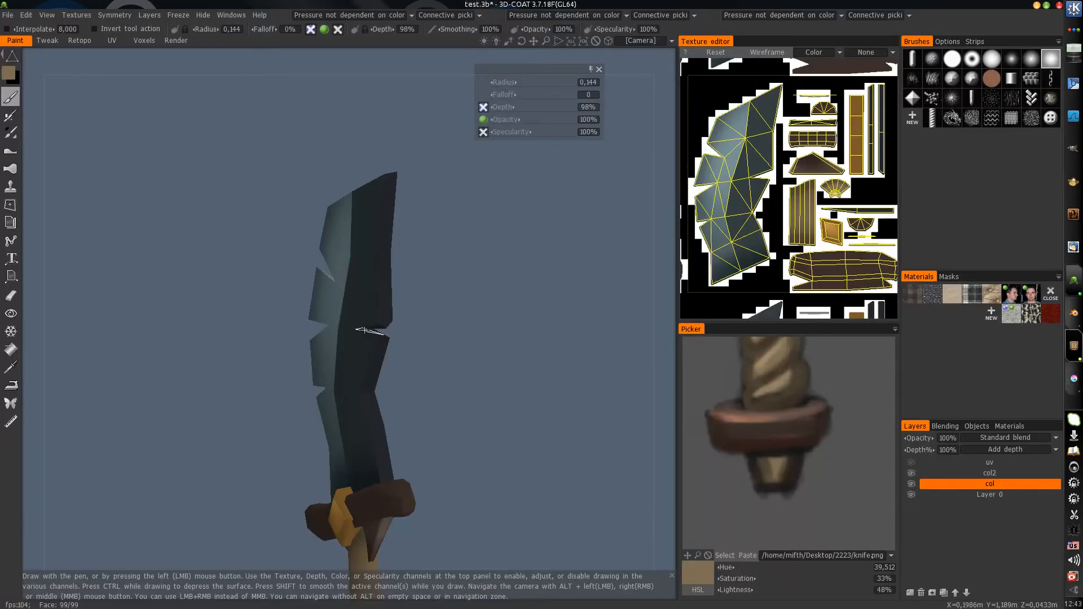
left_click_drag(364, 330, 351, 362, "alt")
key("alt+Tab")
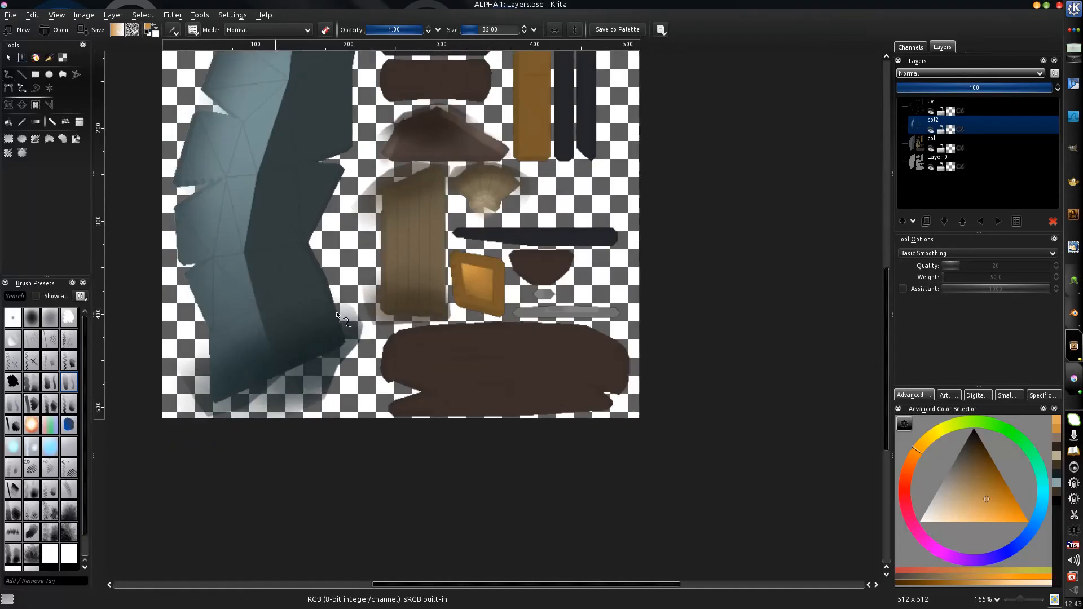
- Draw a rectangular selection around the long vertical orange strip
scroll(367, 302, "up", 2, "ctrl")
scroll(389, 311, "down", 3, "ctrl")
scroll(399, 317, "up", 2, "ctrl")
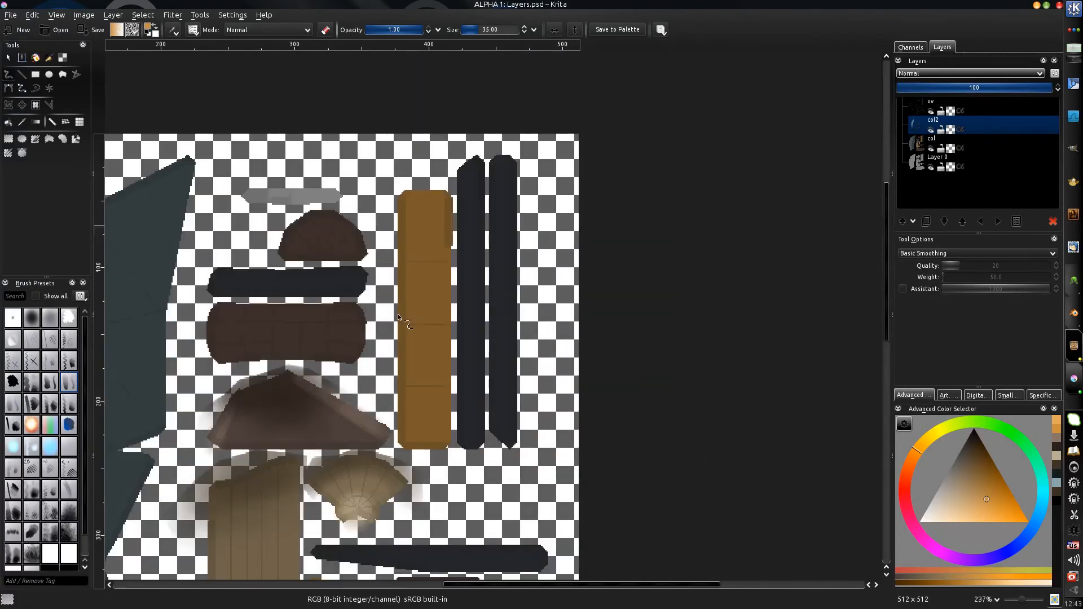
middle_click_drag(370, 334, 385, 316)
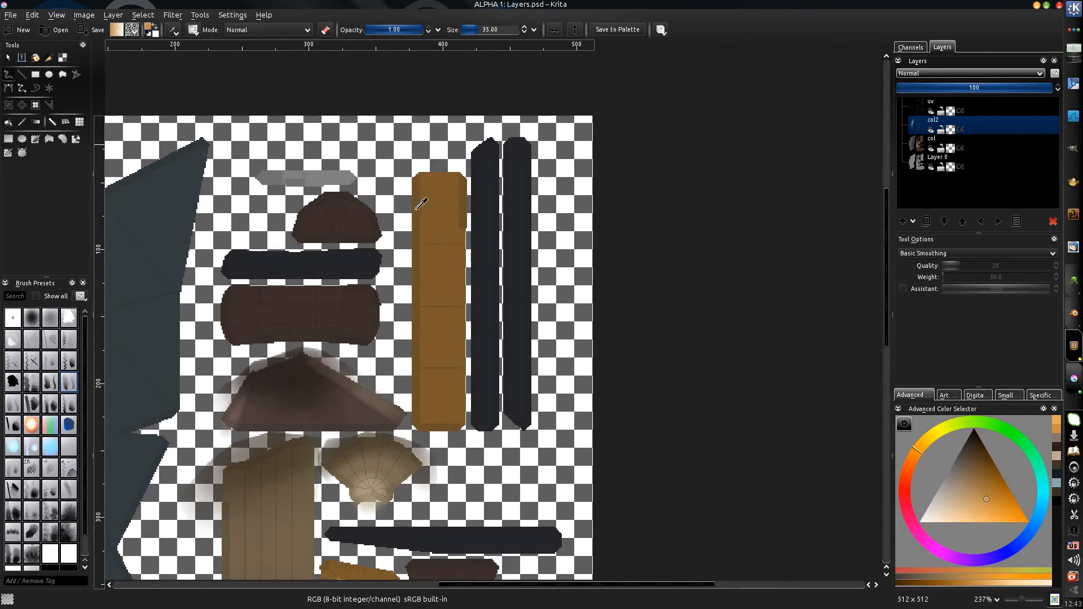
key("ctrl+r")
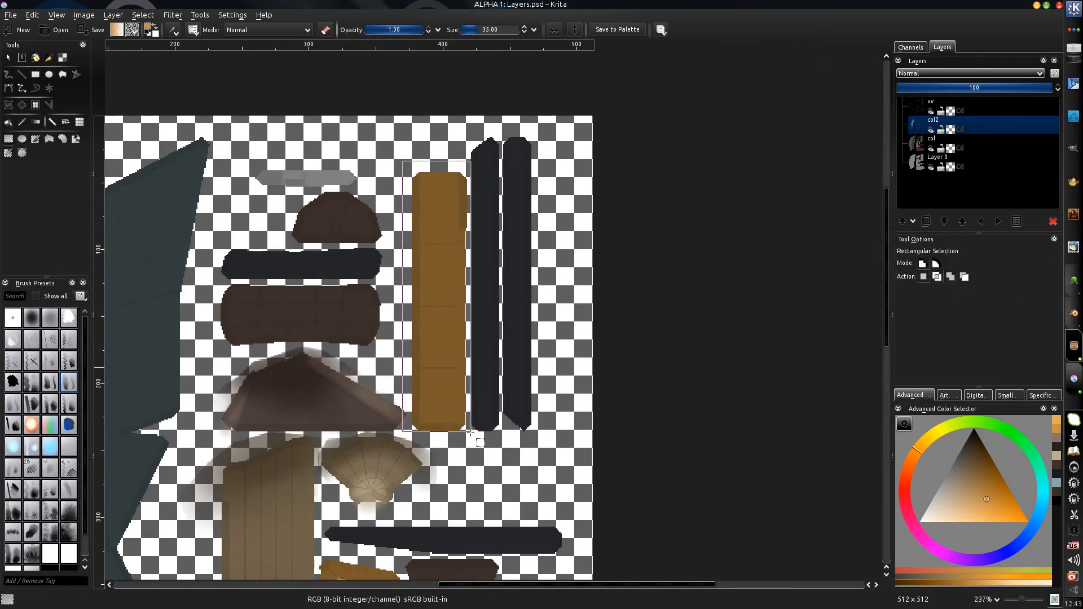
left_click_drag(468, 435, 469, 434)
middle_click_drag(468, 435, 465, 452)
- Pick a dark brown and paint soft shading along the orange strip's outer edges with a size 44 brush
key("b")
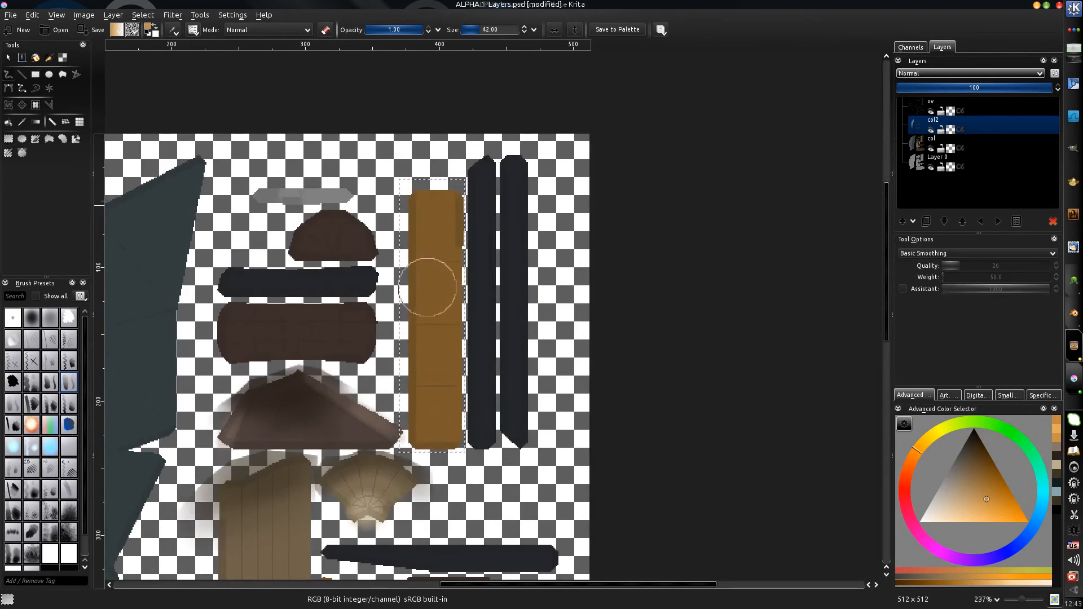
left_click(977, 455)
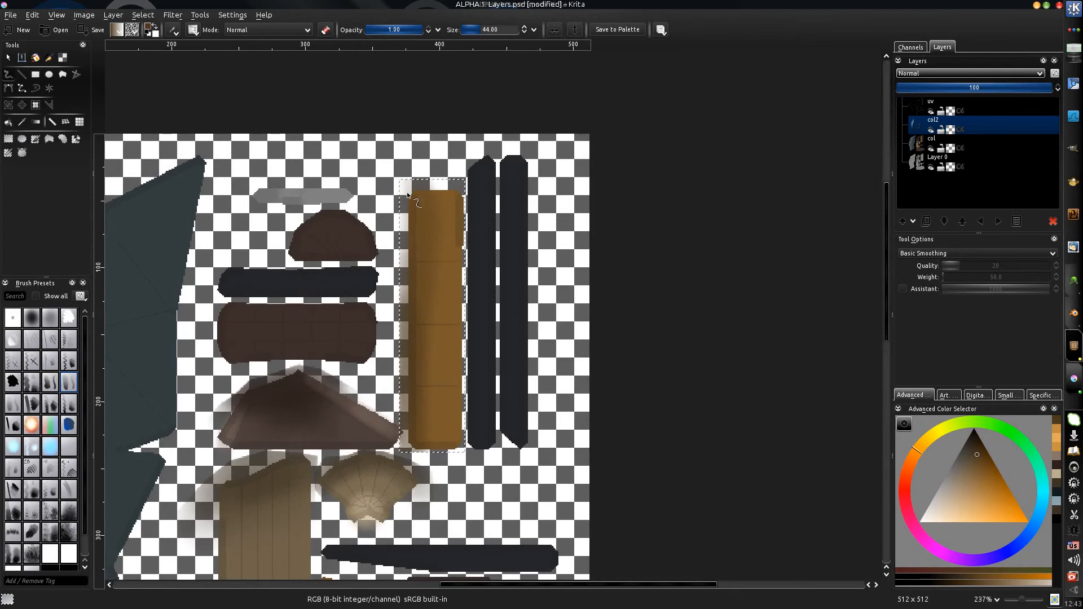
middle_click_drag(429, 483, 434, 490)
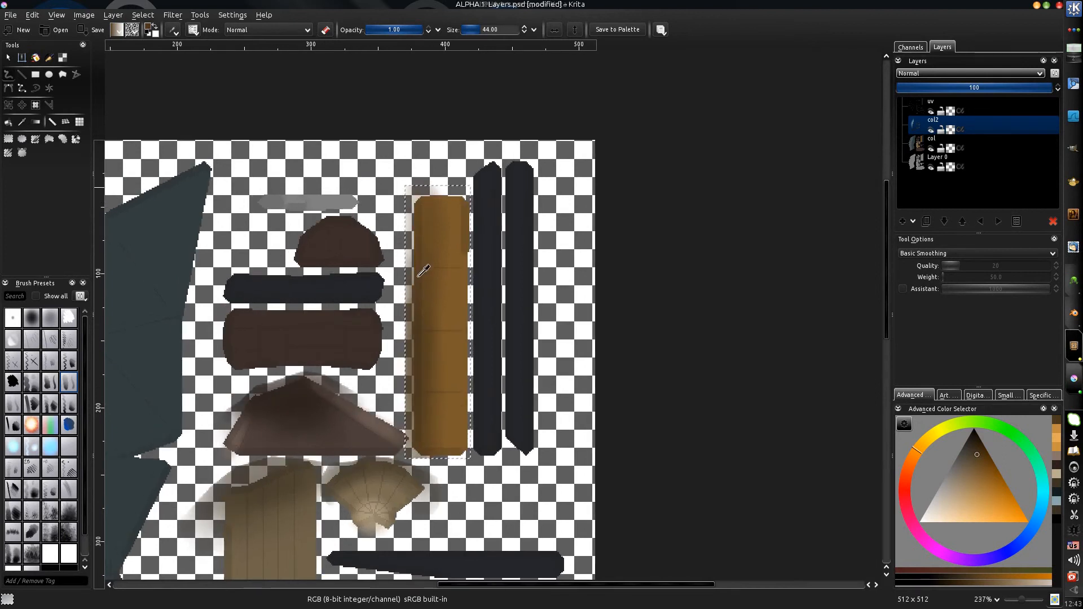
- Inspect the shaded orange piece and guard on the knife model in 3D-Coat, comparing them with the Krita texture
middle_click_drag(418, 277, 435, 257)
key("alt+Tab")
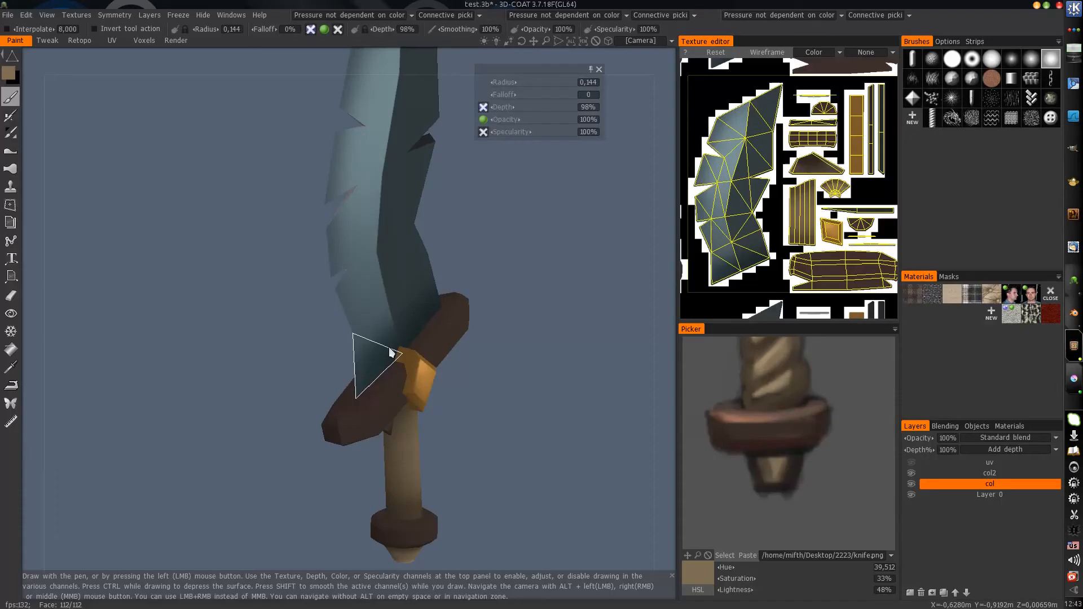
left_click_drag(476, 319, 485, 248)
key("alt+Tab")
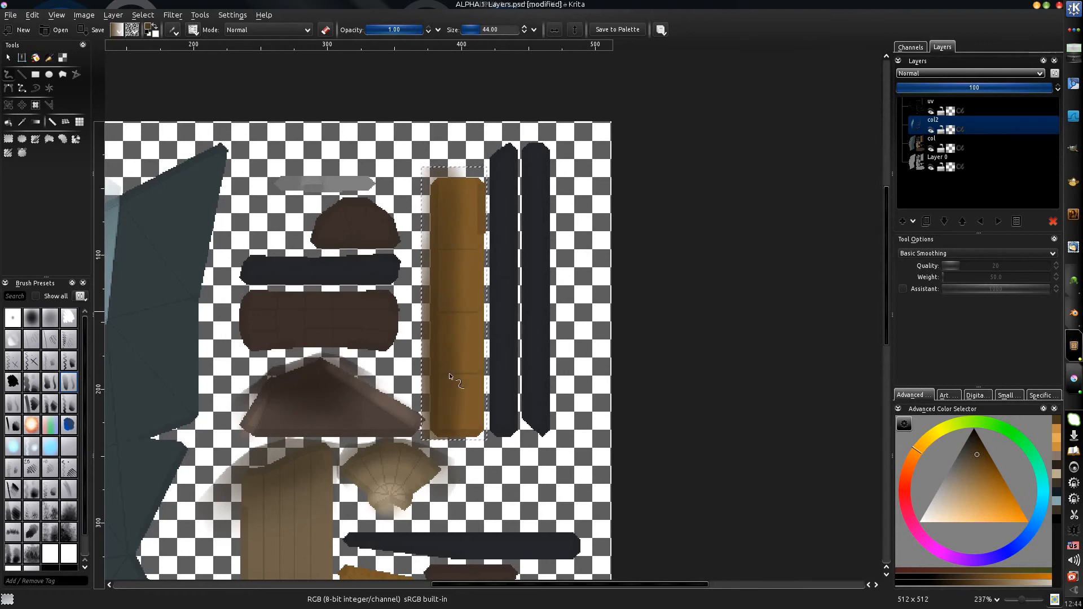
key("alt+Tab")
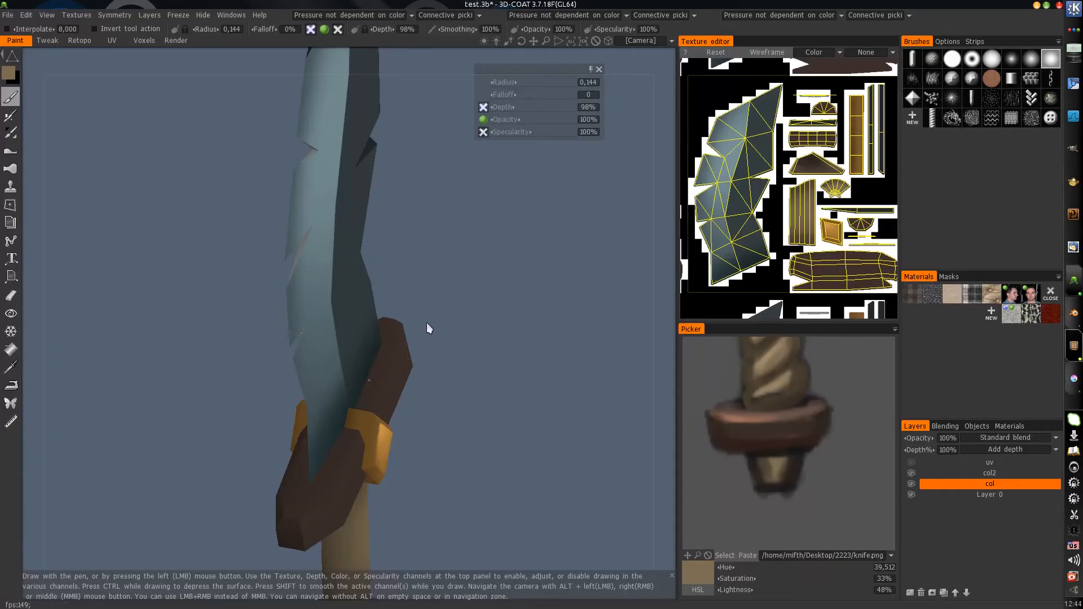
left_click_drag(427, 323, 371, 368)
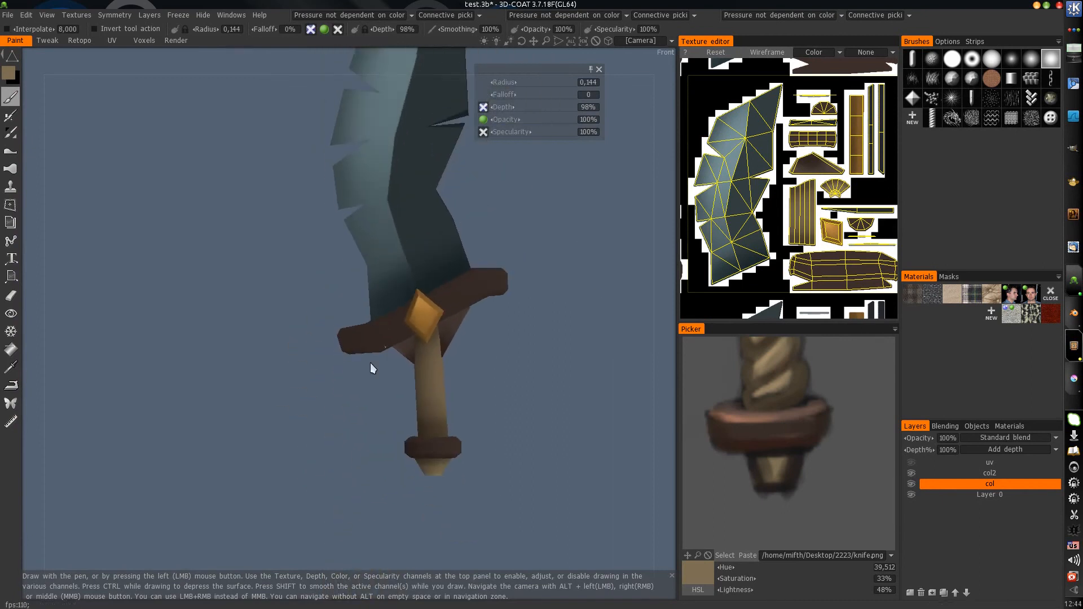
middle_click_drag(371, 366, 327, 417)
right_click_drag(327, 418, 395, 361)
left_click_drag(395, 361, 491, 310)
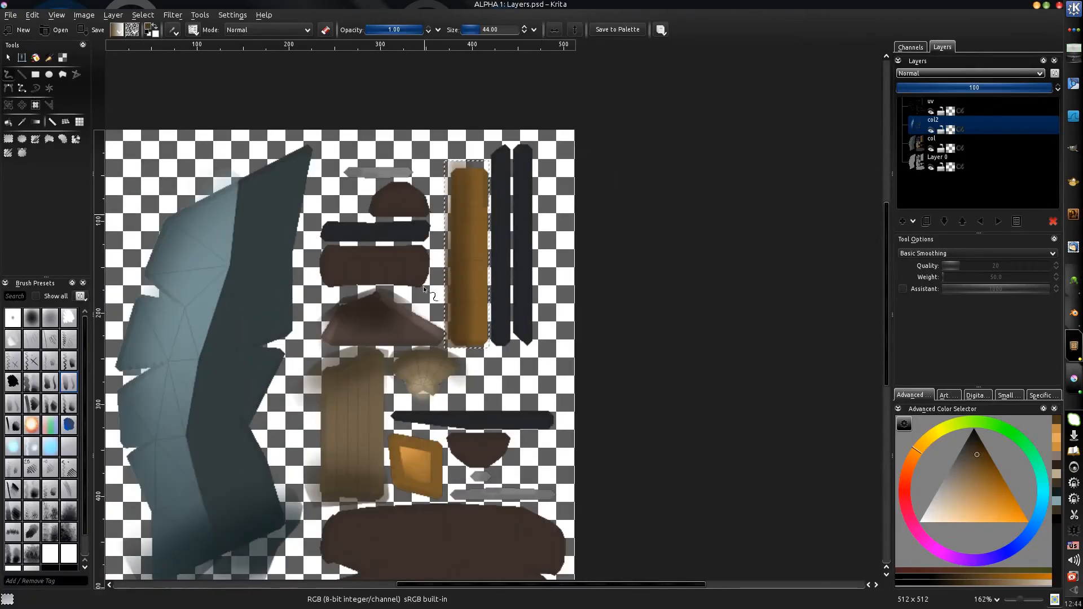
mouse_move(356, 422)
middle_mouse_down()
mouse_move(399, 338)
mouse_move(429, 316)
middle_mouse_up()
middle_click_drag(476, 353, 469, 319)
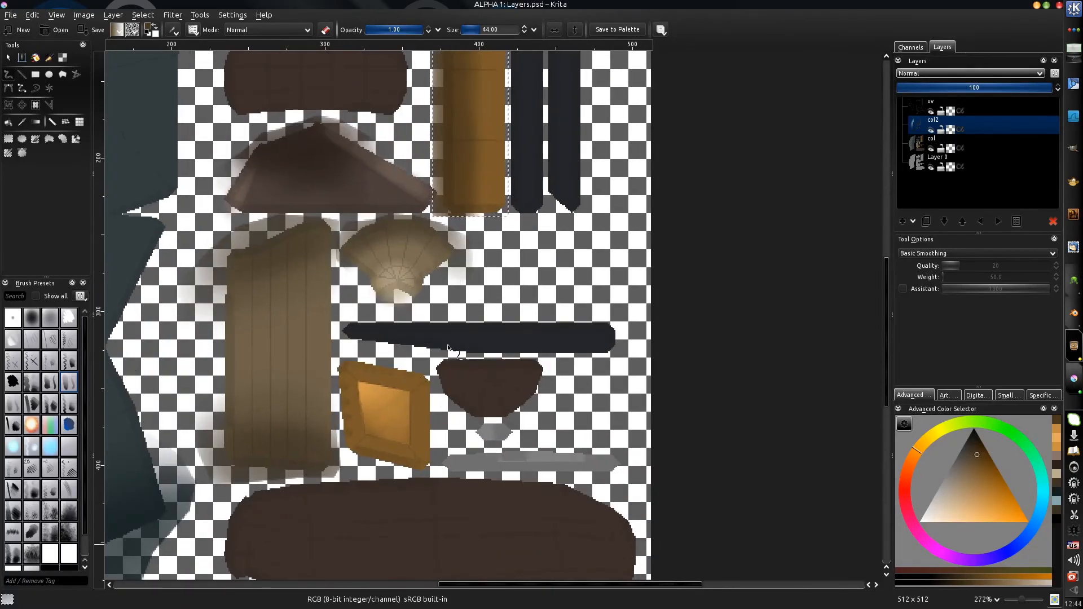
scroll(448, 348, "down", 4)
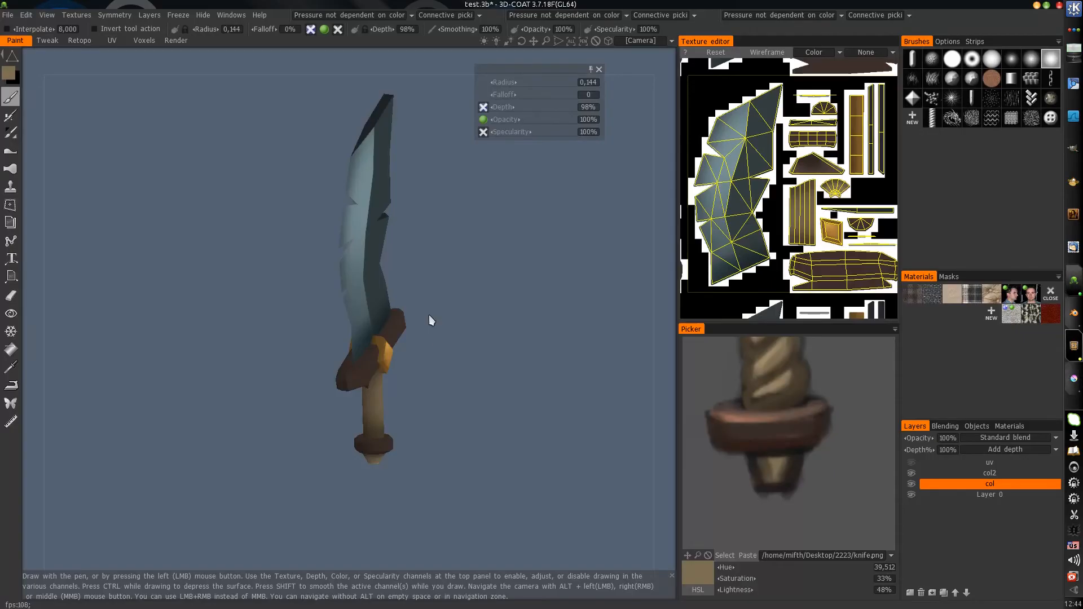
- Switch to 3D-Coat, change its colour picker to the triangular picker and pick a saturated orange
left_click_drag(429, 317, 482, 360)
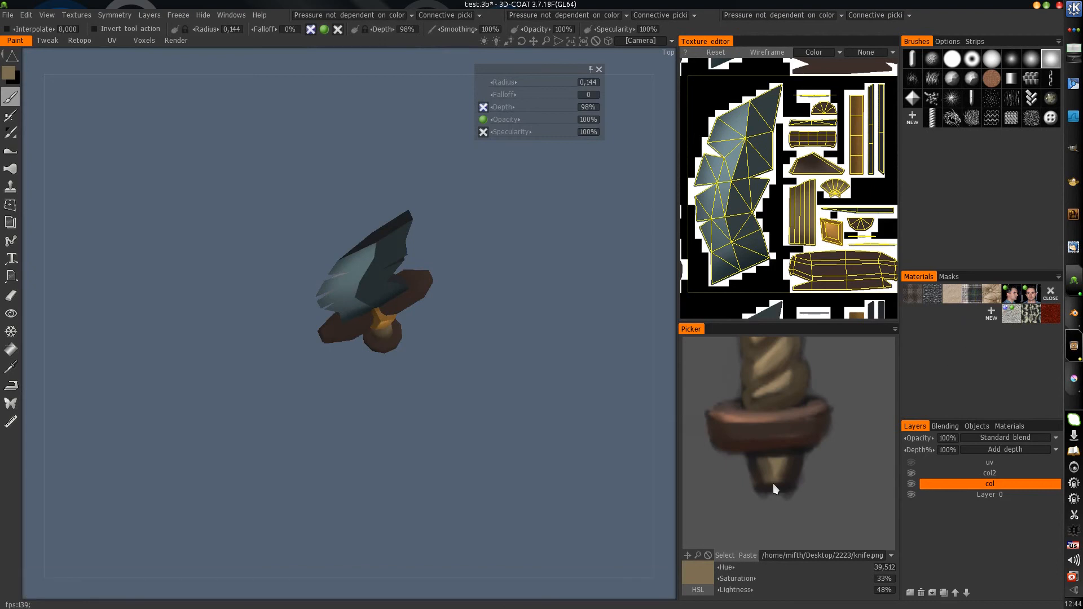
left_click(894, 329)
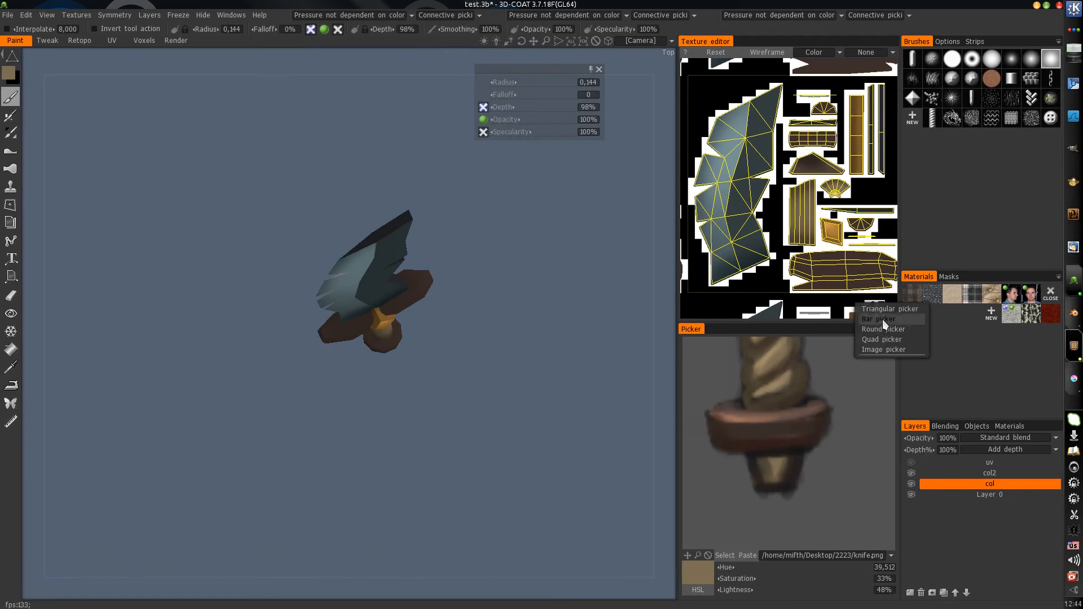
left_click(882, 309)
left_click_drag(510, 355, 474, 320)
left_click(840, 460)
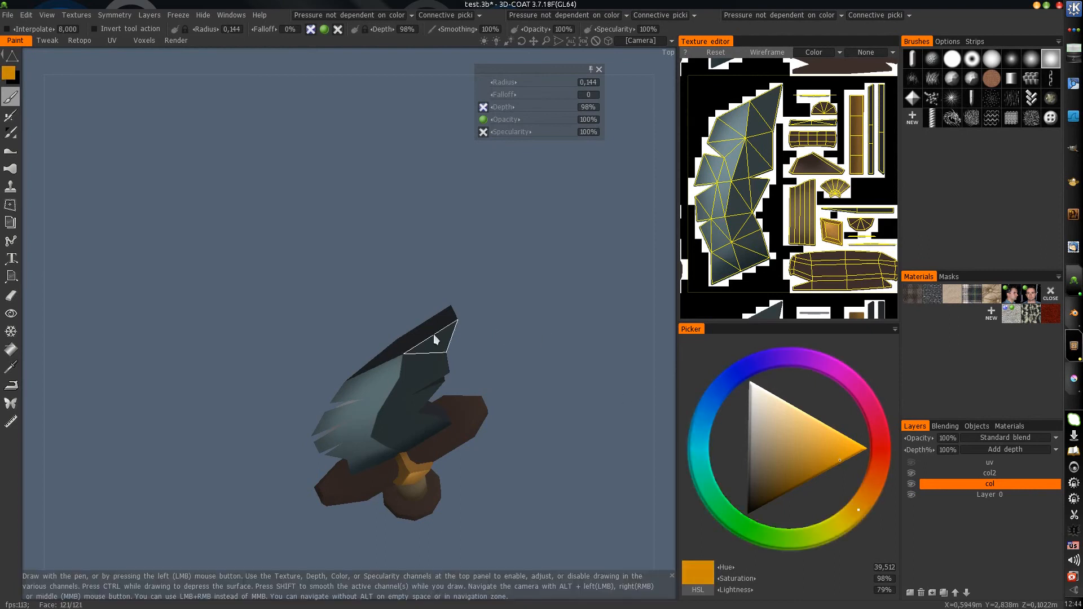
- Paint a test stroke in orange along the blade tip's narrow edge to locate its texture piece, and undo it
key("e")
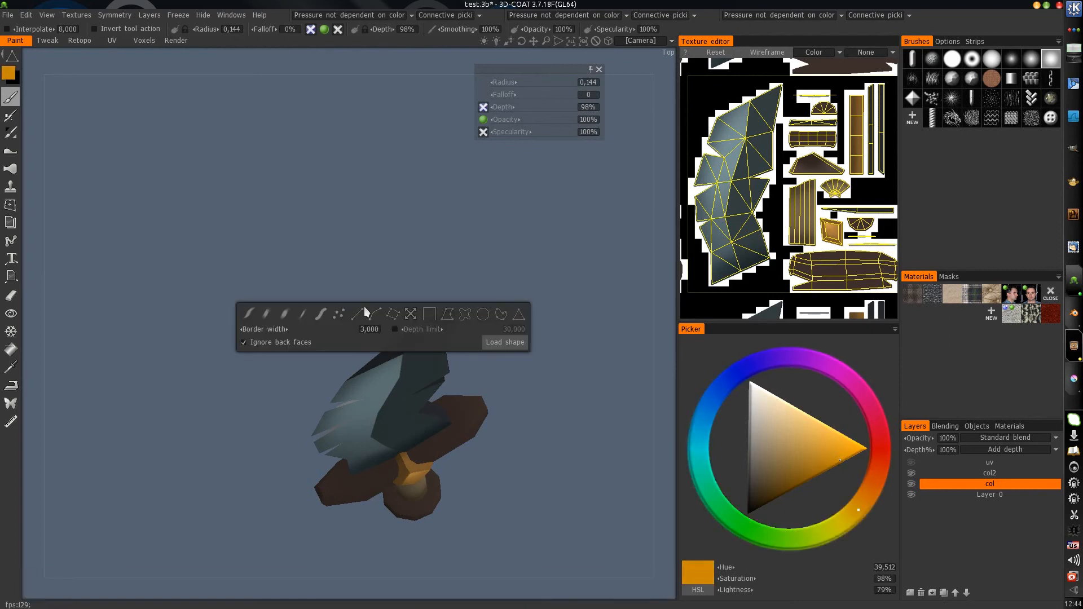
left_click(267, 316)
left_click_drag(406, 351, 430, 332)
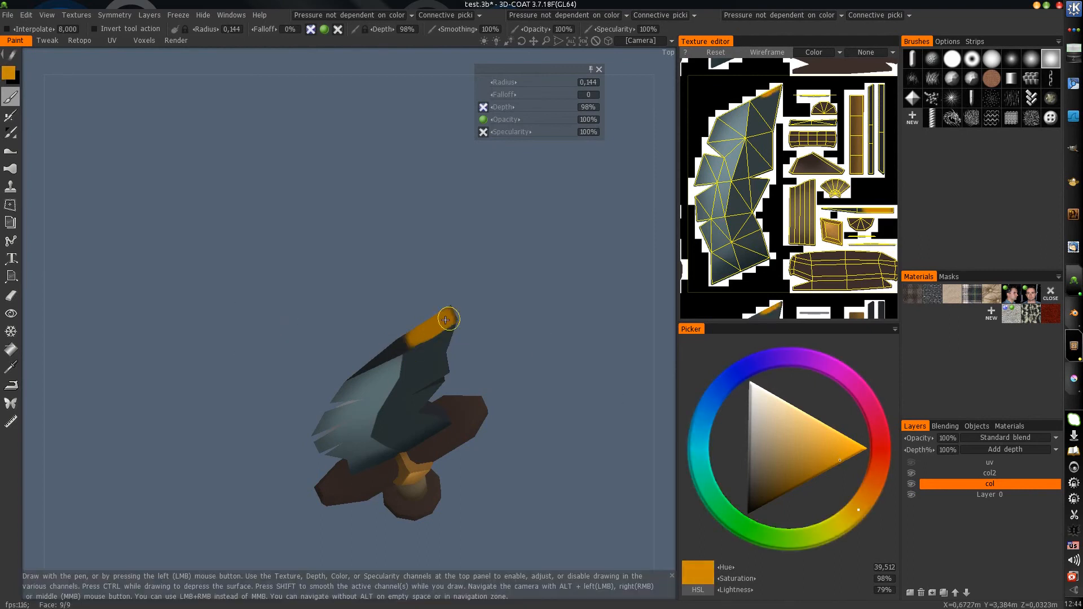
scroll(836, 228, "up", 3)
key("ctrl+z")
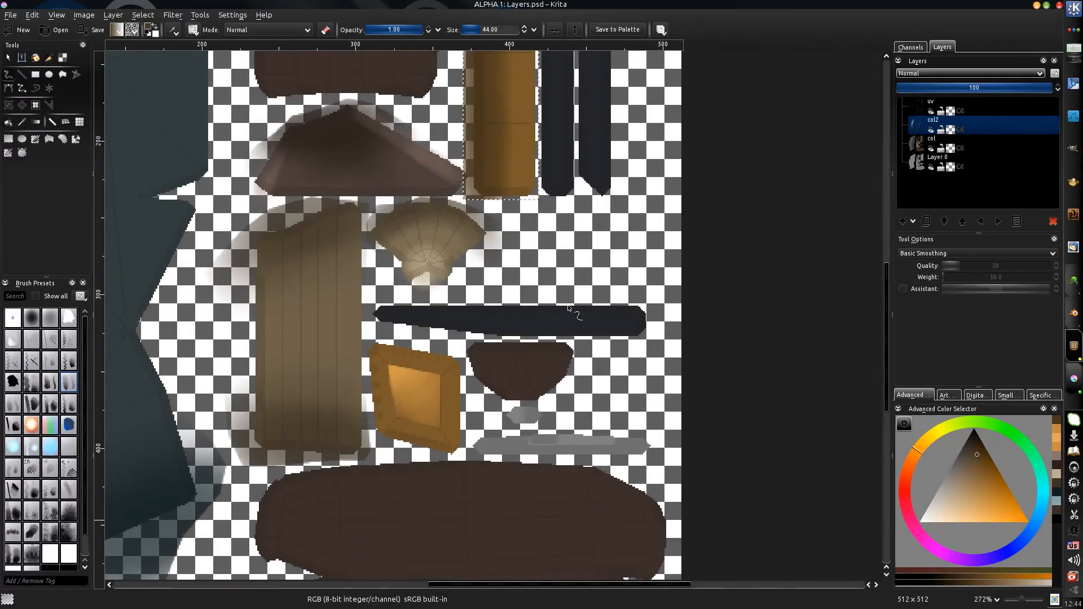
- In Krita, select the horizontal dark strip with a rectangle and paint its wide end light blue with a size 58 brush
key("ctrl+r")
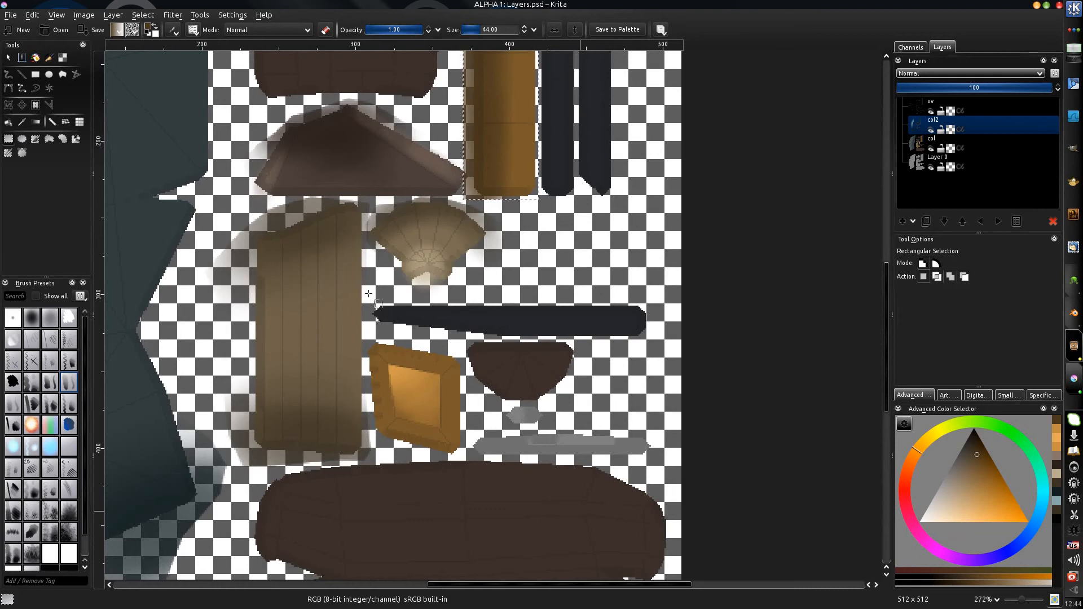
left_click_drag(369, 294, 658, 337)
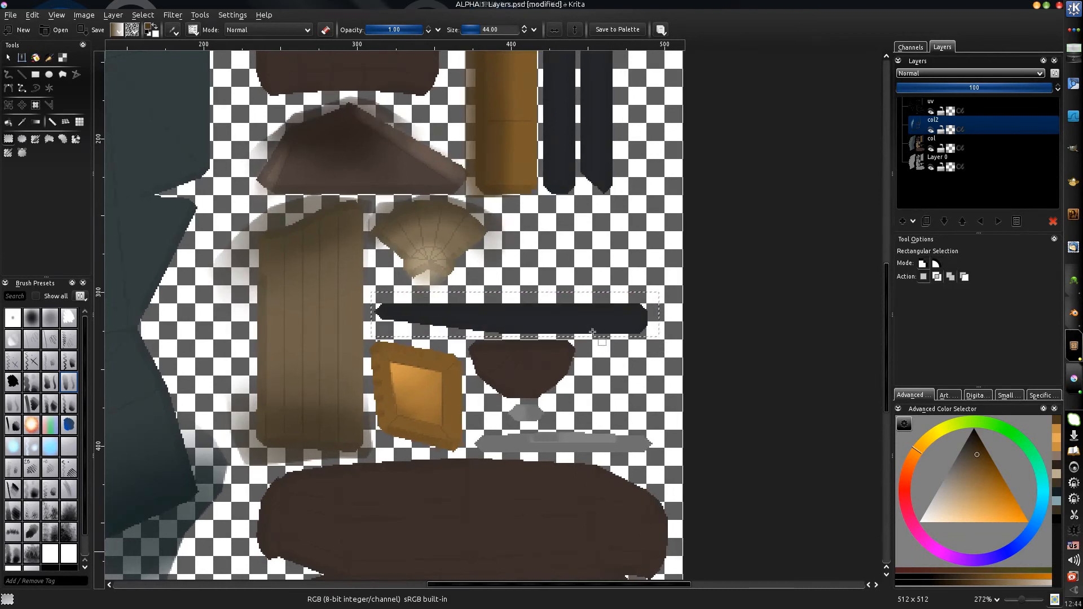
key("b")
key("x")
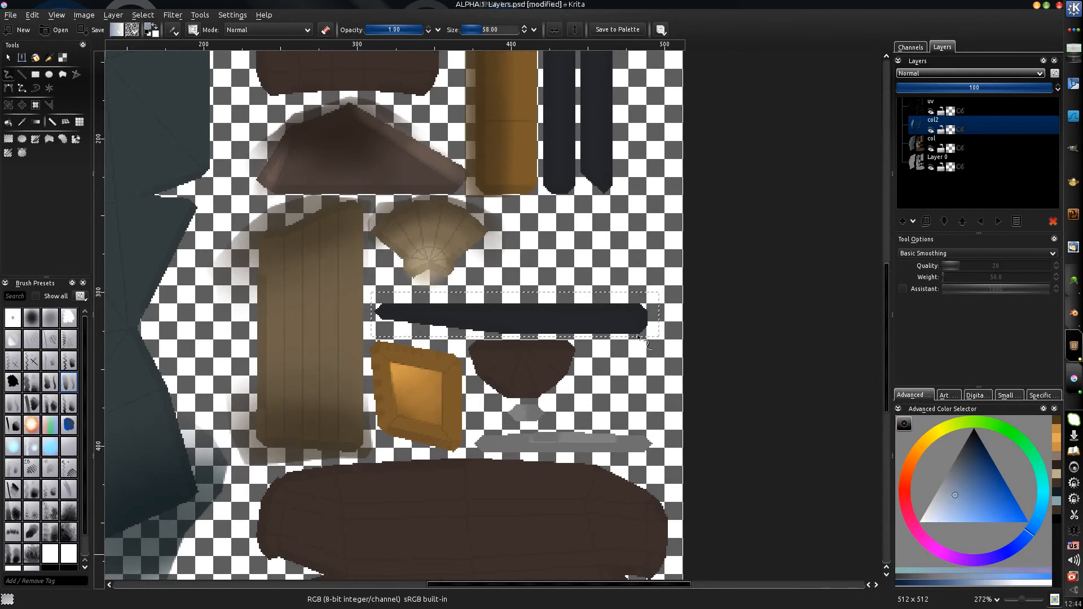
mouse_move(638, 337)
left_mouse_down()
mouse_move(576, 318)
mouse_move(357, 329)
left_mouse_up()
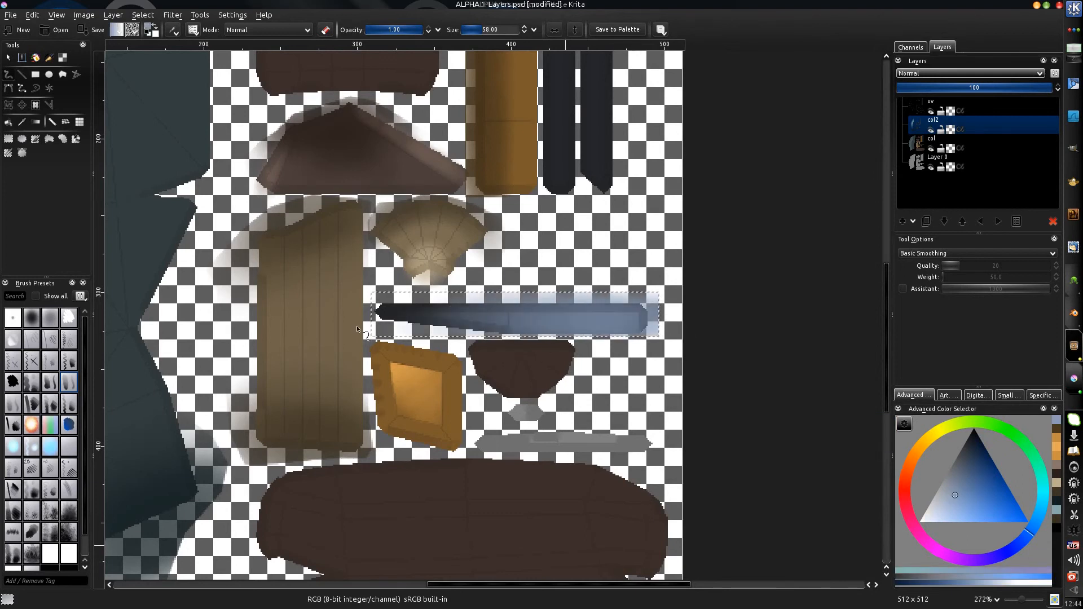
- Check the light blue blade edge on the model in 3D-Coat and return to Krita
key("alt+Tab")
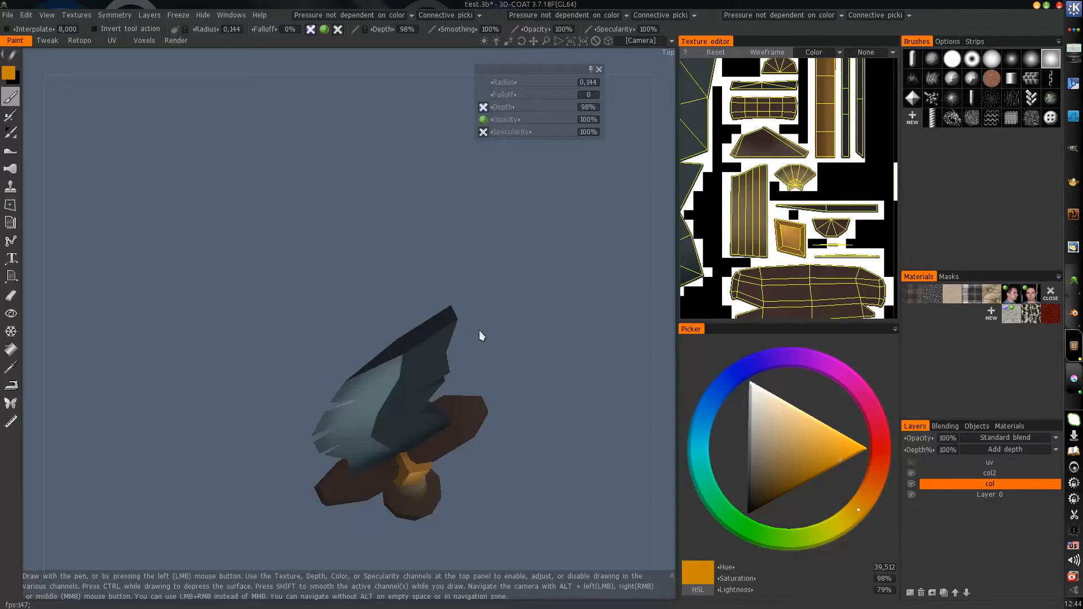
left_click_drag(364, 371, 465, 428, "alt")
key("alt+Tab")
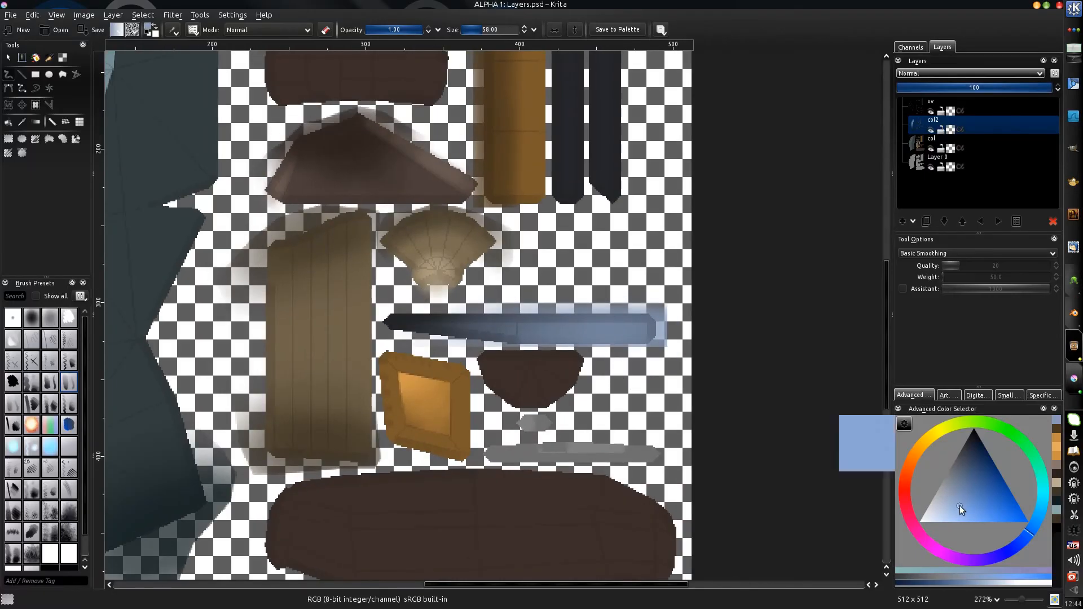
- Pick a paler, more cyan grey-blue, repaint the horizontal strip's wide end with it and save the texture
left_click(942, 506)
left_click_drag(1036, 523, 1042, 504)
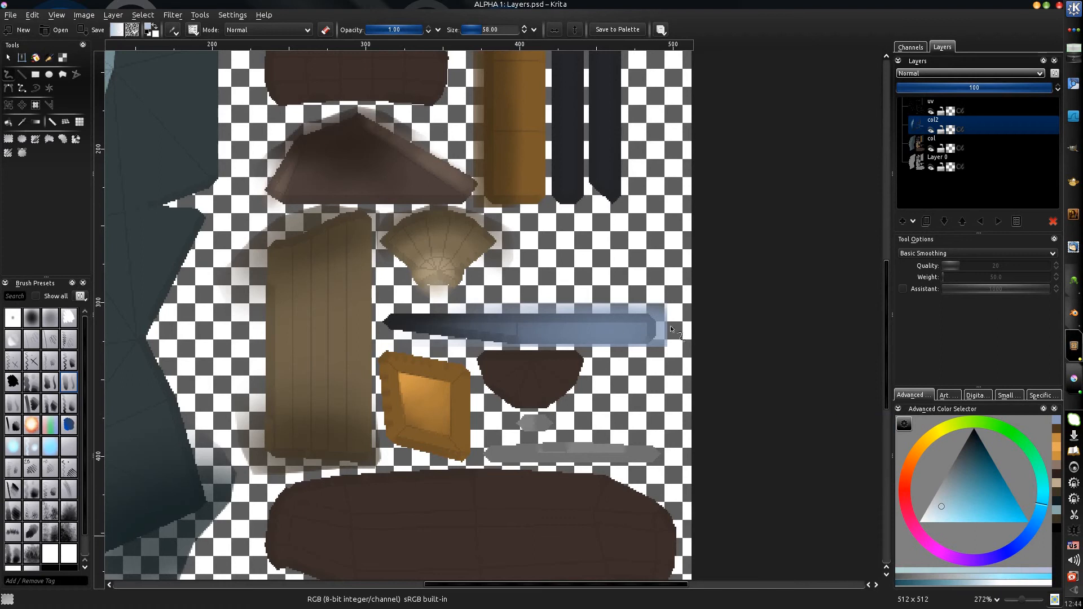
mouse_move(644, 333)
left_mouse_down()
mouse_move(564, 325)
mouse_move(622, 320)
left_mouse_up()
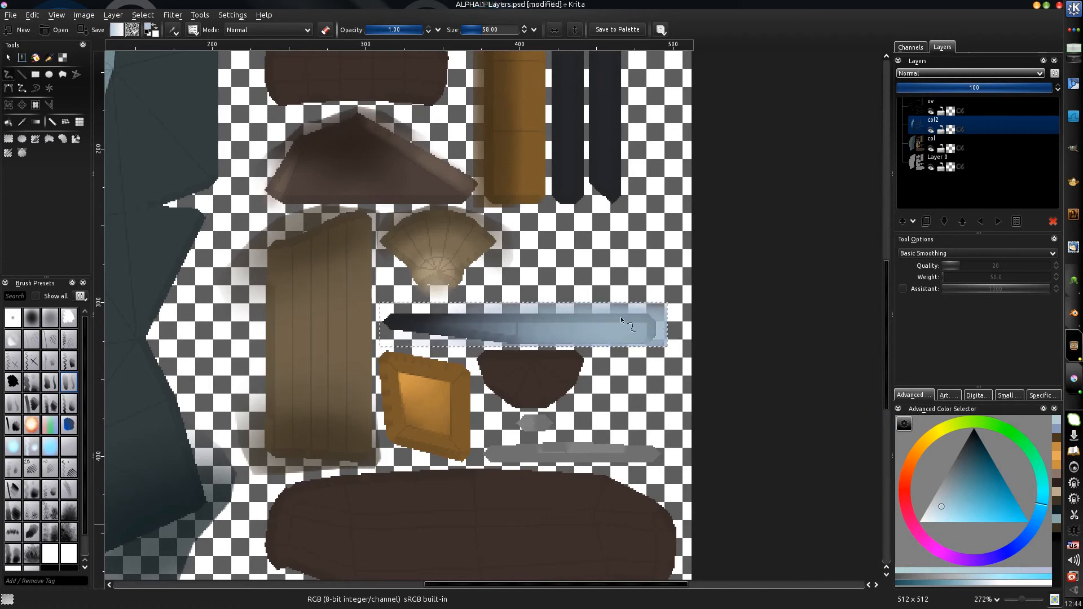
key("ctrl+s")
- Switch to 3D-Coat and examine the knife blade's narrow edges from several sides
key("alt+Tab")
left_click_drag(438, 372, 314, 371, "alt")
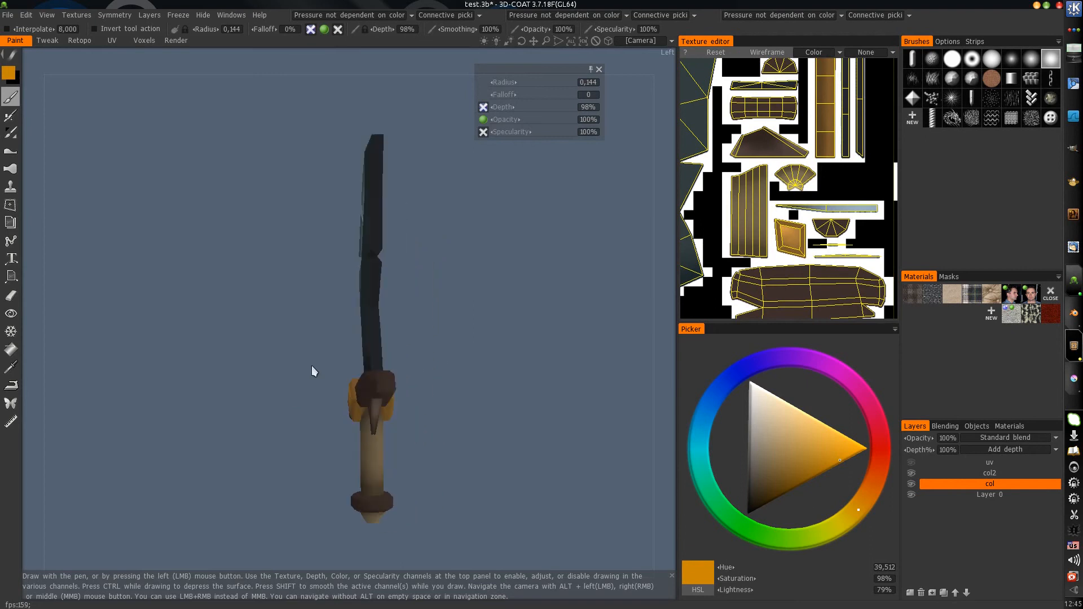
left_click_drag(366, 136, 391, 426, "alt")
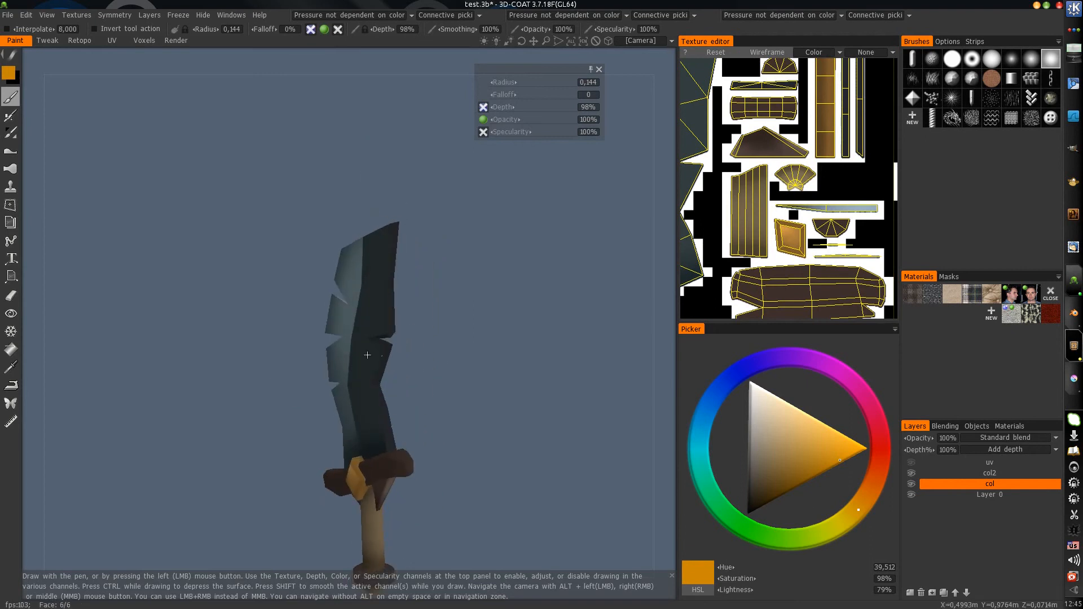
left_click_drag(367, 355, 391, 275, "alt")
- Paint orange test strokes on the blade's long back edge to locate its texture strips, and undo them
left_click_drag(402, 337, 400, 257)
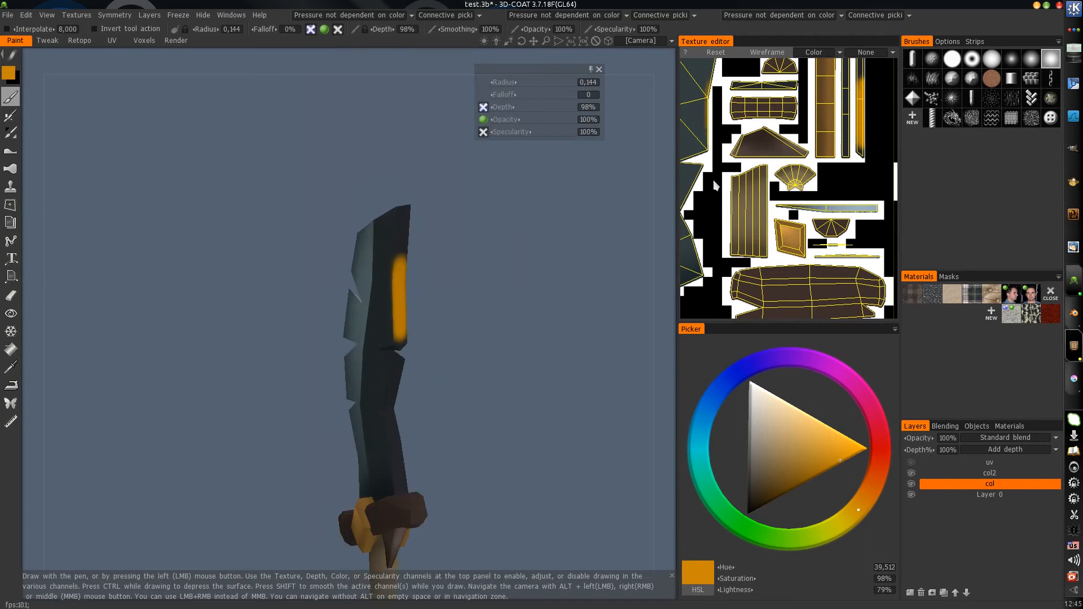
right_click_drag(831, 134, 797, 199)
middle_click_drag(460, 340, 419, 300)
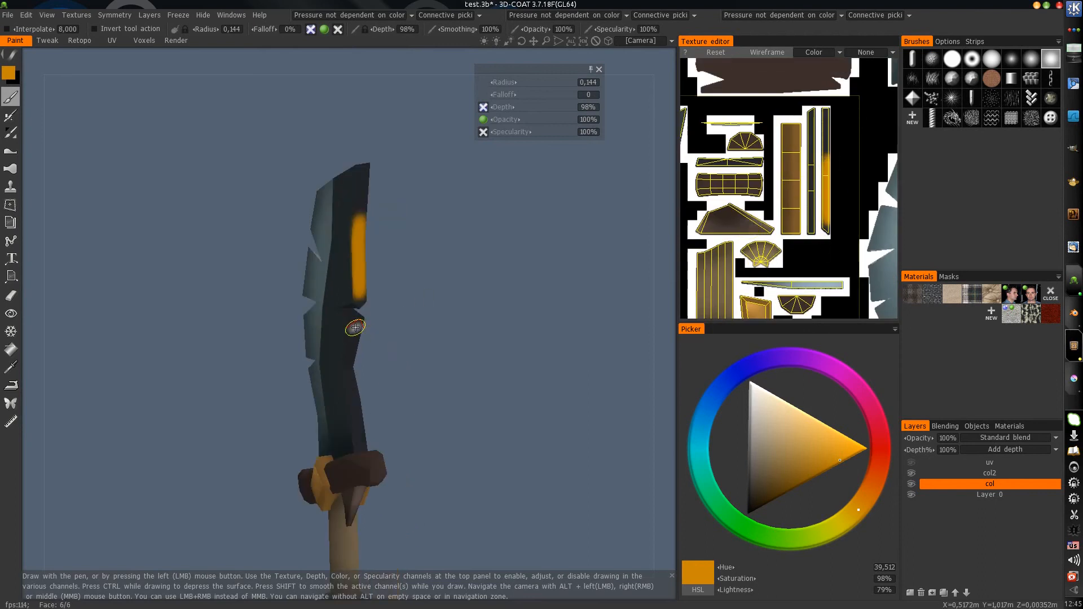
left_click_drag(355, 328, 344, 372)
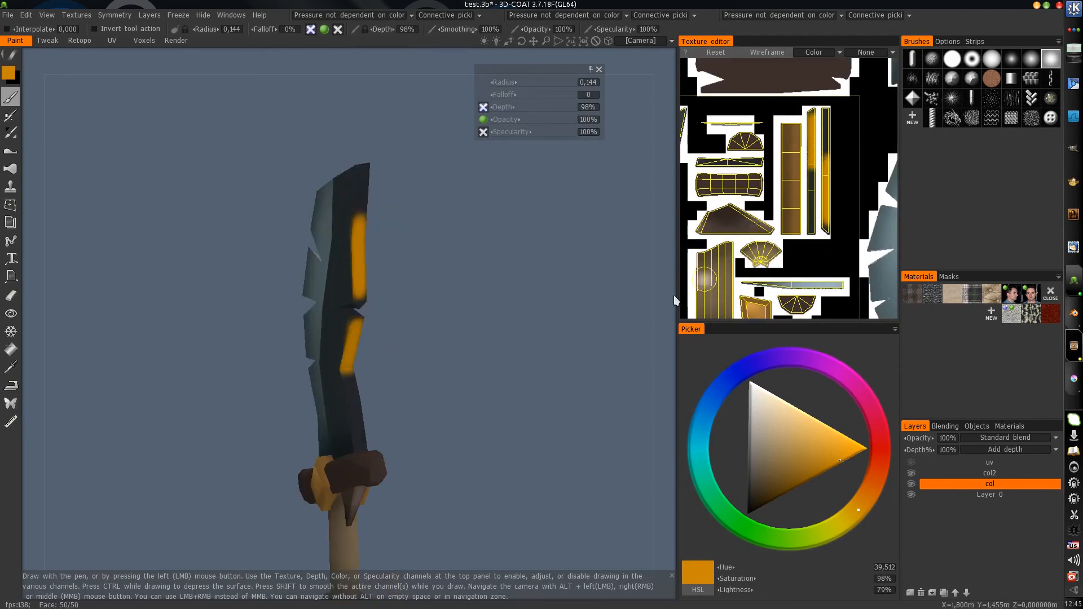
key("ctrl+z")
key("ctrl+z")
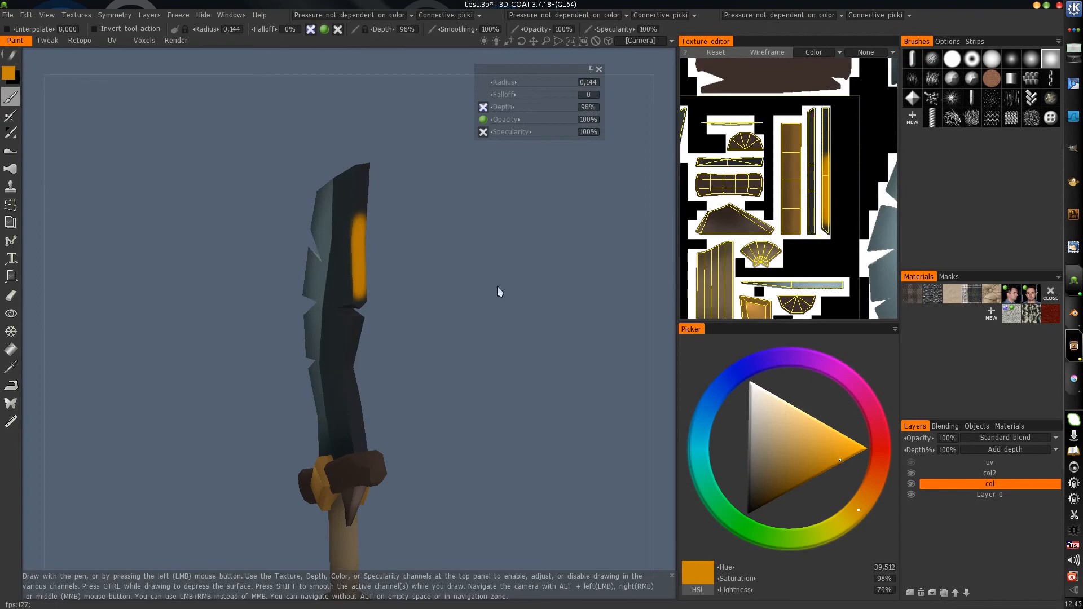
- In Krita, select the vertical dark strip beside the orange one and fade pale blue down from its upper end with a size 64 brush
key("alt+Tab")
middle_click_drag(386, 365, 338, 607)
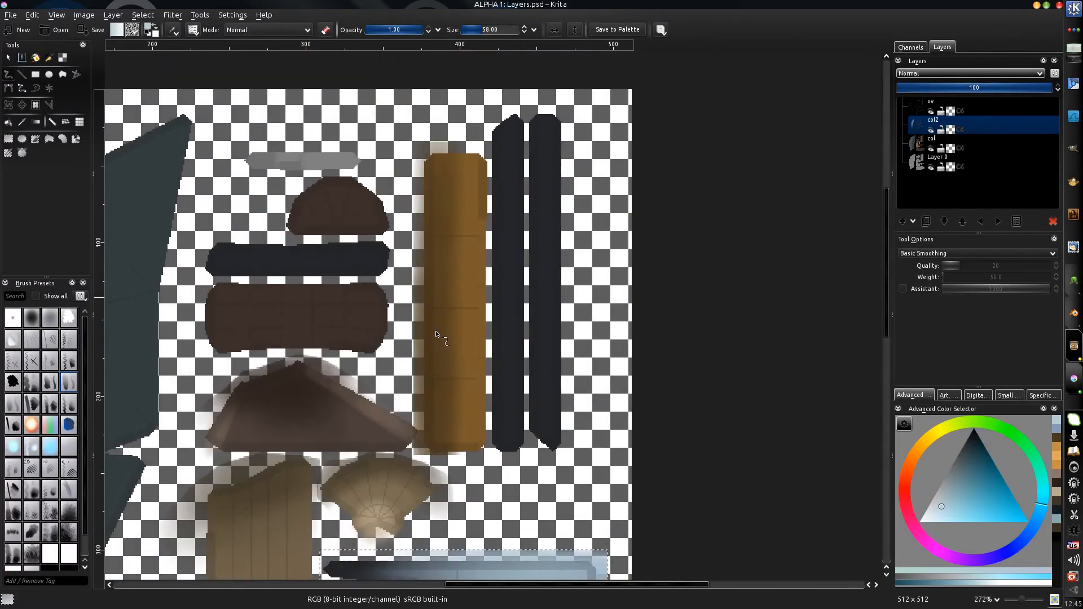
key("ctrl+r")
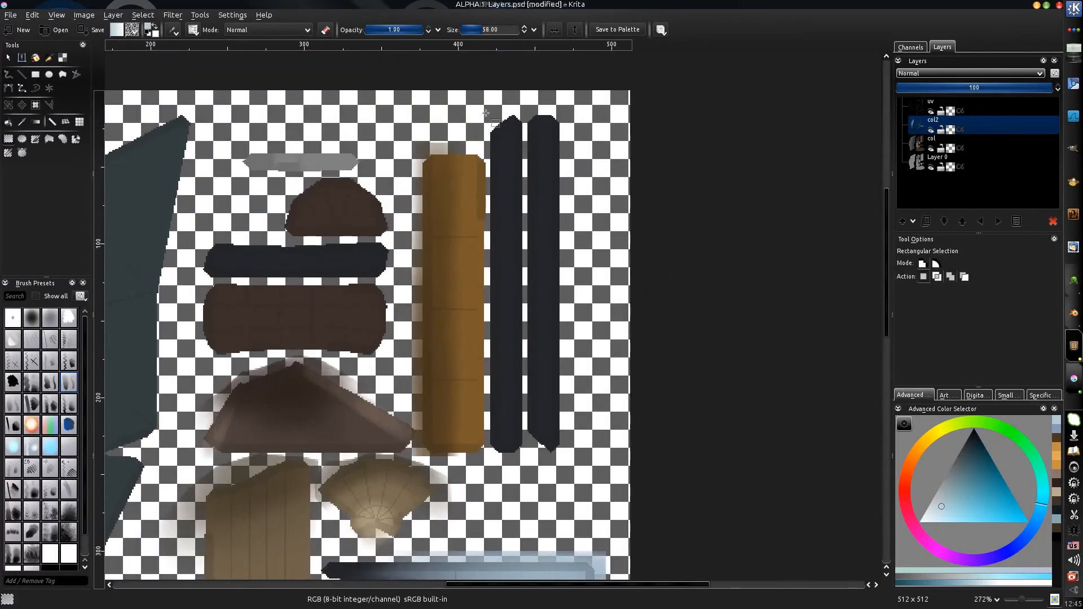
left_click_drag(520, 199, 525, 464)
key("b")
left_click_drag(505, 254, 514, 254, "shift")
mouse_move(502, 125)
left_mouse_down()
mouse_move(504, 228)
mouse_move(499, 185)
mouse_move(519, 158)
left_mouse_up()
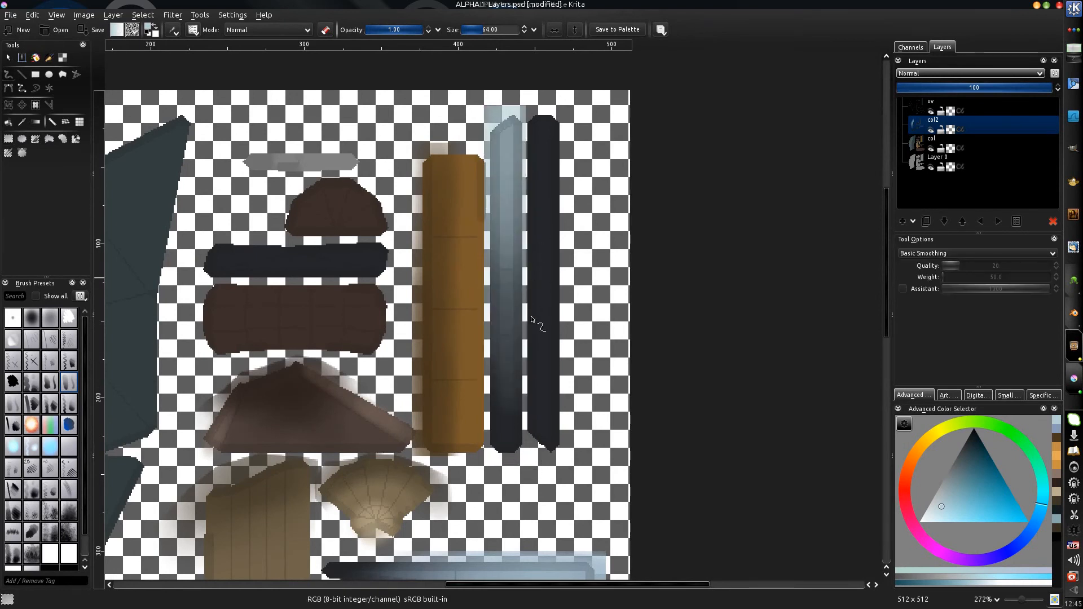
- Select the outermost vertical dark strip with a rectangle and fade pale blue up from its lower end
key("ctrl+r")
left_click_drag(573, 122, 524, 467)
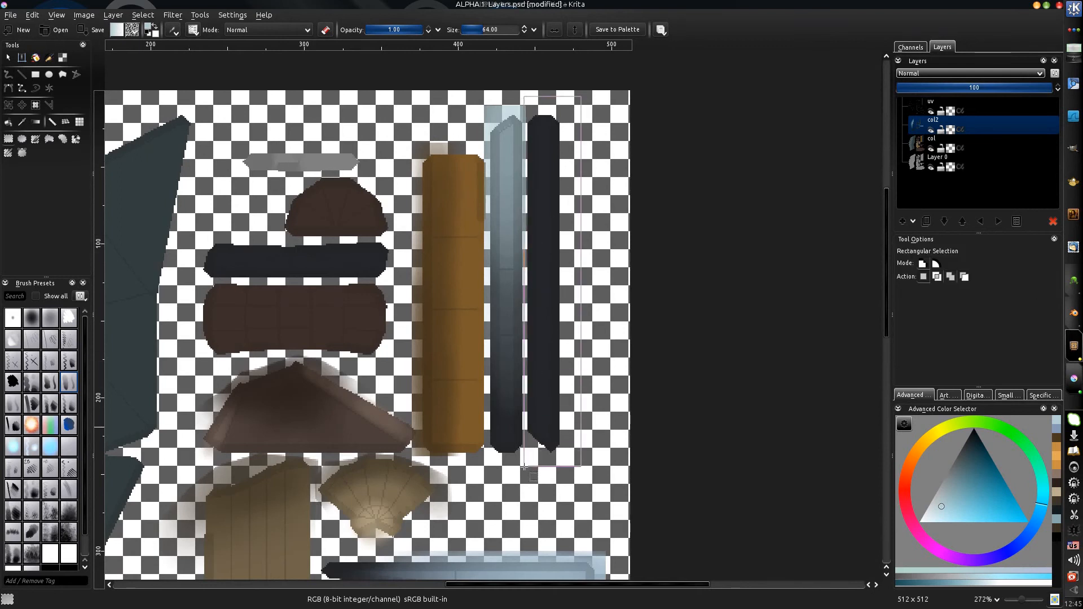
key("b")
mouse_move(550, 384)
left_mouse_down()
mouse_move(550, 248)
mouse_move(544, 403)
mouse_move(565, 207)
left_mouse_up()
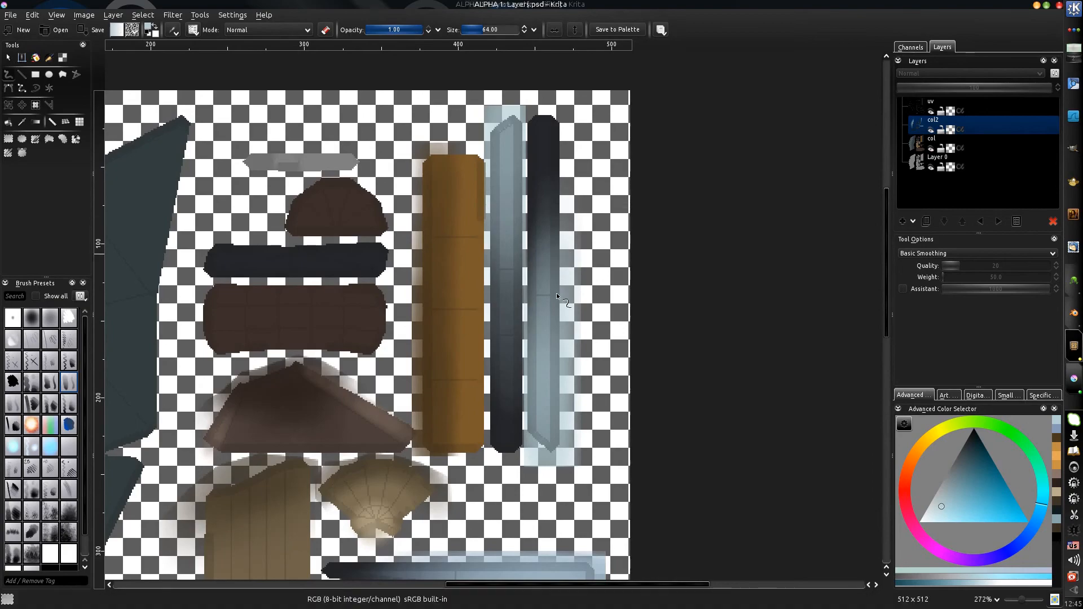
- Examine the repainted blade edges and the guard on the knife model in 3D-Coat
key("alt+Tab")
left_click_drag(433, 310, 414, 324, "alt")
right_click_drag(415, 325, 409, 382, "alt")
left_click_drag(408, 382, 387, 422, "alt")
right_click_drag(387, 422, 418, 393, "alt")
middle_click_drag(418, 394, 470, 328, "alt")
left_click_drag(470, 328, 438, 339, "alt")
left_click_drag(374, 384, 442, 389, "alt")
right_click_drag(443, 390, 471, 353, "alt")
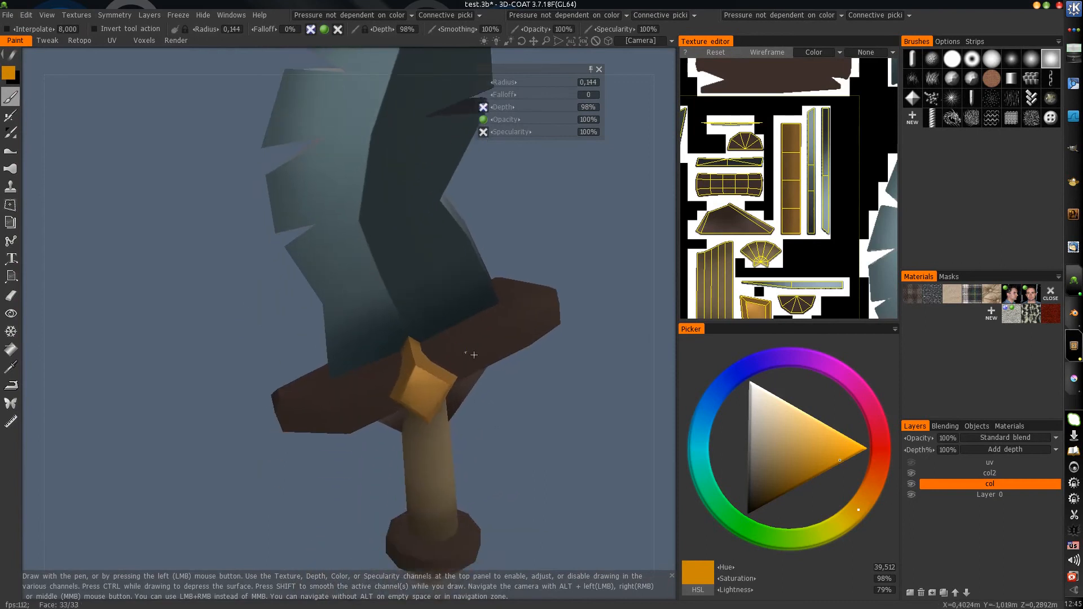
- Compare the orange ornament in the Krita texture with its look on the 3D-Coat knife model
key("alt+Tab")
middle_click_drag(472, 354, 496, 280)
middle_click_drag(460, 326, 447, 186)
middle_click_drag(407, 429, 398, 379, "ctrl")
middle_click_drag(398, 380, 522, 283)
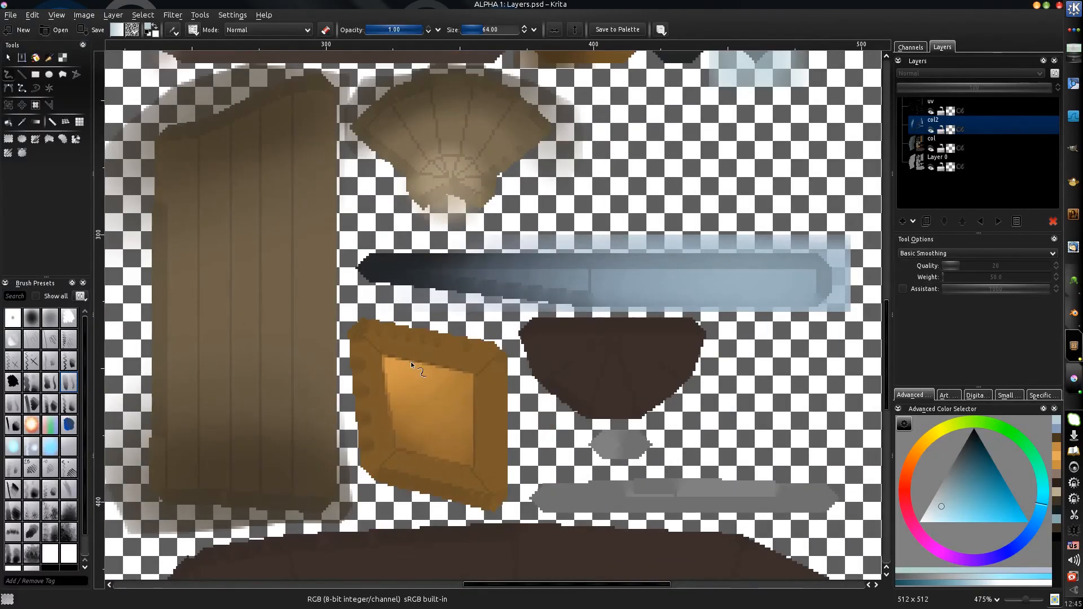
key("alt+Tab")
right_click_drag(344, 427, 397, 356, "alt")
left_click_drag(396, 356, 519, 364, "alt")
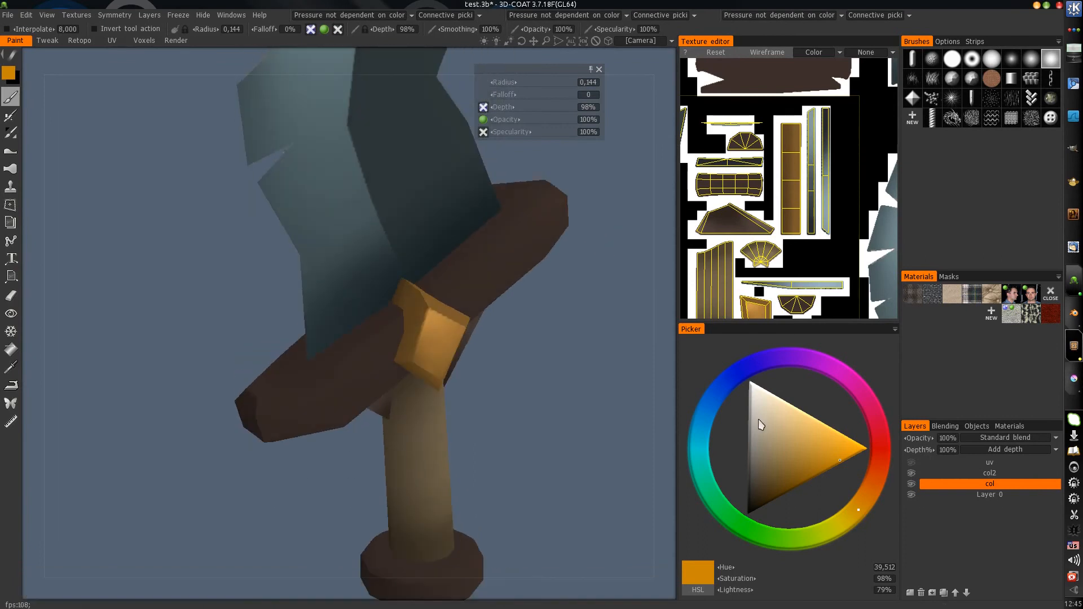
- Paint red test strokes on the upper bevel of the orange ornament to locate its faces in the texture, and undo them
left_click(879, 463)
left_click_drag(353, 316, 417, 309, "alt")
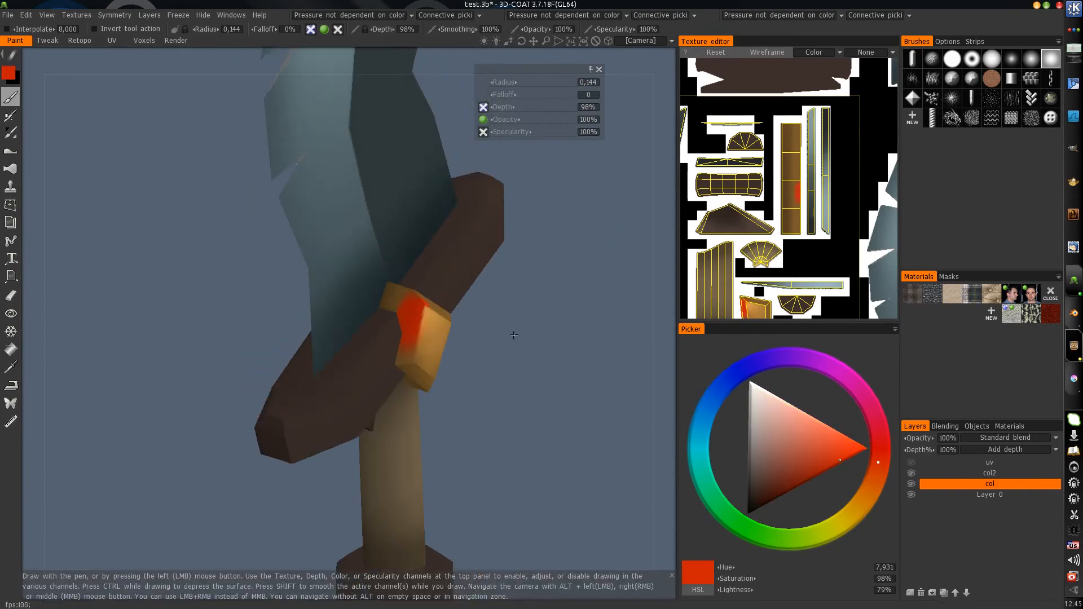
middle_click_drag(792, 226, 780, 217, "alt")
left_click_drag(373, 370, 438, 309, "alt")
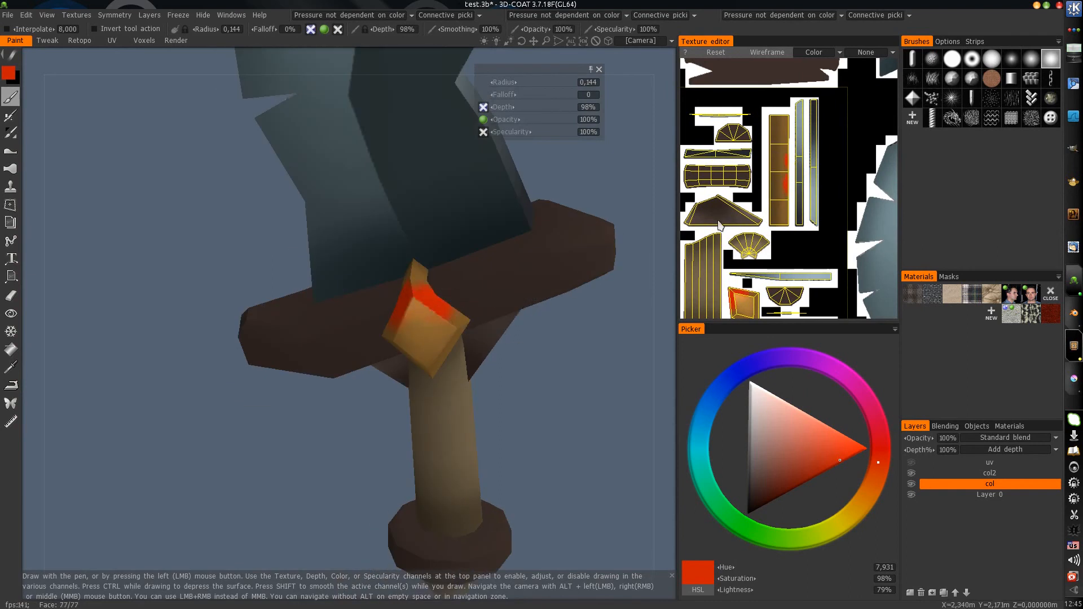
key("ctrl+z")
key("ctrl+z")
- Switch to Krita, sample the light orange from the ornament's inner face, and try a size 64 stroke along its outer bevel
key("alt+Tab")
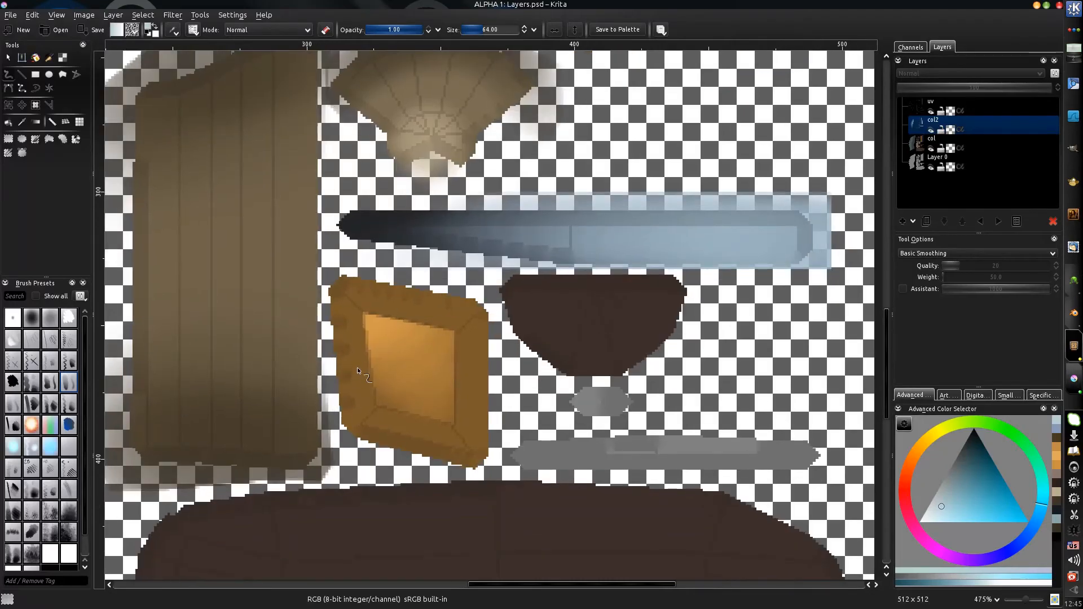
middle_click_drag(383, 296, 406, 251)
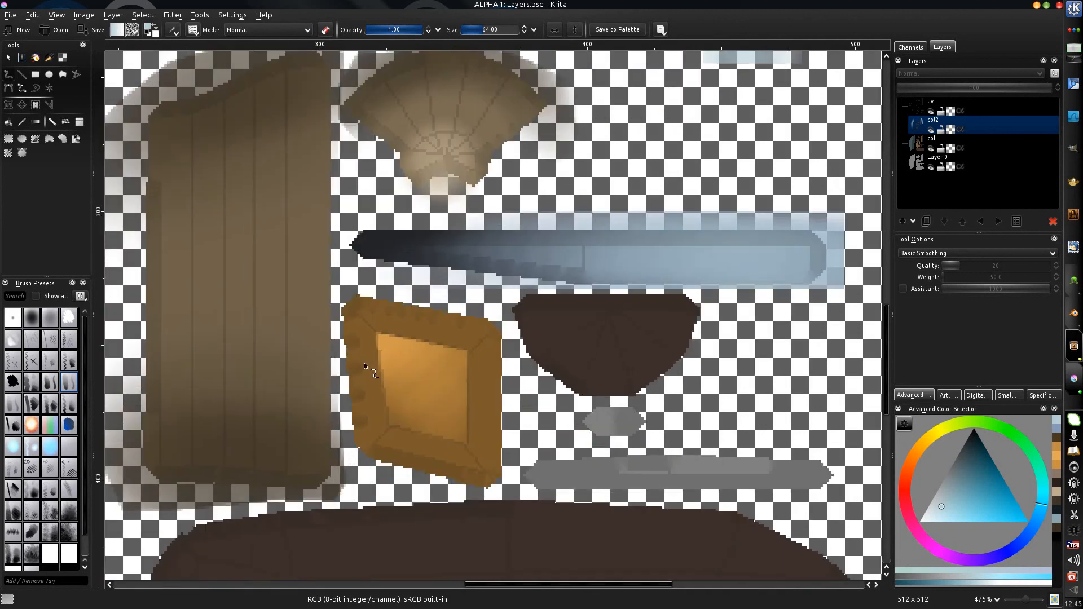
middle_click_drag(355, 370, 388, 346)
middle_click_drag(387, 345, 412, 302)
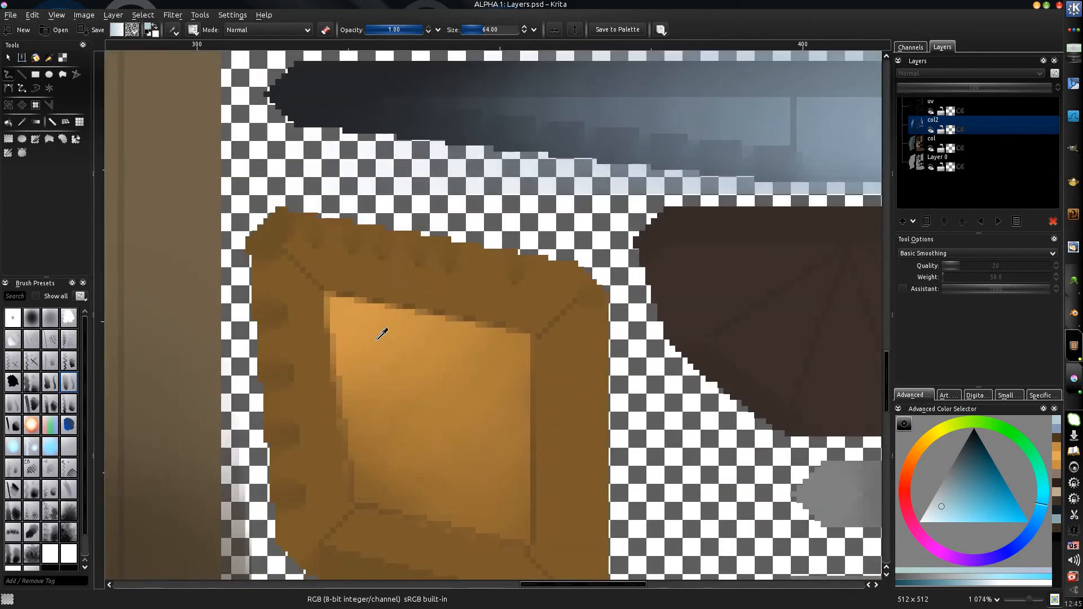
left_click(376, 338, "ctrl")
middle_click_drag(339, 325, 363, 311)
left_click_drag(316, 255, 313, 334)
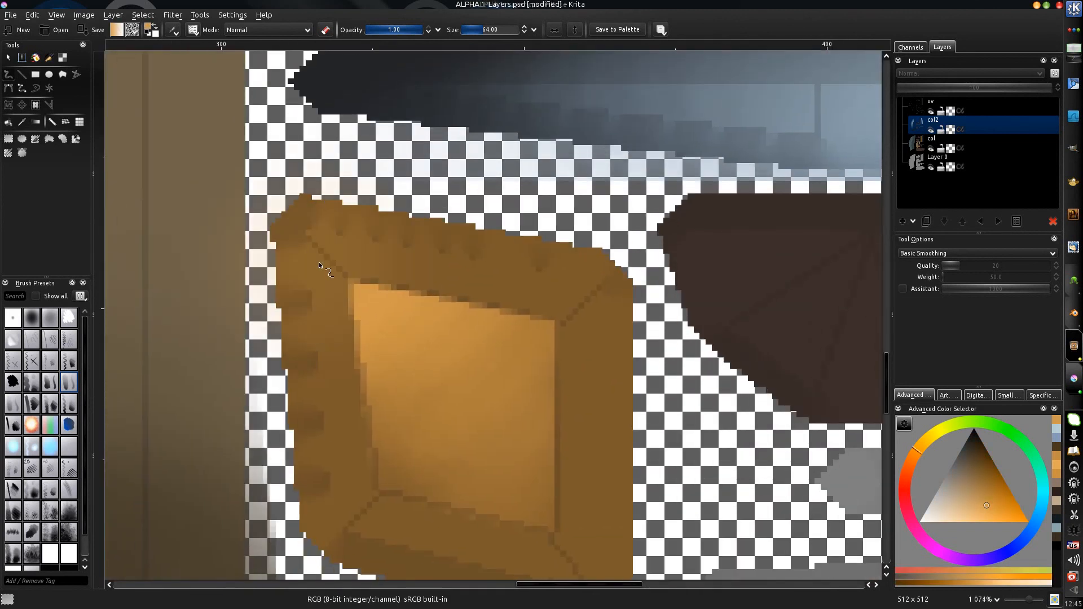
key("ctrl+z")
- Reduce the brush size to 24 and brighten the left and upper bevels of the orange ornament with the sampled light orange
key("bracketleft")
key("bracketleft")
key("bracketleft")
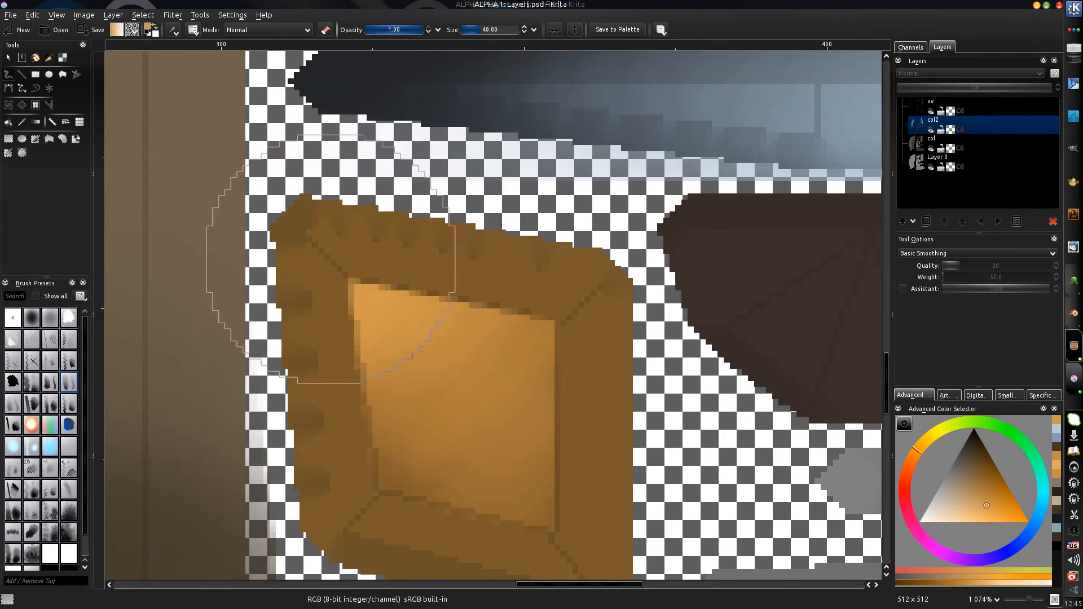
key("bracketleft")
key("bracketleft")
key("bracketleft")
mouse_move(297, 213)
left_mouse_down()
mouse_move(335, 386)
mouse_move(303, 412)
left_mouse_up()
mouse_move(310, 239)
left_mouse_down()
mouse_move(536, 281)
mouse_move(452, 259)
left_mouse_up()
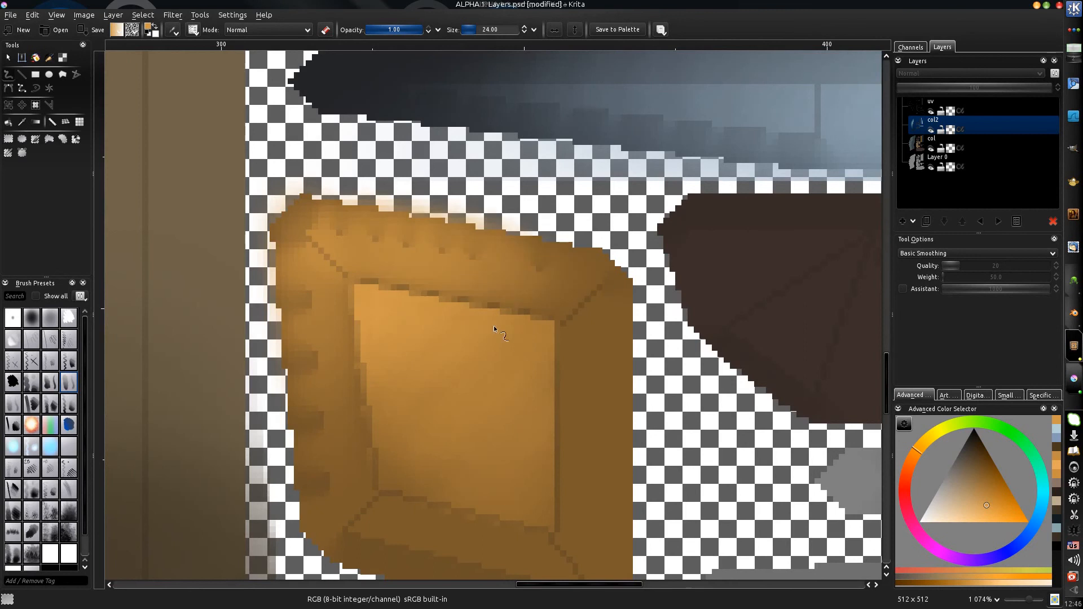
- Sample the bevel's brown, shift it to a darker reddish brown, shade the ornament's right and lower bevels, and save the file
middle_click_drag(493, 326, 462, 239)
left_click(566, 377, "ctrl")
left_click(974, 457)
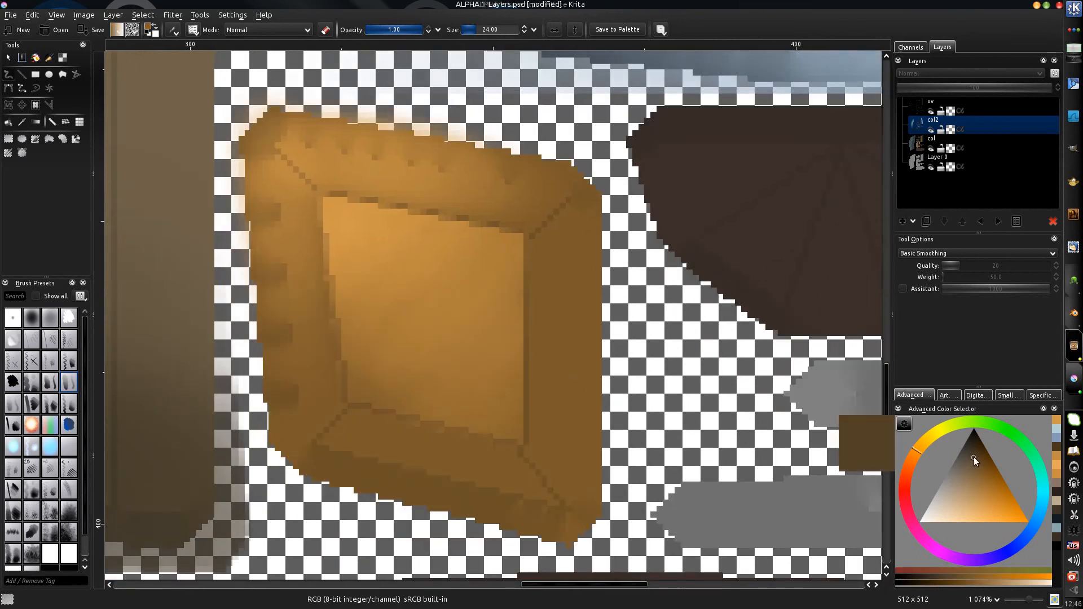
left_click(909, 466)
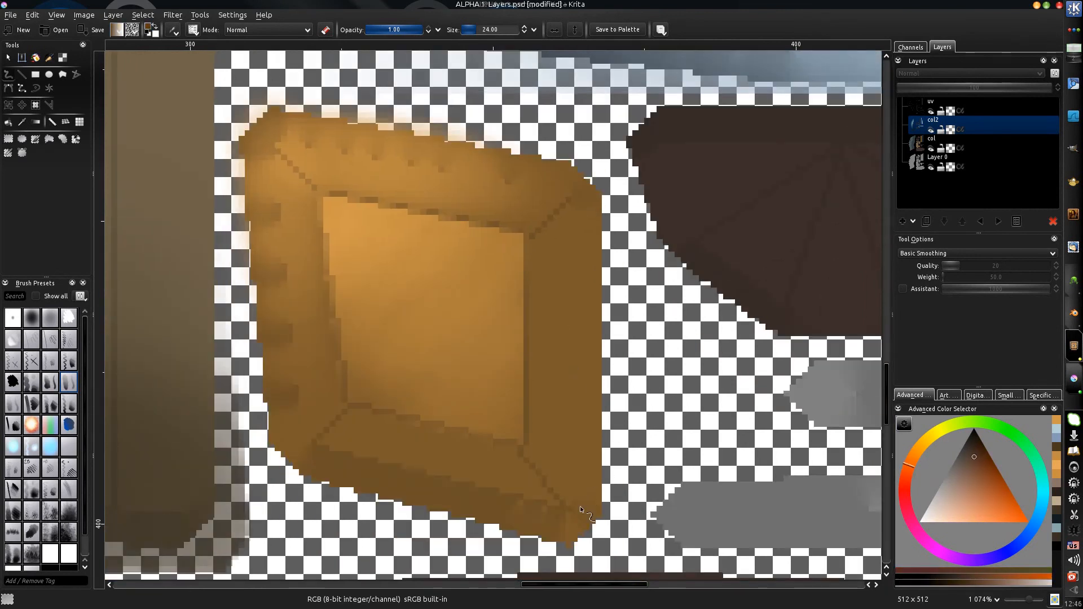
mouse_move(580, 510)
left_mouse_down()
mouse_move(596, 480)
mouse_move(586, 366)
mouse_move(595, 316)
left_mouse_up()
middle_click_drag(579, 420, 581, 317)
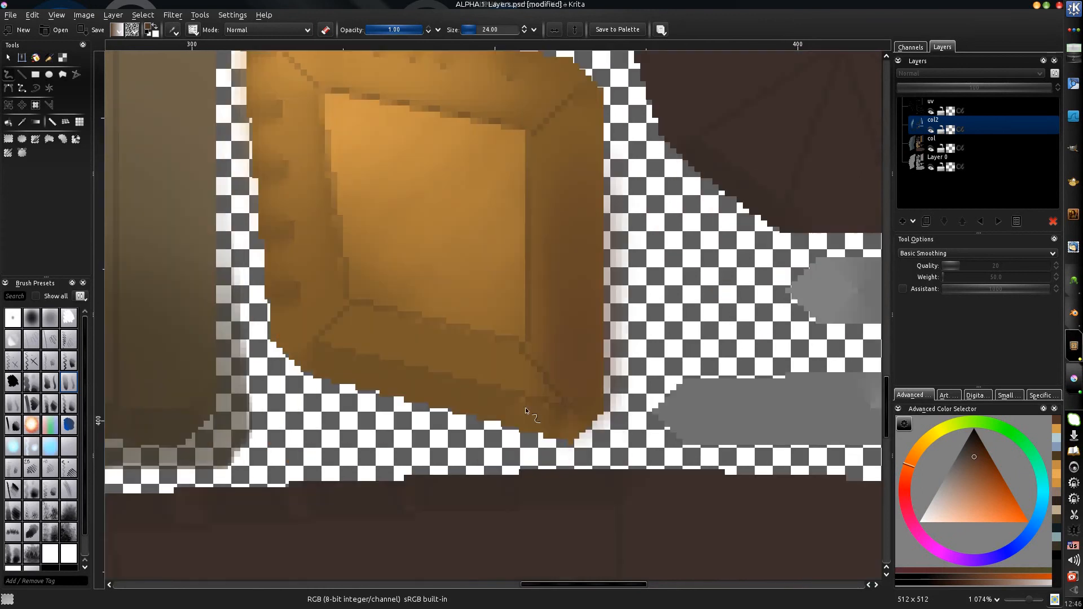
left_click_drag(595, 396, 475, 391)
mouse_move(373, 364)
left_mouse_down()
mouse_move(397, 384)
mouse_move(442, 296)
mouse_move(493, 290)
mouse_move(389, 378)
left_mouse_up()
key("ctrl+s")
- Examine the newly shaded ornament and the handle on the knife model in 3D-Coat
key("alt+Tab")
right_click_drag(390, 379, 374, 347, "alt")
middle_click_drag(419, 251, 391, 344, "alt")
right_click_drag(429, 300, 376, 309, "alt")
middle_click_drag(377, 310, 355, 351, "alt")
mouse_move(323, 345)
left_mouse_down("alt")
mouse_move(463, 321)
mouse_move(534, 336)
mouse_move(316, 377)
mouse_move(442, 298)
mouse_move(492, 301)
mouse_move(455, 305)
mouse_move(363, 373)
left_mouse_up("alt")
right_click_drag(379, 347, 400, 342, "alt")
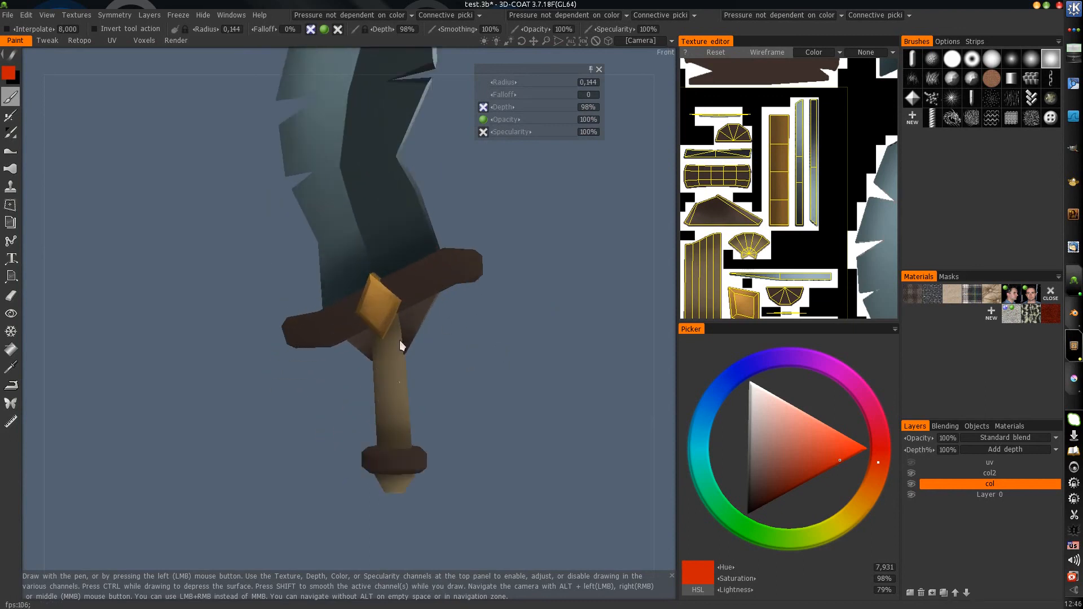
left_click_drag(400, 342, 405, 331, "alt")
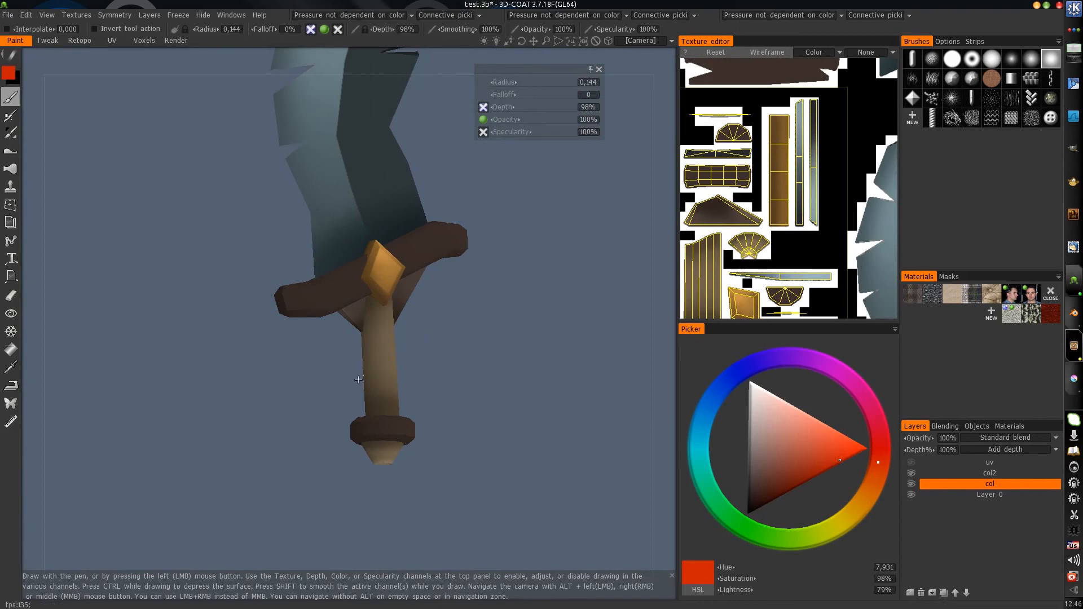
left_click_drag(359, 380, 367, 314, "alt")
scroll(381, 325, "up", 4)
- Look over the whole texture in Krita, and return to the knife's handle in 3D-Coat
key("alt+Tab")
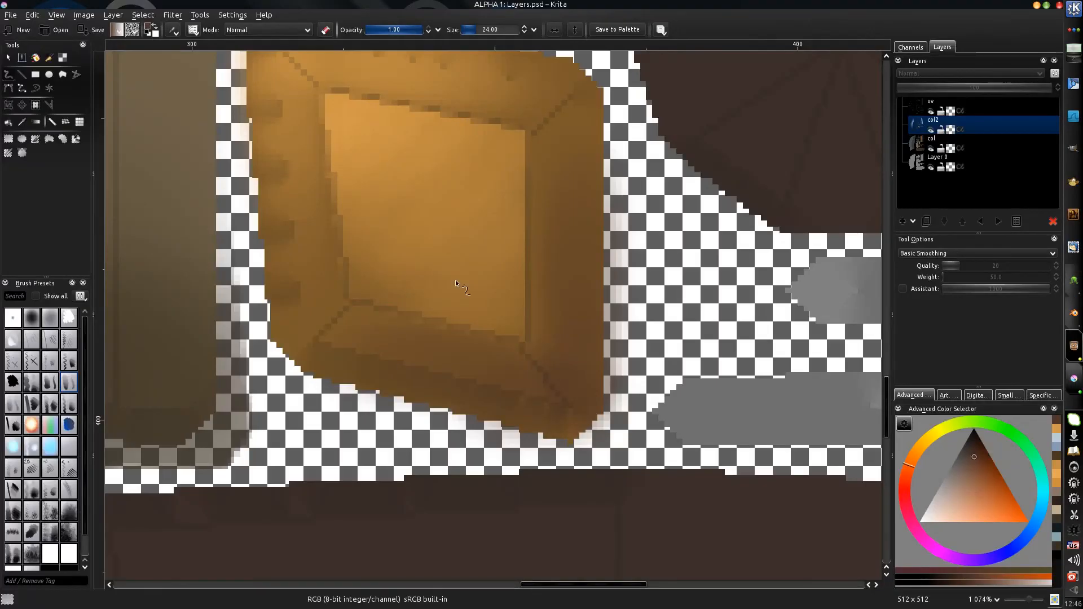
scroll(456, 284, "down", 12)
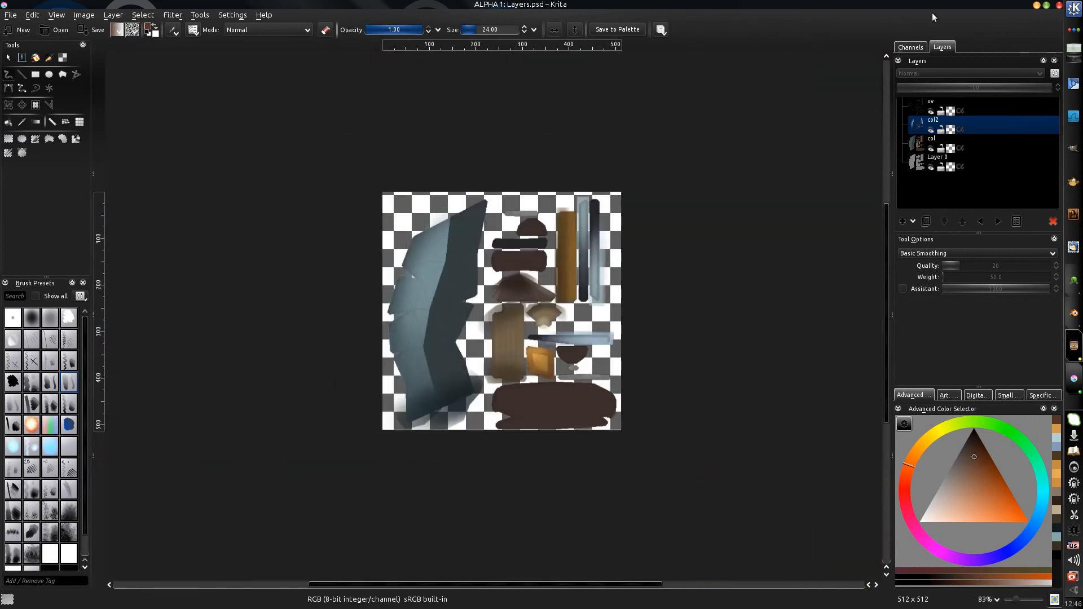
left_click(1048, 7)
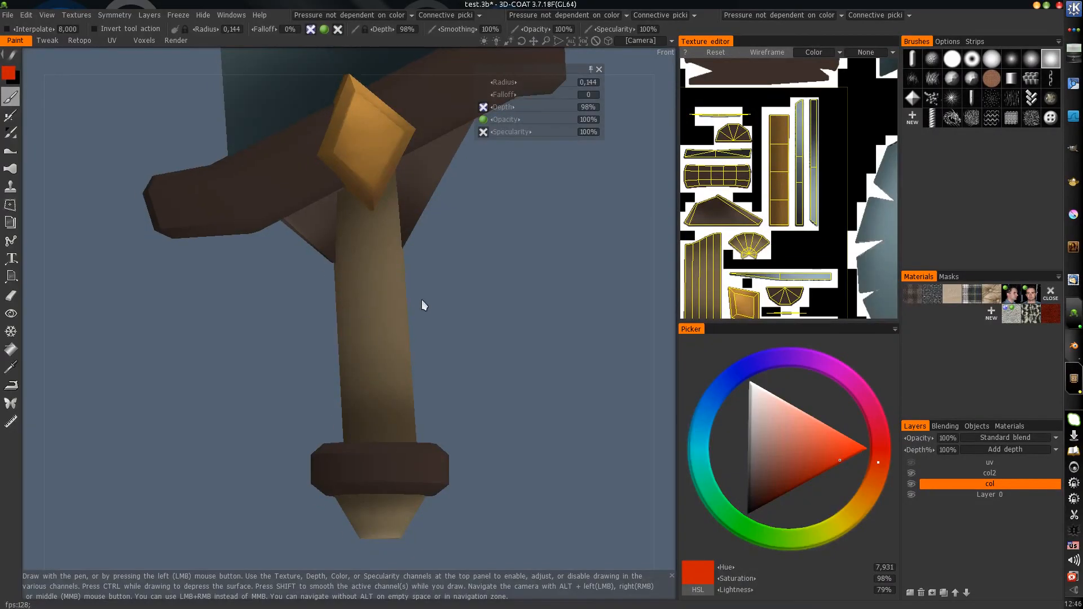
left_click_drag(503, 374, 487, 374)
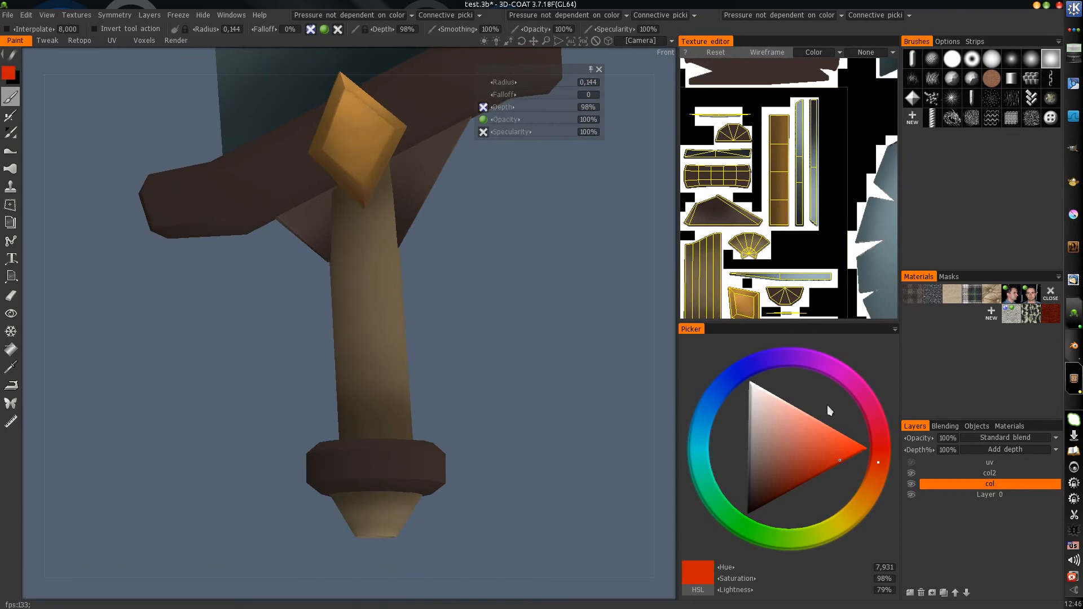
- Add a new layer directly above col2 and name it col3
left_click(991, 476)
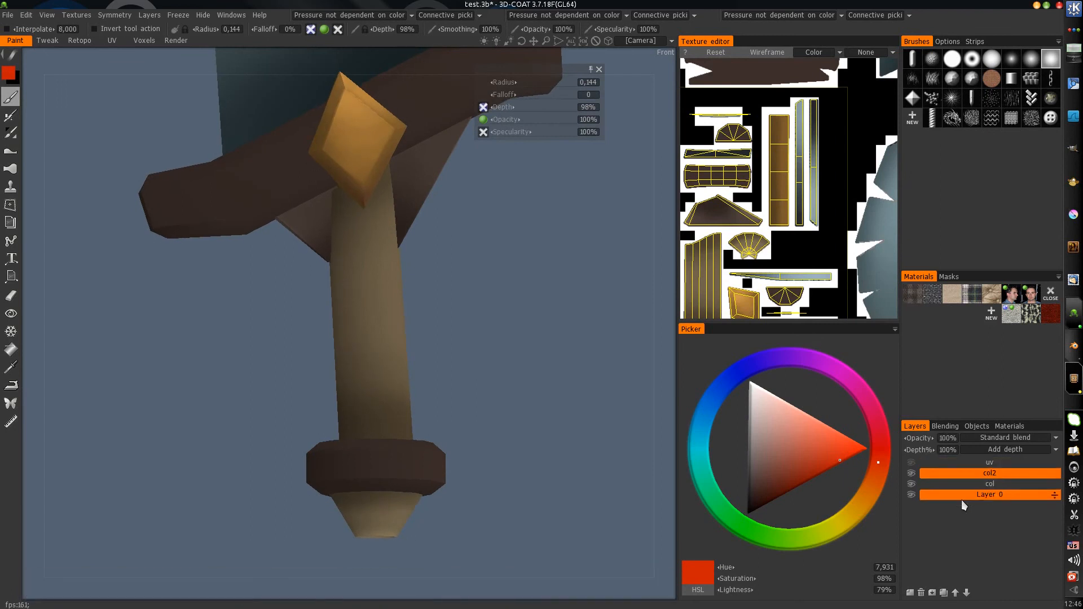
left_click(910, 593)
double_click(992, 474)
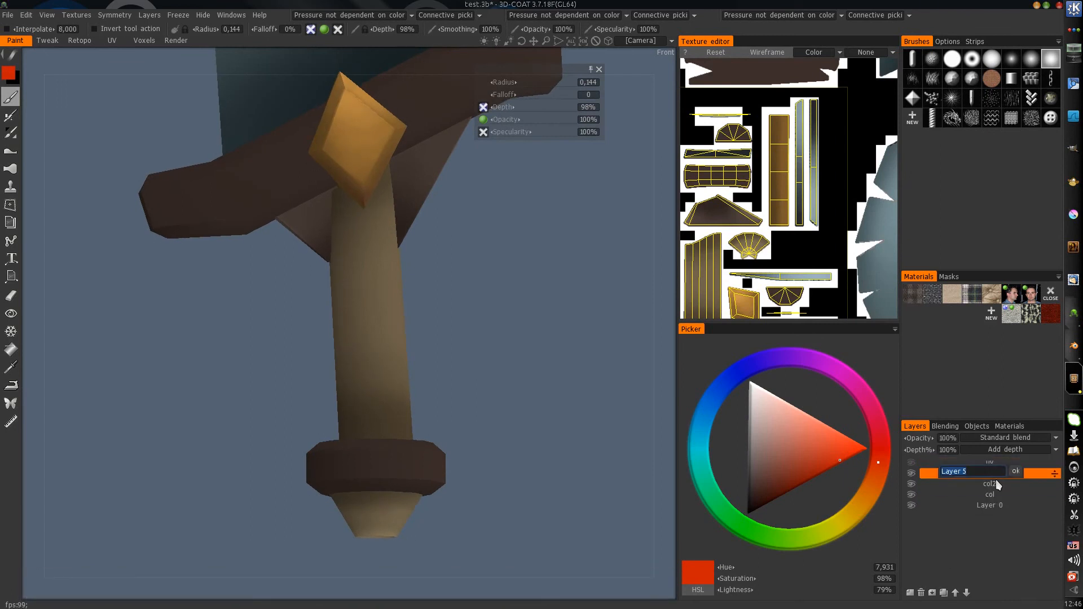
type("col3")
key("Return")
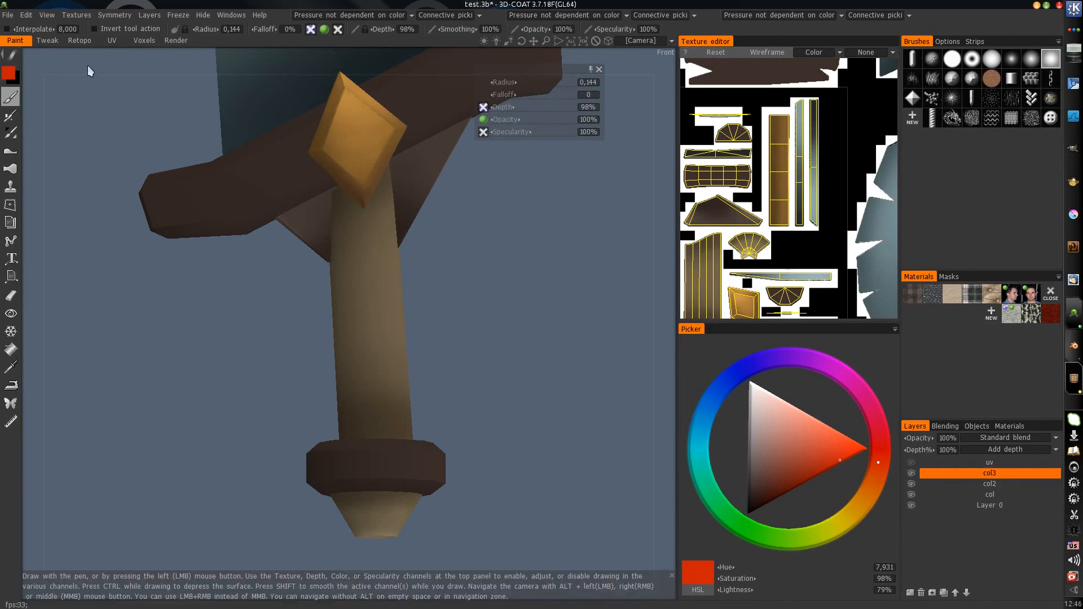
- Save the 3D-Coat project under its existing name
left_click(8, 14)
left_click(7, 15)
left_click(7, 15)
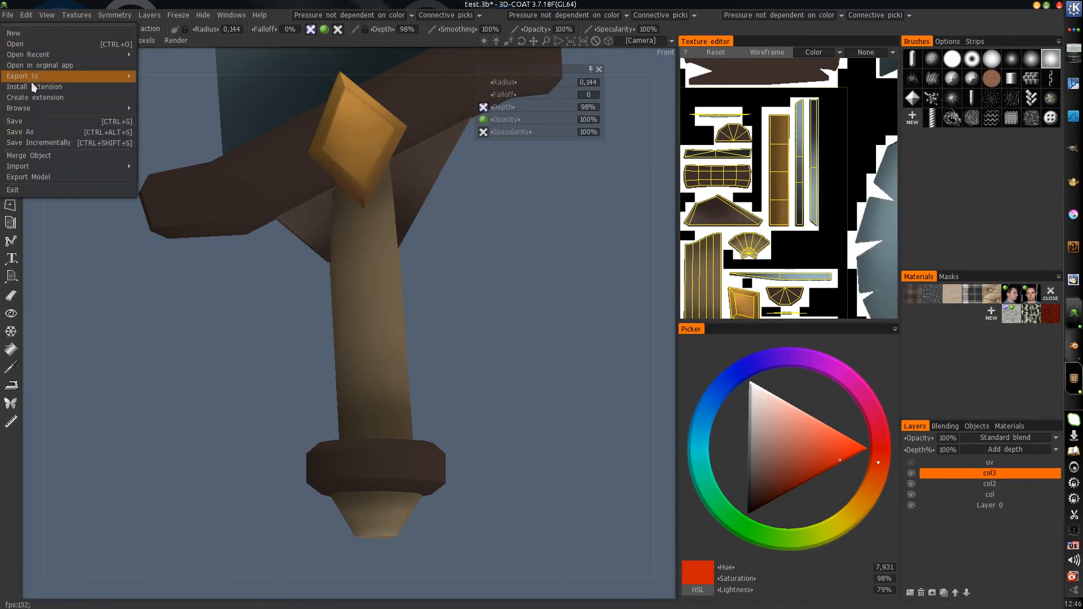
left_click(27, 124)
- Choose the fuller round brush tip, reduce the brush radius to 0.024, and frame the lower part of the handle
middle_click_drag(430, 325, 440, 293)
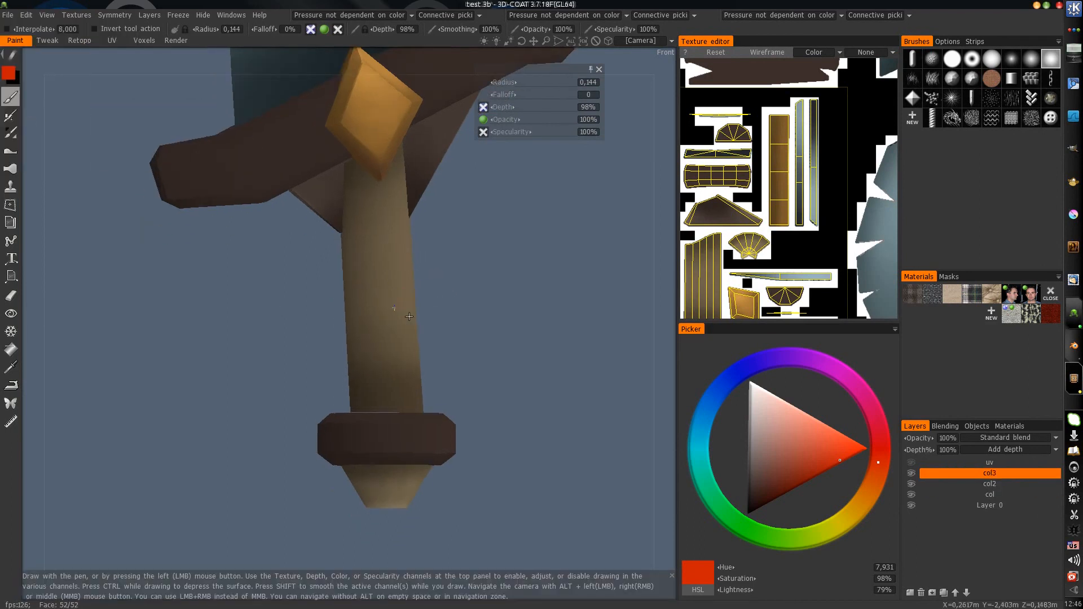
right_click_drag(395, 322, 387, 317)
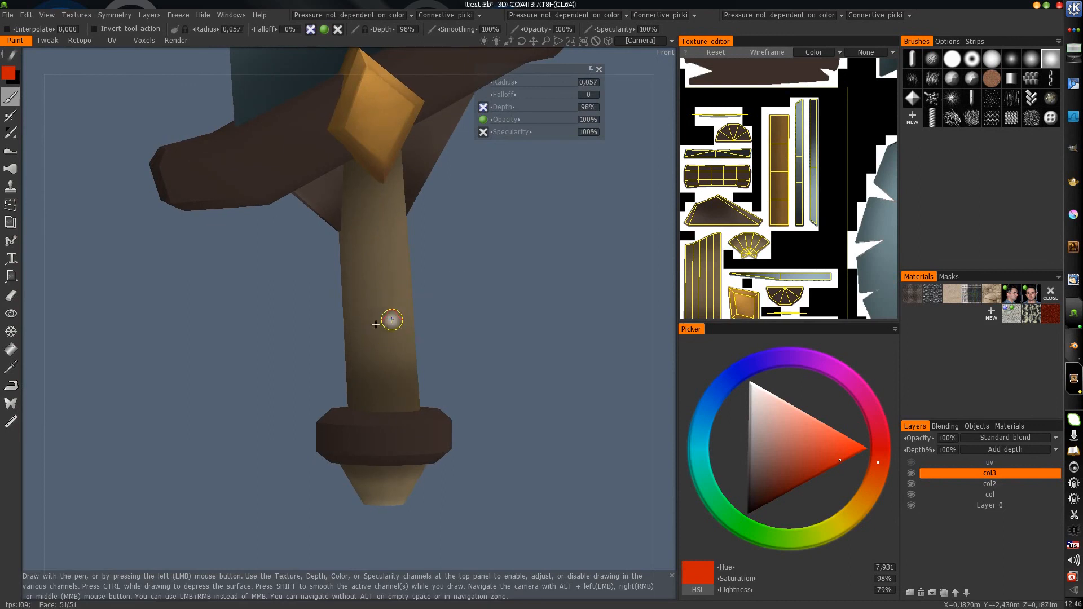
left_click(996, 62)
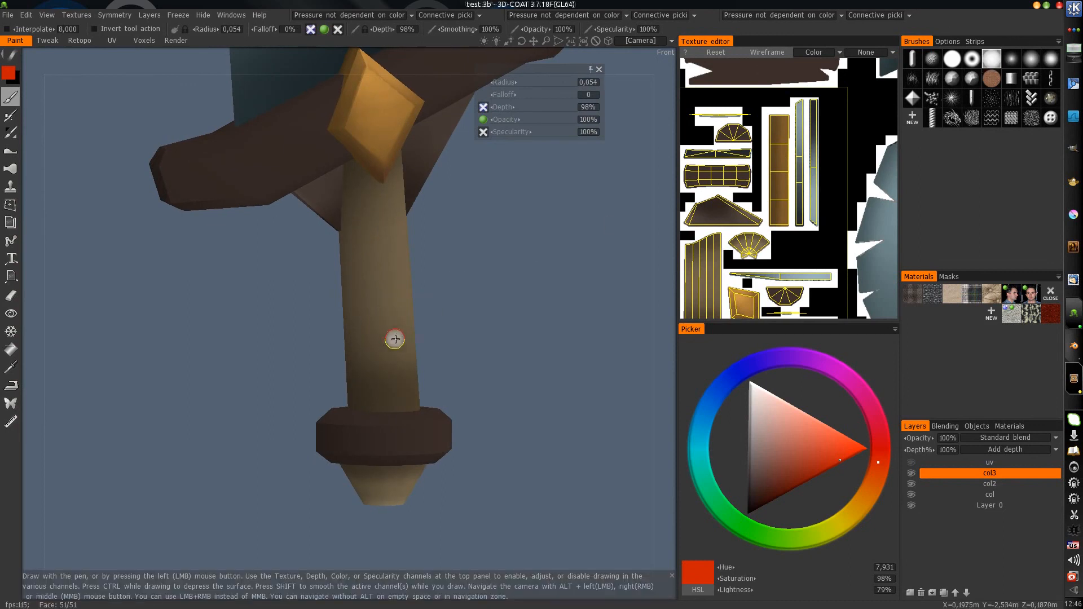
middle_click_drag(380, 349, 355, 330)
right_click_drag(375, 335, 382, 409, "alt")
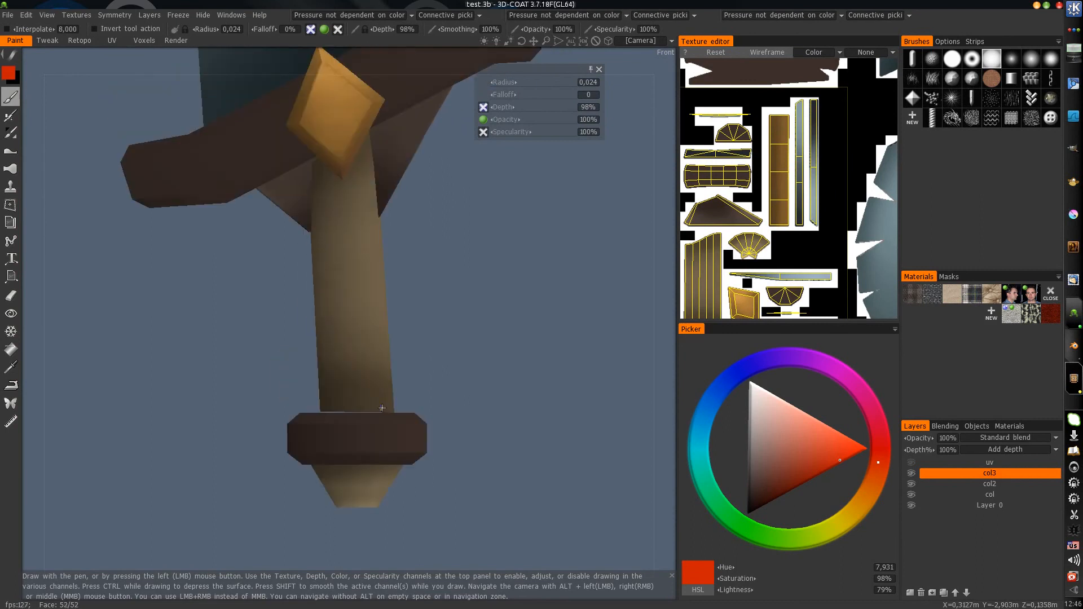
middle_click_drag(384, 332, 372, 350, "alt")
left_click_drag(372, 351, 343, 353, "alt")
right_click_drag(344, 353, 331, 367, "alt")
left_click_drag(334, 367, 363, 370, "alt")
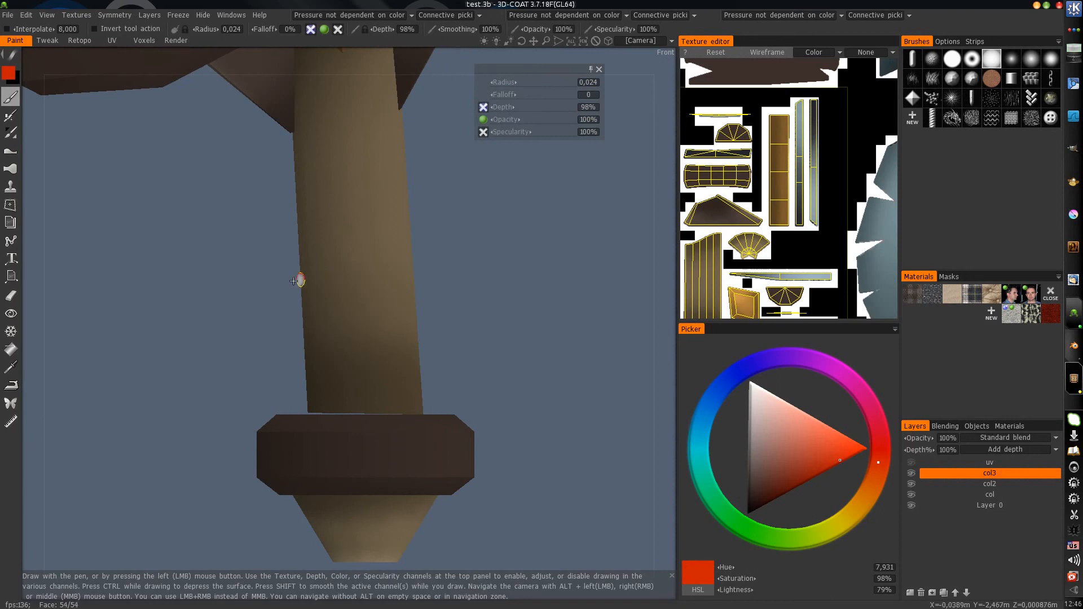
- Sample the handle's brown with colour picking from all layers enabled, and darken the paint colour to 39% saturation and 18% lightness
left_click(12, 367)
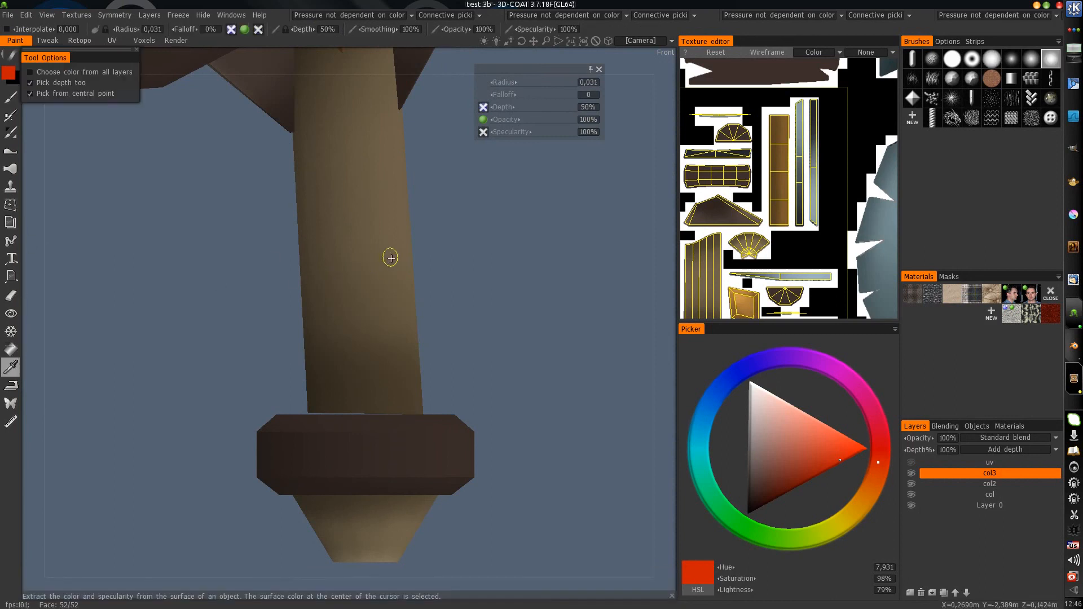
left_click(380, 259)
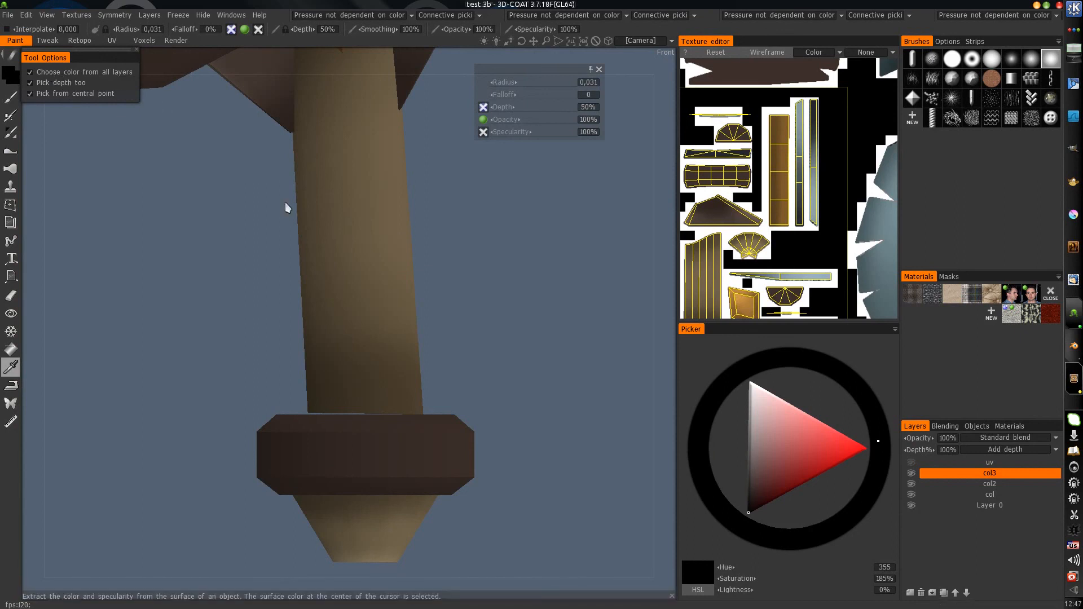
left_click(358, 283)
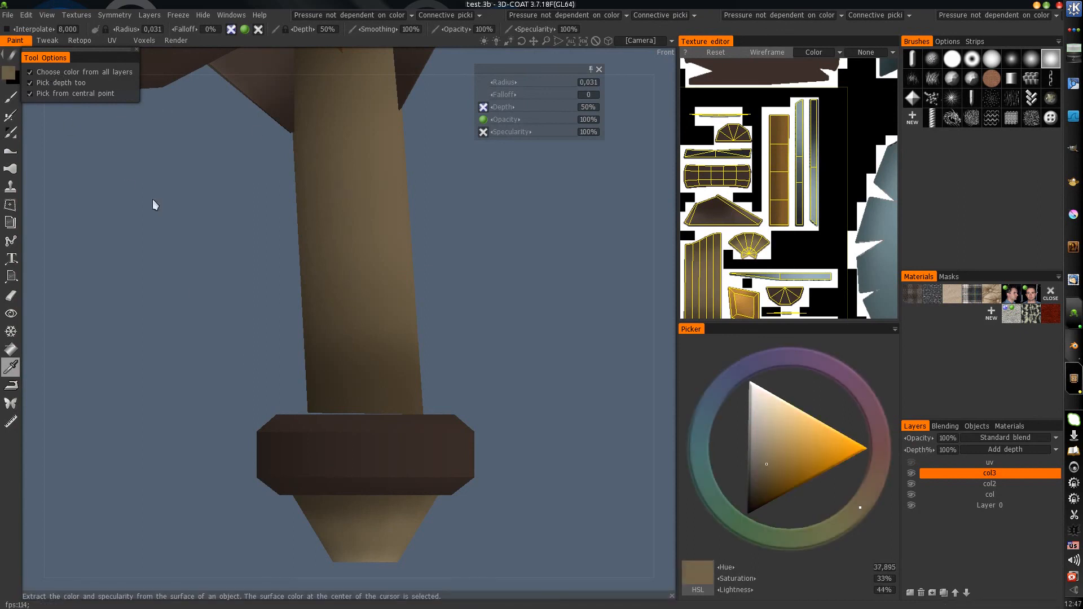
left_click(11, 97)
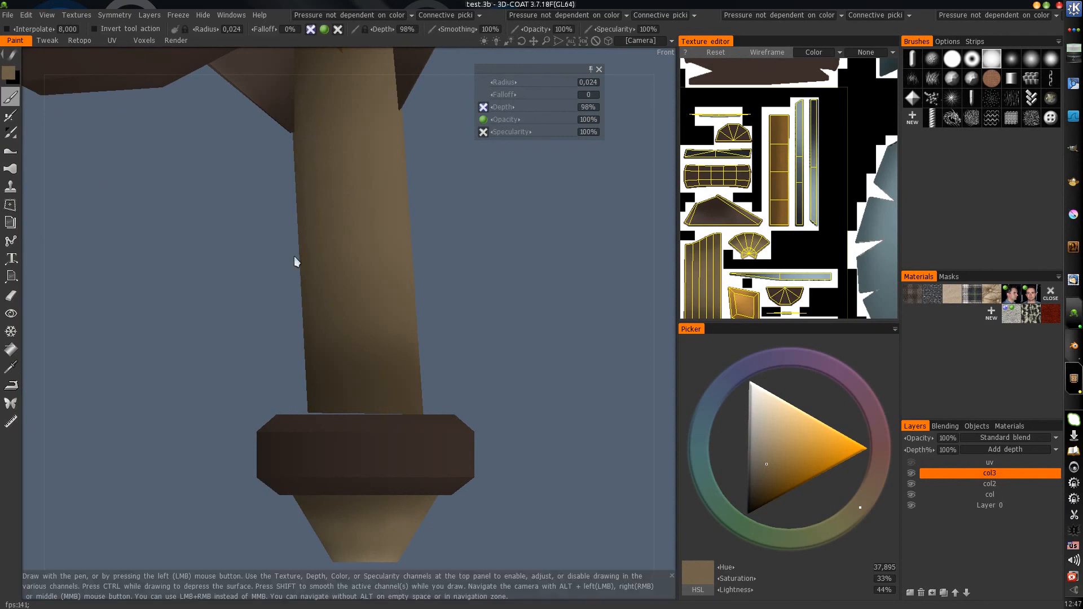
left_click(757, 493)
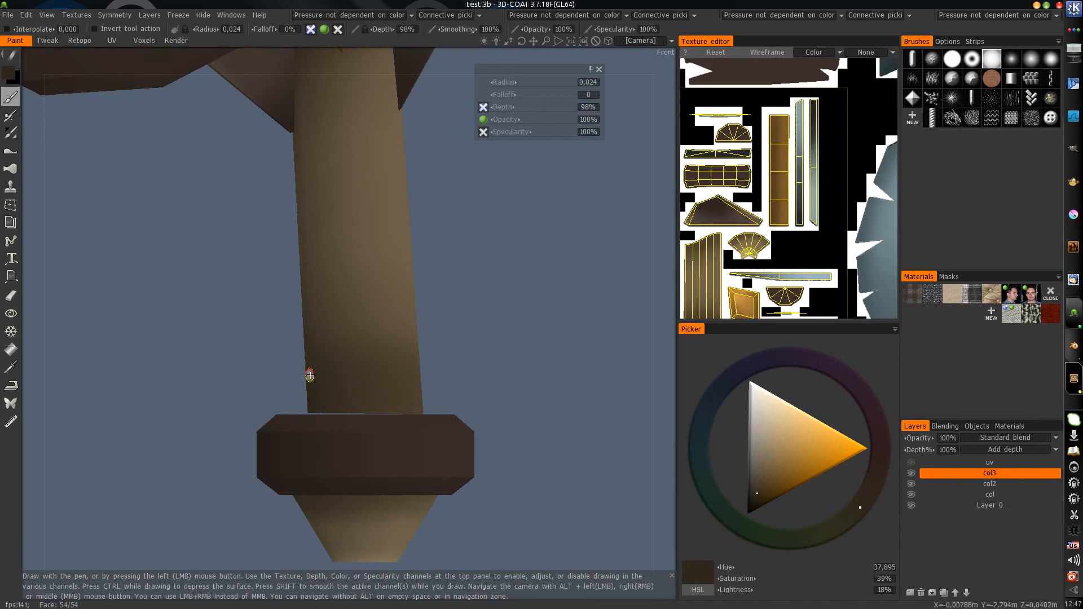
- Switch the brush to straight-line drawing and paint two parallel slanted dark lines across the lower half of the handle
key("e")
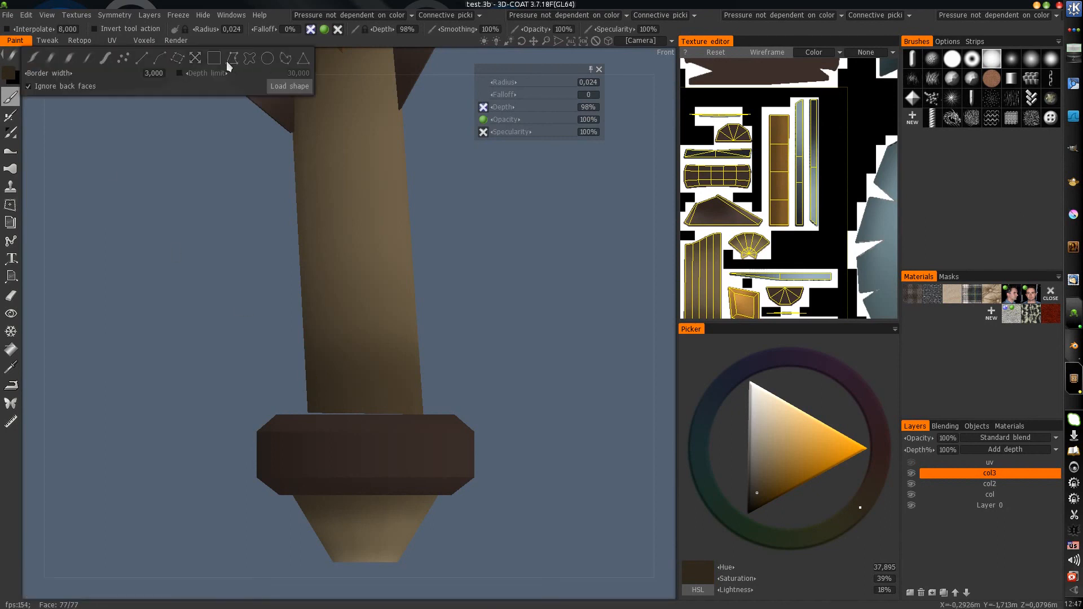
left_click(142, 58)
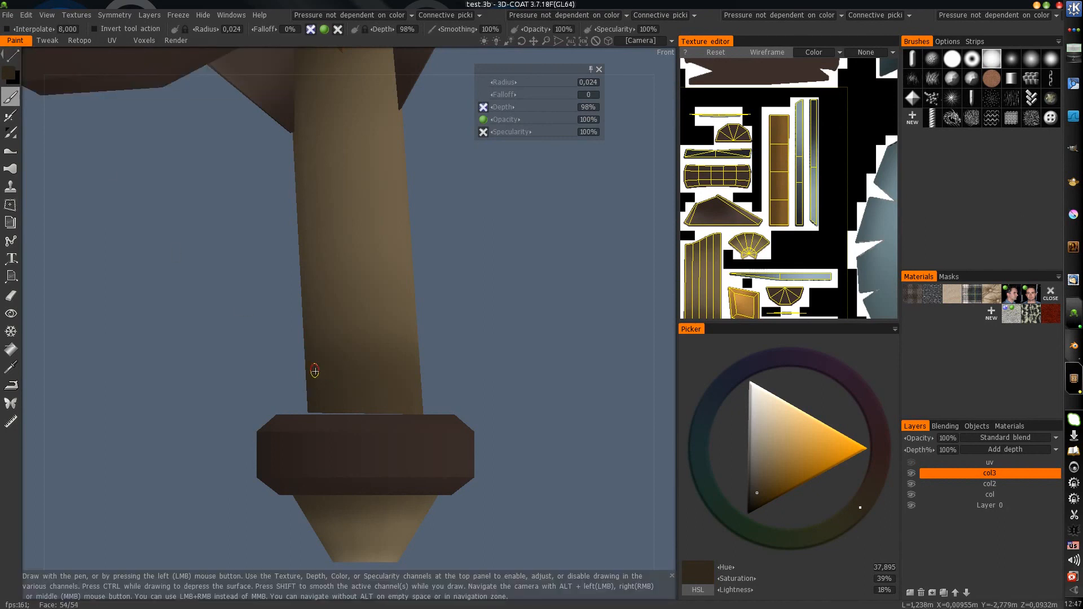
left_click(404, 329)
mouse_move(370, 367)
left_mouse_down("alt")
mouse_move(338, 351)
mouse_move(358, 342)
left_mouse_up("alt")
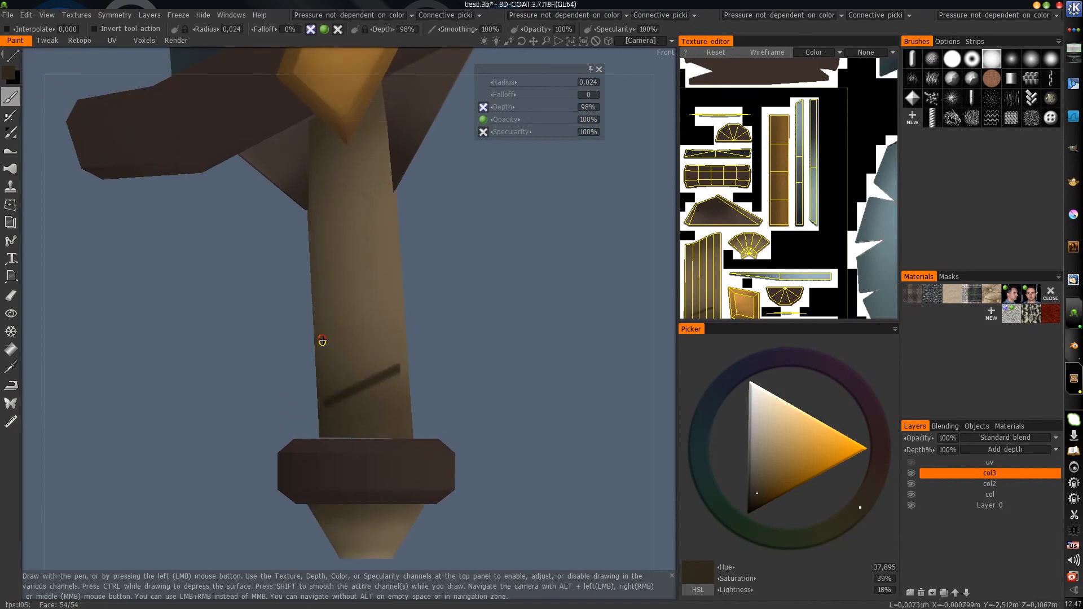
left_click(395, 304)
left_click_drag(395, 305, 343, 369, "alt")
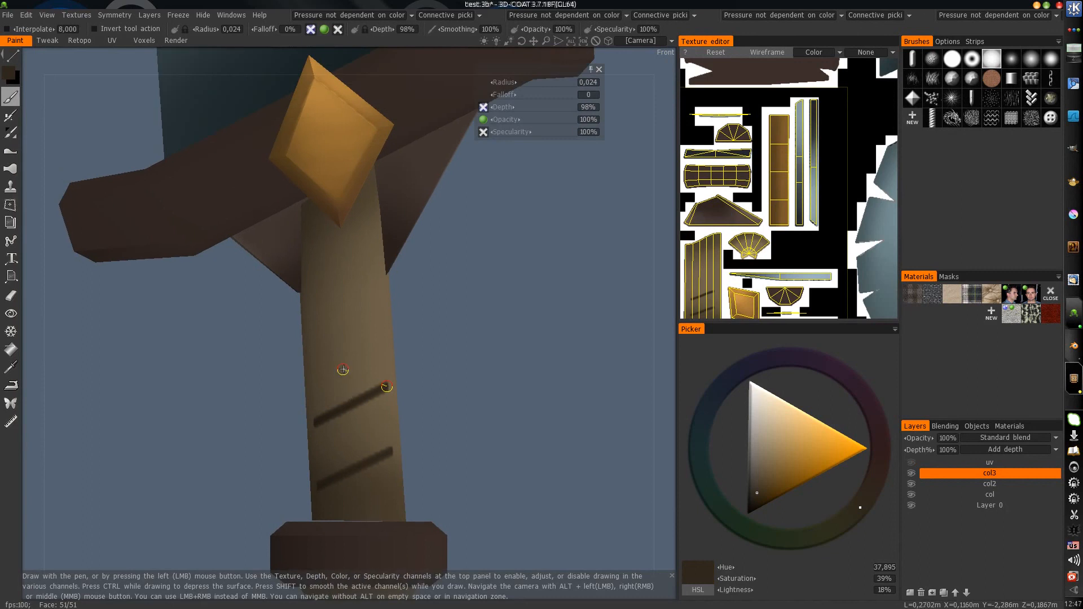
- Paint further parallel slanted dark lines up the front of the handle as far as the gold diamond
left_click(379, 329)
left_click_drag(378, 330, 354, 379, "alt")
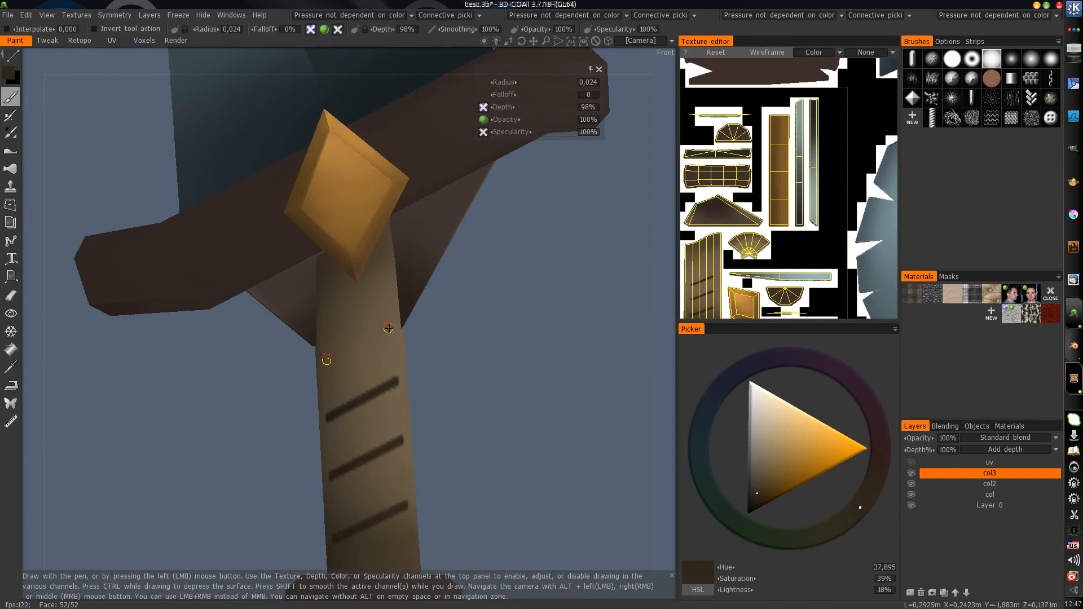
left_click_drag(389, 329, 355, 359, "alt")
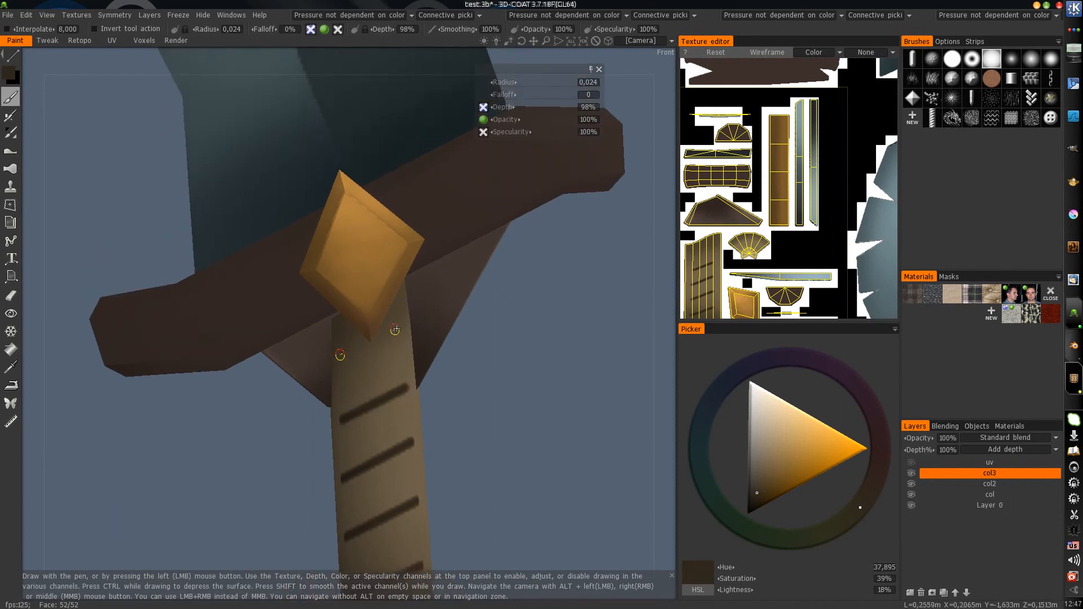
scroll(332, 438, "down", 3)
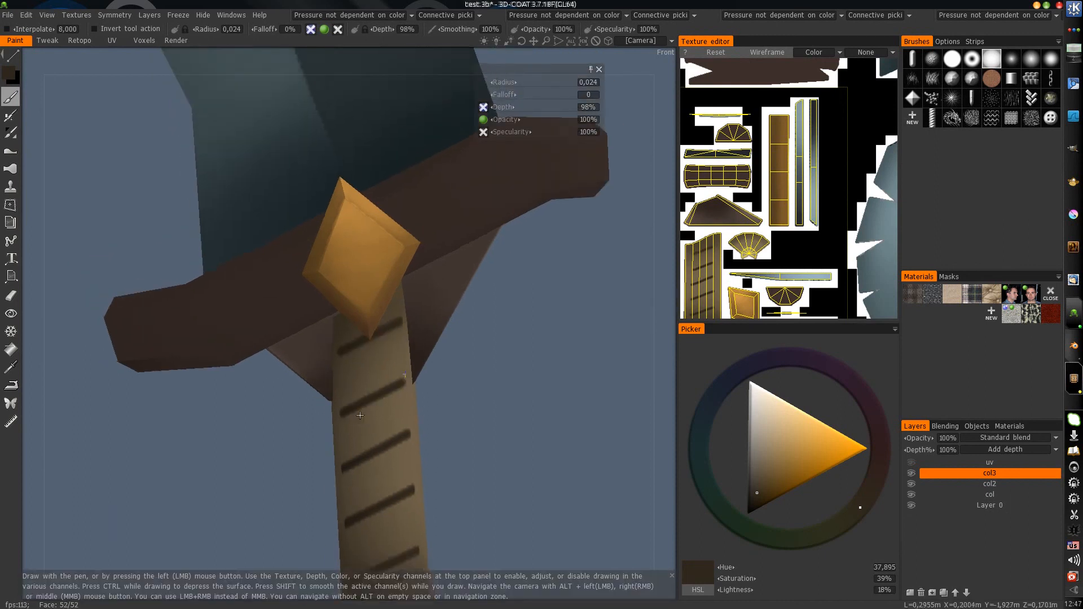
mouse_move(299, 407)
left_mouse_down("alt")
mouse_move(290, 425)
mouse_move(338, 395)
mouse_move(335, 377)
left_mouse_up("alt")
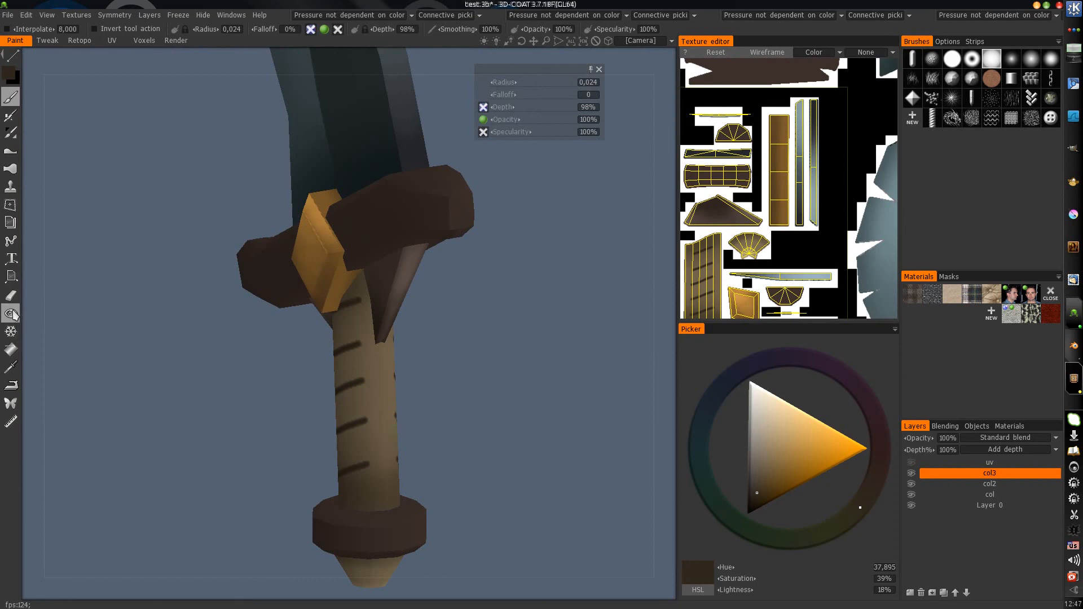
- Hide the front and side faces of the handle's grip with the Hide tool in face-by-face selection mode
left_click(11, 313)
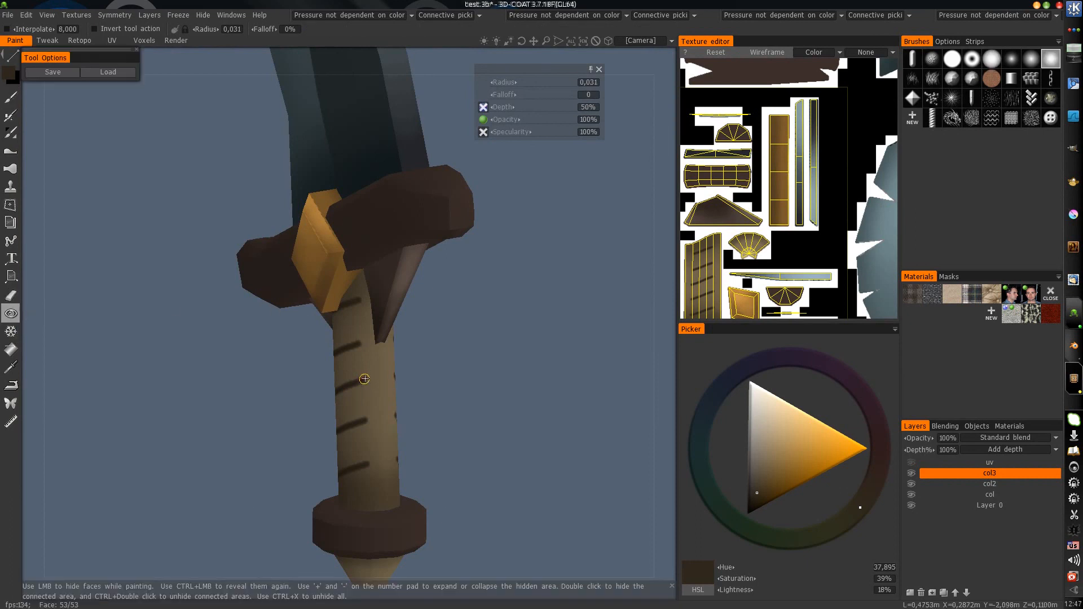
key("e")
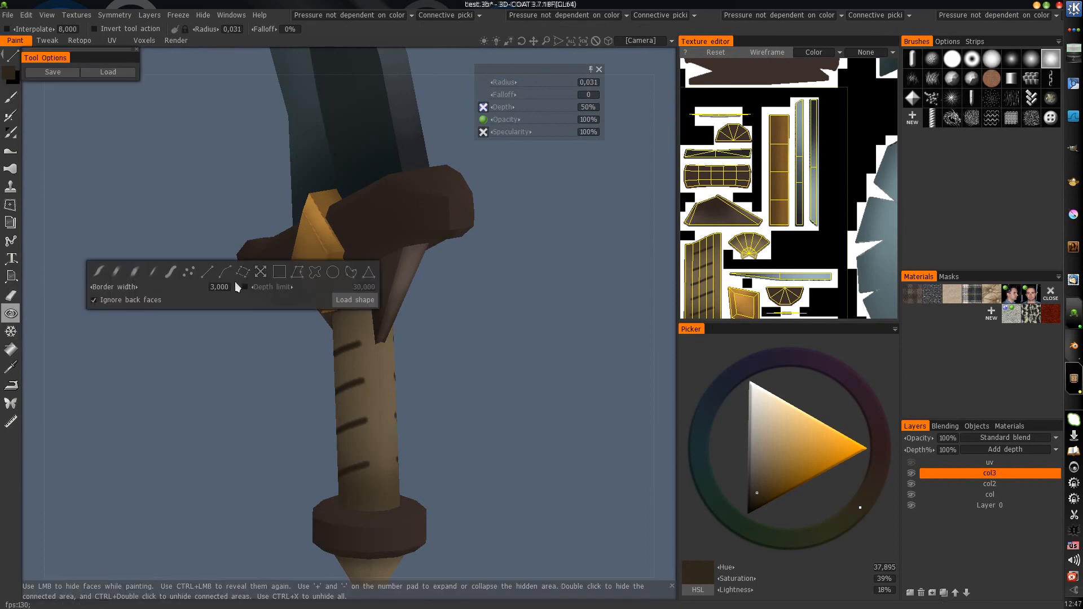
left_click(371, 273)
left_click(368, 414)
left_click(355, 418)
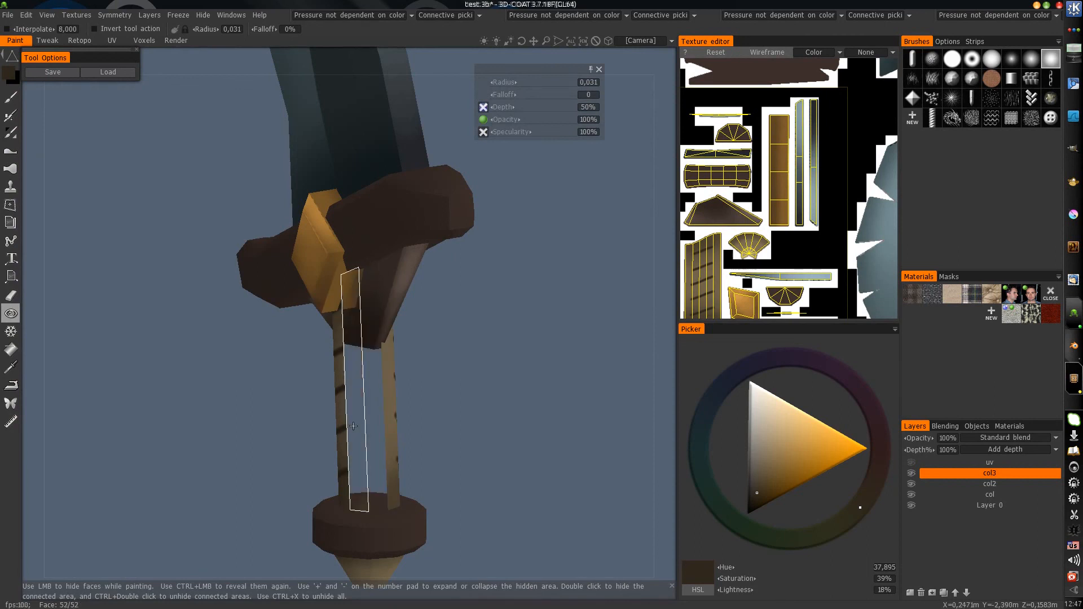
mouse_move(322, 421)
left_mouse_down()
mouse_move(397, 422)
mouse_move(234, 414)
left_mouse_up()
left_click(345, 424)
left_click(330, 425)
- Hide the grip's remaining back faces and invert the hidden faces to isolate the grip
left_click_drag(418, 404, 467, 393, "alt")
left_click(402, 399)
left_click(386, 401)
left_click(417, 403)
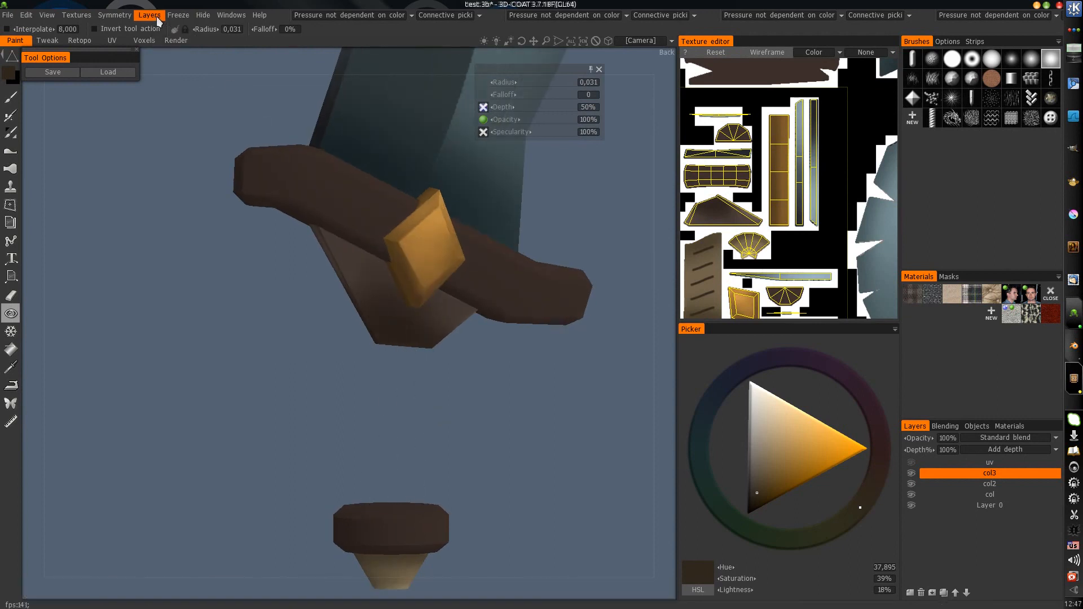
left_click(198, 16)
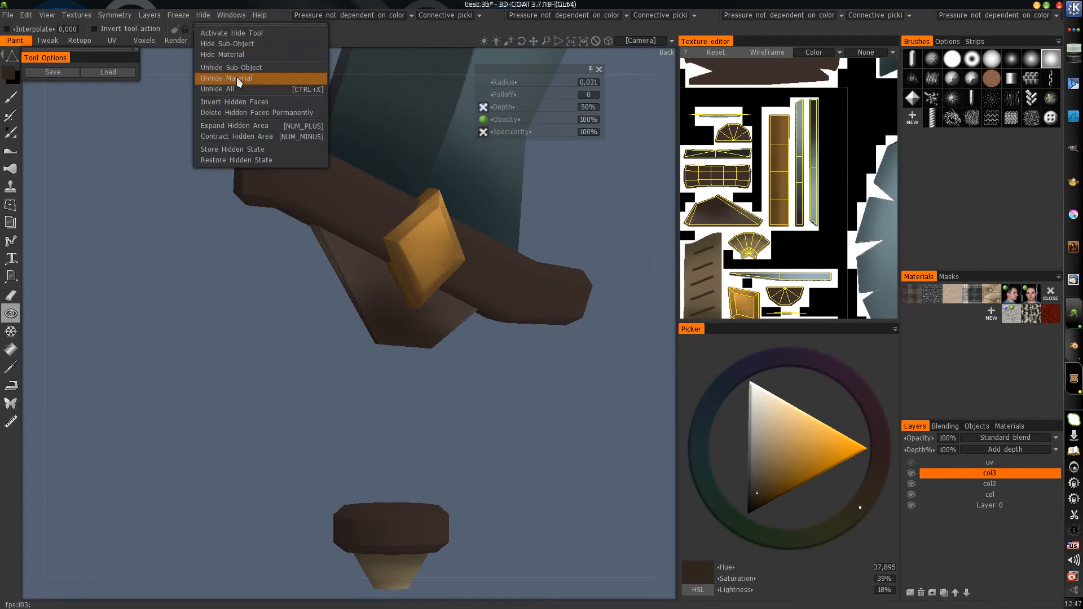
left_click(246, 103)
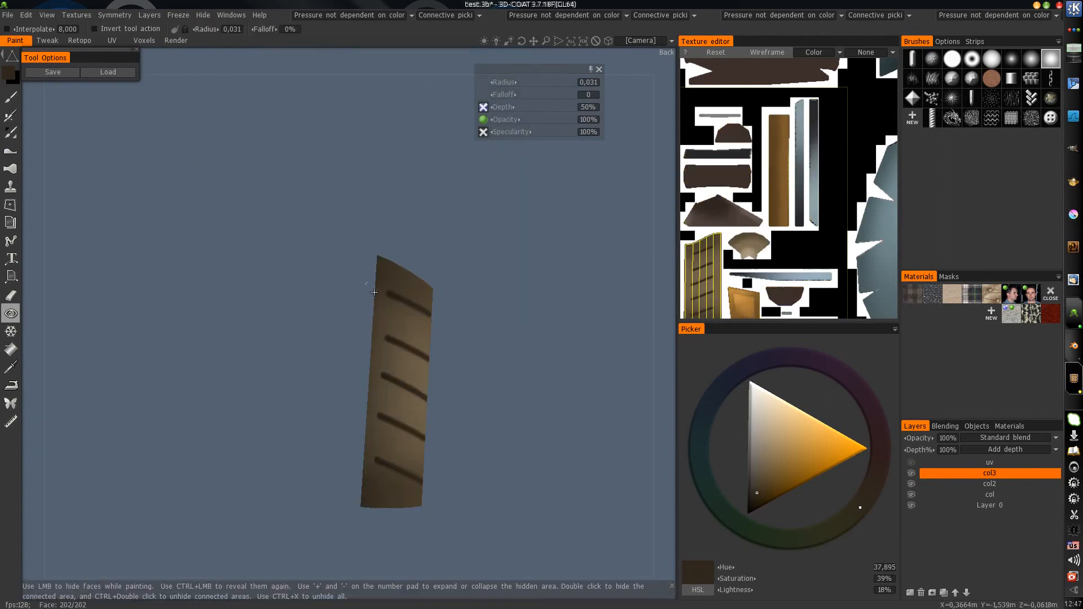
- Return to the brush in freehand mode and paint dark strokes joining the front and back lines across one side of the grip
mouse_move(371, 293)
left_mouse_down()
mouse_move(460, 375)
mouse_move(527, 364)
left_mouse_up()
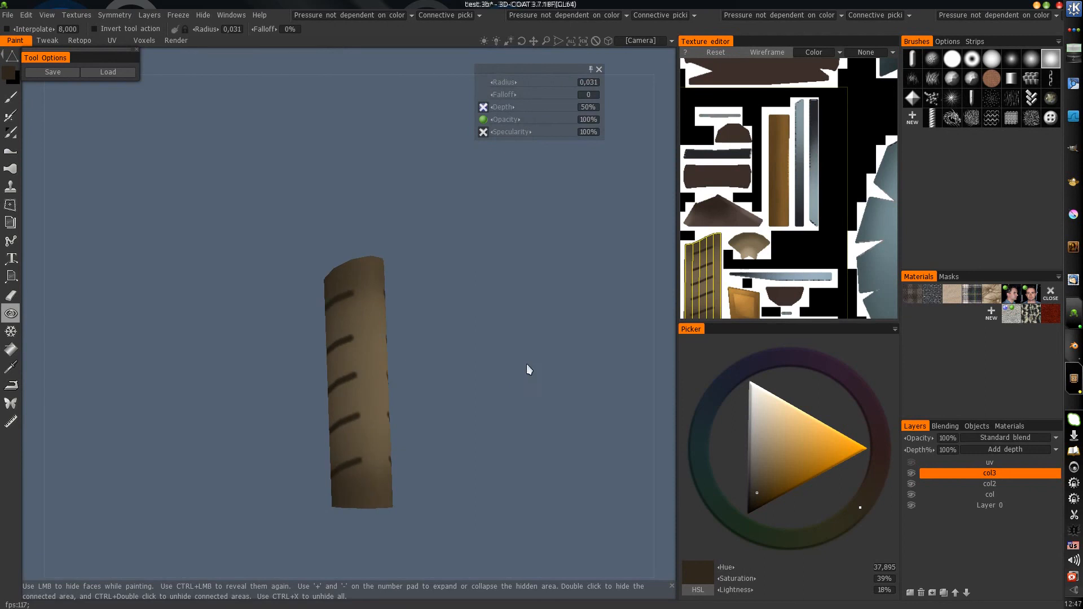
left_click(11, 98)
middle_click_drag(331, 279, 301, 244, "alt")
right_click_drag(301, 244, 251, 194, "alt")
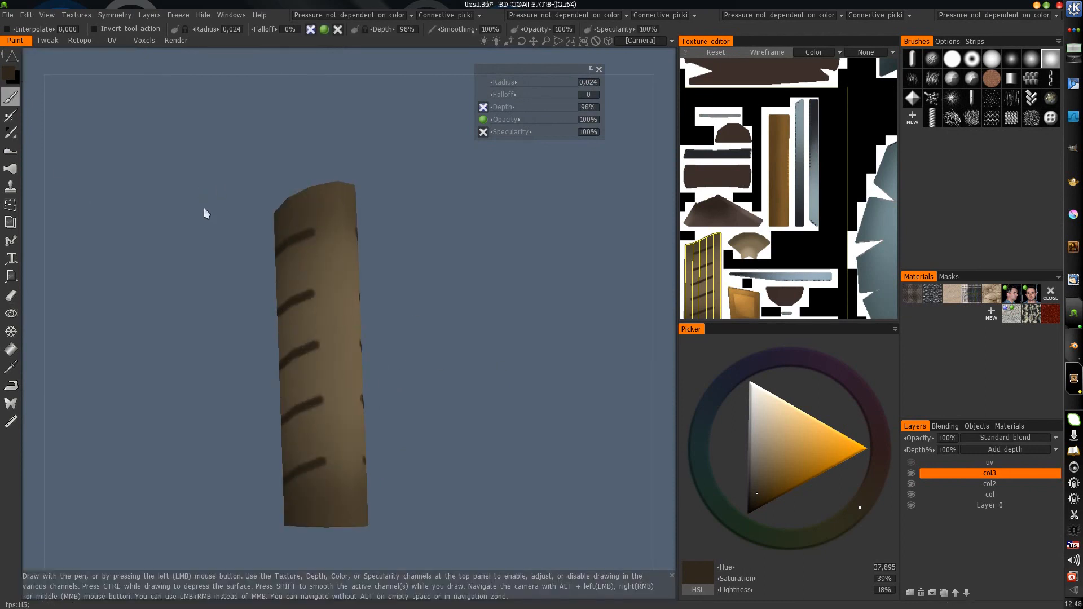
key("e")
left_click(87, 198)
right_click_drag(291, 275, 360, 243, "alt")
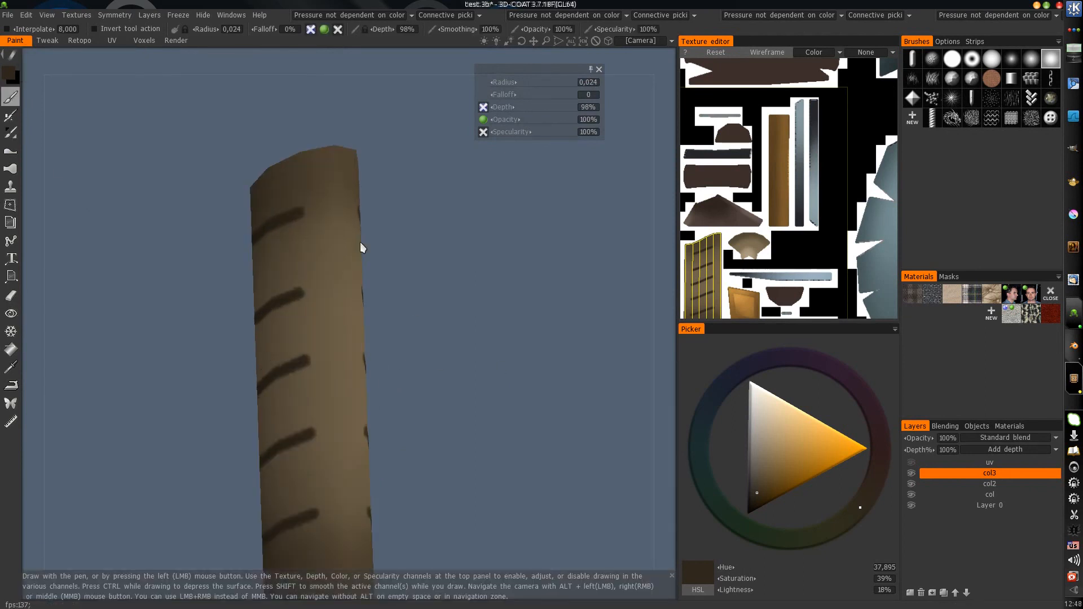
mouse_move(360, 243)
left_mouse_down("alt")
mouse_move(310, 239)
mouse_move(339, 209)
left_mouse_up("alt")
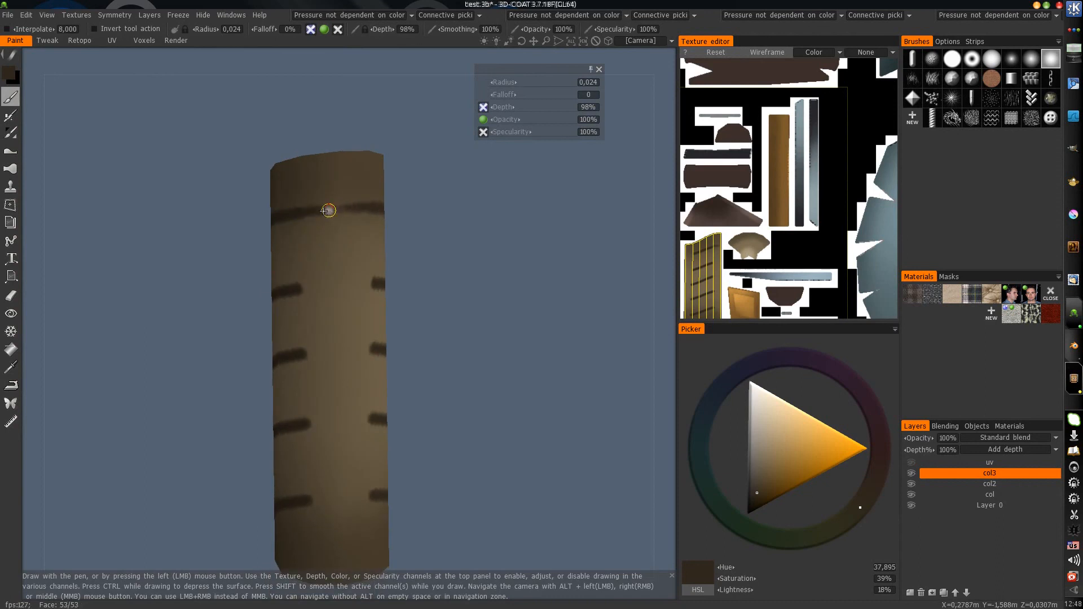
left_click_drag(294, 290, 374, 285)
left_click_drag(342, 309, 307, 273, "alt")
left_click_drag(312, 337, 360, 318, "alt")
mouse_move(291, 339)
left_mouse_down("alt")
mouse_move(319, 302)
mouse_move(363, 329)
mouse_move(286, 380)
mouse_move(325, 376)
mouse_move(343, 357)
left_mouse_up("alt")
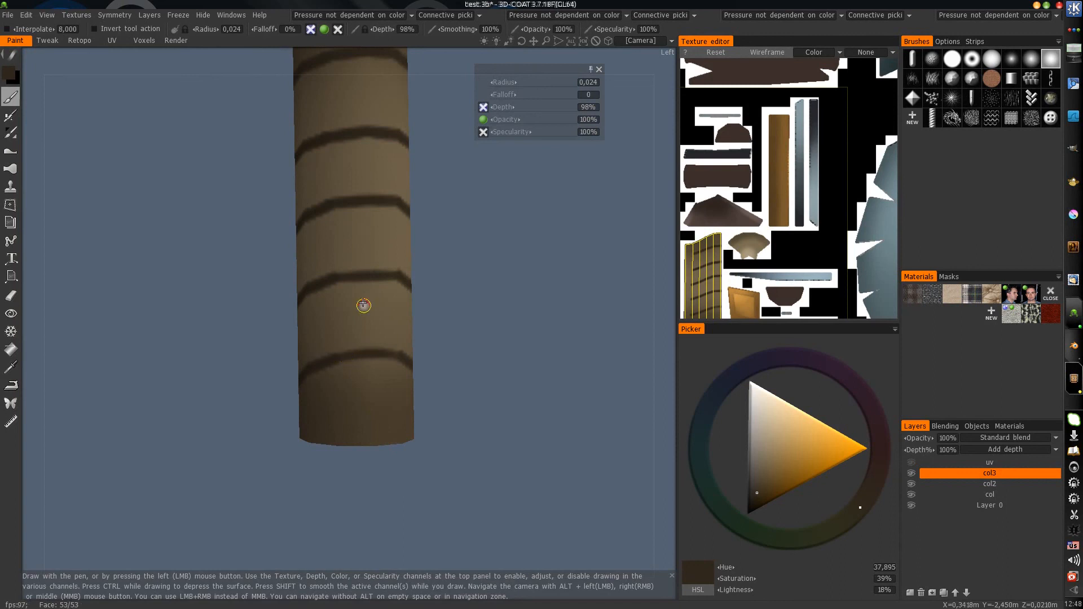
- Join the slanted dark lines across the opposite side of the grip with freehand strokes
mouse_move(261, 335)
left_mouse_down("alt")
mouse_move(426, 303)
mouse_move(301, 325)
mouse_move(278, 314)
mouse_move(305, 347)
left_mouse_up("alt")
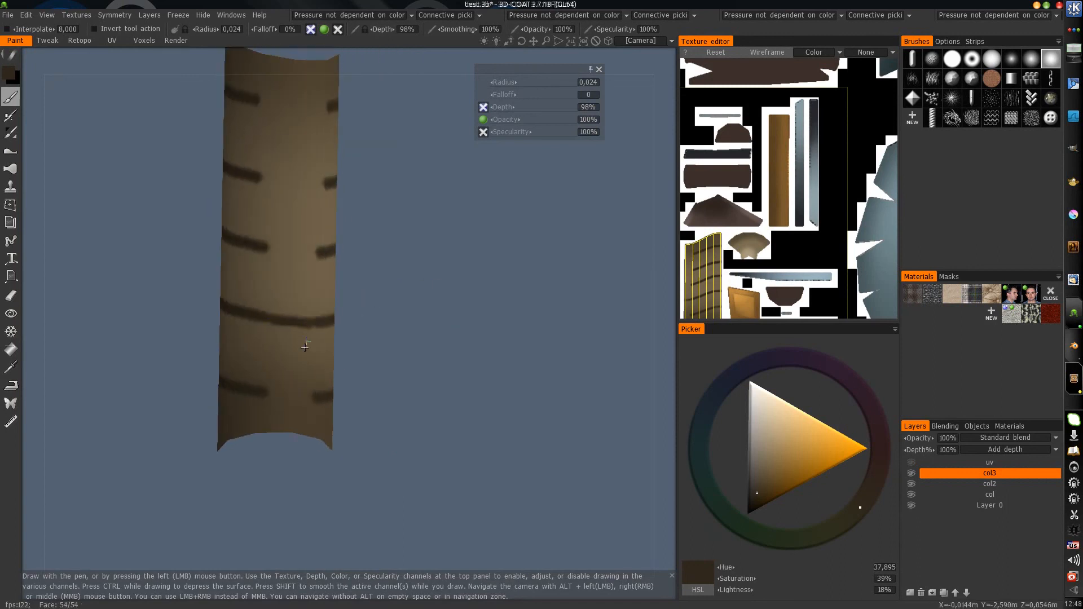
left_click_drag(255, 393, 284, 400)
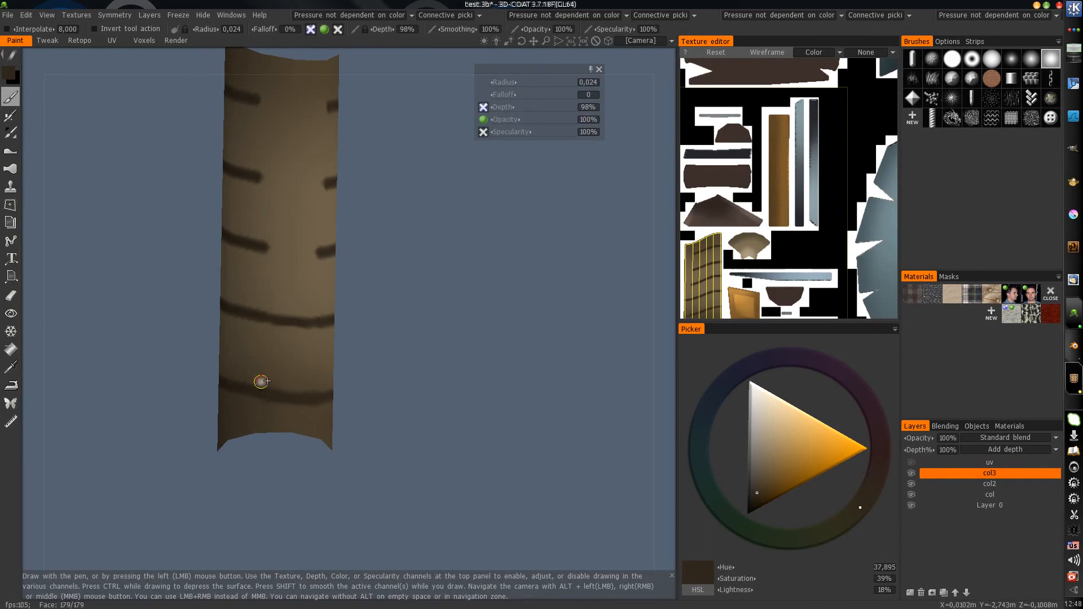
mouse_move(248, 308)
left_mouse_down("alt")
mouse_move(252, 259)
mouse_move(311, 265)
left_mouse_up("alt")
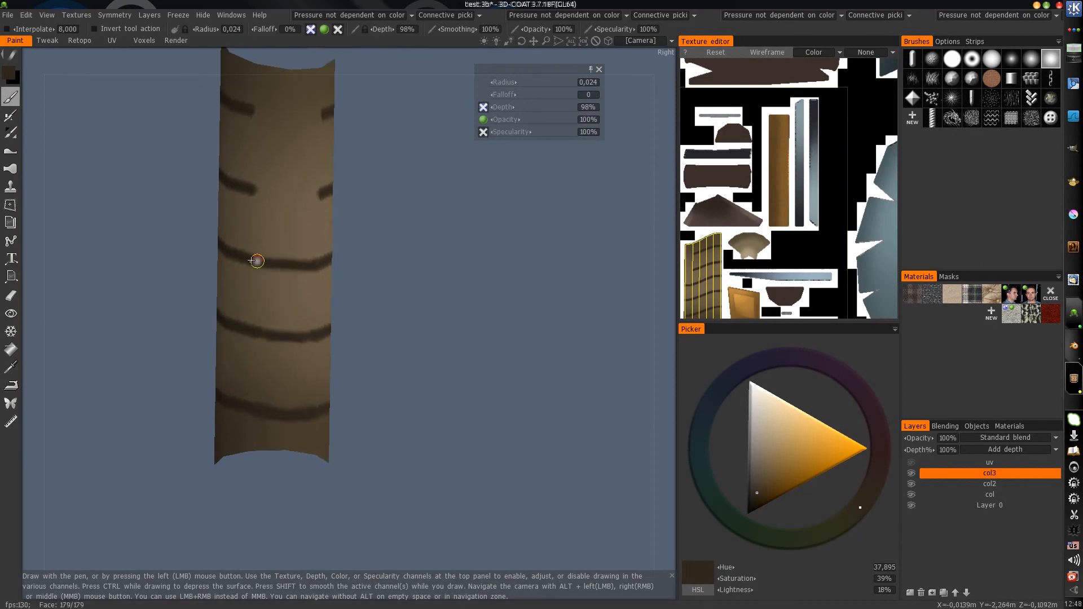
left_click_drag(256, 190, 316, 193)
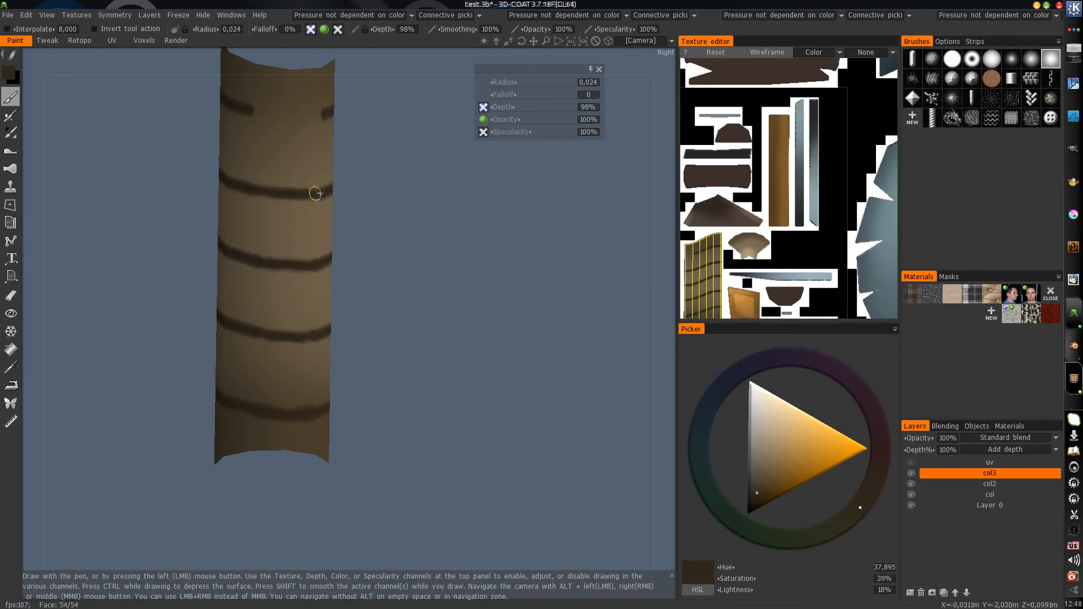
middle_click_drag(261, 188, 171, 208, "alt")
left_click_drag(172, 208, 239, 210)
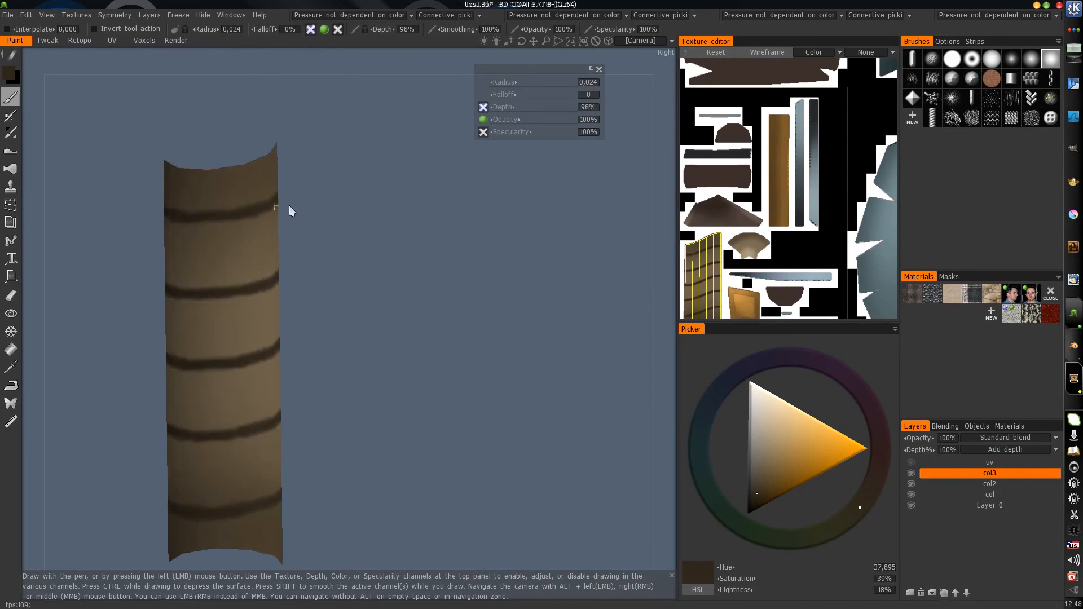
- Check the continuous wrap lines around the isolated grip and unhide all faces of the knife
right_click_drag(289, 207, 294, 308, "alt")
left_click_drag(294, 307, 189, 387, "alt")
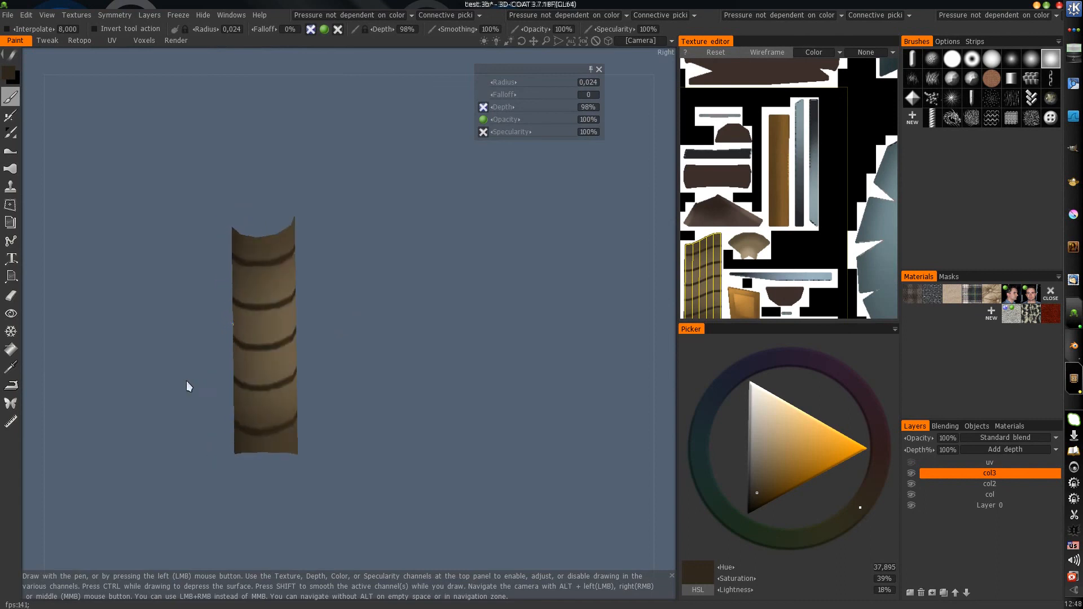
right_click_drag(189, 387, 277, 339, "alt")
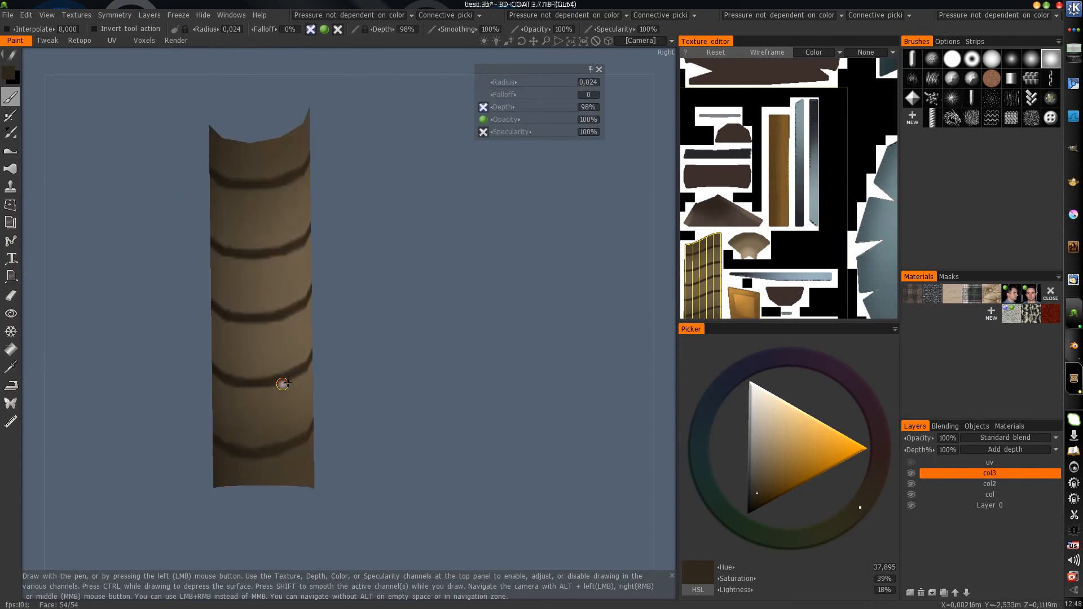
right_click_drag(283, 384, 283, 403, "alt")
left_click_drag(283, 403, 336, 344, "alt")
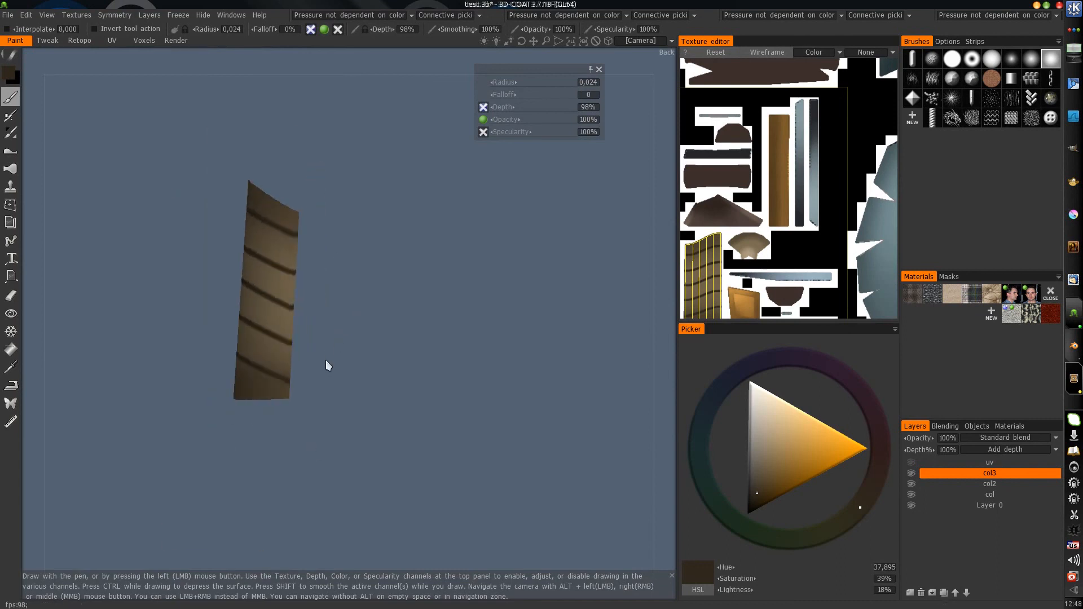
scroll(334, 351, "down", 5)
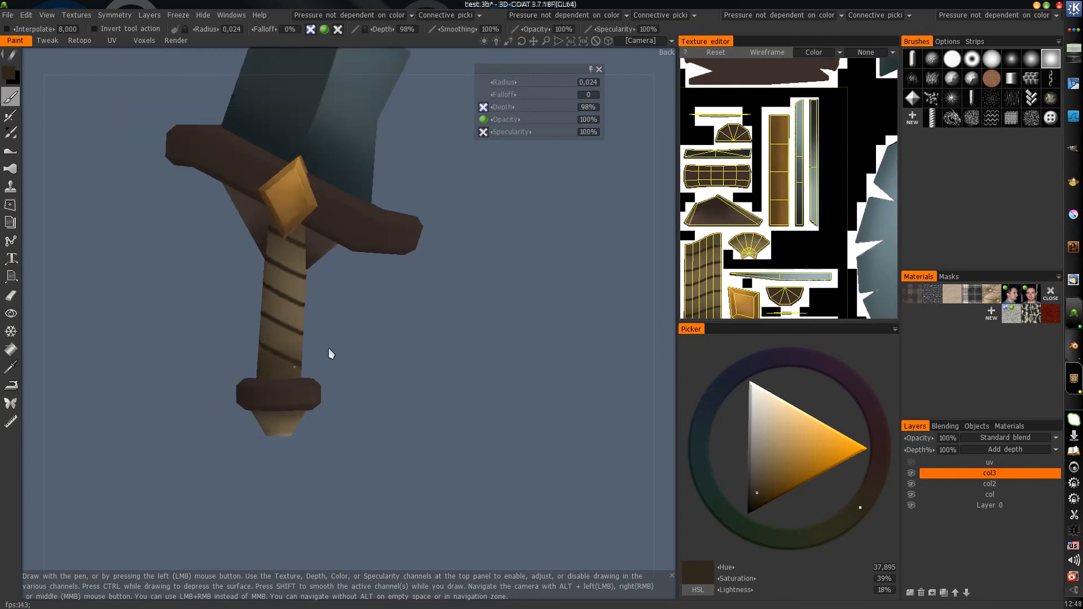
- Examine the handle's wrap lines from the back and side of the model and on the UV texture layout
left_click_drag(329, 348, 448, 320, "alt")
right_click_drag(448, 320, 406, 299, "alt")
left_click_drag(406, 299, 364, 318, "alt")
right_click_drag(364, 319, 402, 259, "alt")
left_click_drag(401, 259, 321, 322, "alt")
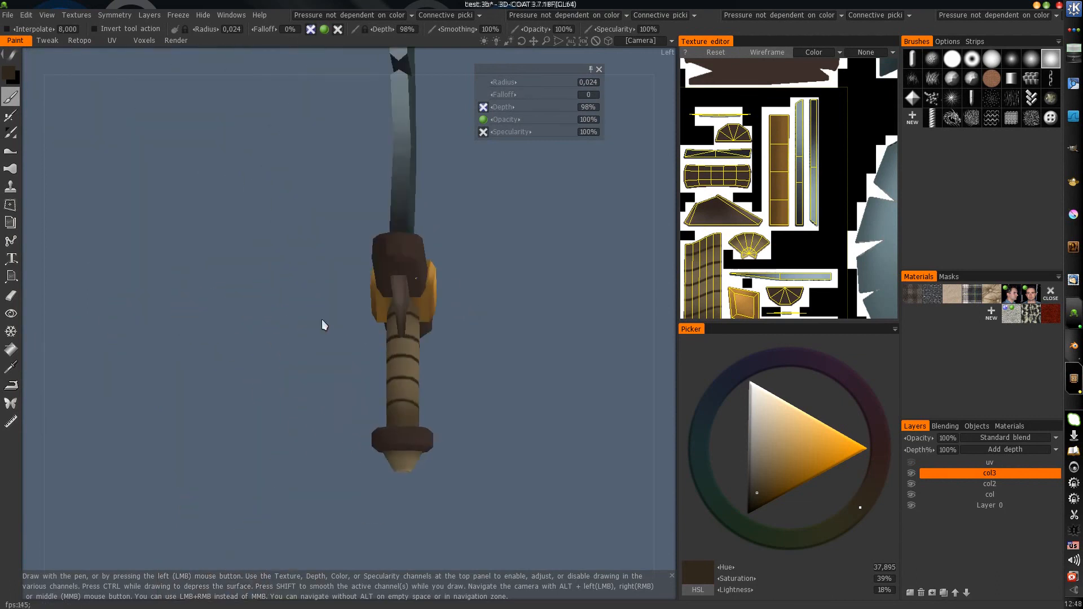
right_click_drag(321, 321, 271, 395, "alt")
right_click_drag(728, 220, 772, 197, "alt")
middle_click_drag(772, 197, 844, 186, "alt")
middle_click_drag(763, 220, 783, 157, "alt")
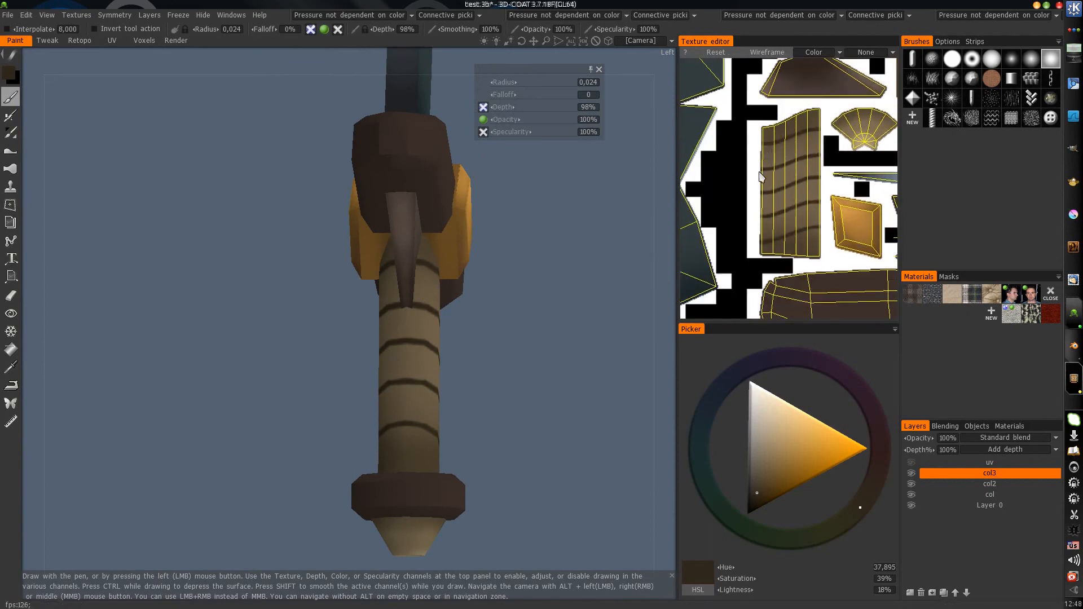
middle_click_drag(773, 186, 771, 188, "alt")
- Examine the whole knife from the front and the side, close up and at full length
left_click_drag(525, 304, 419, 330, "alt")
middle_click_drag(419, 333, 472, 352)
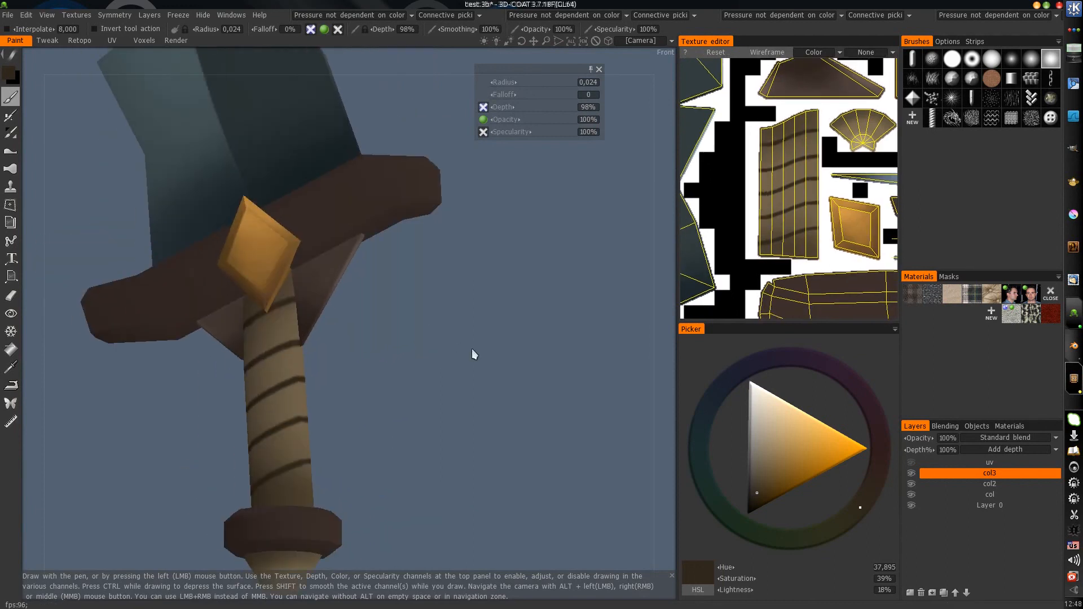
right_click_drag(449, 333, 240, 418)
middle_click_drag(356, 319, 336, 356)
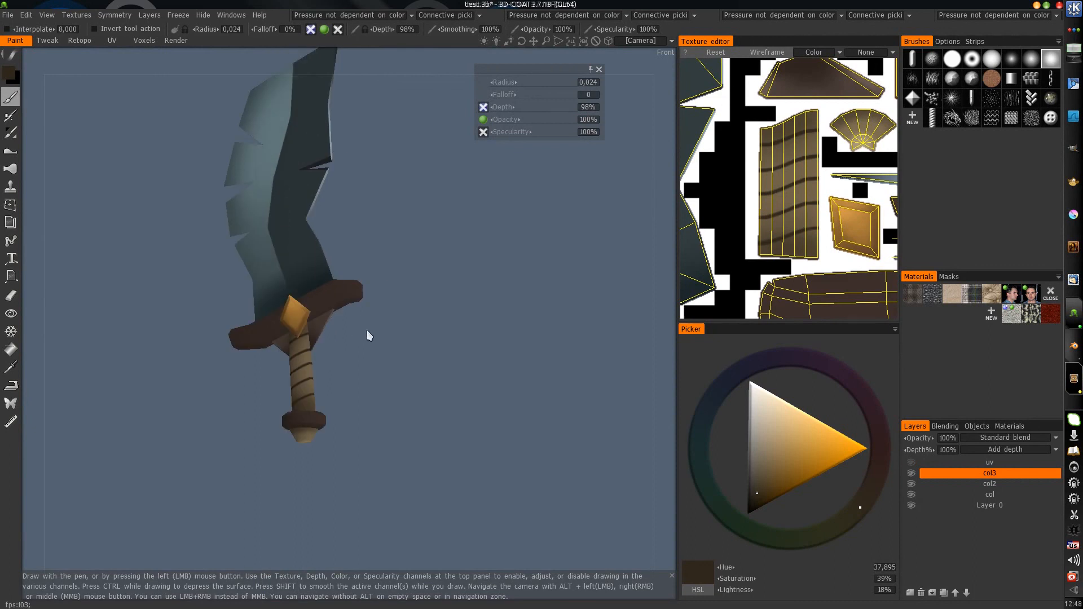
left_click_drag(367, 330, 251, 370)
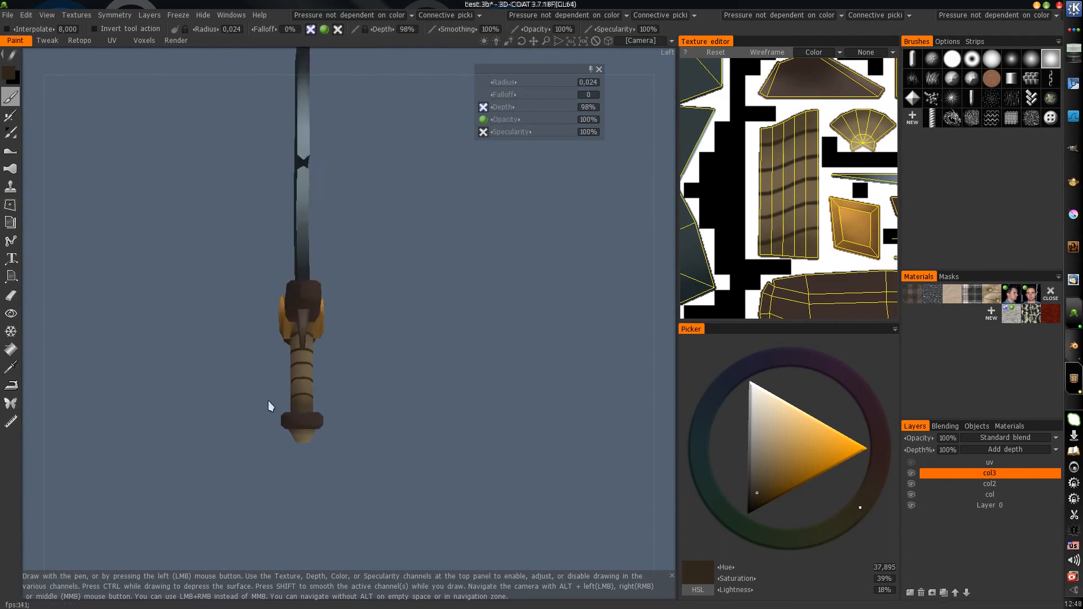
right_click_drag(268, 402, 413, 326)
left_click_drag(319, 322, 365, 329)
right_click_drag(365, 329, 254, 395)
mouse_move(373, 372)
left_mouse_down()
mouse_move(456, 386)
mouse_move(381, 368)
mouse_move(326, 312)
mouse_move(375, 354)
mouse_move(395, 334)
left_mouse_up()
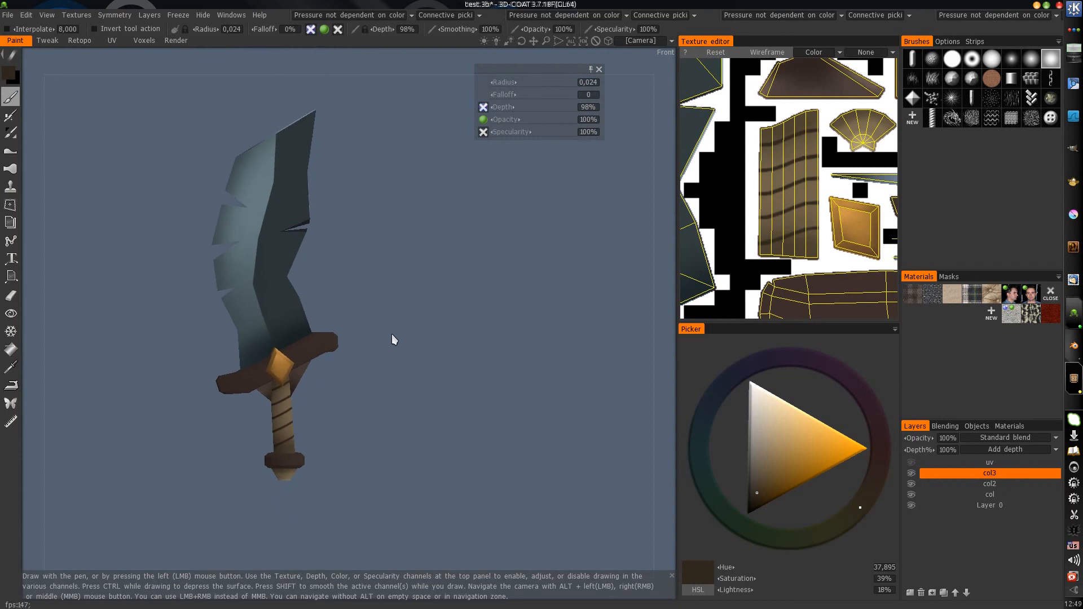
middle_click_drag(346, 361, 426, 393)
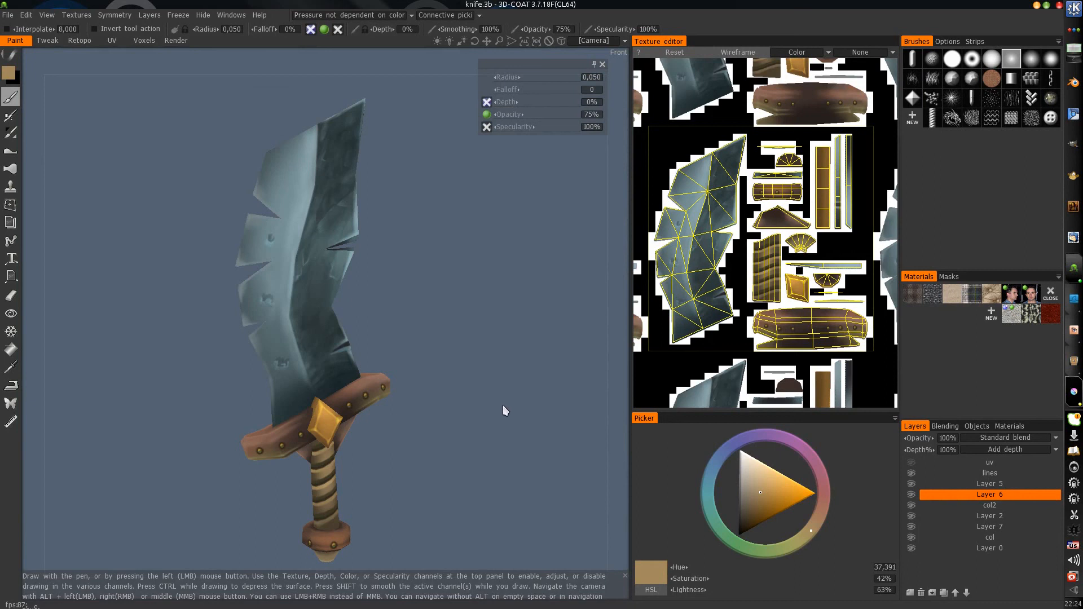
- Switch to Gwenview, move the knife.png concept beside the finished 3D knife for comparison, and return to 3D-Coat
left_click_drag(511, 408, 473, 383)
left_click_drag(407, 371, 204, 375)
key("alt+Tab")
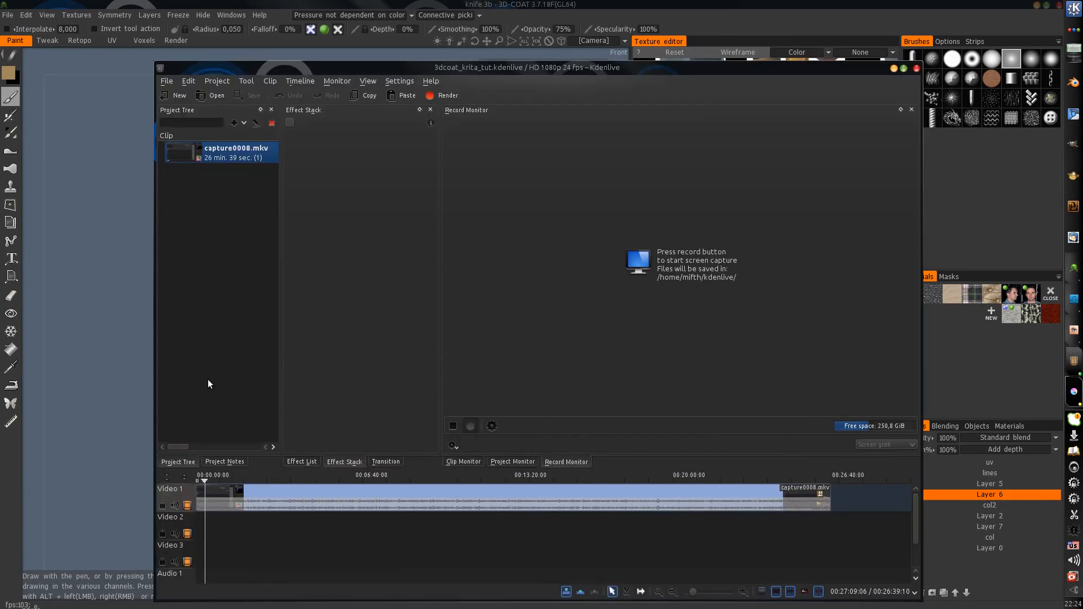
key("alt+Tab")
key("alt+Tab")
key("alt+Tab")
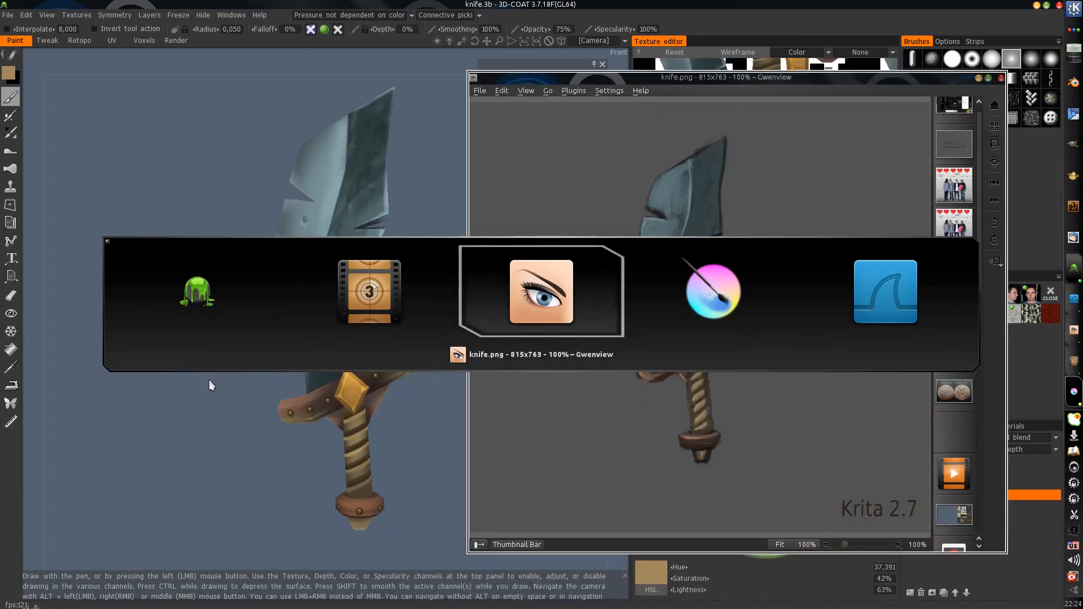
left_click_drag(609, 440, 690, 435, "alt")
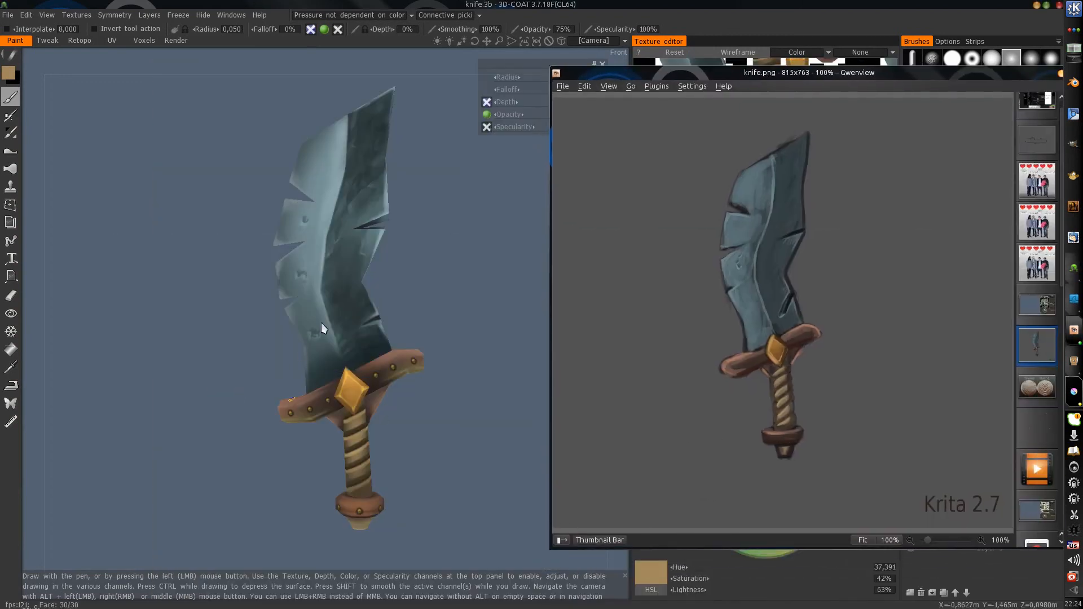
left_click(433, 283)
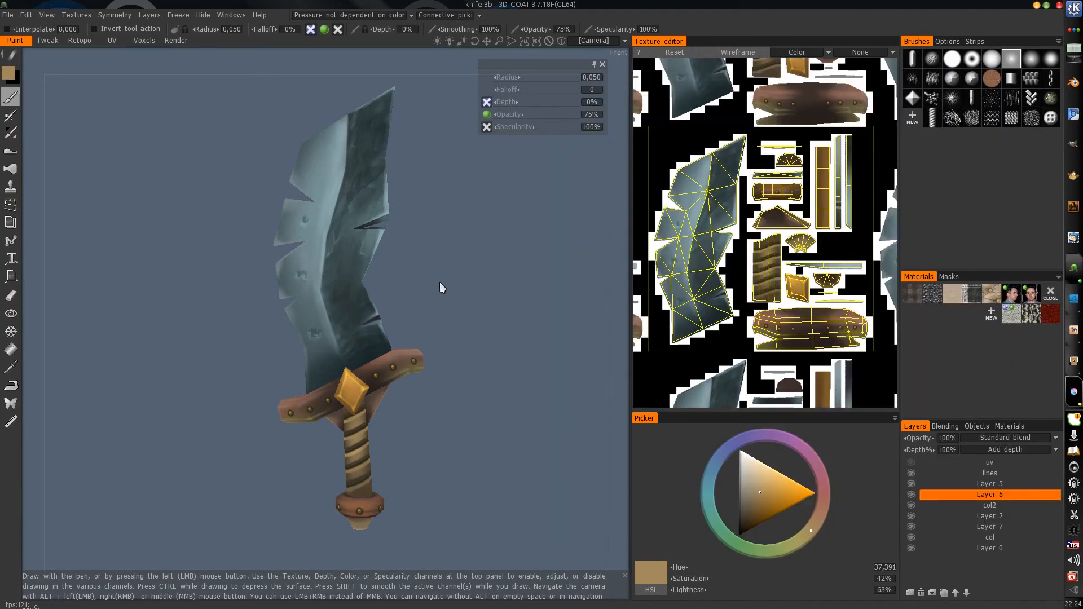
- Examine the finished textured knife from slightly different angles and switch to Gwenview to compare it with knife.png
key("w")
left_click_drag(194, 303, 367, 302)
key("w")
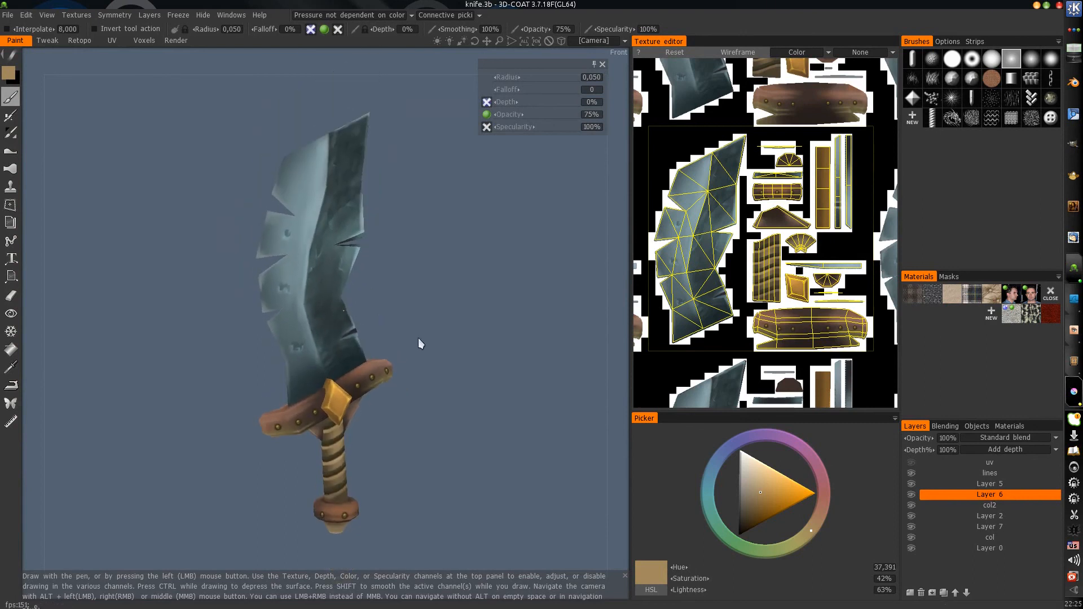
left_click_drag(419, 339, 369, 311)
scroll(236, 326, "up", 2)
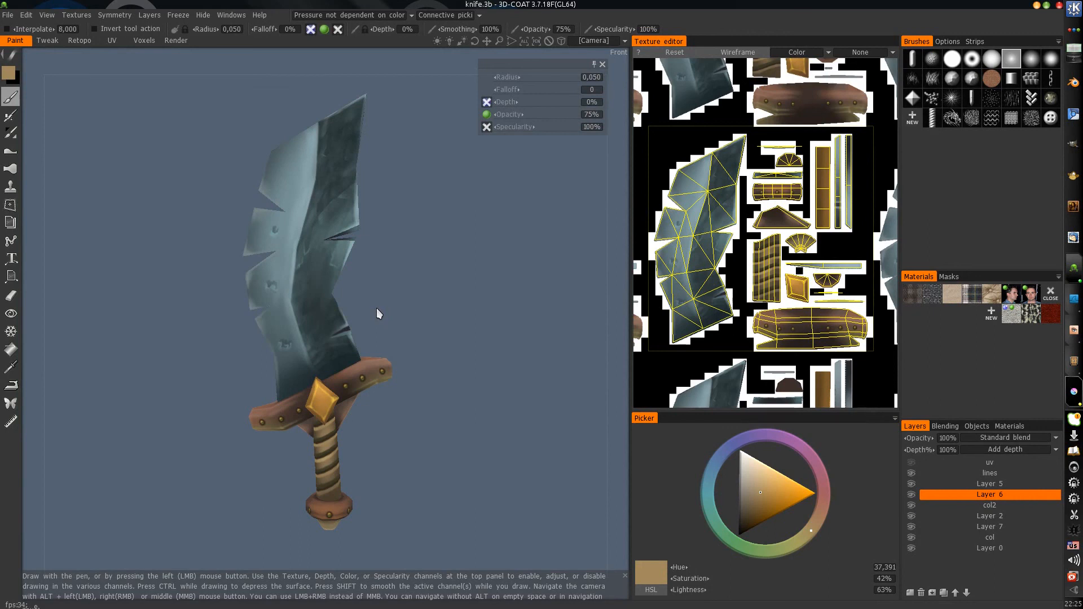
mouse_move(463, 303)
left_mouse_down()
mouse_move(408, 298)
mouse_move(476, 299)
mouse_move(441, 299)
mouse_move(455, 299)
left_mouse_up()
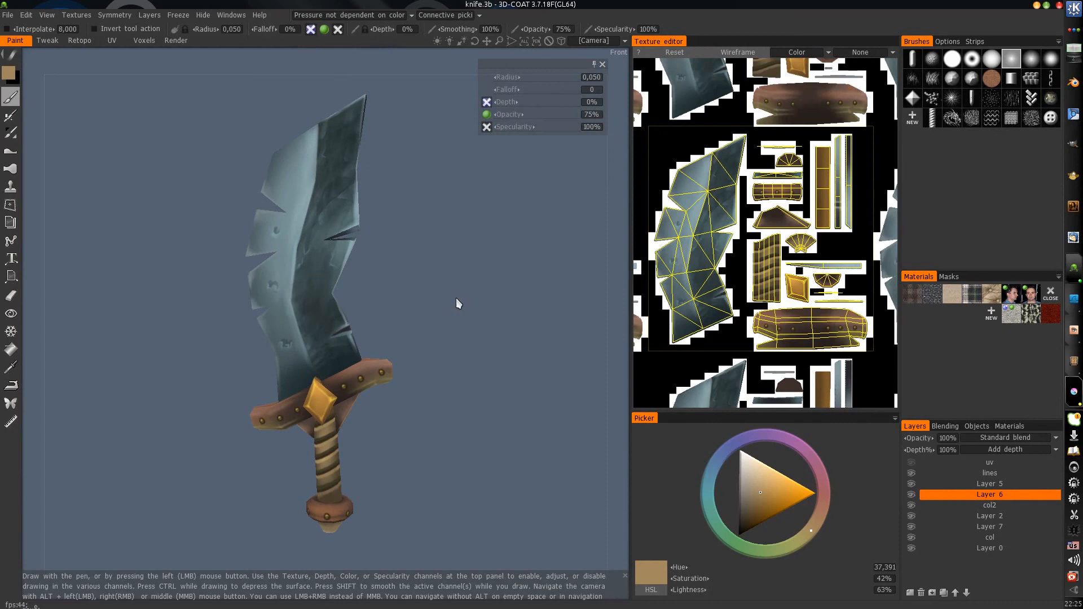
left_click_drag(467, 302, 524, 300)
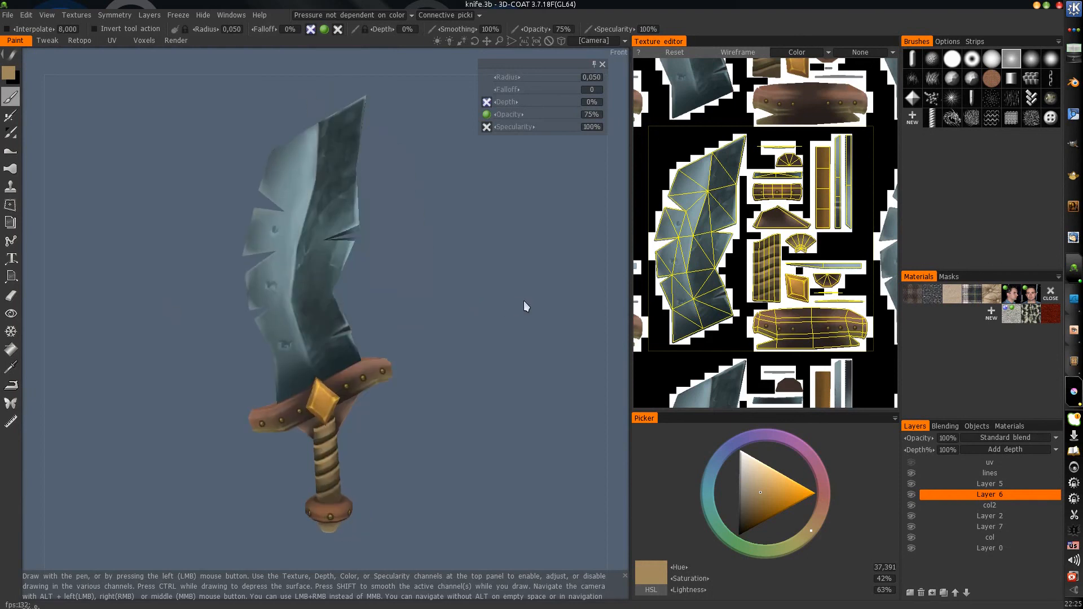
key("alt+Tab")
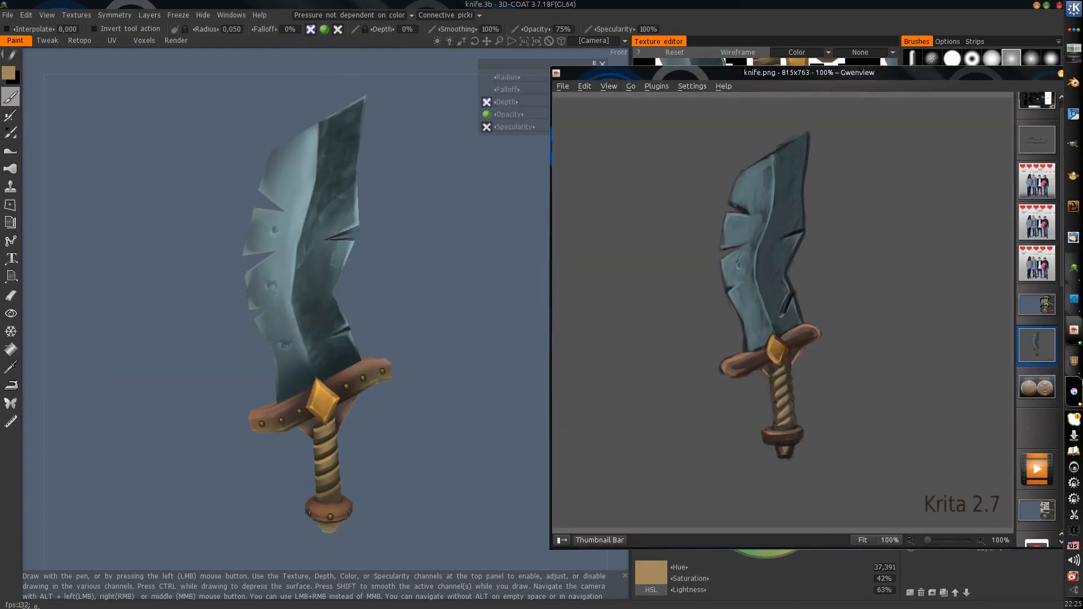